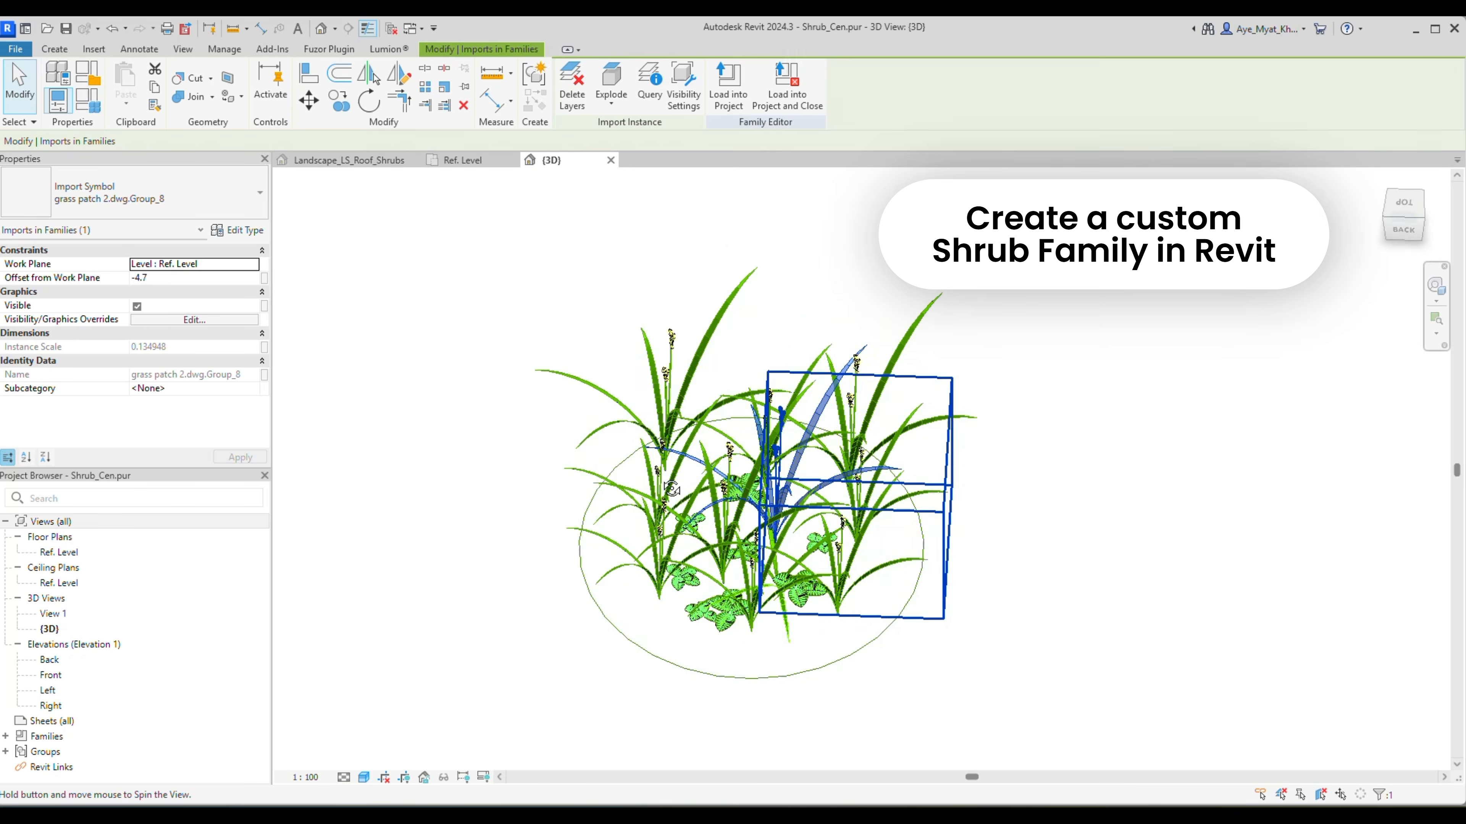
# Draw a circular model line around the plants, centred on the intersection of the two reference planes.
pyautogui.click(1036, 680)
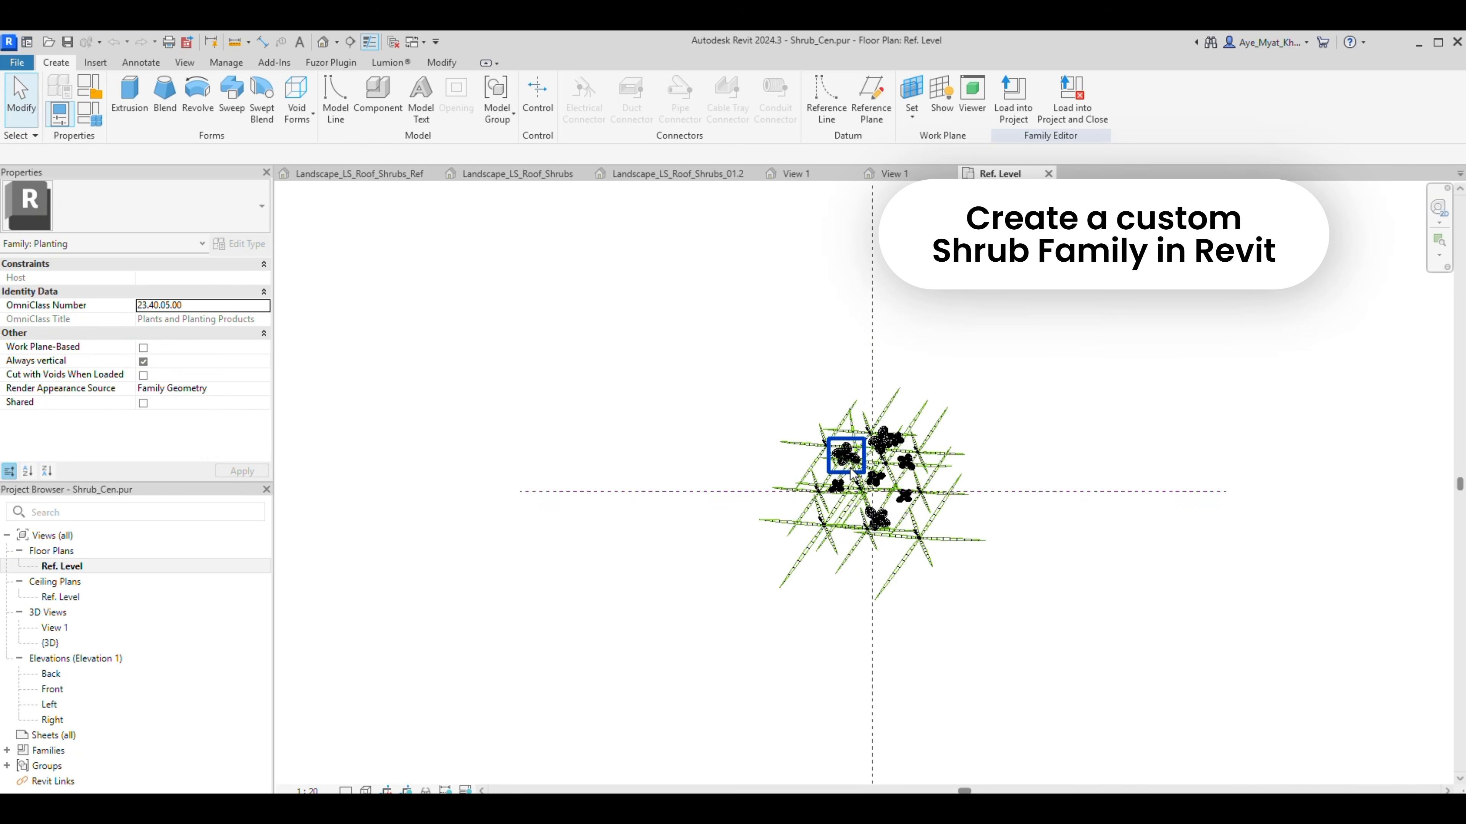
pyautogui.scroll(2, 852, 473)
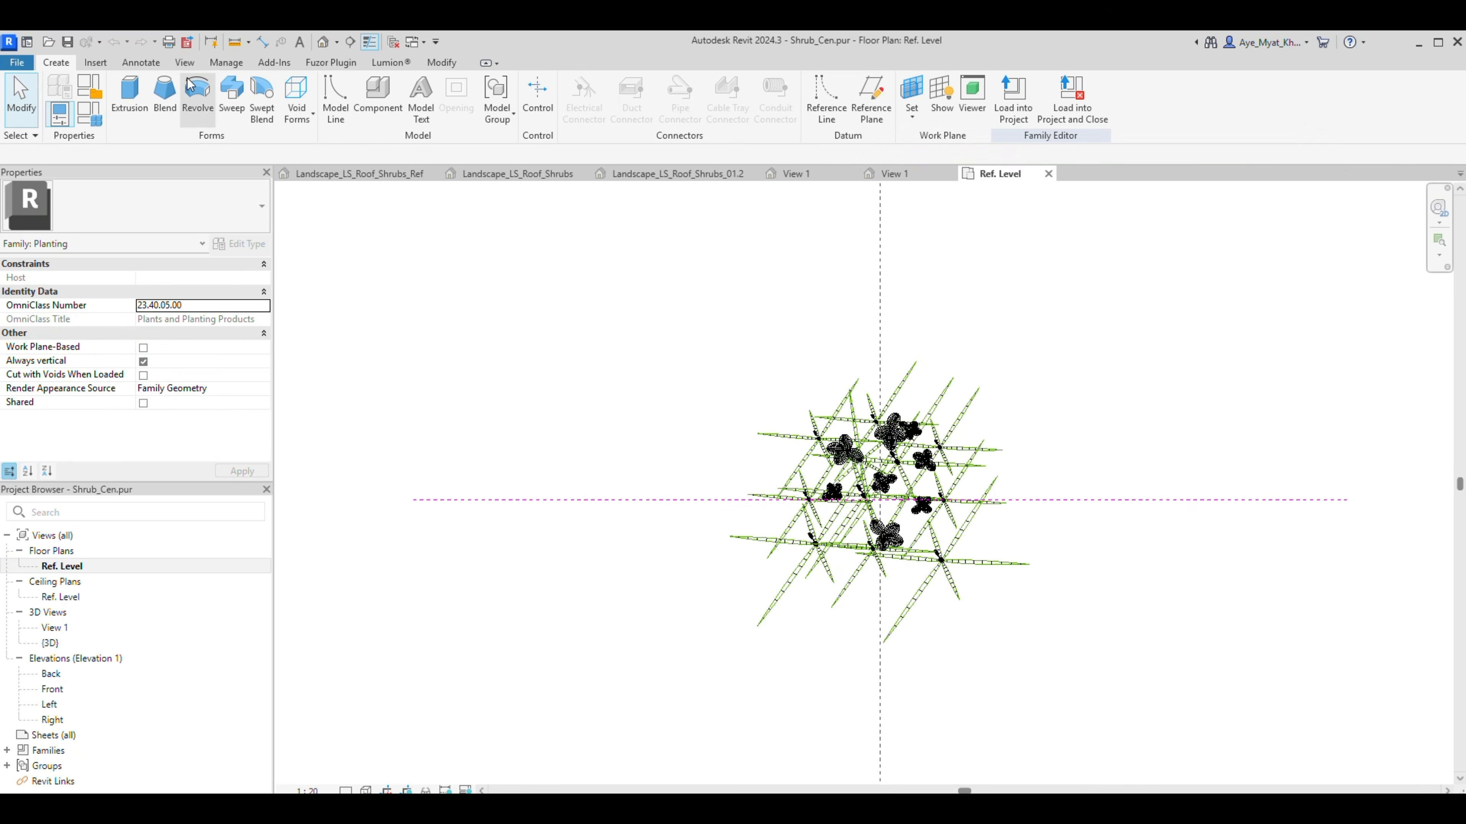
pyautogui.click(334, 113)
pyautogui.click(883, 500)
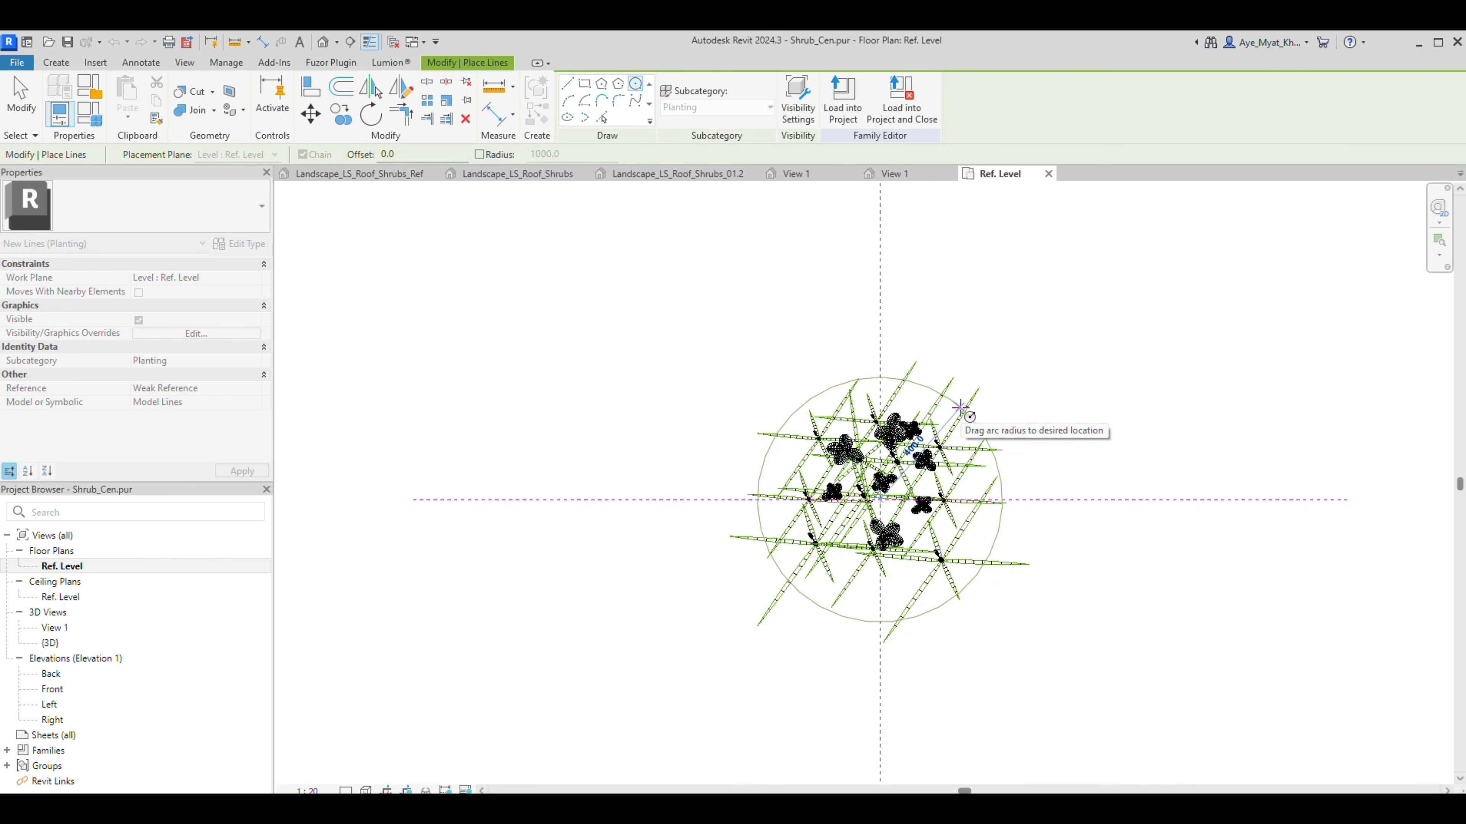
pyautogui.click(958, 410)
# Load the shrub family into the open project.
pyautogui.click(844, 103)
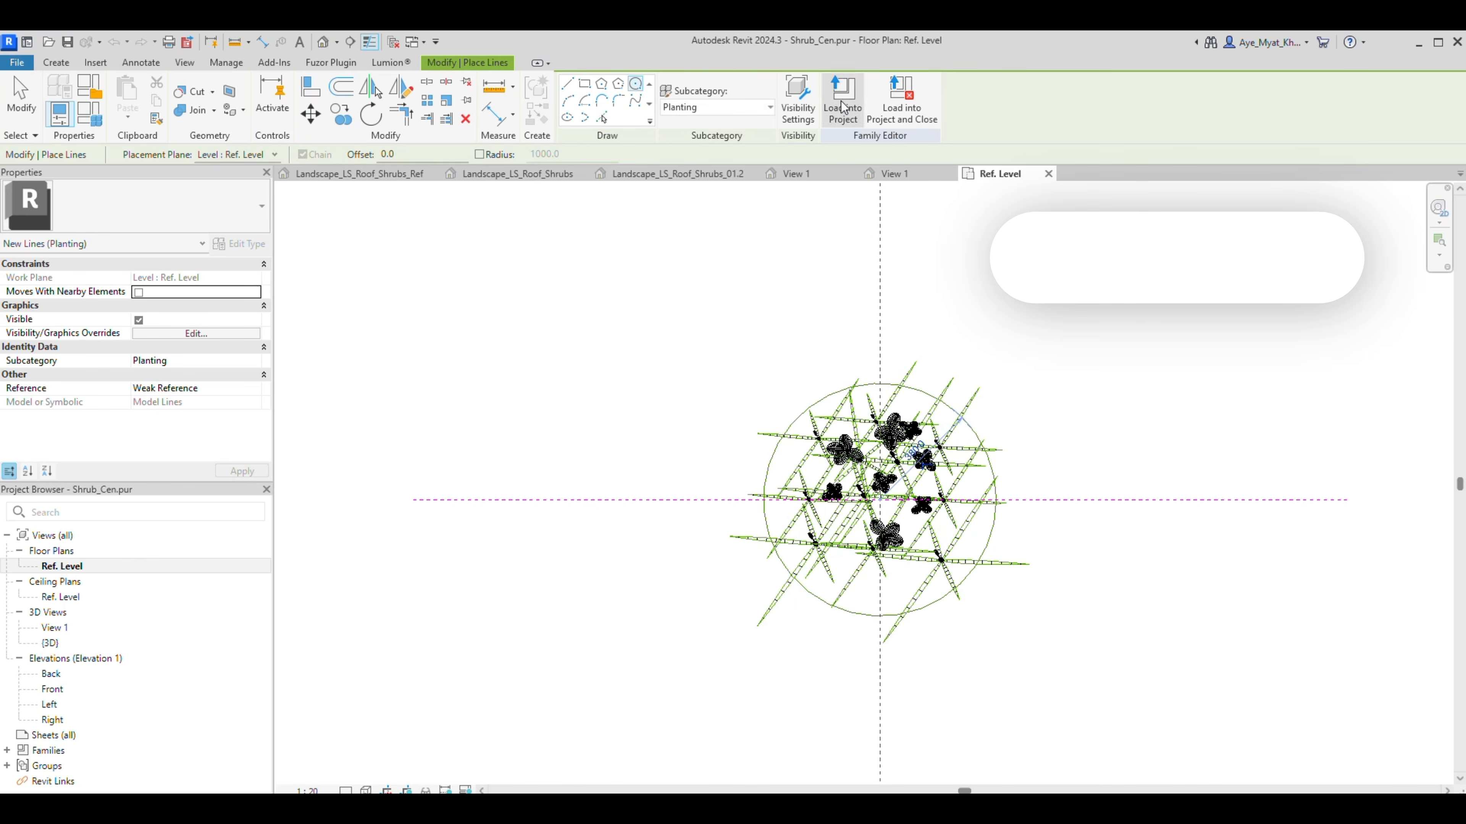
pyautogui.click(501, 305)
pyautogui.click(559, 501)
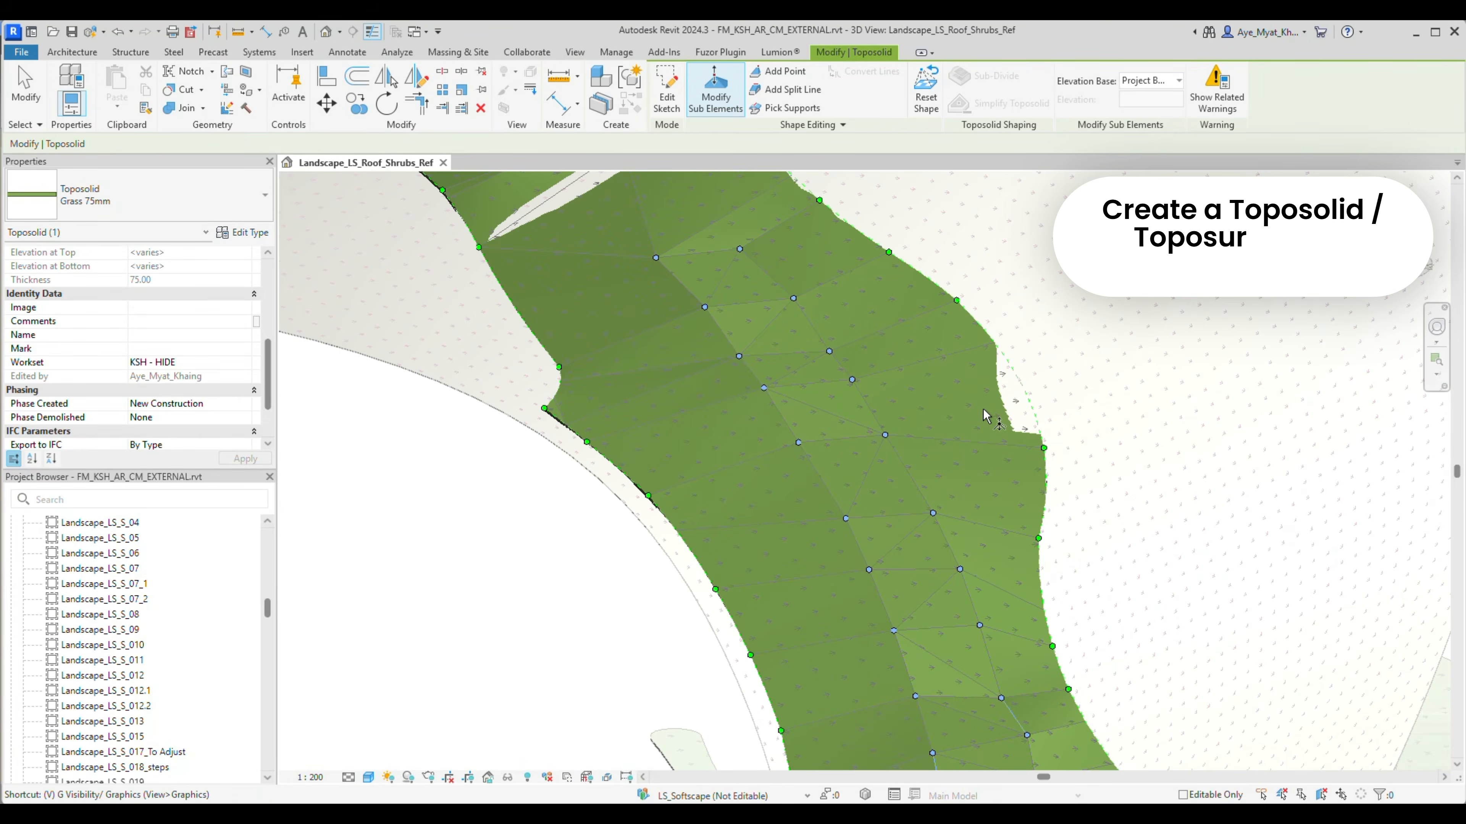
# Make the linked model FM_KSH_AR_CM_ROOF.rvt visible in the 3D view through the Visibility/Graphic Overrides.
pyautogui.press('g')
pyautogui.click(831, 490)
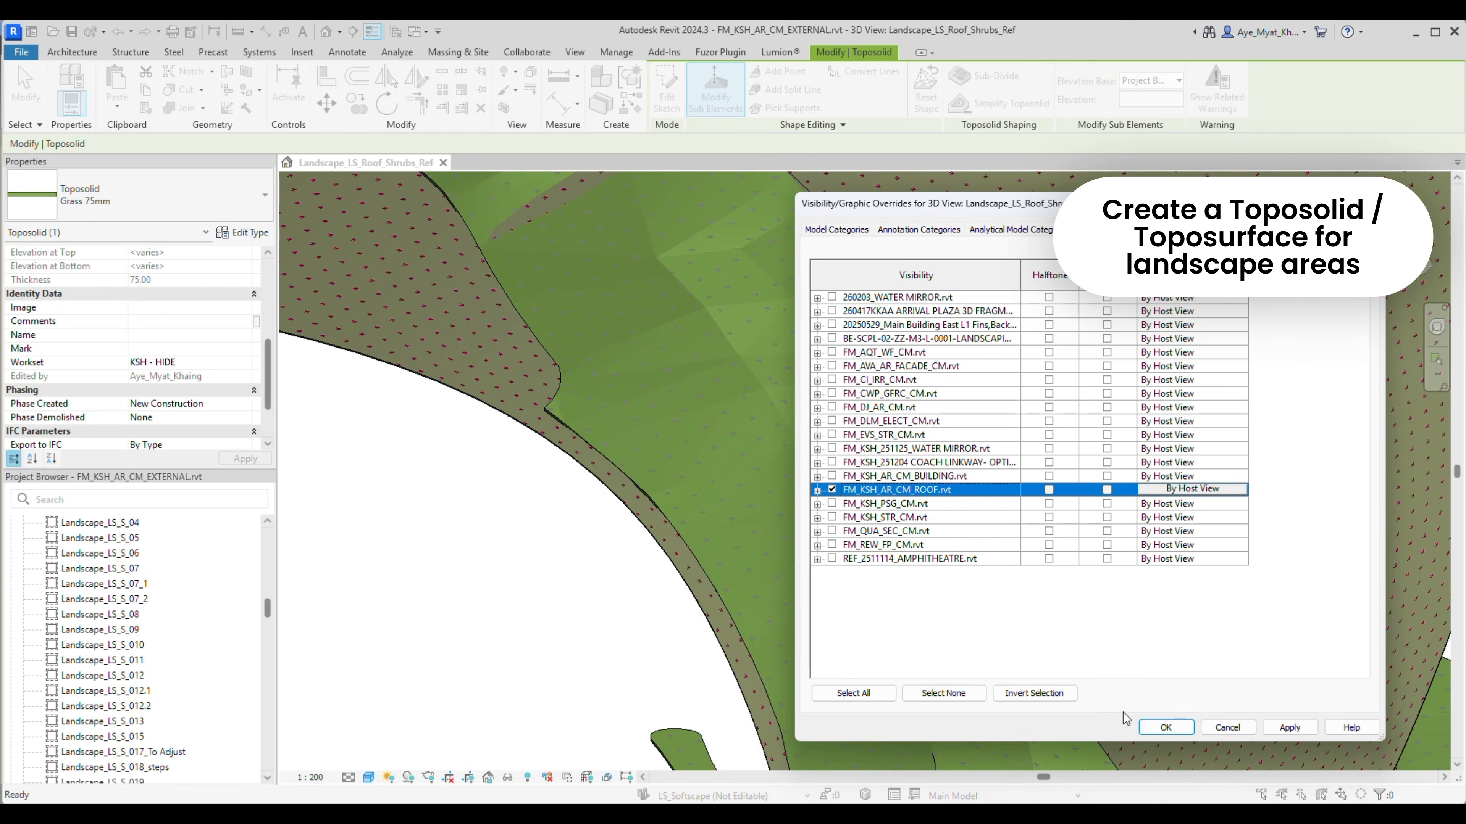
pyautogui.click(1166, 727)
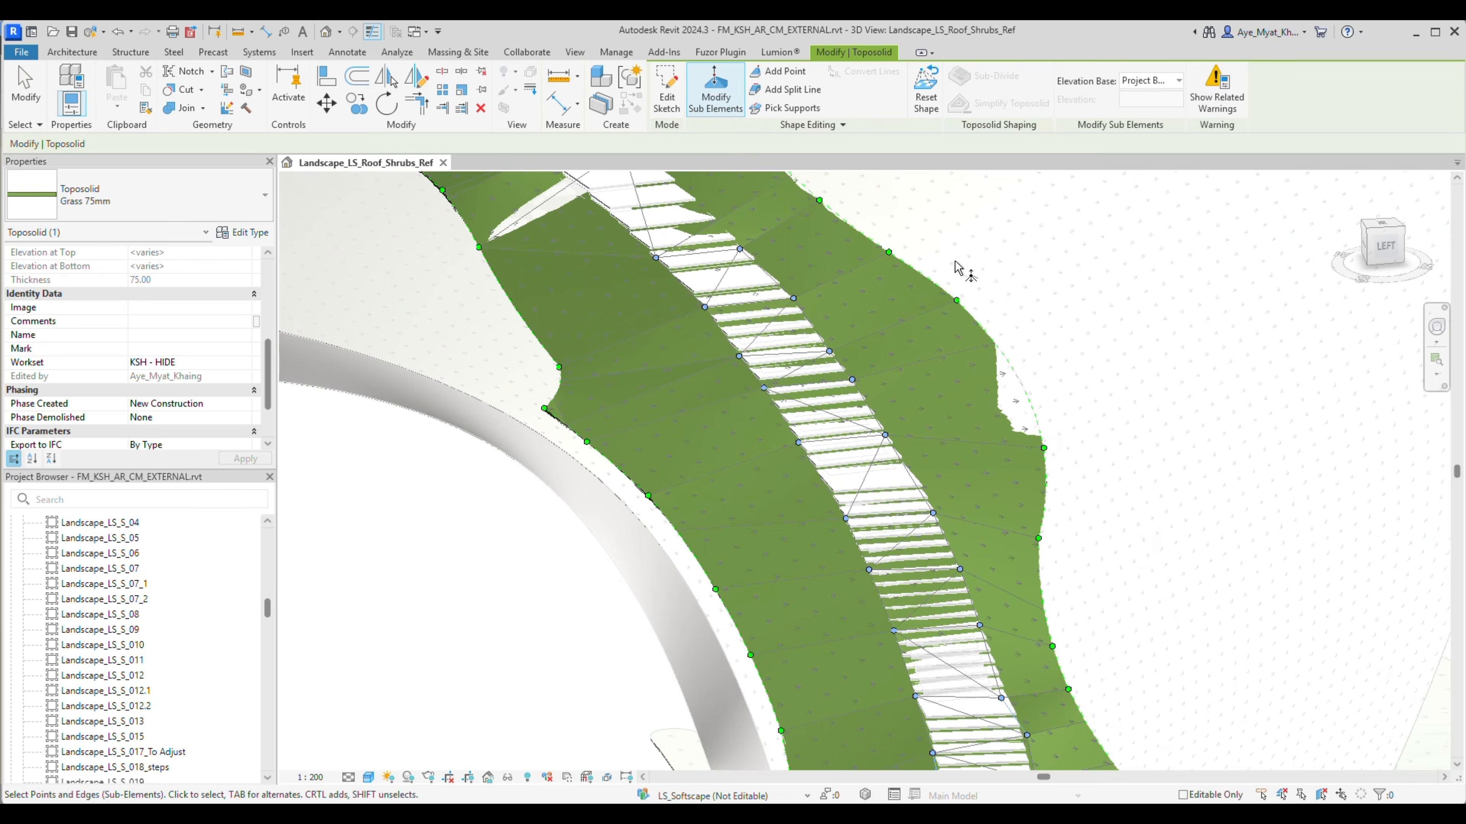
# Add a point on the grass toposolid's outer edge beside the steps and set its elevation to 13700.
pyautogui.click(956, 301)
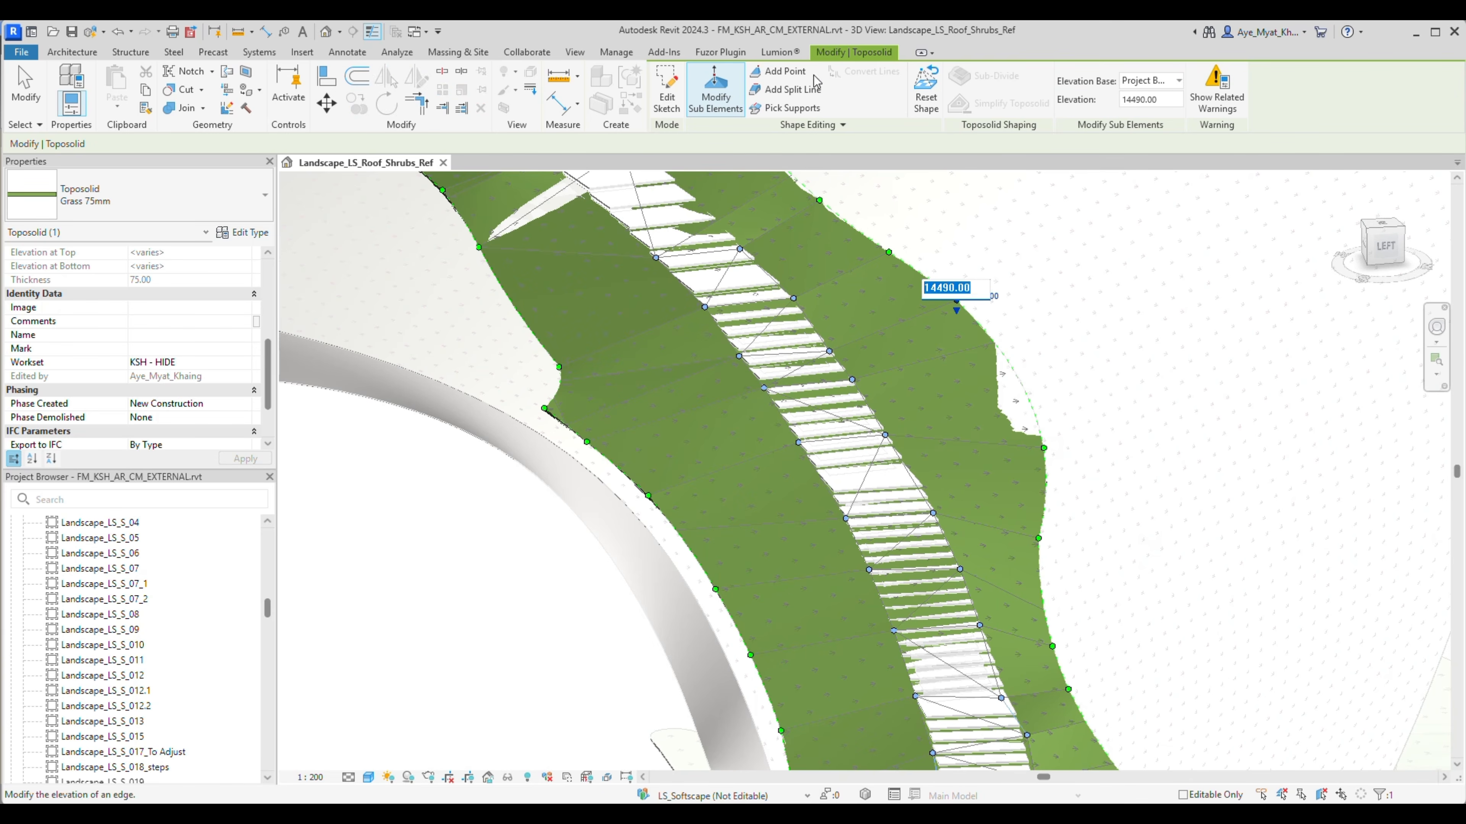
pyautogui.click(781, 71)
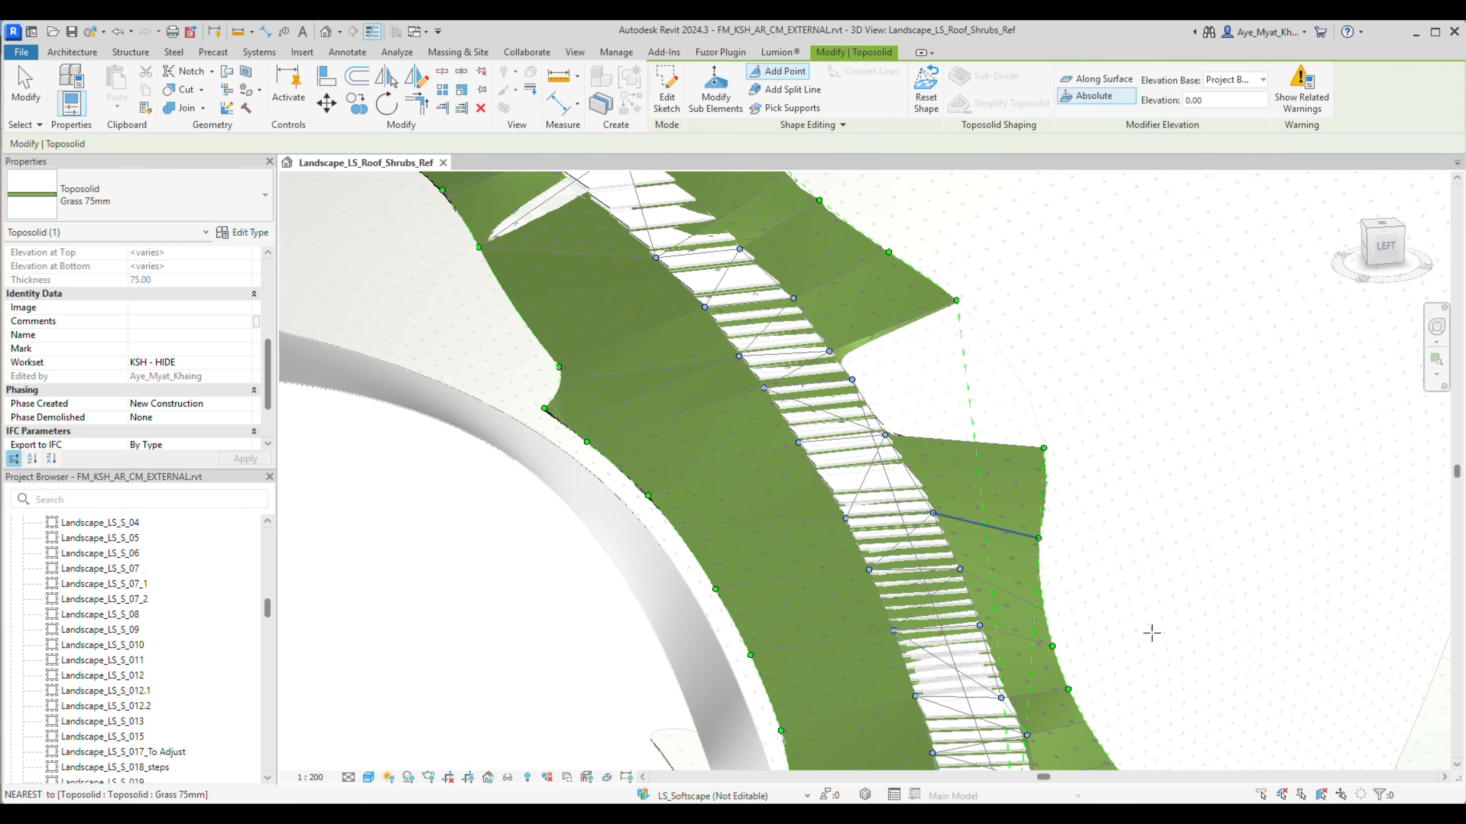
pyautogui.moveTo(1165, 679); pyautogui.dragTo(1125, 324, button='middle')
pyautogui.scroll(4, 969, 477)
pyautogui.press('Escape')
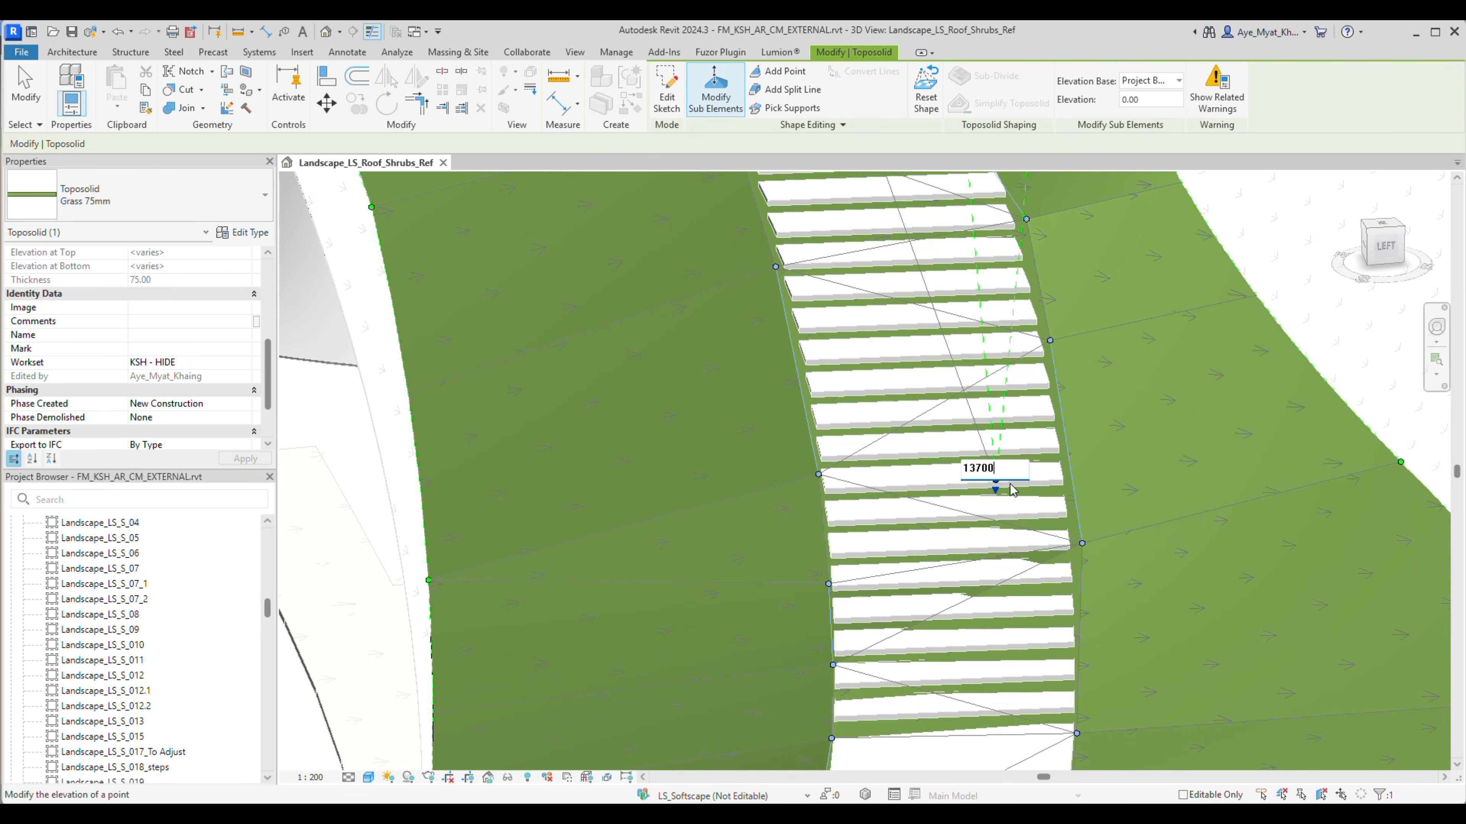
pyautogui.press('Return')
# Set the elevation of the newly added outer-edge point to 13750.
pyautogui.scroll(-1, 1264, 397)
pyautogui.moveTo(1265, 397); pyautogui.dragTo(1177, 645, button='middle')
pyautogui.scroll(-1, 1166, 278)
pyautogui.moveTo(1160, 277); pyautogui.dragTo(1158, 432, button='middle')
pyautogui.click(1072, 336)
pyautogui.moveTo(1037, 329); pyautogui.dragTo(1128, 350)
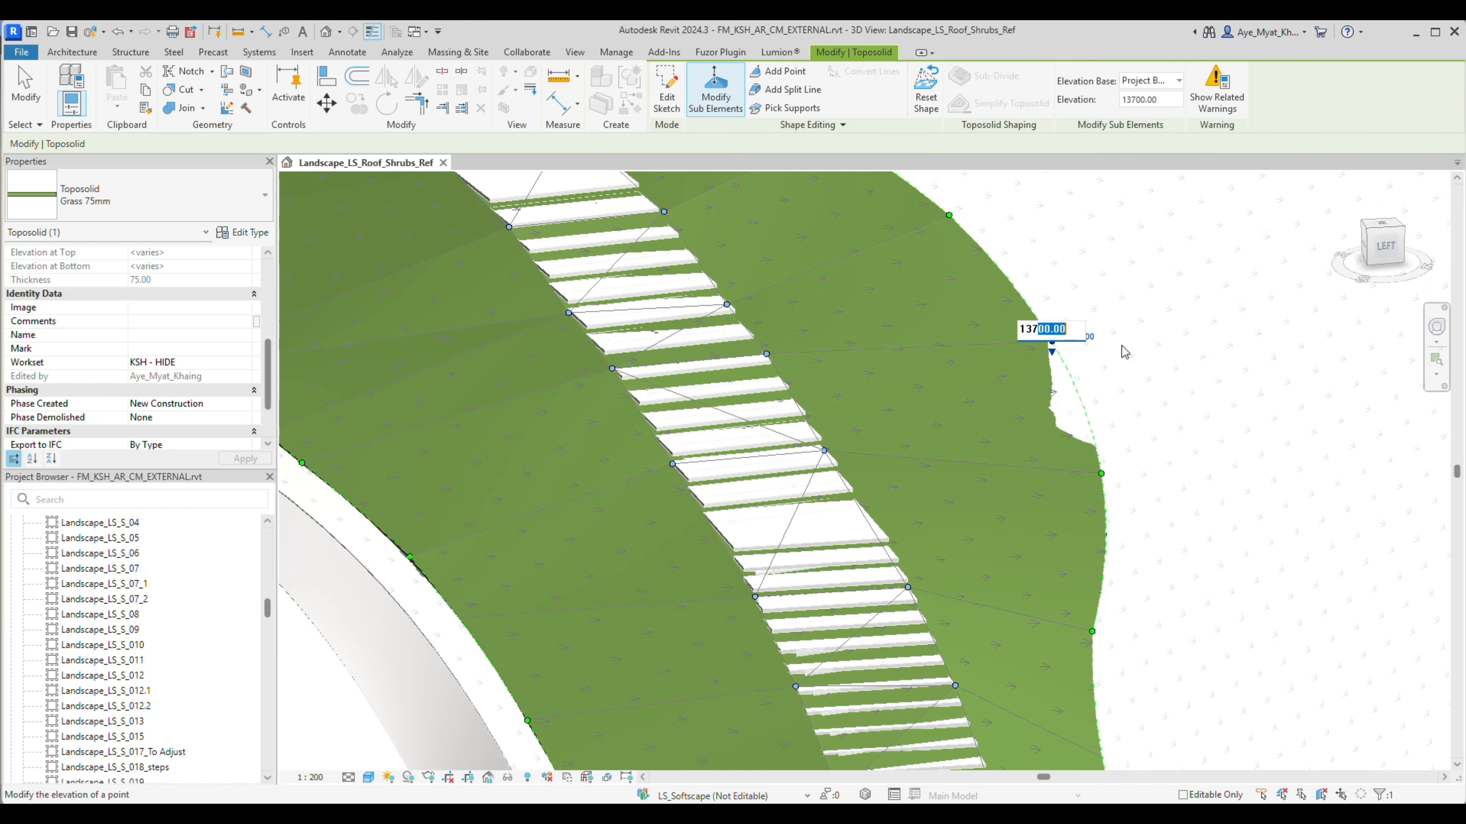
pyautogui.press('Return')
# Set the elevation of the outer-edge point across from the upper walkway landing to 15380.
pyautogui.moveTo(816, 224); pyautogui.dragTo(1208, 684, button='middle')
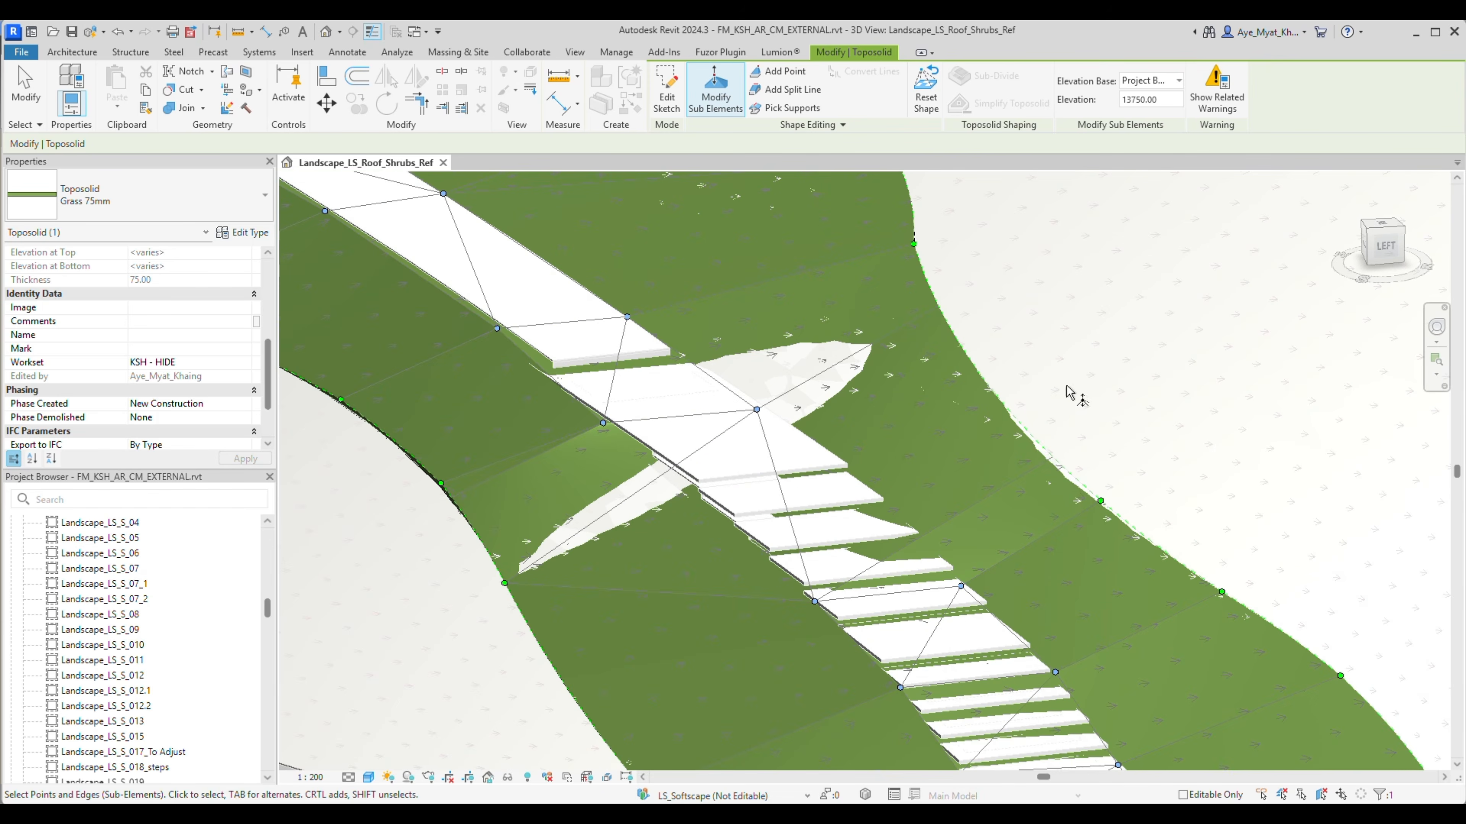
pyautogui.click(1101, 502)
pyautogui.click(1112, 496)
pyautogui.write('15380')
pyautogui.press('Return')
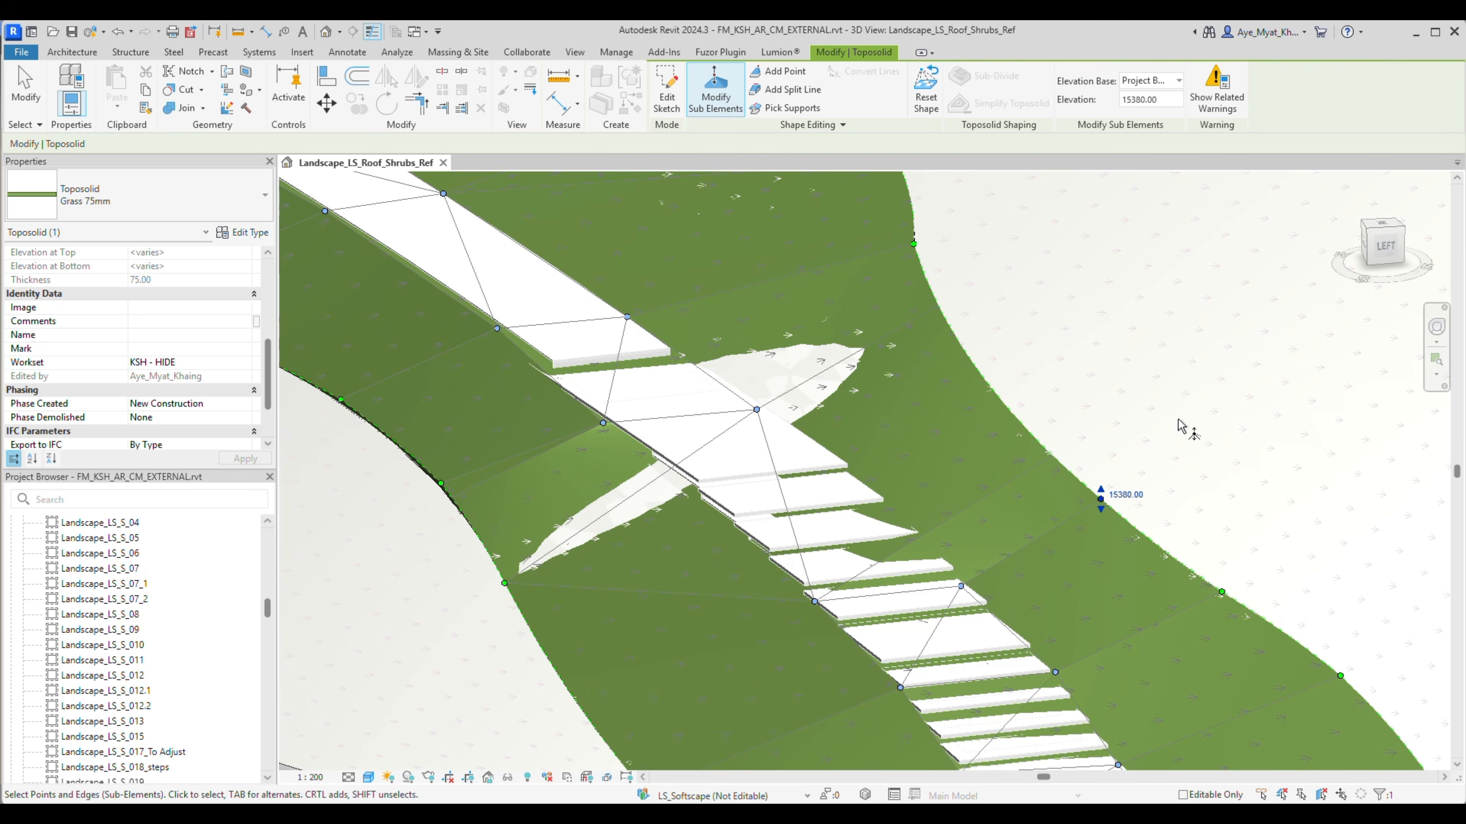
# Set the elevation of the point on the walkway landing to 15350 and raise it further to 15400.
pyautogui.click(756, 408)
pyautogui.click(742, 398)
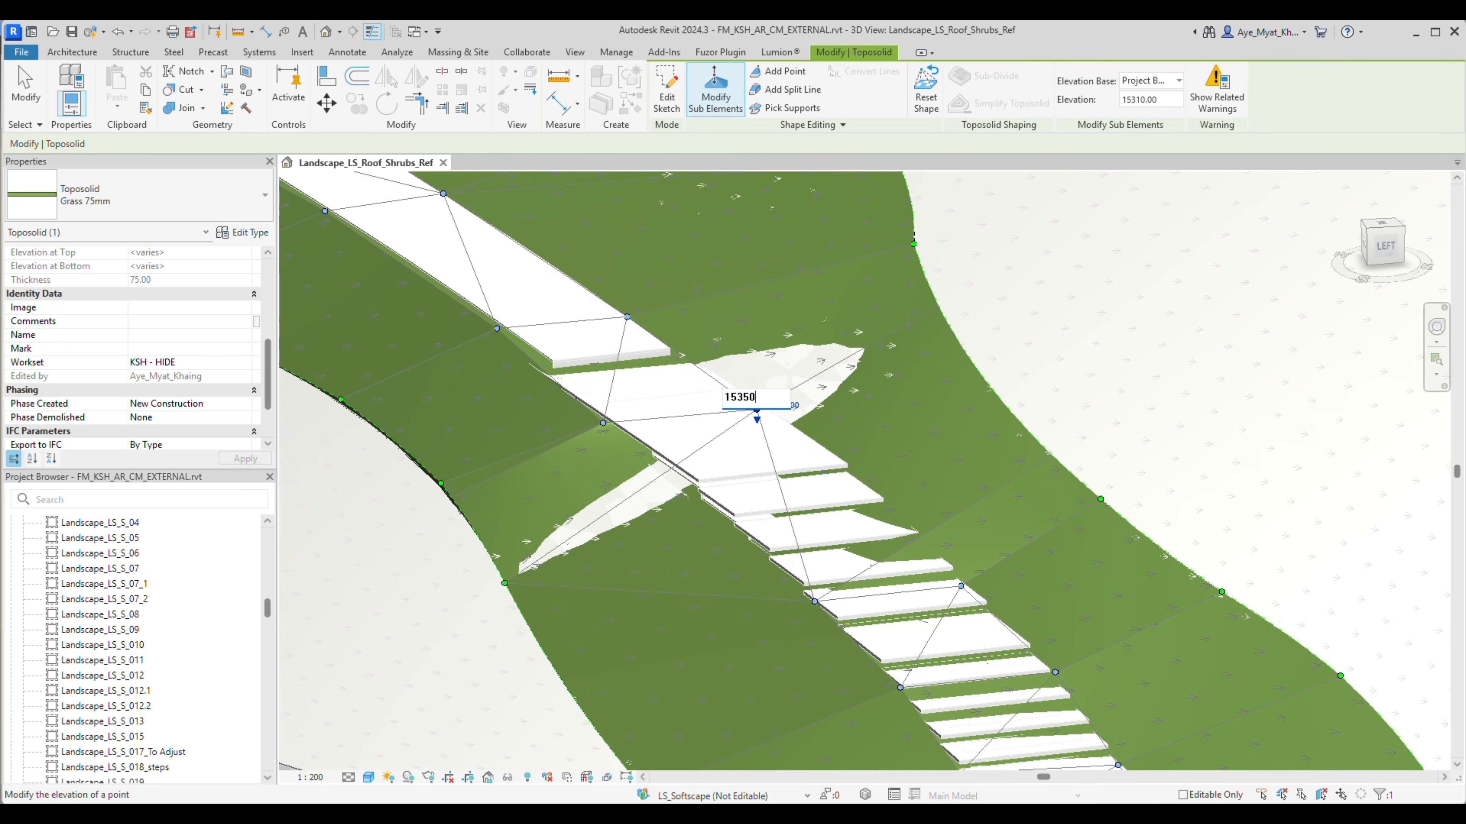
pyautogui.press('Return')
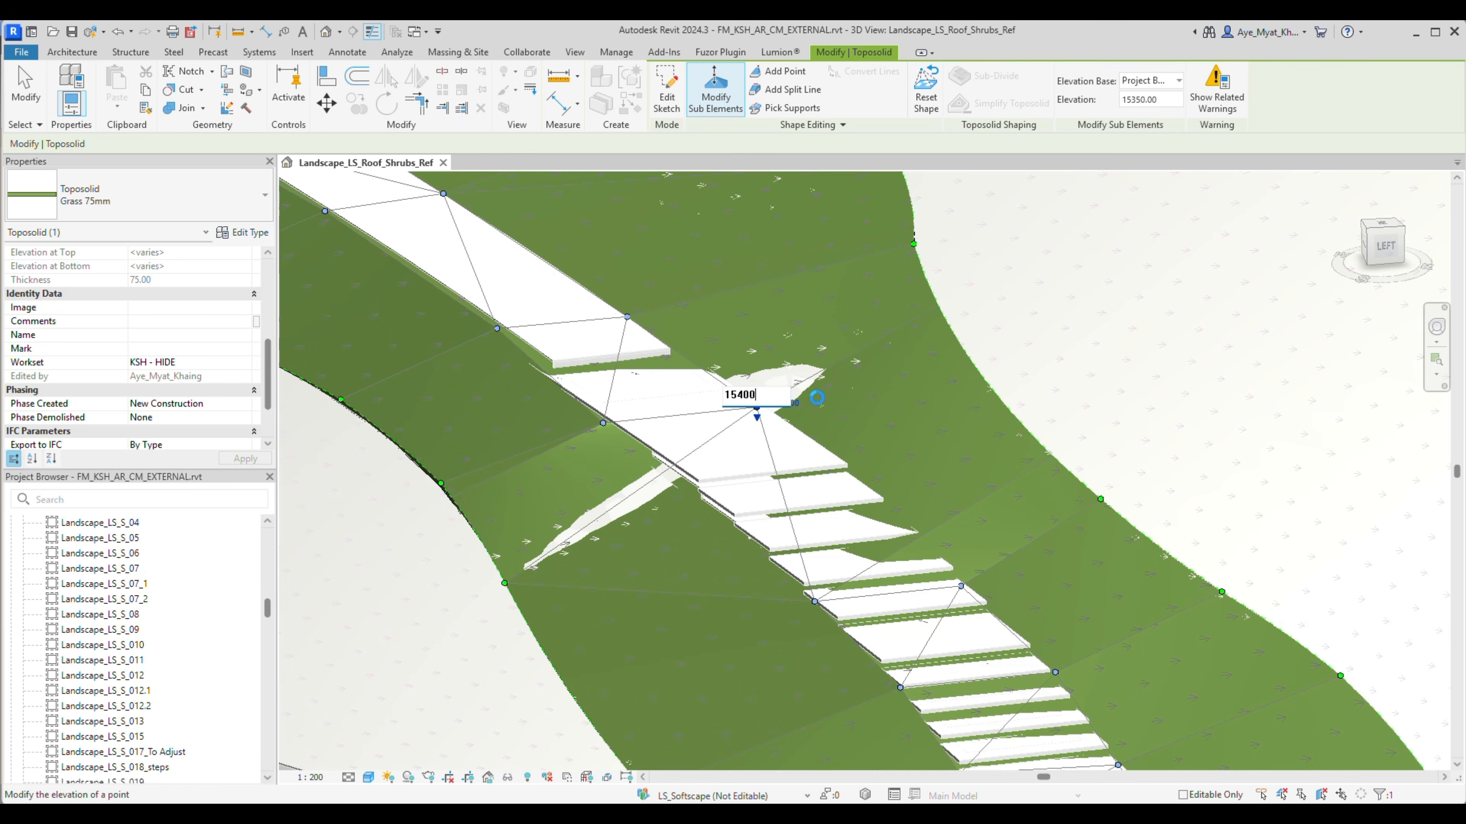
pyautogui.press('Return')
# Set the elevation of the point at the far end of the long walkway slab to 15550 and undo the last stray change to it.
pyautogui.moveTo(670, 558); pyautogui.dragTo(845, 705, button='middle')
pyautogui.moveTo(530, 451); pyautogui.dragTo(917, 689, button='middle')
pyautogui.click(861, 485)
pyautogui.click(883, 479)
pyautogui.moveTo(847, 472); pyautogui.dragTo(915, 478)
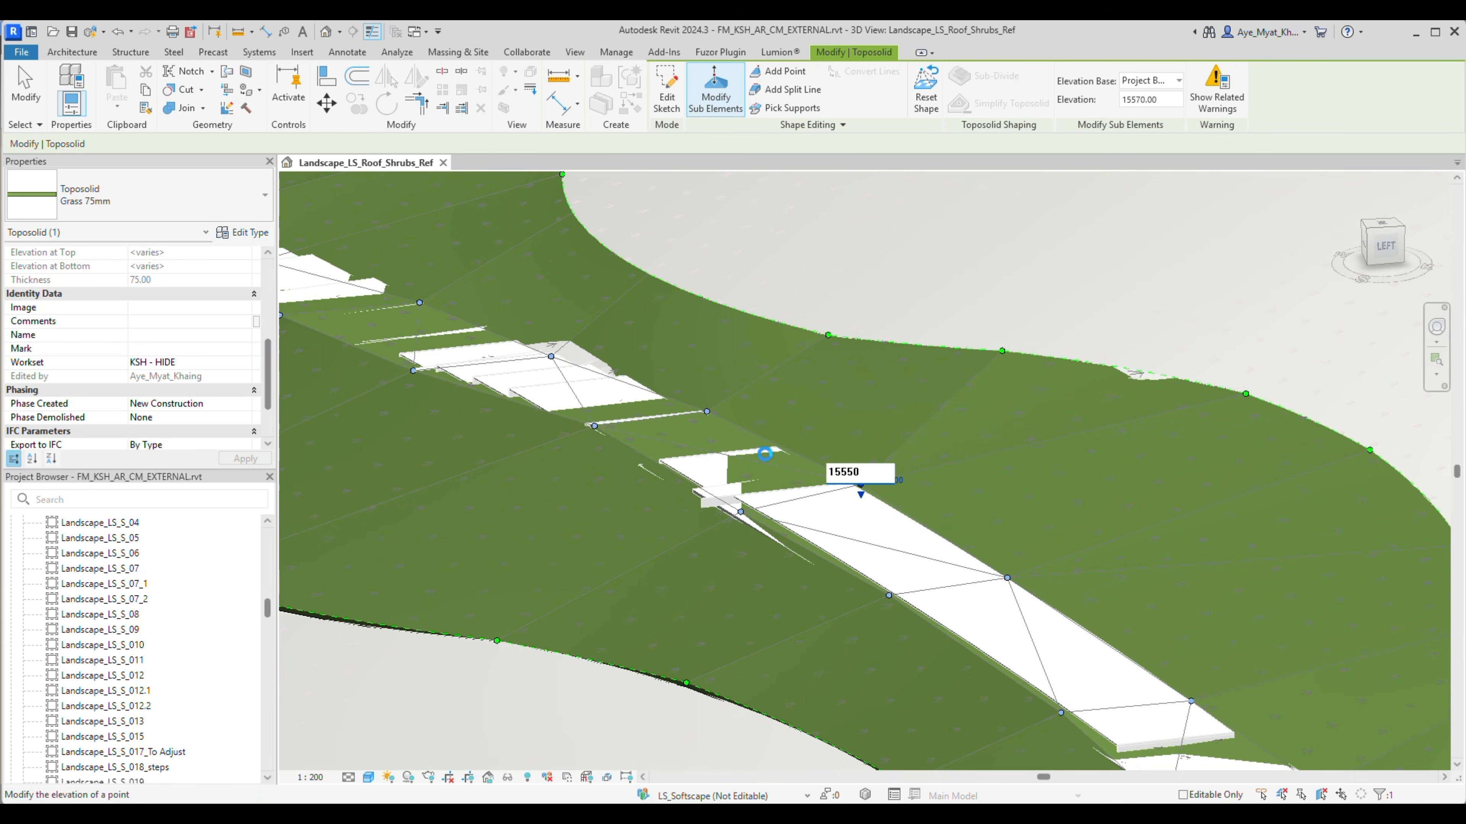
pyautogui.write('50')
pyautogui.press('Return')
pyautogui.moveTo(872, 481); pyautogui.dragTo(1103, 627, button='middle')
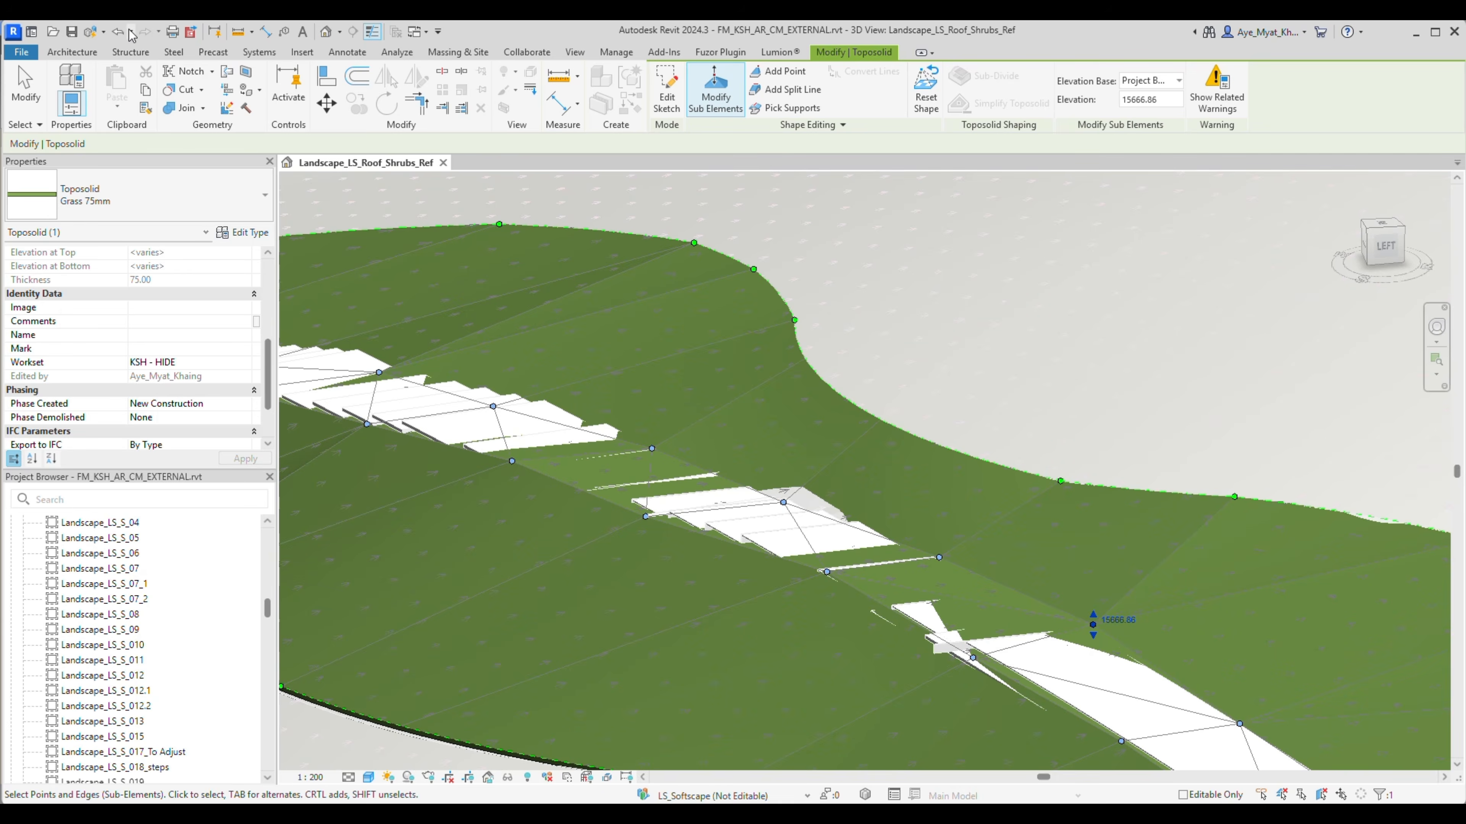
pyautogui.hotkey('ctrl', 'z')
# Edit the elevation of the outer-edge point beside the small gap in the toposolid.
pyautogui.moveTo(766, 446); pyautogui.dragTo(430, 402, button='middle')
pyautogui.click(1142, 496)
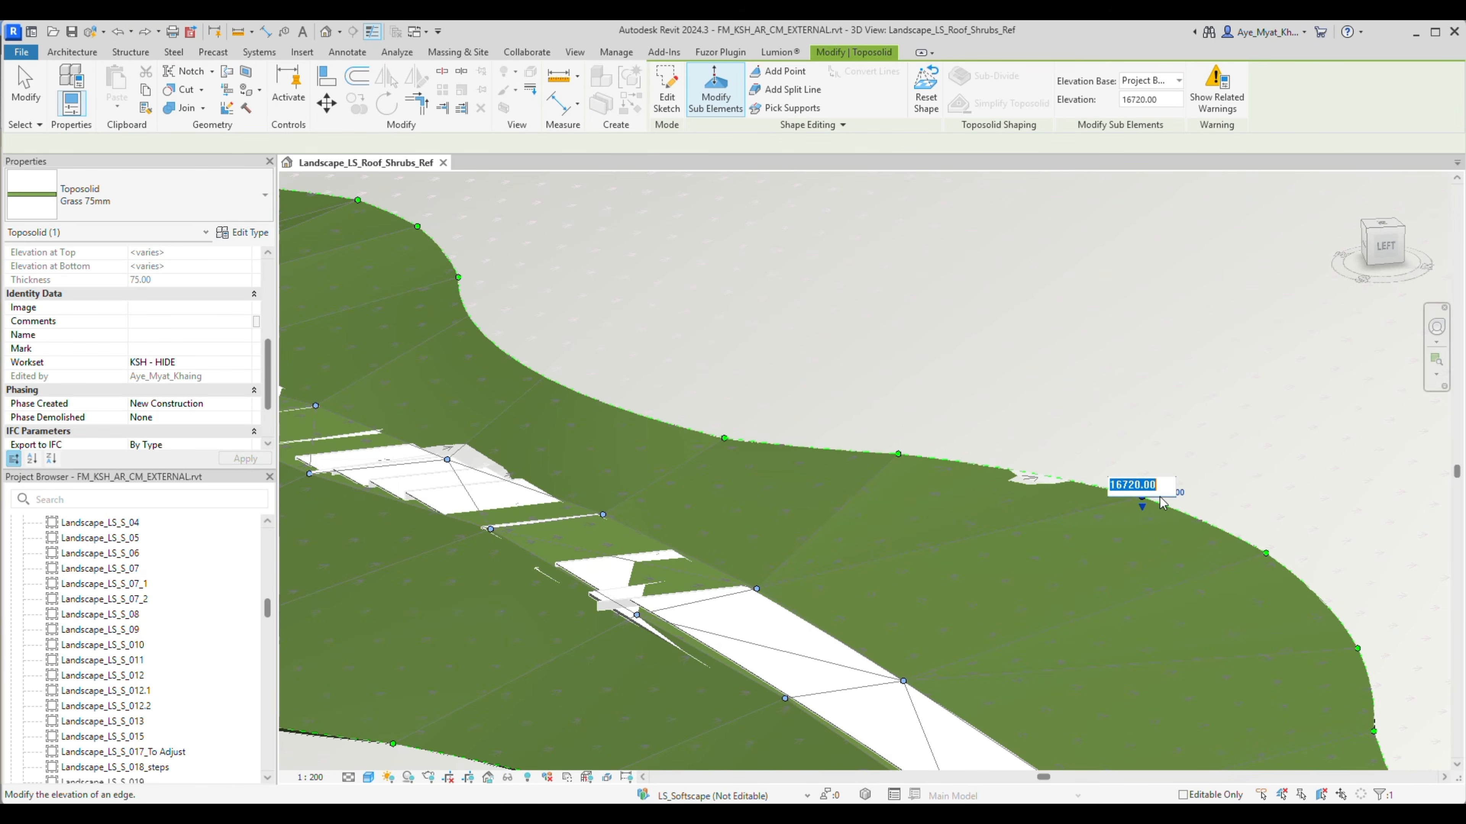
pyautogui.press('Return')
# Add a point on the long edge near the toposolid's far end corner, accepting the toposolid and floor overlap.
pyautogui.moveTo(1003, 580); pyautogui.dragTo(1407, 602, button='middle')
pyautogui.moveTo(781, 440); pyautogui.dragTo(1216, 579, button='middle')
pyautogui.moveTo(647, 465); pyautogui.dragTo(1146, 563, button='middle')
pyautogui.moveTo(609, 304); pyautogui.dragTo(819, 479, button='middle')
pyautogui.moveTo(564, 329)
pyautogui.mouseDown(button='middle')
pyautogui.moveTo(704, 501)
pyautogui.moveTo(900, 675)
pyautogui.mouseUp(button='middle')
pyautogui.moveTo(502, 305); pyautogui.dragTo(677, 481, button='middle')
pyautogui.scroll(4, 553, 424)
pyautogui.click(458, 242)
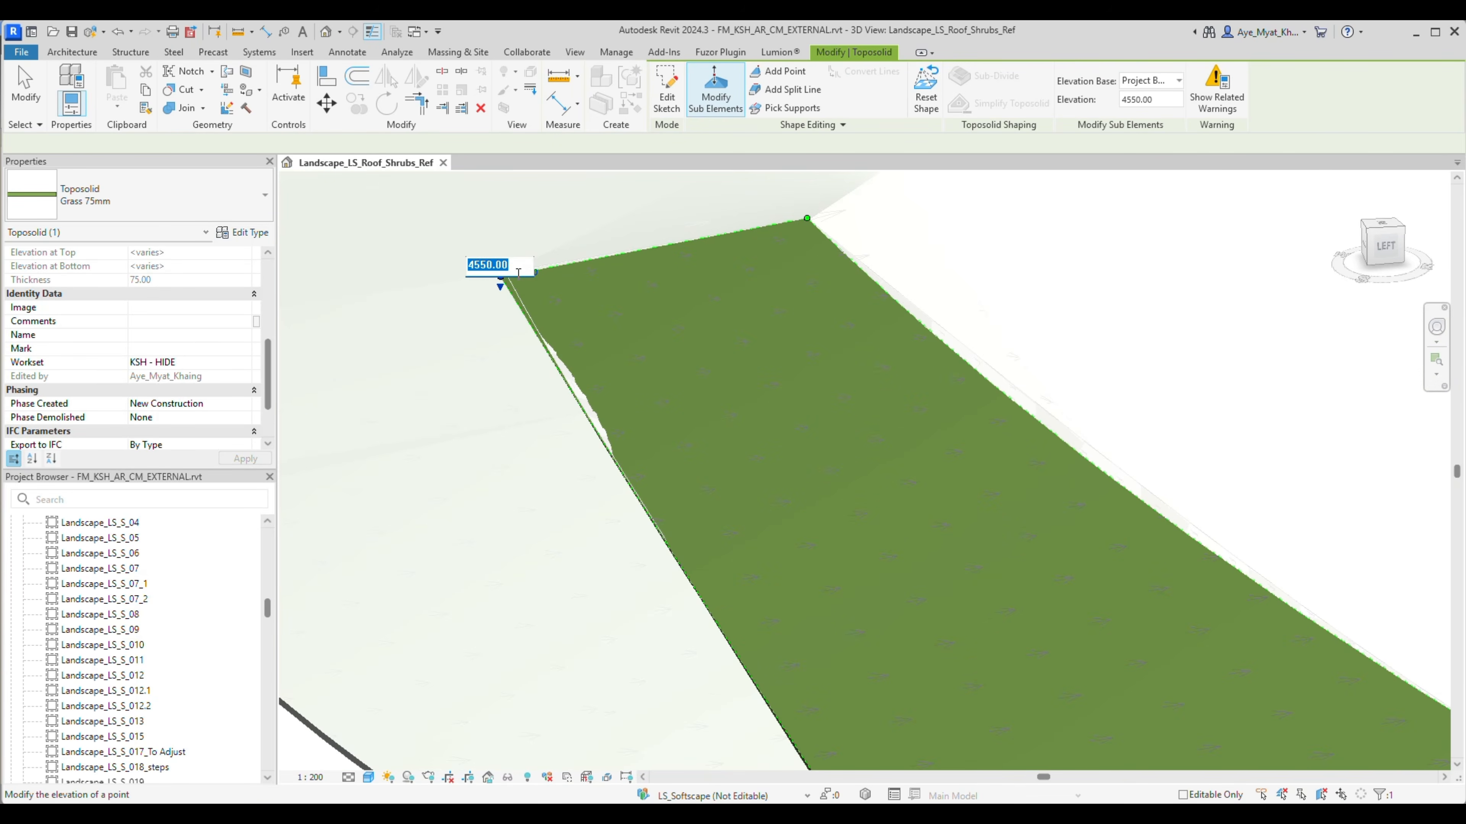
pyautogui.click(778, 71)
pyautogui.scroll(3, 610, 456)
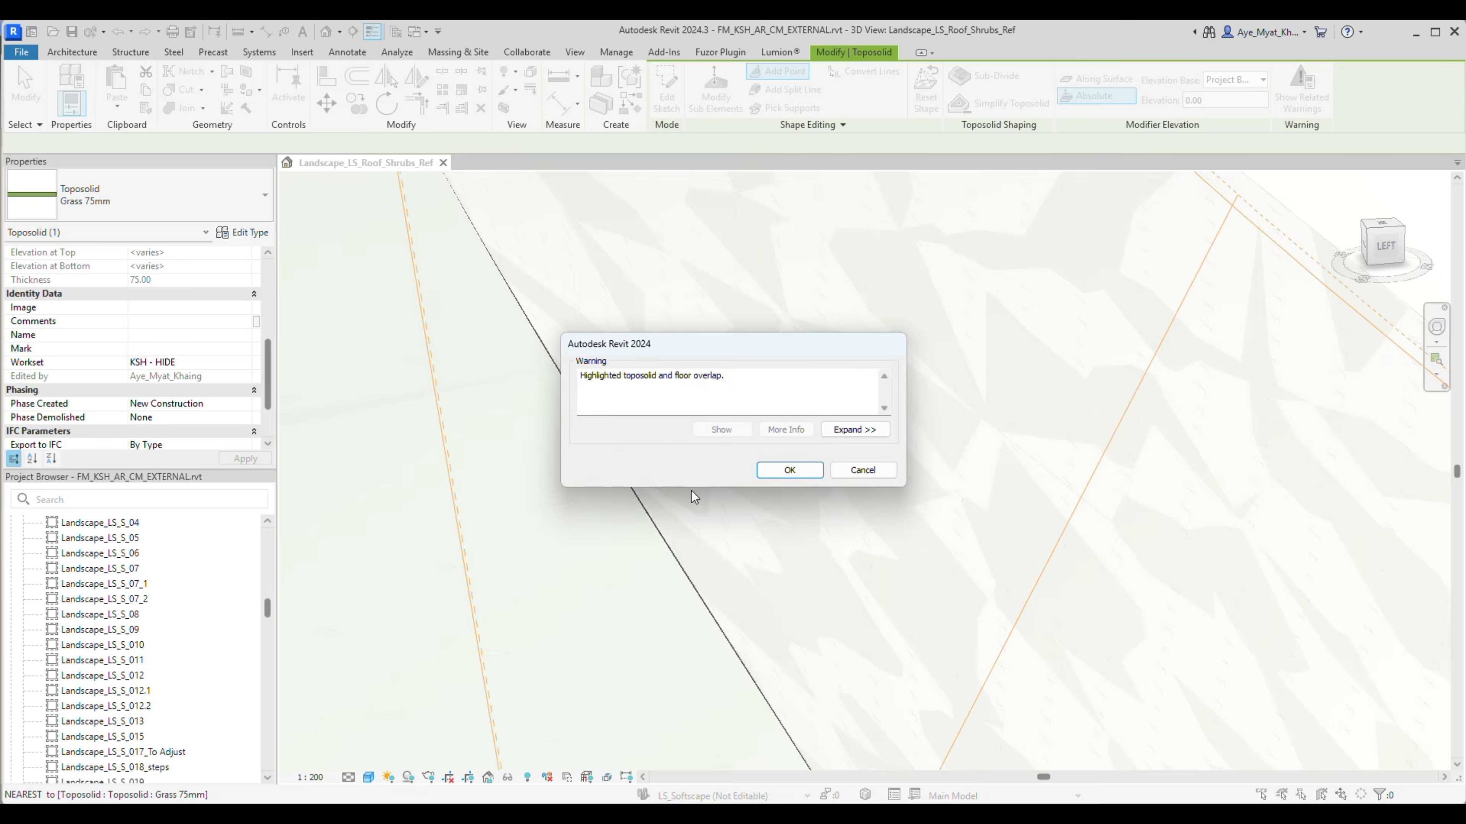
pyautogui.click(788, 471)
pyautogui.scroll(-5, 697, 427)
pyautogui.press('Escape')
# Edit the elevation of the newly added edge point and finish the toposolid's shape editing.
pyautogui.moveTo(697, 428); pyautogui.dragTo(1040, 337, button='middle')
pyautogui.click(670, 594)
pyautogui.click(674, 584)
pyautogui.click(732, 420)
pyautogui.press('Escape')
pyautogui.press('Escape')
pyautogui.moveTo(1076, 714); pyautogui.dragTo(983, 544, button='middle')
pyautogui.scroll(6, 941, 583)
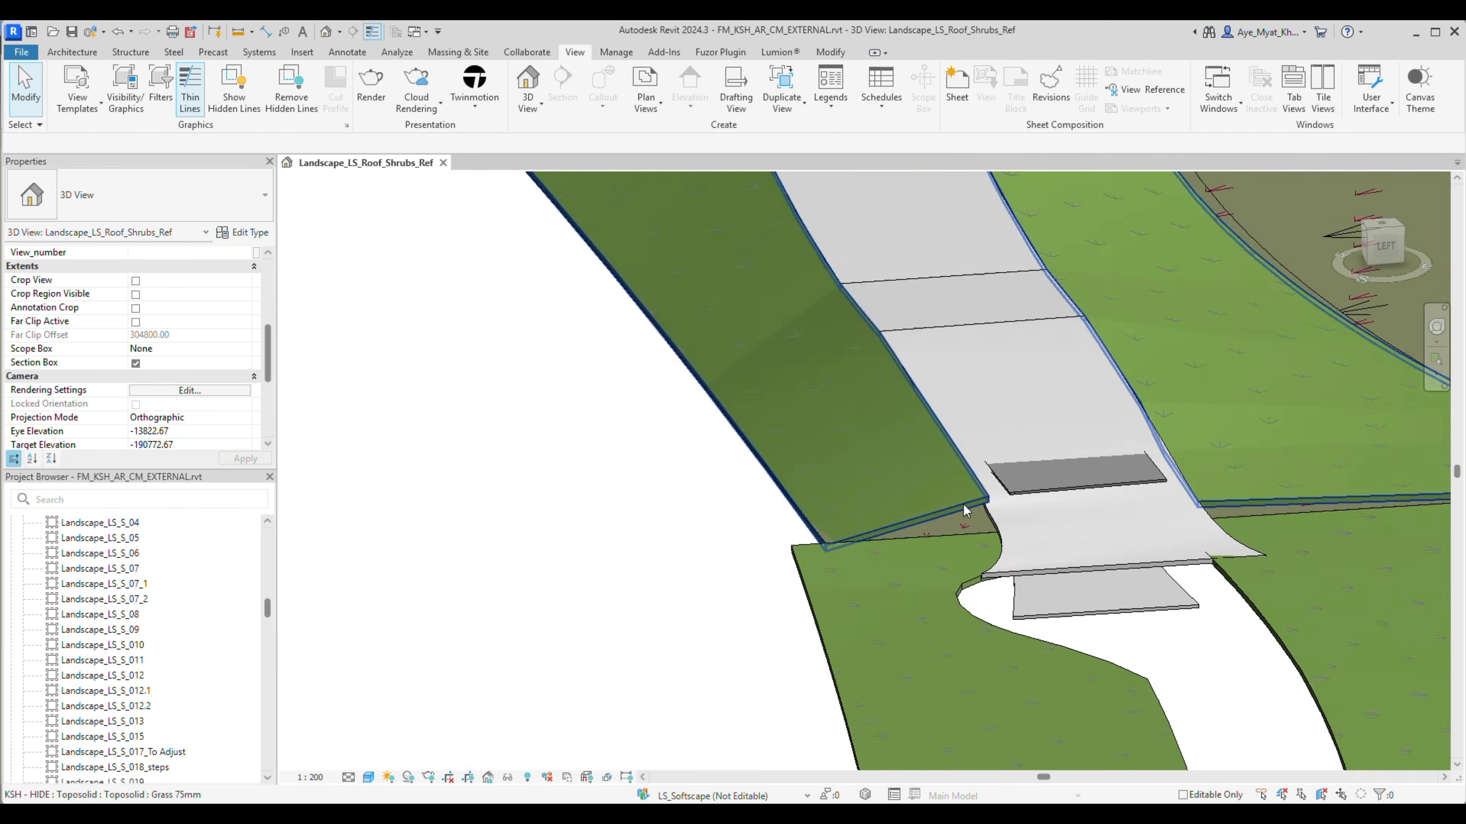
pyautogui.click(960, 504)
pyautogui.scroll(1, 960, 504)
pyautogui.click(893, 353)
pyautogui.click(716, 93)
pyautogui.moveTo(985, 415); pyautogui.dragTo(1029, 515)
pyautogui.scroll(4, 1007, 510)
# Place a spot elevation at the walkway edge beside the toposolid's end corner.
pyautogui.press('e')
pyautogui.press('l')
pyautogui.click(989, 494)
pyautogui.click(1035, 292)
pyautogui.moveTo(1188, 304); pyautogui.dragTo(1176, 431, button='middle')
pyautogui.press('Escape')
pyautogui.press('Escape')
# Lower the toposolid's walkway-side end corner point to an elevation of 6450 and further to 6400.
pyautogui.click(906, 326)
pyautogui.click(715, 92)
pyautogui.moveTo(988, 380); pyautogui.dragTo(1041, 495)
pyautogui.click(987, 463)
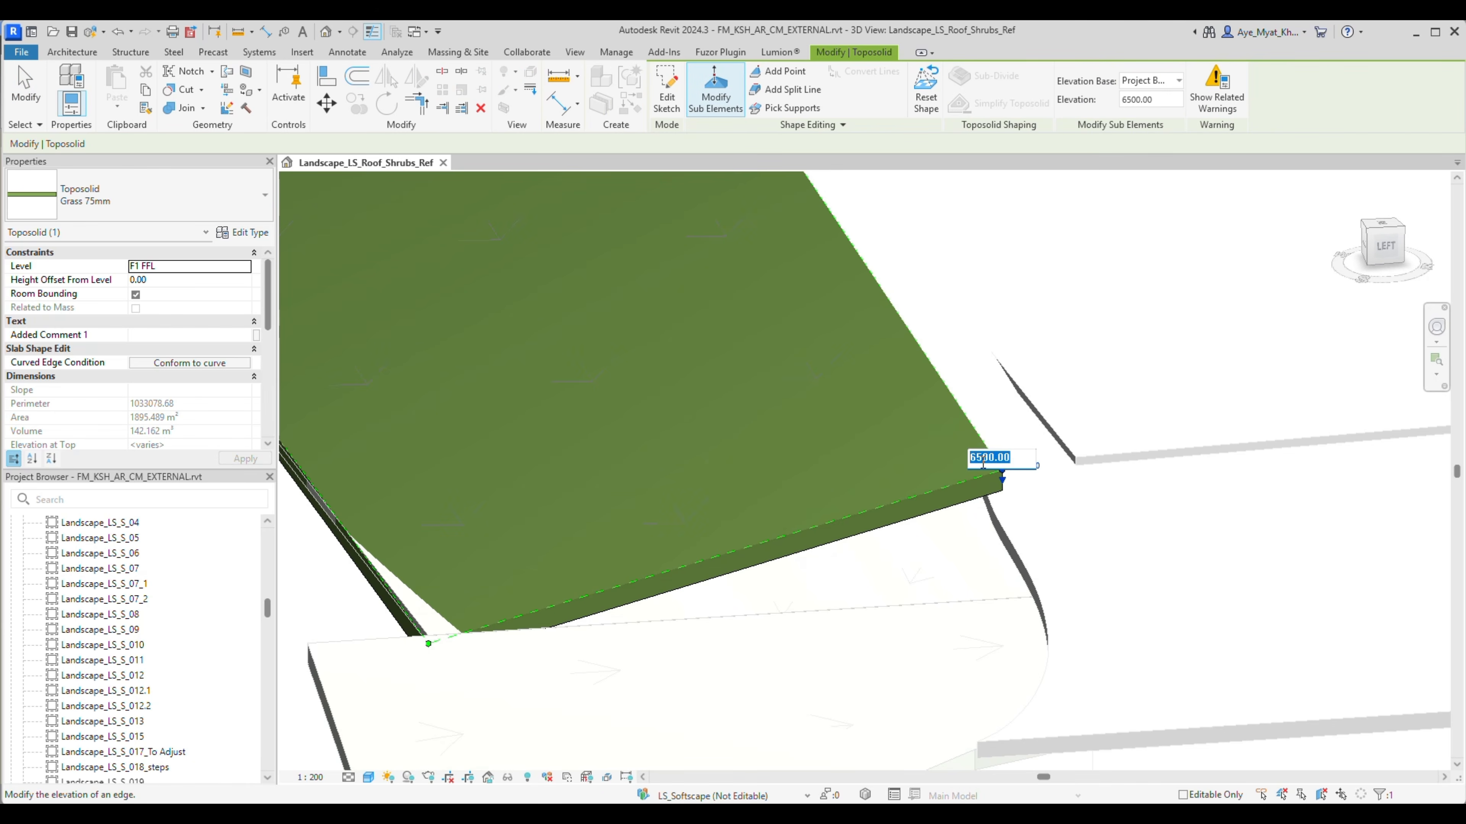
pyautogui.press('Return')
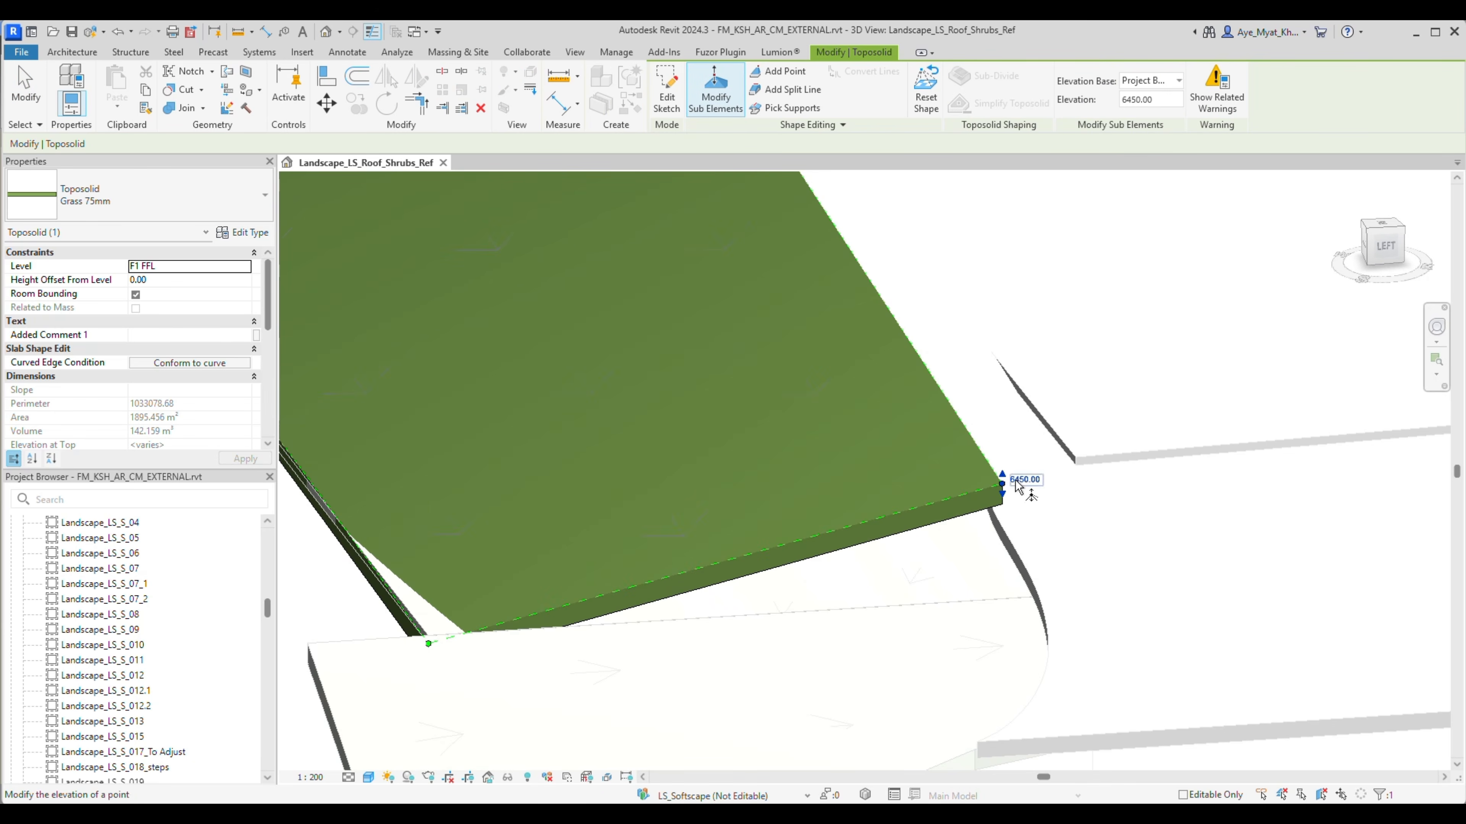
pyautogui.press('Return')
# Set the elevation of the opposite corner point on the same toposolid end to 6050.
pyautogui.scroll(-2, 1142, 585)
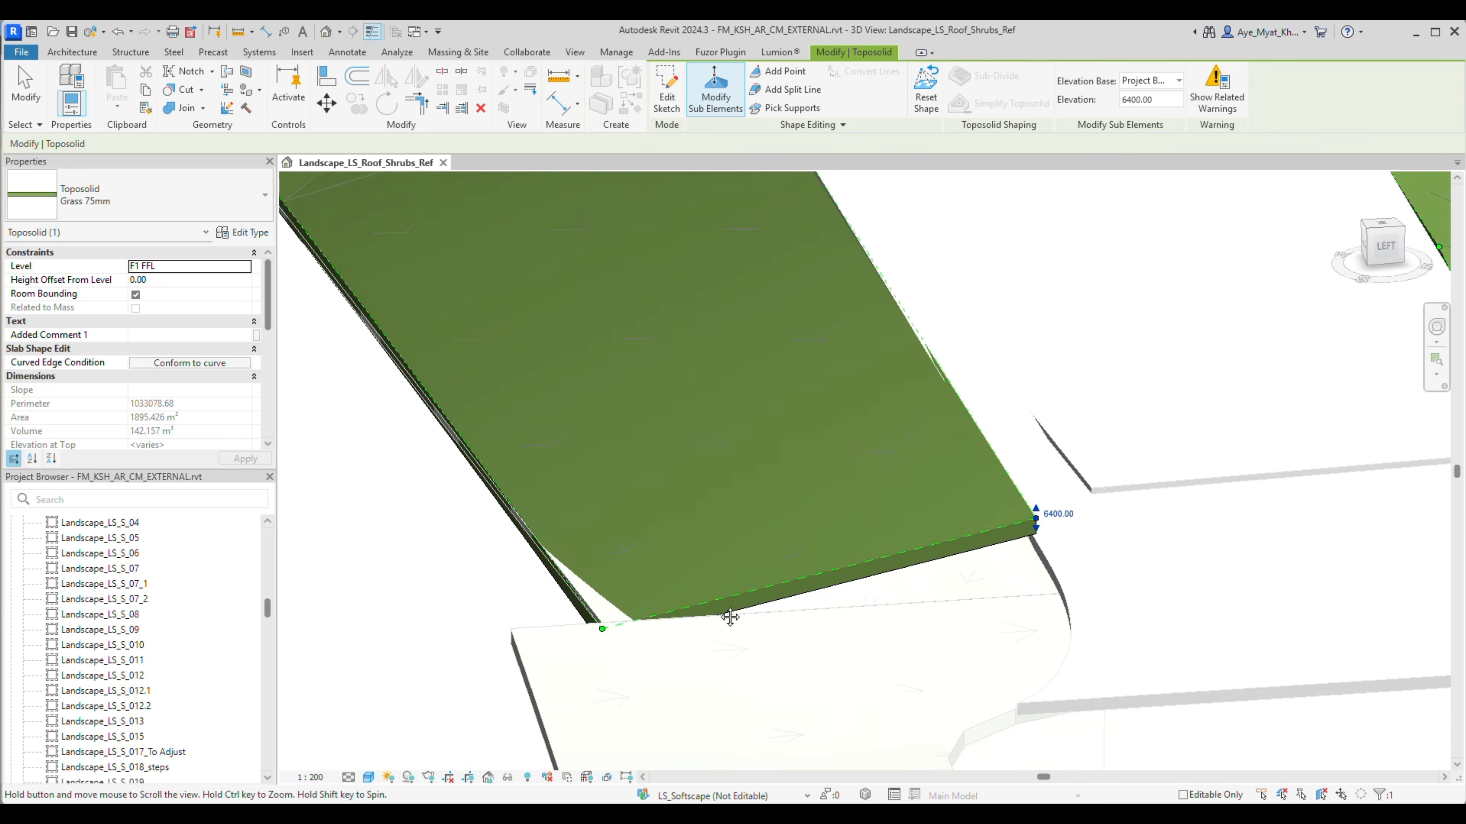
pyautogui.moveTo(728, 613); pyautogui.dragTo(806, 666, button='middle')
pyautogui.click(680, 681)
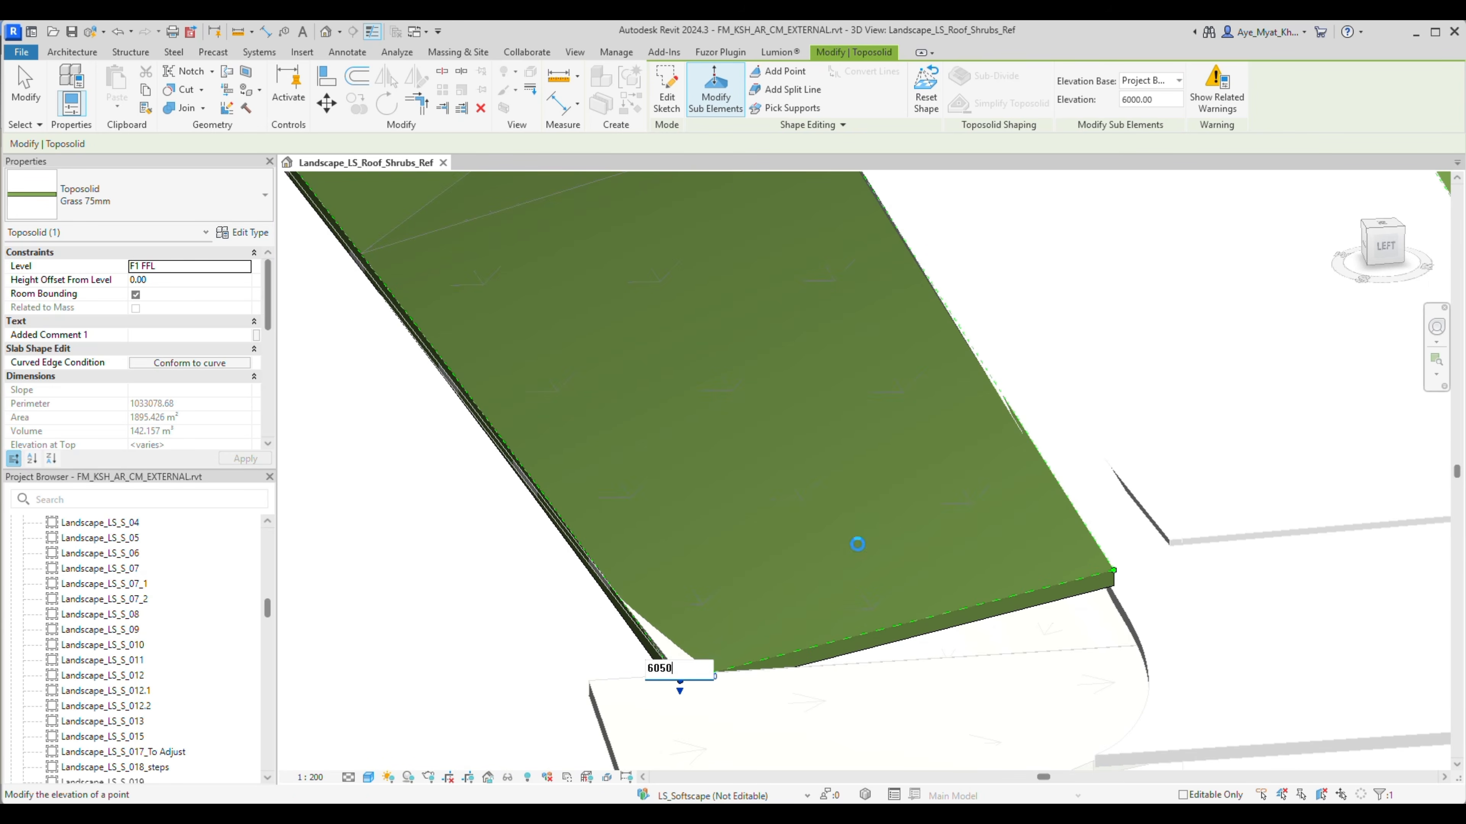
pyautogui.press('Return')
# Adjust the elevation of the toposolid's edge point on the other side of the walkway.
pyautogui.scroll(-2, 863, 534)
pyautogui.moveTo(1200, 506); pyautogui.dragTo(885, 560, button='middle')
pyautogui.scroll(2, 886, 560)
pyautogui.click(930, 511)
pyautogui.moveTo(931, 519); pyautogui.dragTo(1037, 504)
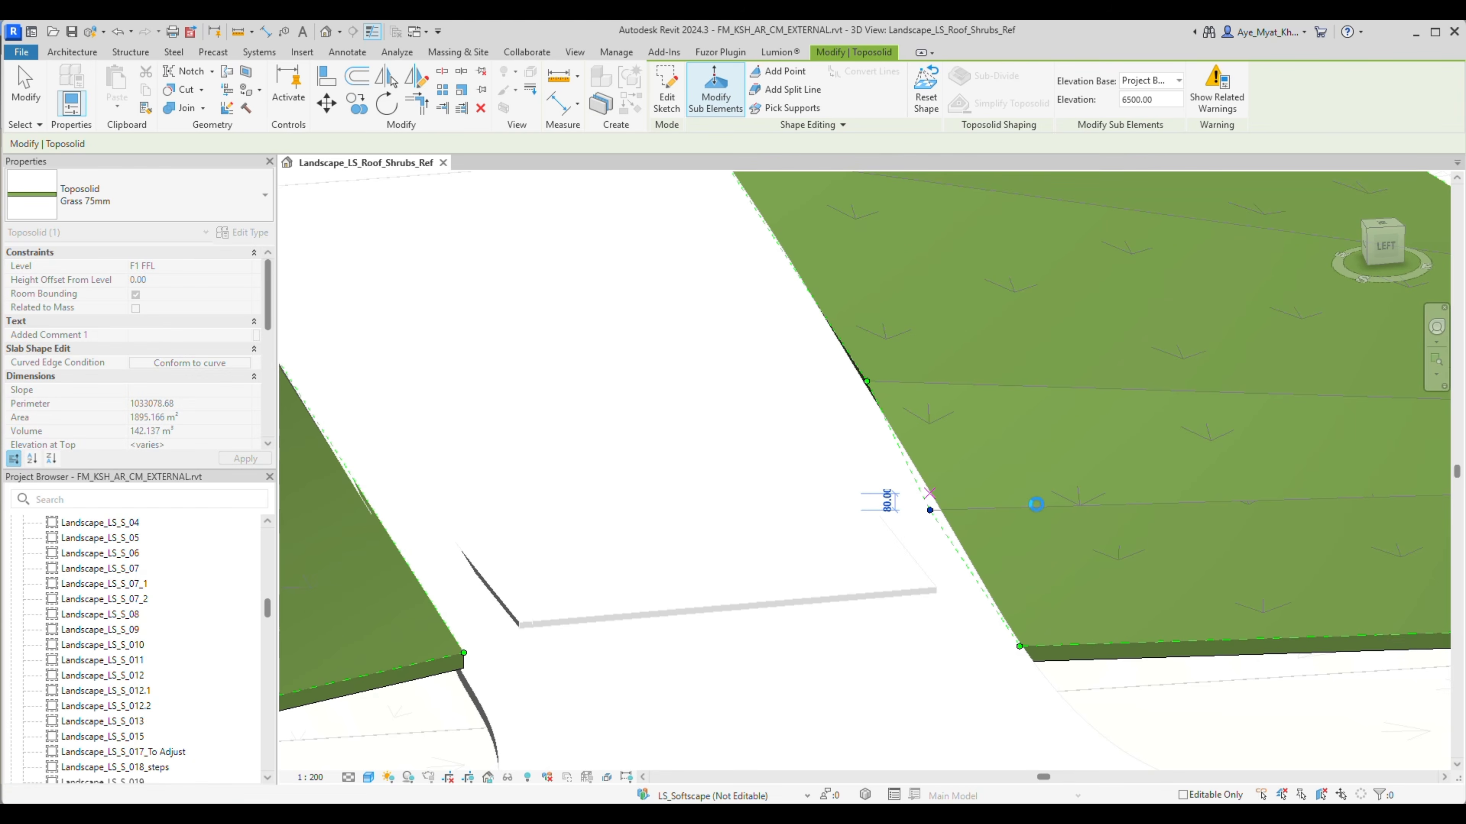
# Examine the toposolid along the winding walkway and where it meets the curved steps.
pyautogui.scroll(-2, 1004, 545)
pyautogui.scroll(-2, 994, 547)
pyautogui.moveTo(923, 300); pyautogui.dragTo(884, 547, button='middle')
pyautogui.scroll(-1, 886, 545)
pyautogui.moveTo(1028, 248); pyautogui.dragTo(998, 722, button='middle')
pyautogui.scroll(2, 1019, 572)
pyautogui.scroll(-2, 946, 570)
pyautogui.moveTo(937, 548); pyautogui.dragTo(1144, 560, button='middle')
pyautogui.press('Escape')
pyautogui.click(543, 524)
pyautogui.keyDown('shift'); pyautogui.moveTo(577, 528); pyautogui.dragTo(481, 556, button='middle'); pyautogui.keyUp('shift')
pyautogui.scroll(-2, 490, 551)
pyautogui.moveTo(841, 337); pyautogui.dragTo(860, 448, button='middle')
pyautogui.moveTo(658, 334); pyautogui.dragTo(834, 491, button='middle')
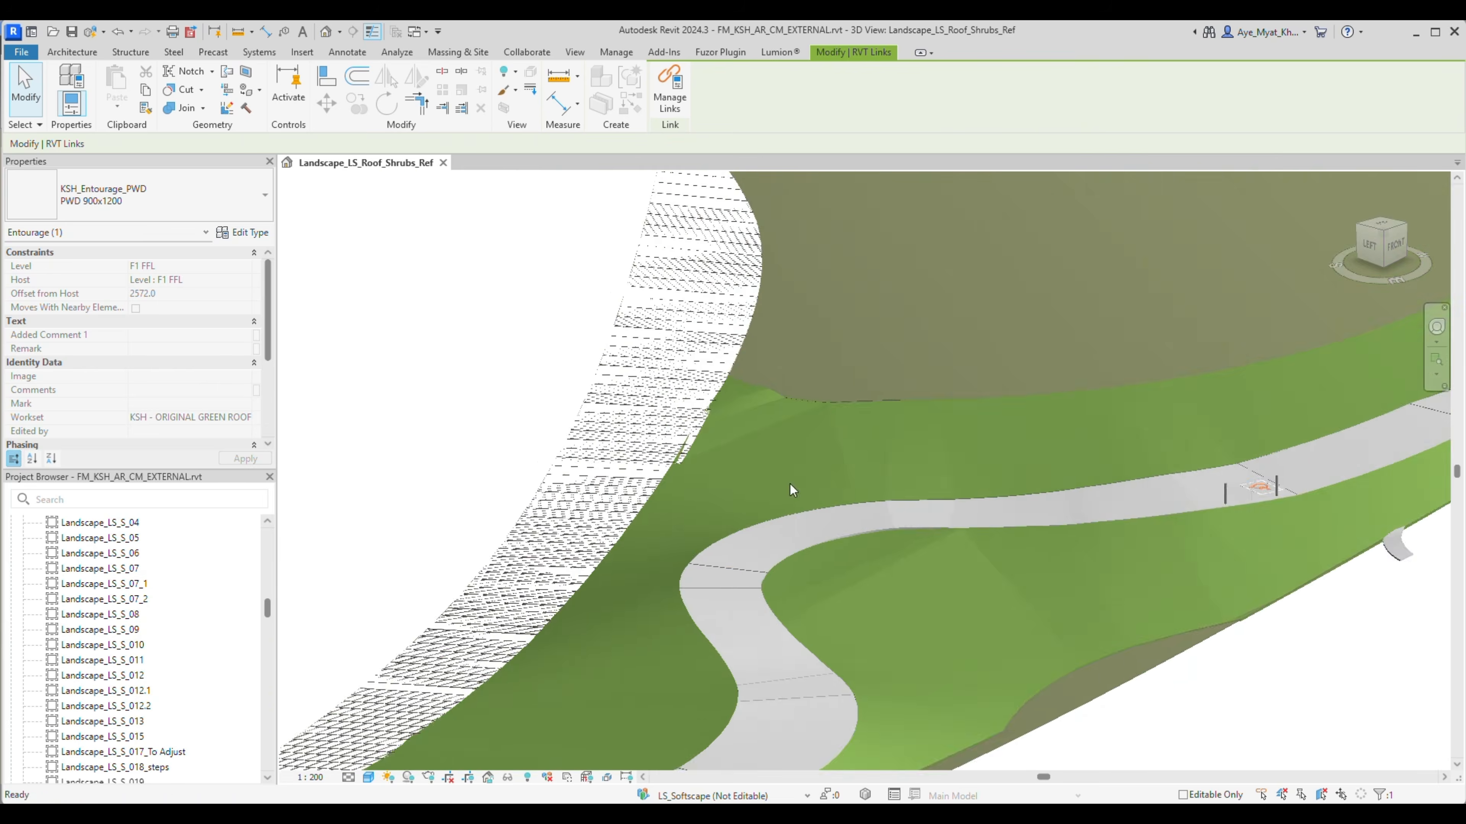
# Open the boundary sketch of the grass toposolid beside the curved steps for editing.
pyautogui.scroll(2, 670, 482)
pyautogui.doubleClick(670, 484)
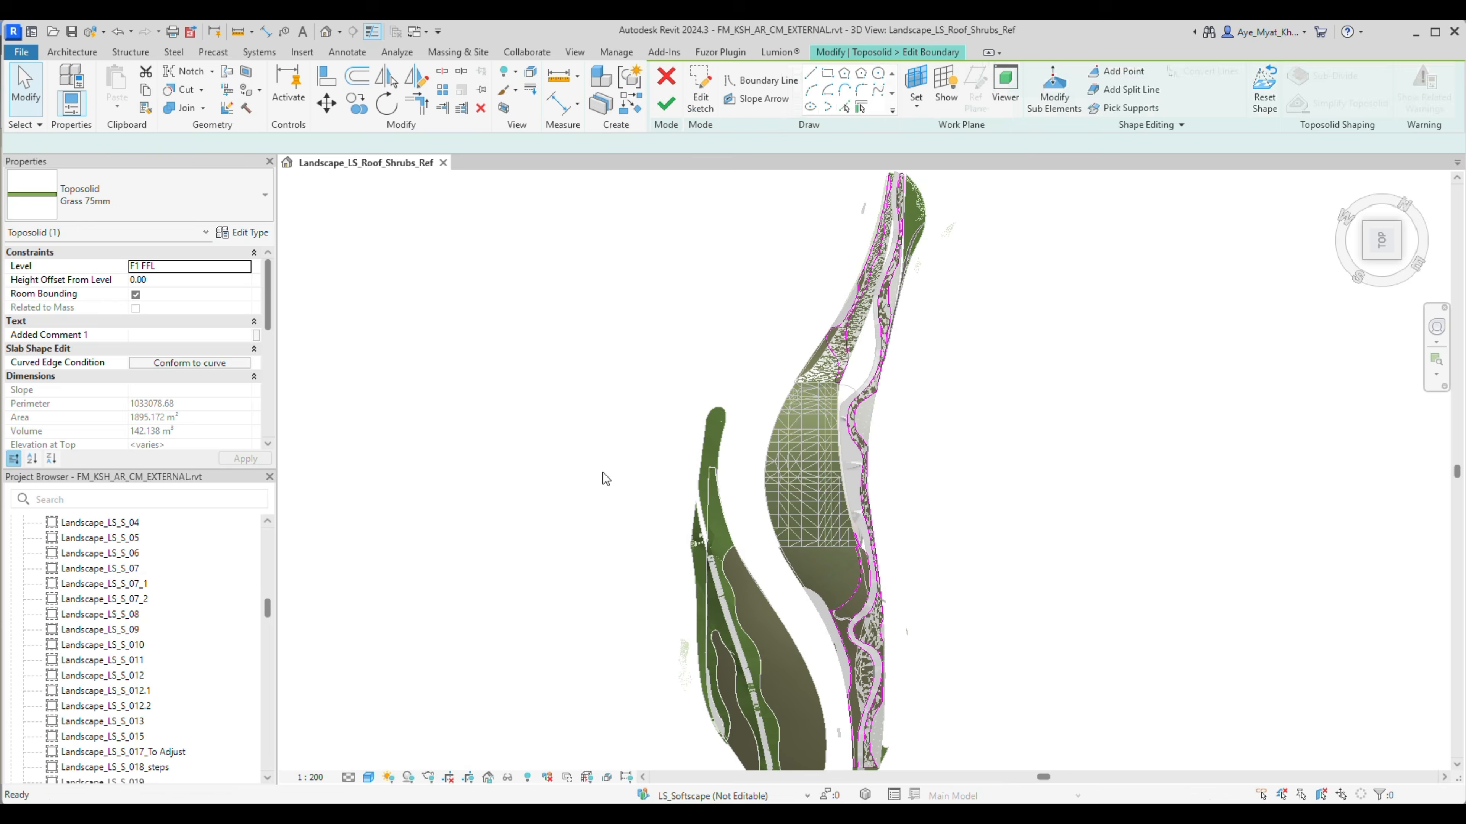
pyautogui.scroll(4, 845, 653)
pyautogui.scroll(5, 900, 475)
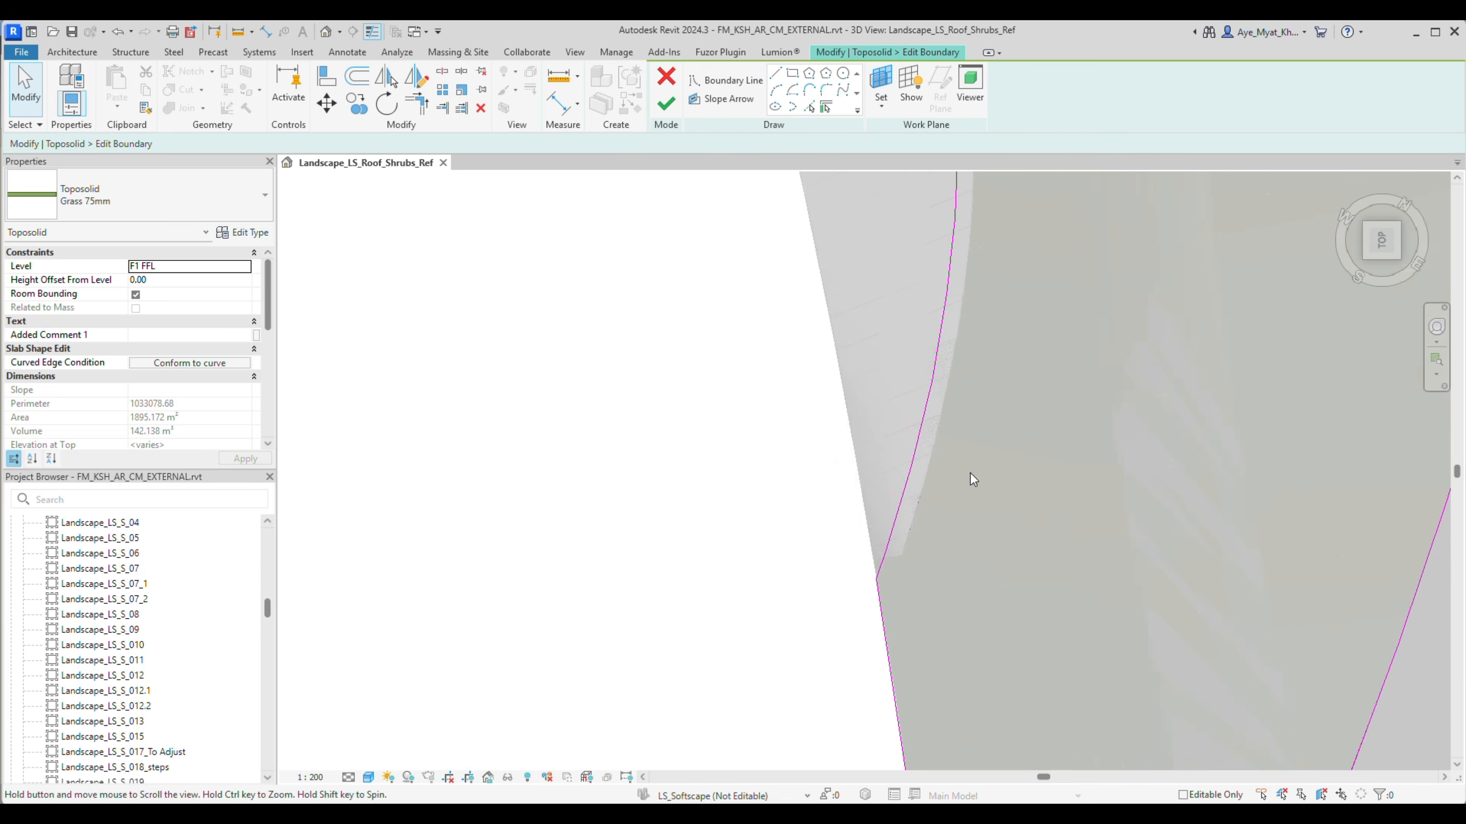
# Select four boundary lines along the curved stepped edge and undo the last changes to the sketch.
pyautogui.click(909, 479)
pyautogui.scroll(-6, 1027, 465)
pyautogui.moveTo(975, 259); pyautogui.dragTo(1028, 609, button='middle')
pyautogui.scroll(3, 929, 376)
pyautogui.click(930, 380)
pyautogui.moveTo(1111, 508); pyautogui.dragTo(999, 173, button='middle')
pyautogui.keyDown('ctrl'); pyautogui.click(1003, 622); pyautogui.keyUp('ctrl')
pyautogui.keyDown('ctrl'); pyautogui.click(1022, 569); pyautogui.keyUp('ctrl')
pyautogui.keyDown('ctrl'); pyautogui.click(1033, 508); pyautogui.keyUp('ctrl')
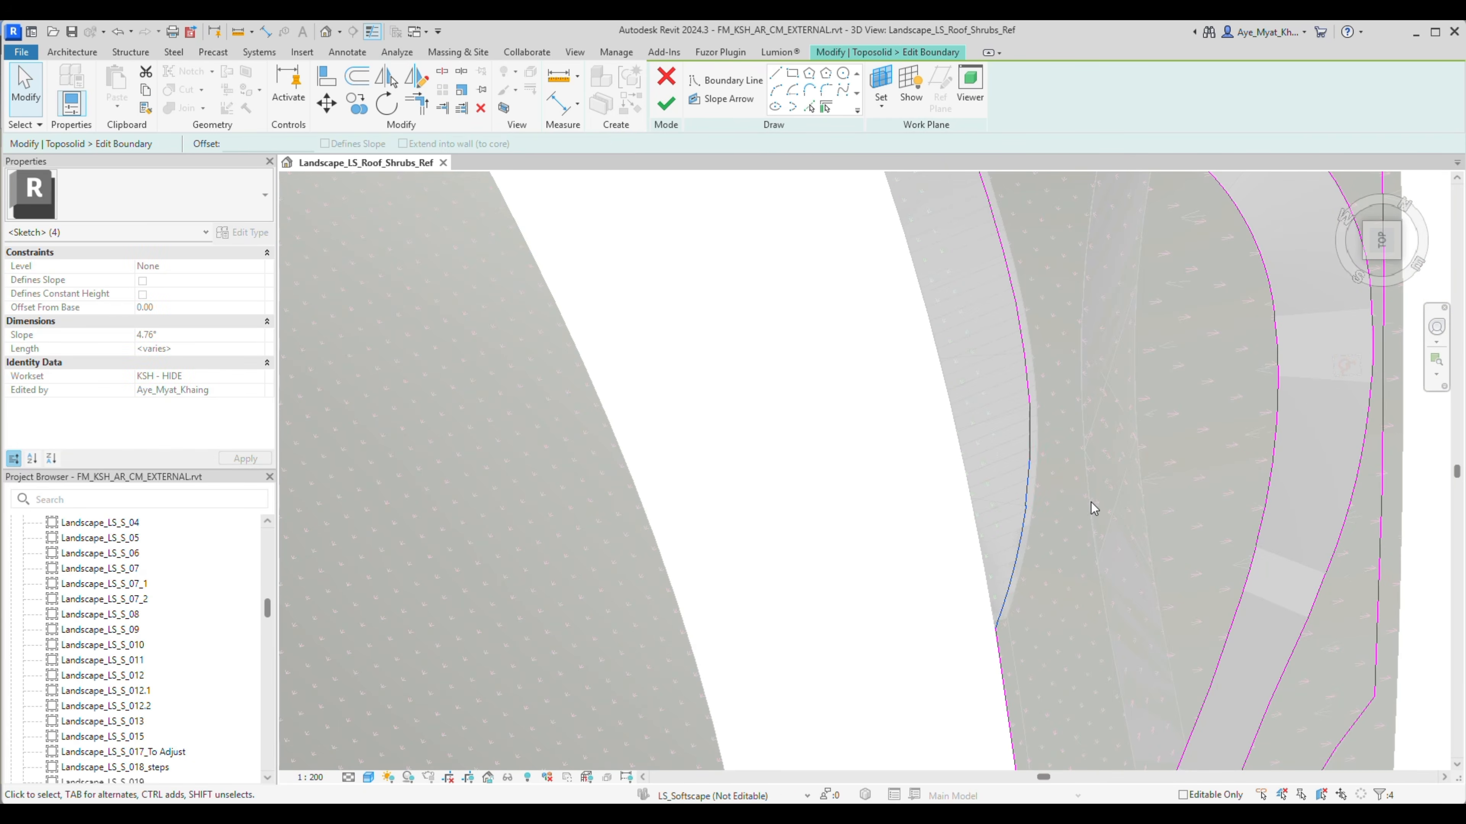
pyautogui.scroll(3, 1089, 508)
pyautogui.scroll(-5, 1153, 554)
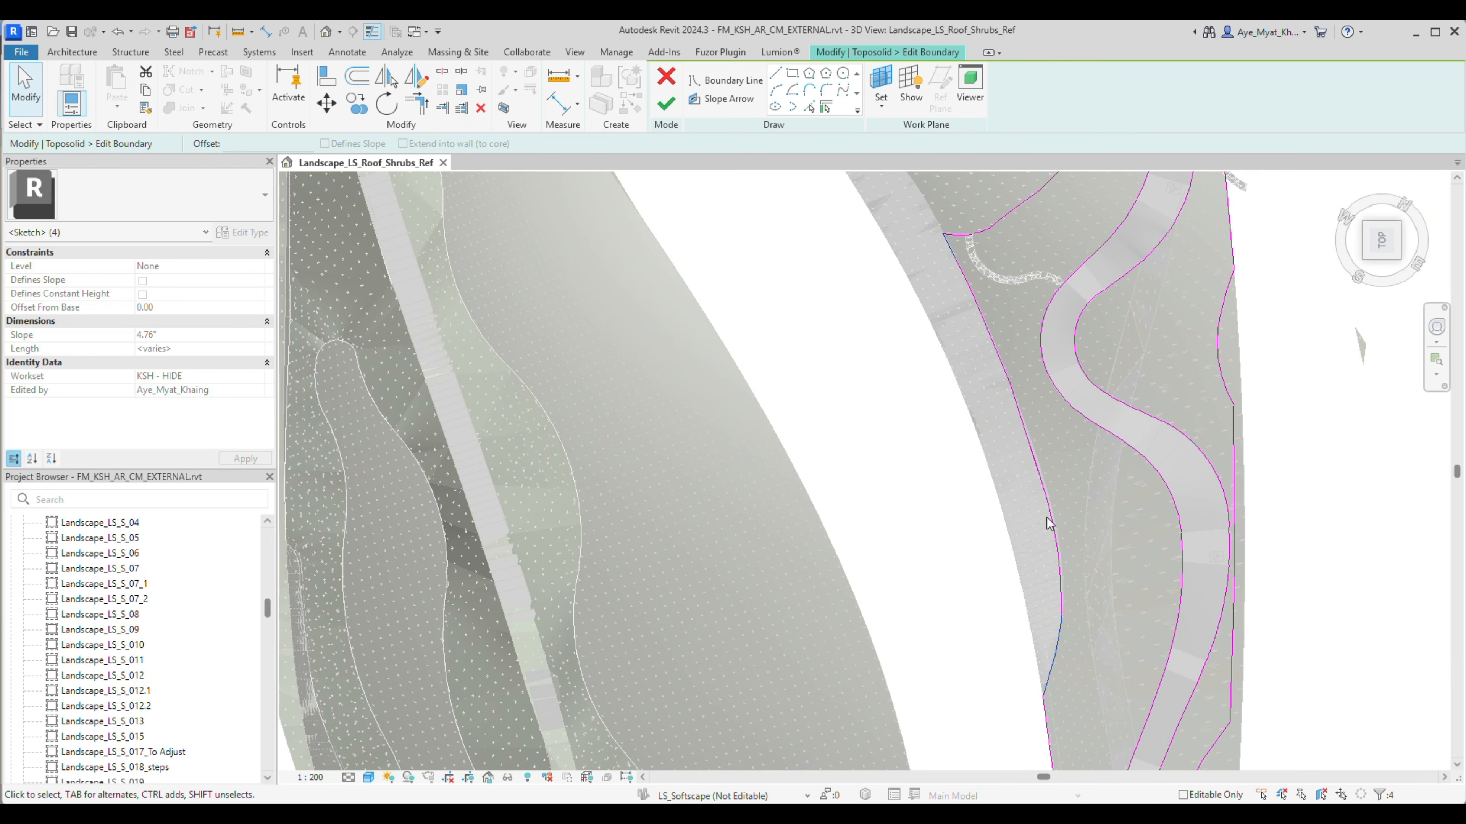
pyautogui.click(131, 32)
pyautogui.click(137, 88)
# Select the boundary lines along the curved stepped edge, exclude the short corner segment, and nudge them one increment to the right.
pyautogui.scroll(3, 1079, 722)
pyautogui.moveTo(795, 312); pyautogui.dragTo(1089, 673)
pyautogui.moveTo(1061, 296); pyautogui.dragTo(1126, 564, button='middle')
pyautogui.moveTo(1016, 323); pyautogui.dragTo(1129, 625, button='middle')
pyautogui.keyDown('ctrl'); pyautogui.moveTo(877, 379); pyautogui.dragTo(1156, 716); pyautogui.keyUp('ctrl')
pyautogui.keyDown('ctrl'); pyautogui.moveTo(815, 201); pyautogui.dragTo(1134, 609); pyautogui.keyUp('ctrl')
pyautogui.scroll(3, 1009, 232)
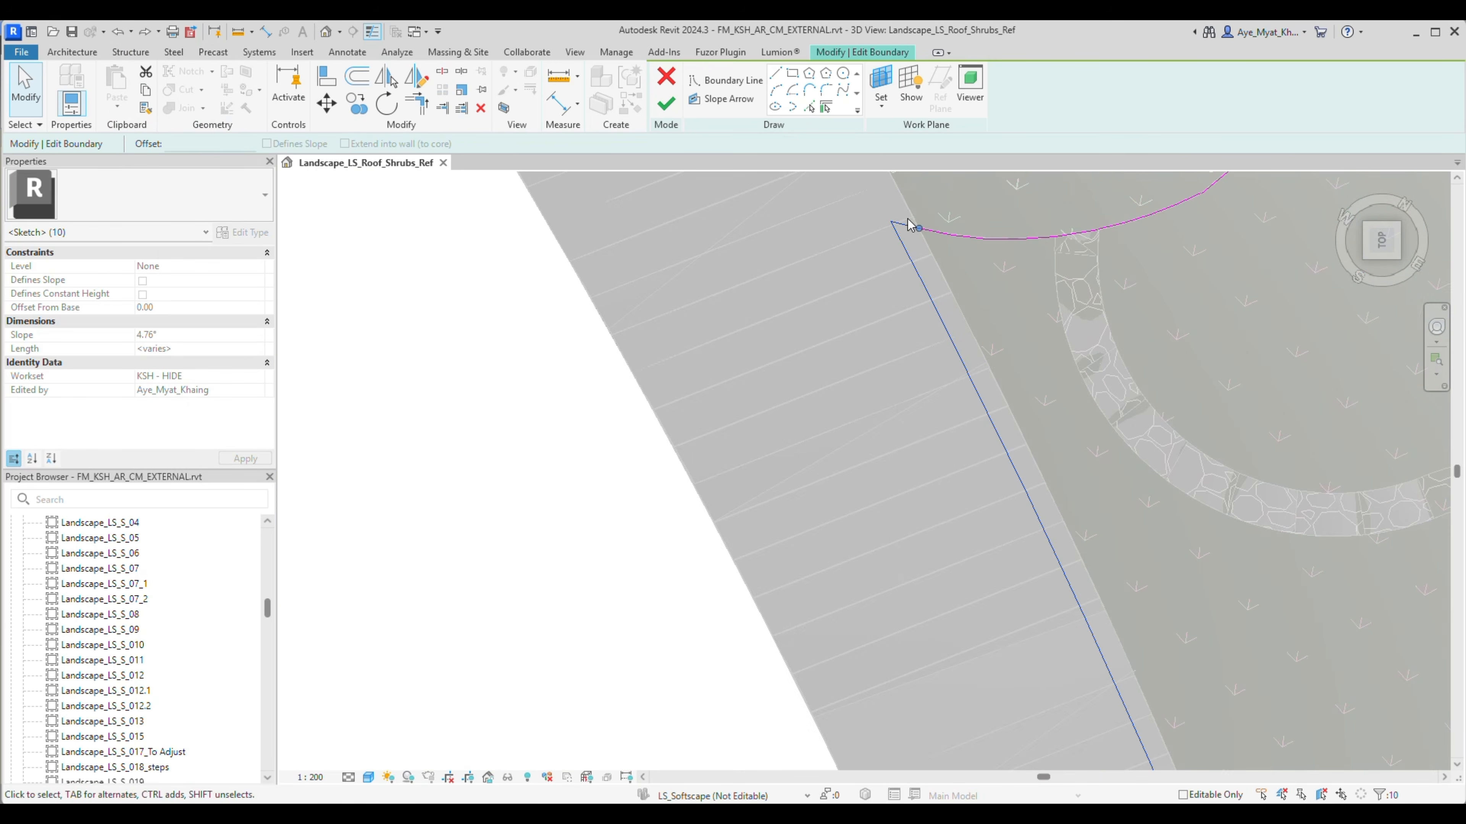
pyautogui.keyDown('shift'); pyautogui.click(909, 226); pyautogui.keyUp('shift')
pyautogui.scroll(-3, 871, 254)
pyautogui.moveTo(1085, 652); pyautogui.dragTo(1034, 392, button='middle')
pyautogui.scroll(-2, 1030, 410)
pyautogui.press('Right')
pyautogui.click(1035, 453)
# Check the rest of the toposolid's boundary and finish the boundary sketch.
pyautogui.scroll(3, 1035, 453)
pyautogui.scroll(-5, 1050, 542)
pyautogui.moveTo(1036, 393); pyautogui.dragTo(1030, 632, button='middle')
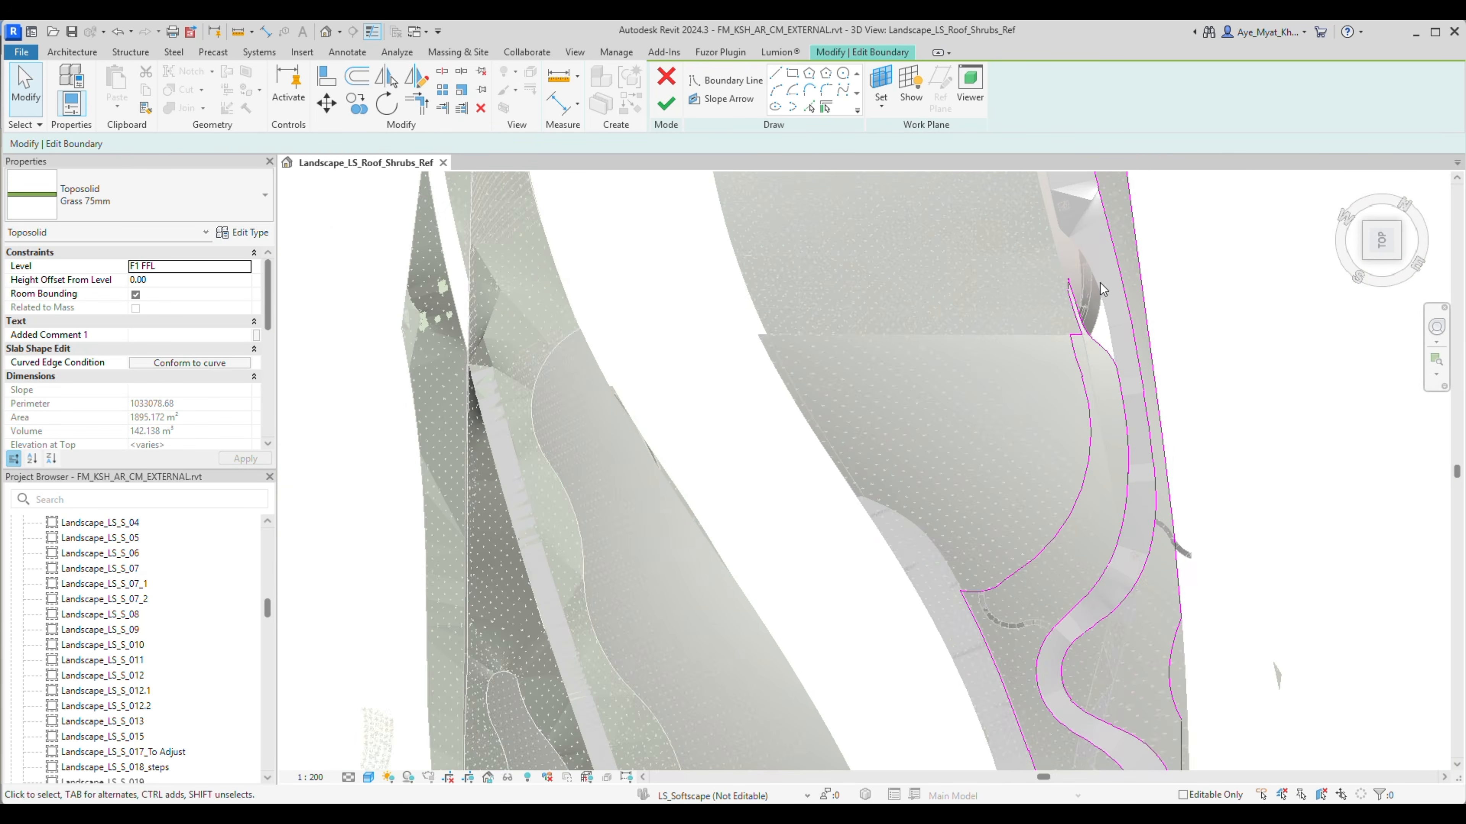
pyautogui.scroll(2, 1096, 291)
pyautogui.click(666, 102)
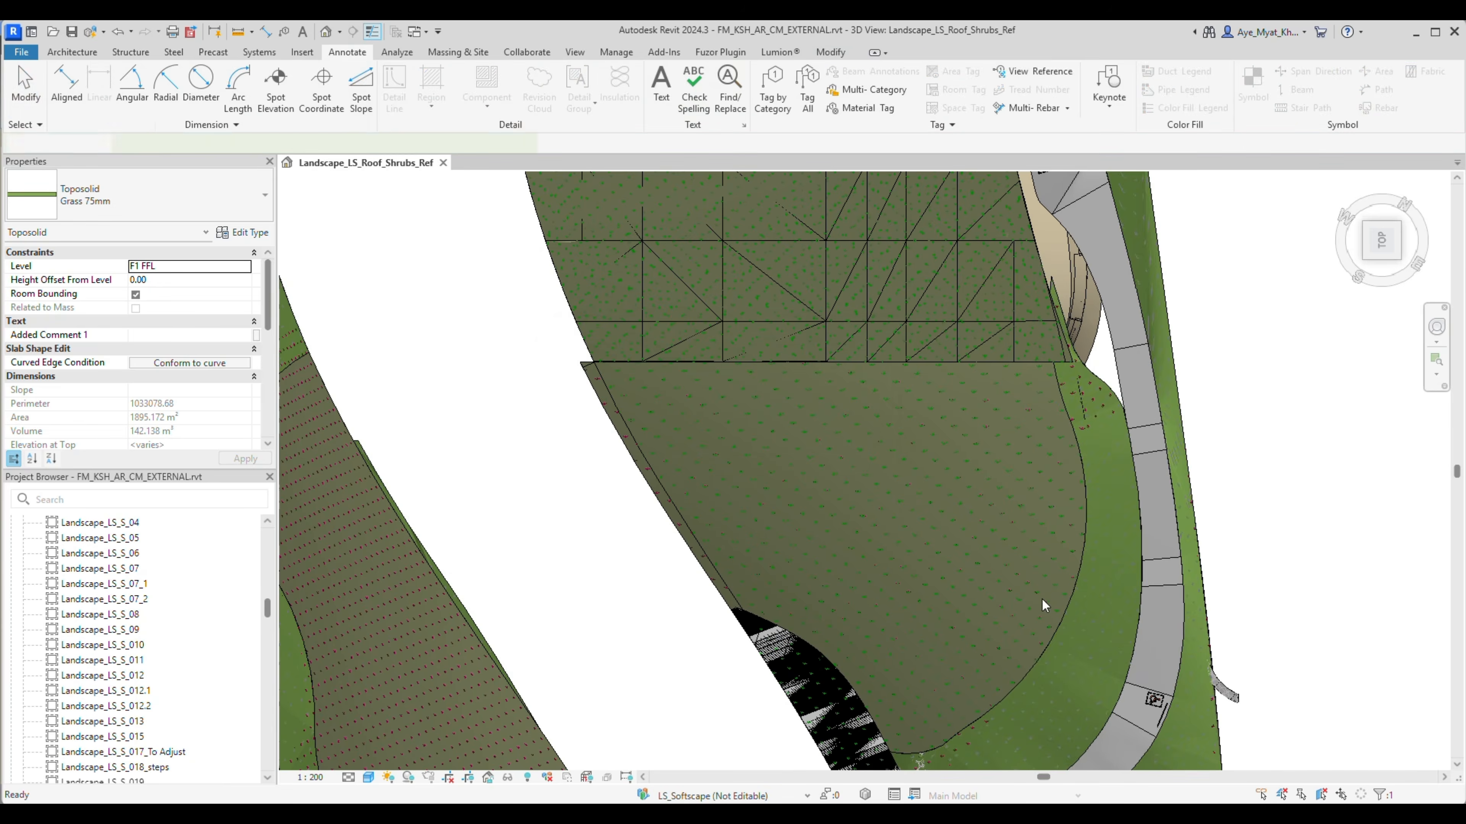
# Set the elevation of the boundary point at the notch in the grass toposolid's edge to 7700.
pyautogui.click(965, 519)
pyautogui.keyDown('shift'); pyautogui.moveTo(966, 519); pyautogui.dragTo(889, 662, button='middle'); pyautogui.keyUp('shift')
pyautogui.scroll(5, 1165, 514)
pyautogui.click(715, 90)
pyautogui.scroll(3, 928, 482)
pyautogui.click(895, 547)
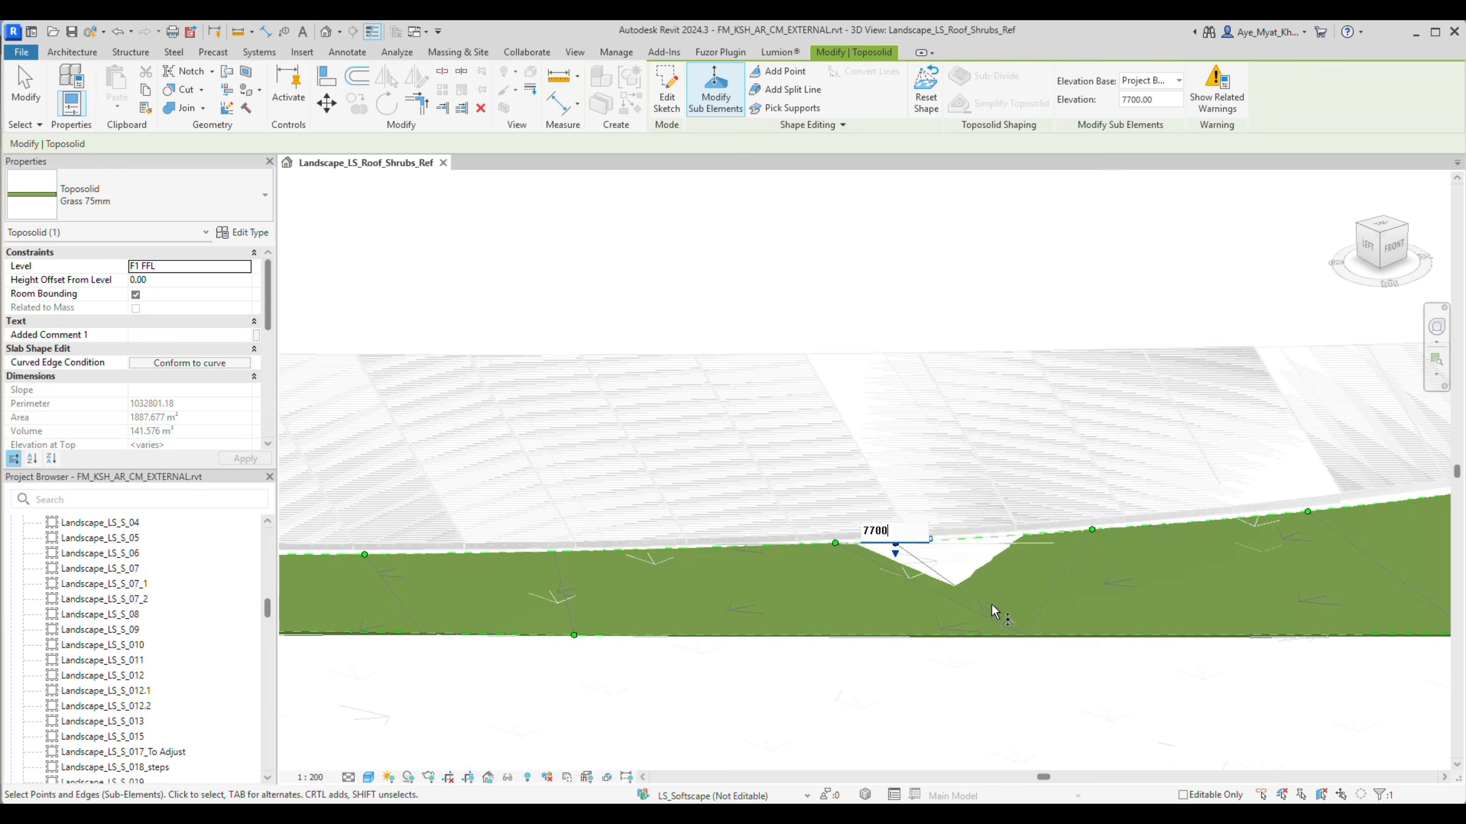
pyautogui.moveTo(992, 612); pyautogui.dragTo(543, 638, button='middle')
pyautogui.scroll(-3, 720, 609)
pyautogui.press('Escape')
pyautogui.press('Escape')
# Measure the spot elevation on the toposolid edge beside the narrow tip next to the curved wall.
pyautogui.click(1132, 589)
pyautogui.scroll(-2, 991, 624)
pyautogui.moveTo(1132, 589); pyautogui.dragTo(1044, 592, button='middle')
pyautogui.scroll(-5, 823, 642)
pyautogui.click(813, 690)
pyautogui.scroll(6, 1015, 635)
pyautogui.click(837, 462)
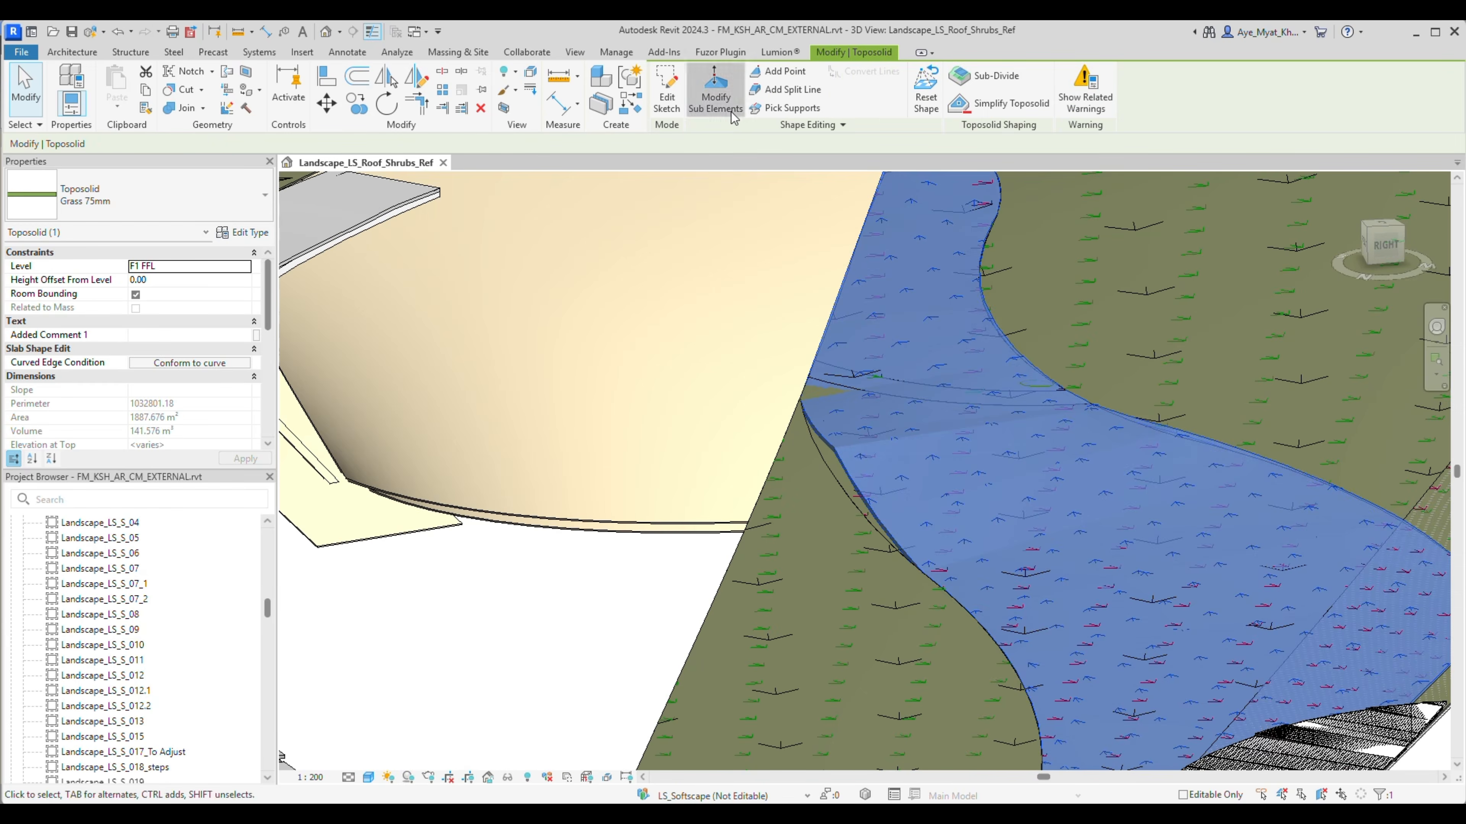
pyautogui.click(732, 116)
pyautogui.press('e')
pyautogui.press('l')
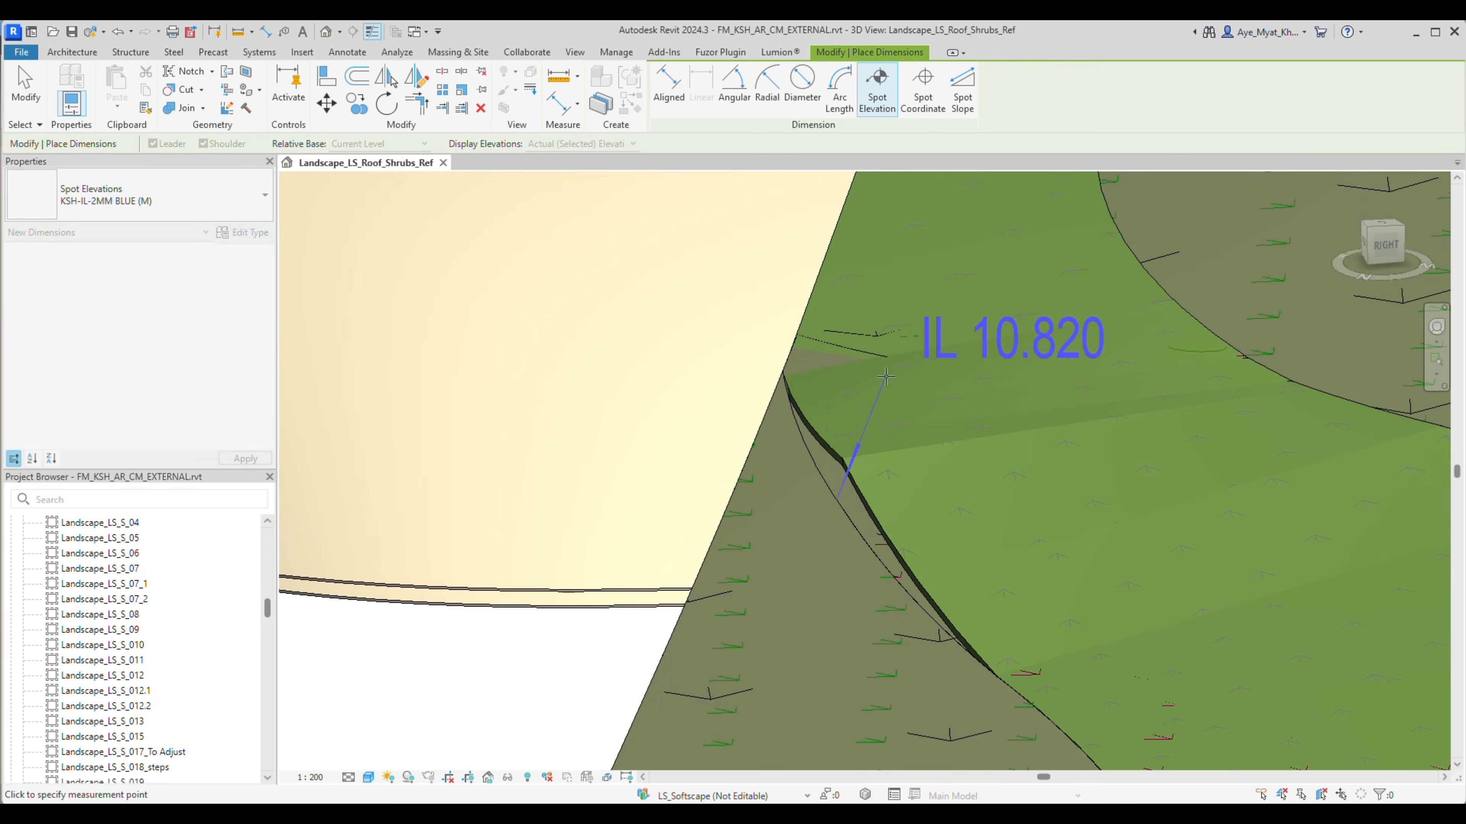
pyautogui.press('Escape')
pyautogui.press('Escape')
# Set the elevation of the grass toposolid's raised boundary point just below the narrow tip to 10800.
pyautogui.click(847, 470)
pyautogui.click(716, 93)
pyautogui.click(842, 462)
pyautogui.click(861, 453)
pyautogui.click(818, 446)
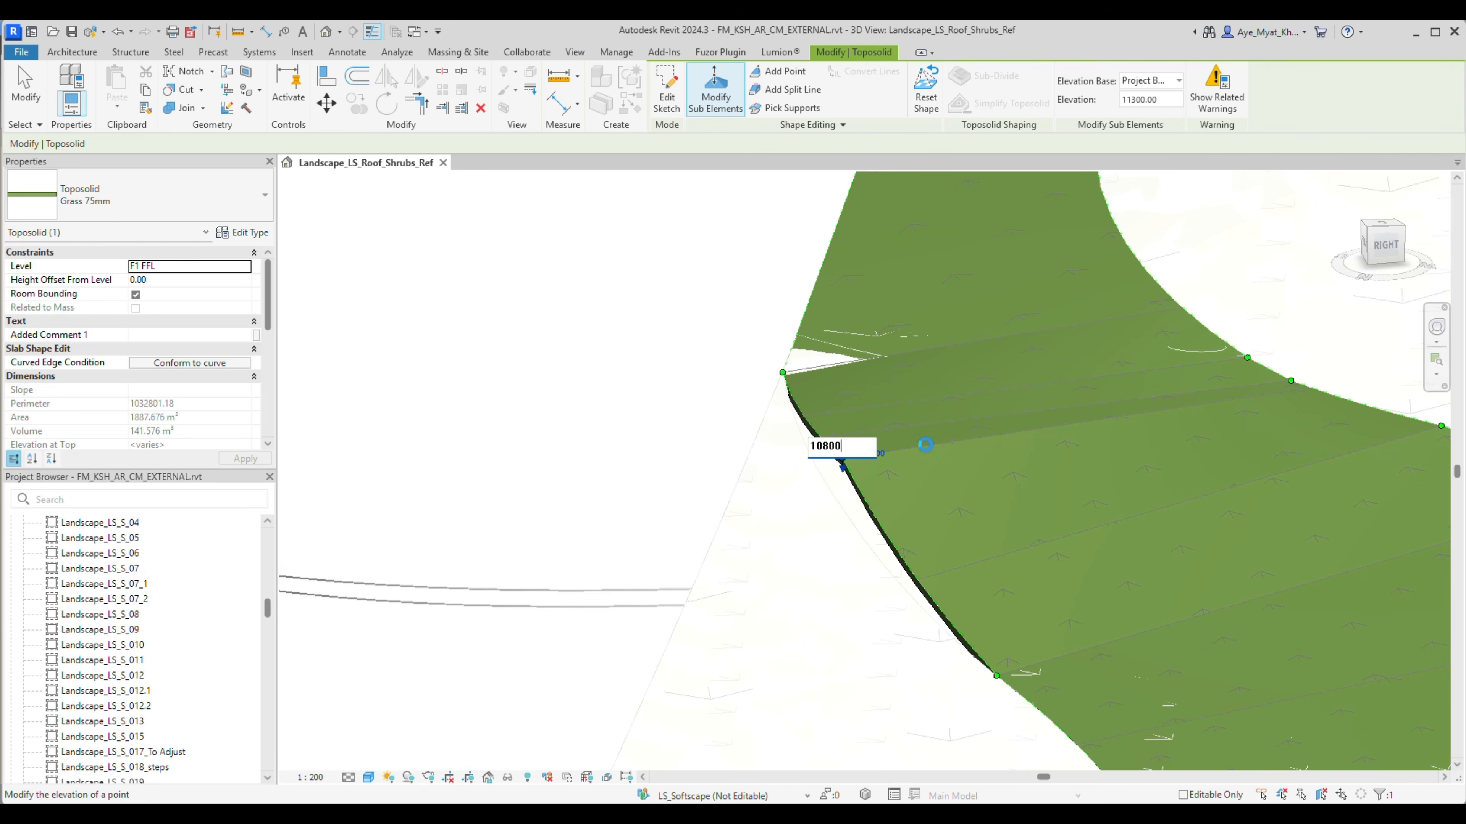
pyautogui.write('10800')
pyautogui.press('Return')
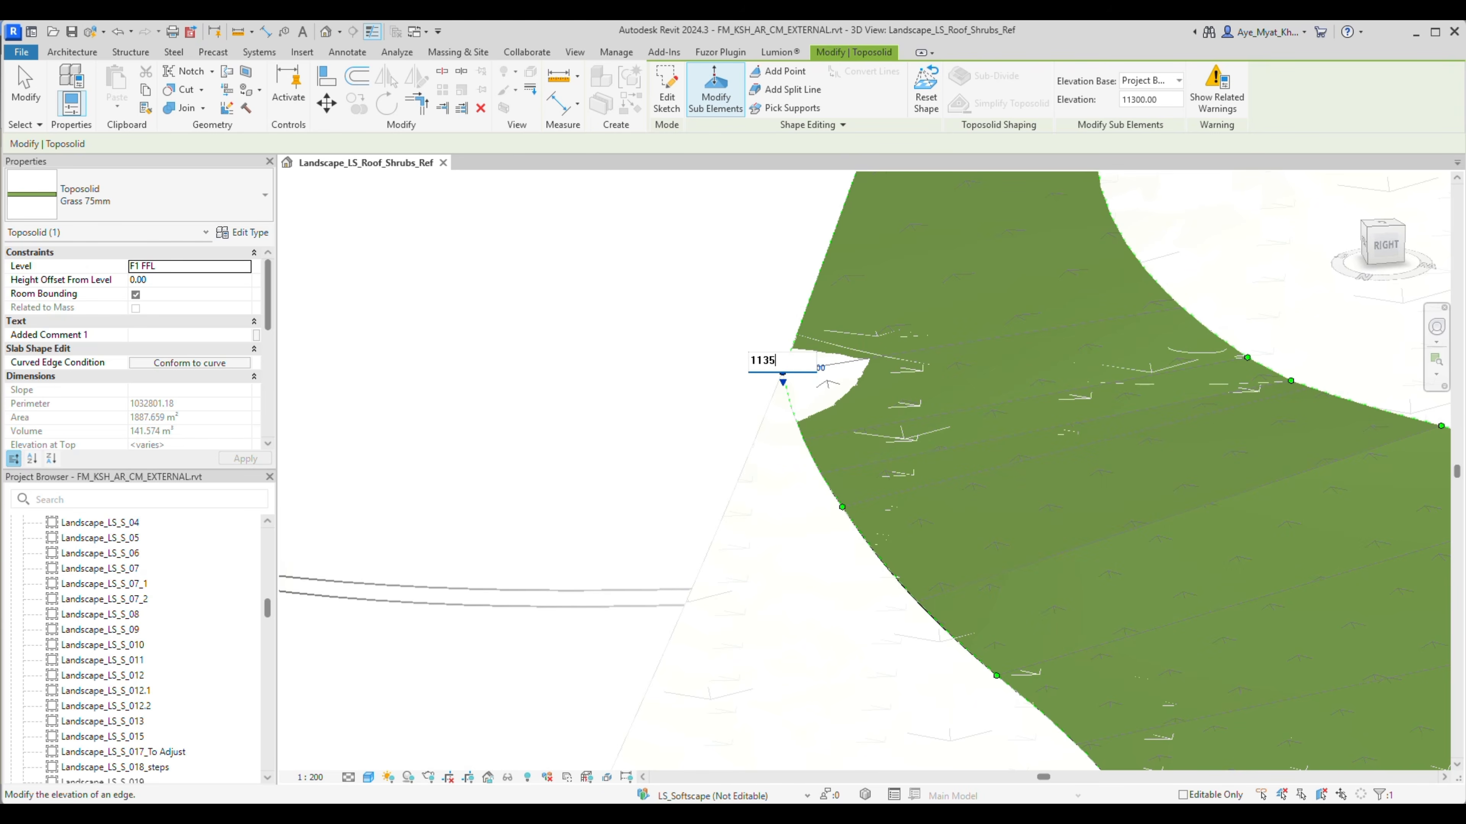
# Set the elevation of the toposolid's corner point at the narrow tip to 11350 and leave shape editing.
pyautogui.press('Return')
pyautogui.click(119, 33)
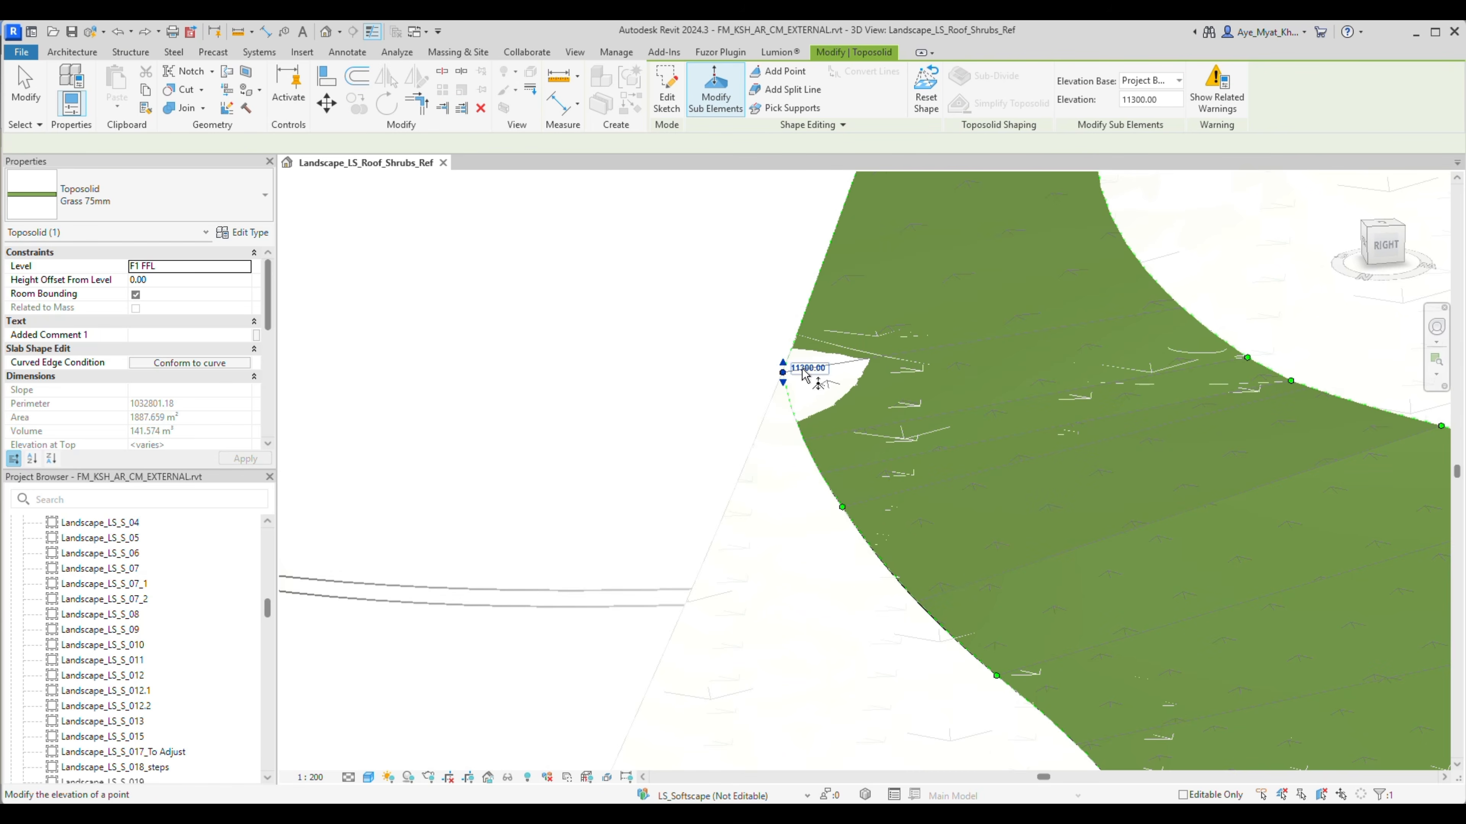
pyautogui.press('Return')
pyautogui.scroll(-5, 677, 425)
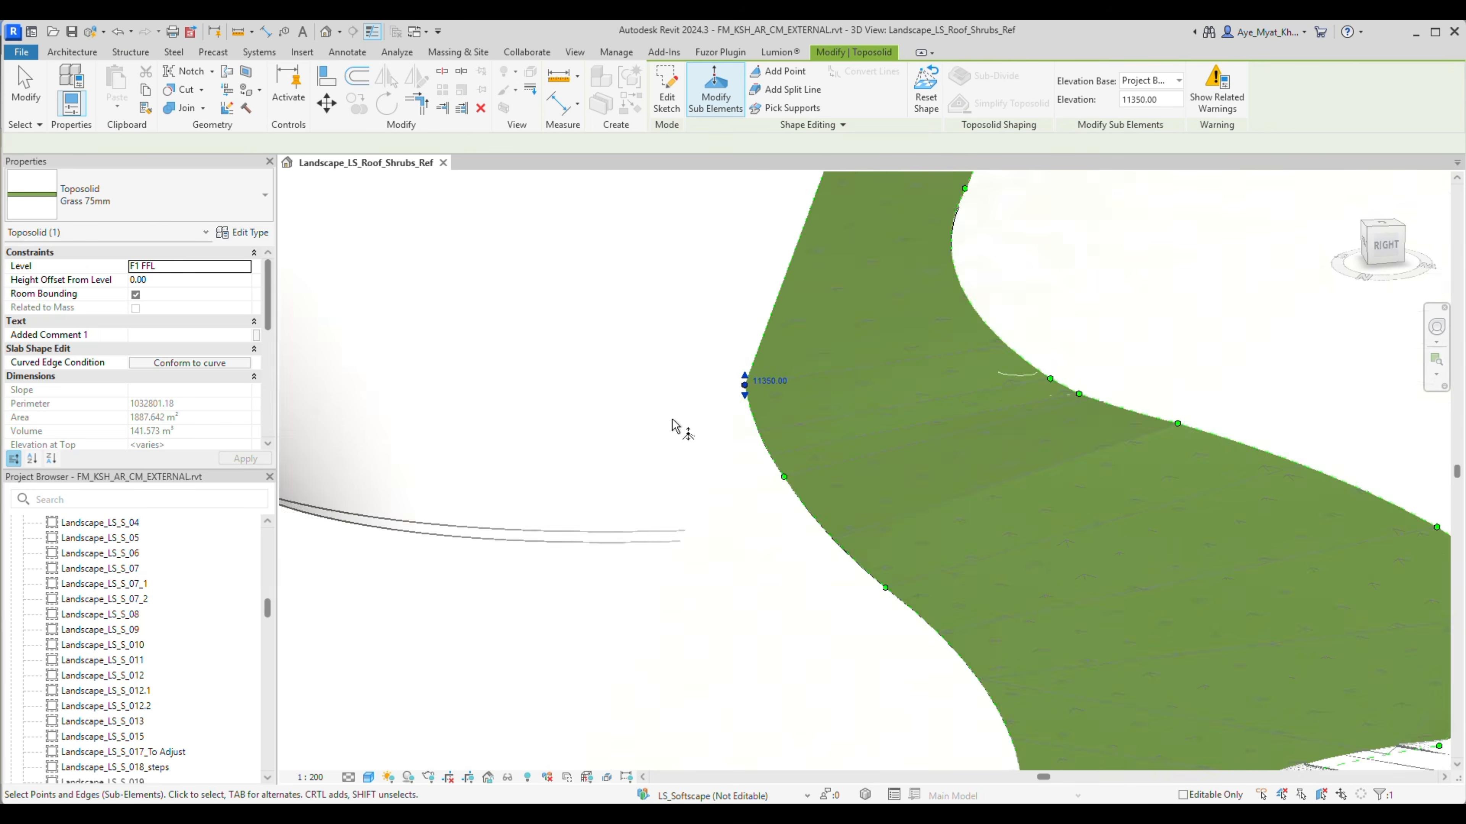
pyautogui.press('Escape')
pyautogui.press('Escape')
pyautogui.scroll(-4, 1186, 621)
pyautogui.scroll(-6, 919, 632)
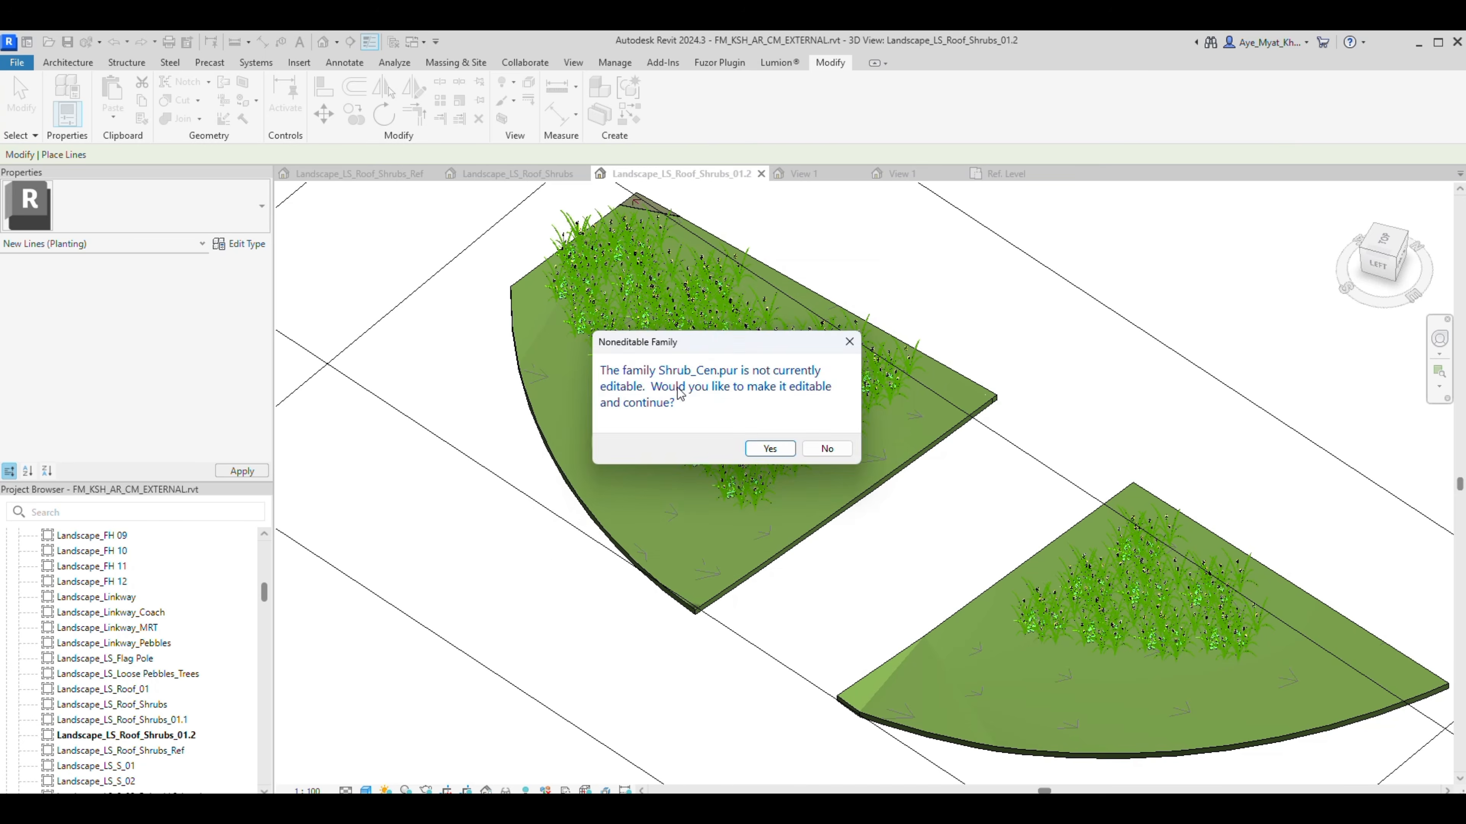
# Allow the Shrub_Cen.pur family to become editable and hide Imports in Families in the Landscape_LS_Roof_Shrubs_01.2 view.
pyautogui.click(767, 448)
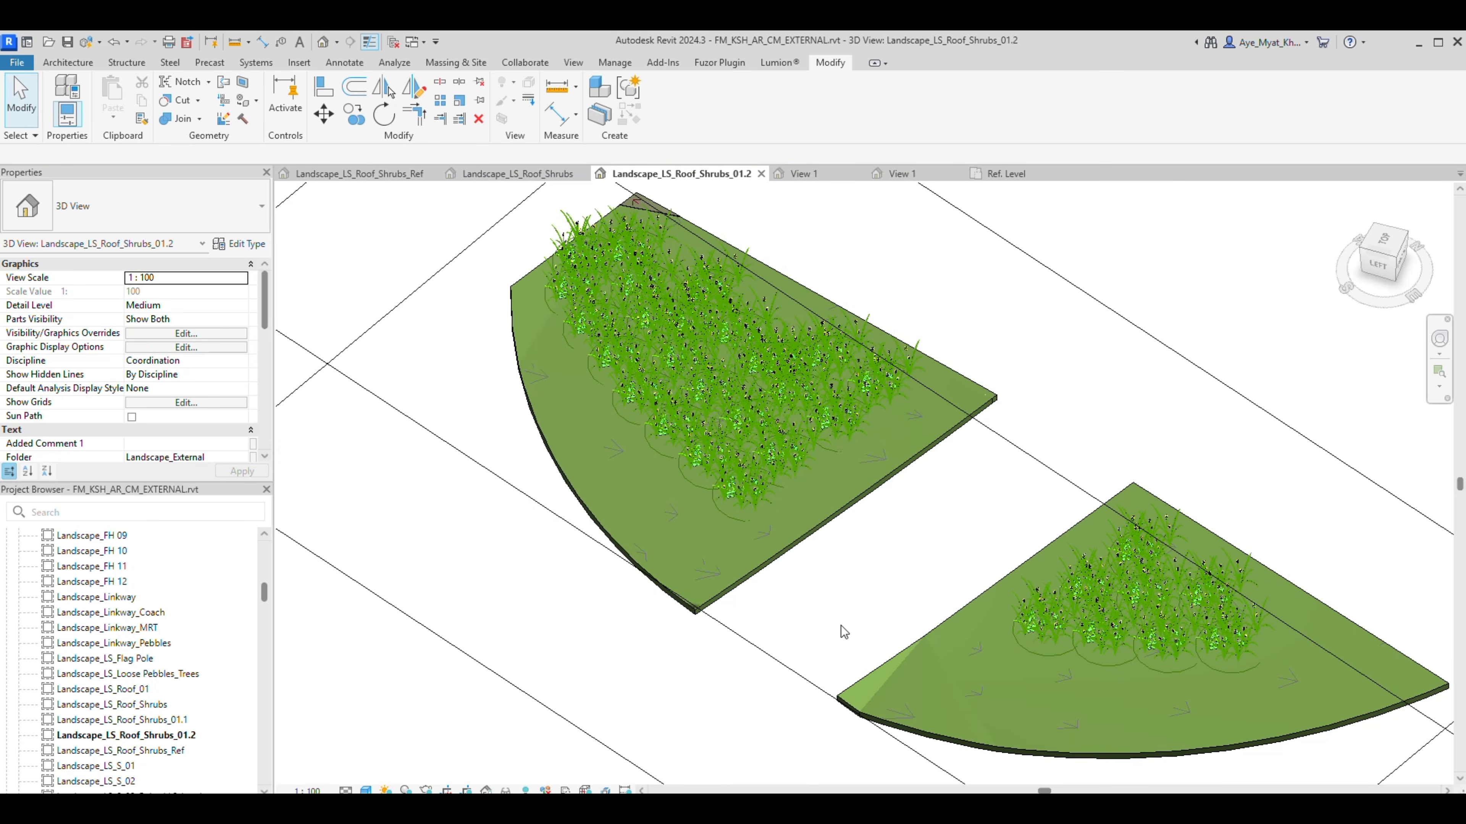
pyautogui.moveTo(847, 581); pyautogui.dragTo(913, 606, button='middle')
pyautogui.press('v')
pyautogui.press('g')
pyautogui.click(924, 241)
pyautogui.scroll(-3, 906, 393)
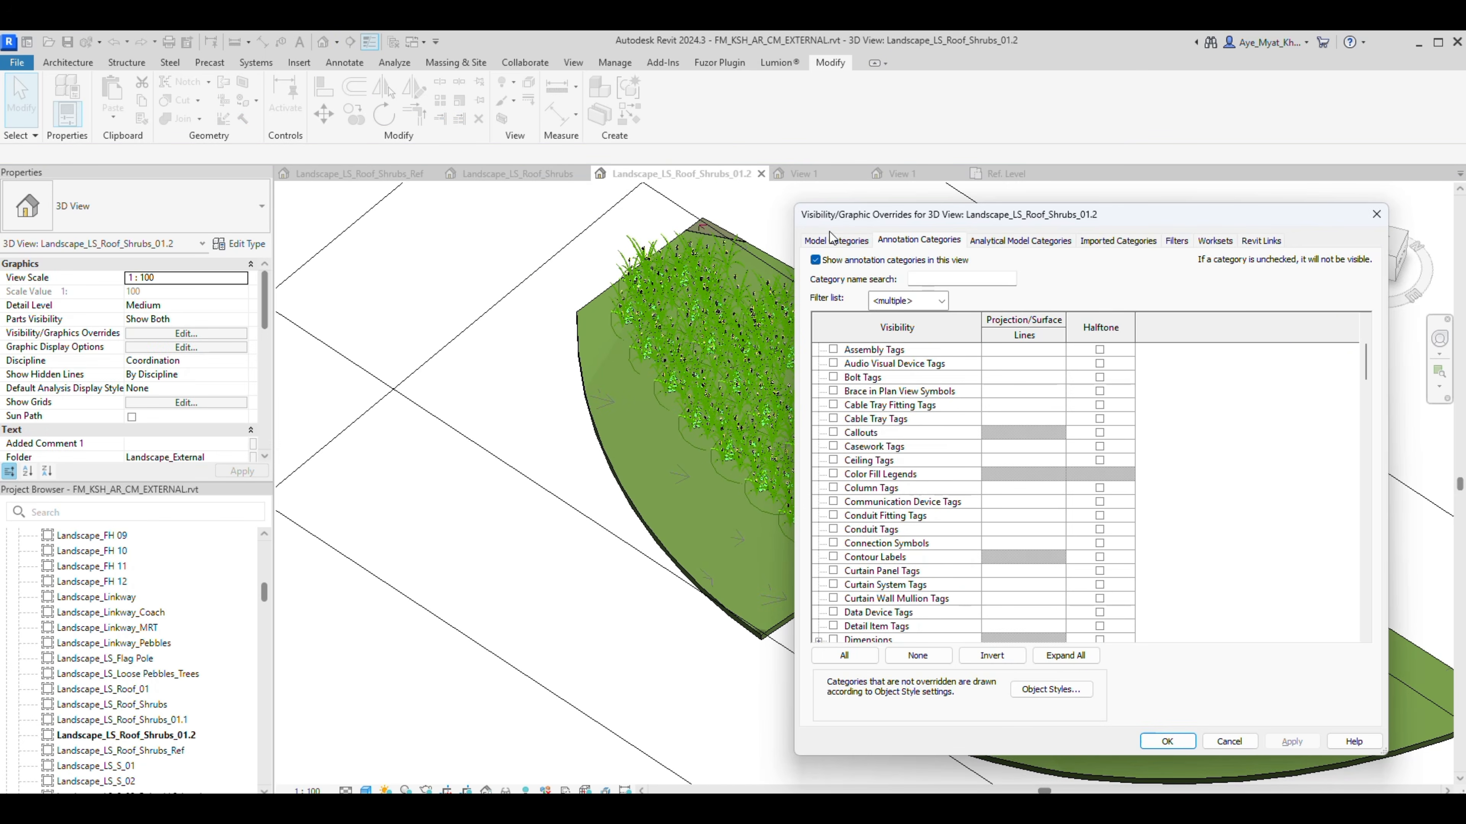
pyautogui.click(1117, 240)
pyautogui.click(830, 477)
pyautogui.click(1167, 742)
# Open the Landscape_LS_Roof_Shrubs view and hide Imports in Families in its visibility overrides.
pyautogui.click(471, 176)
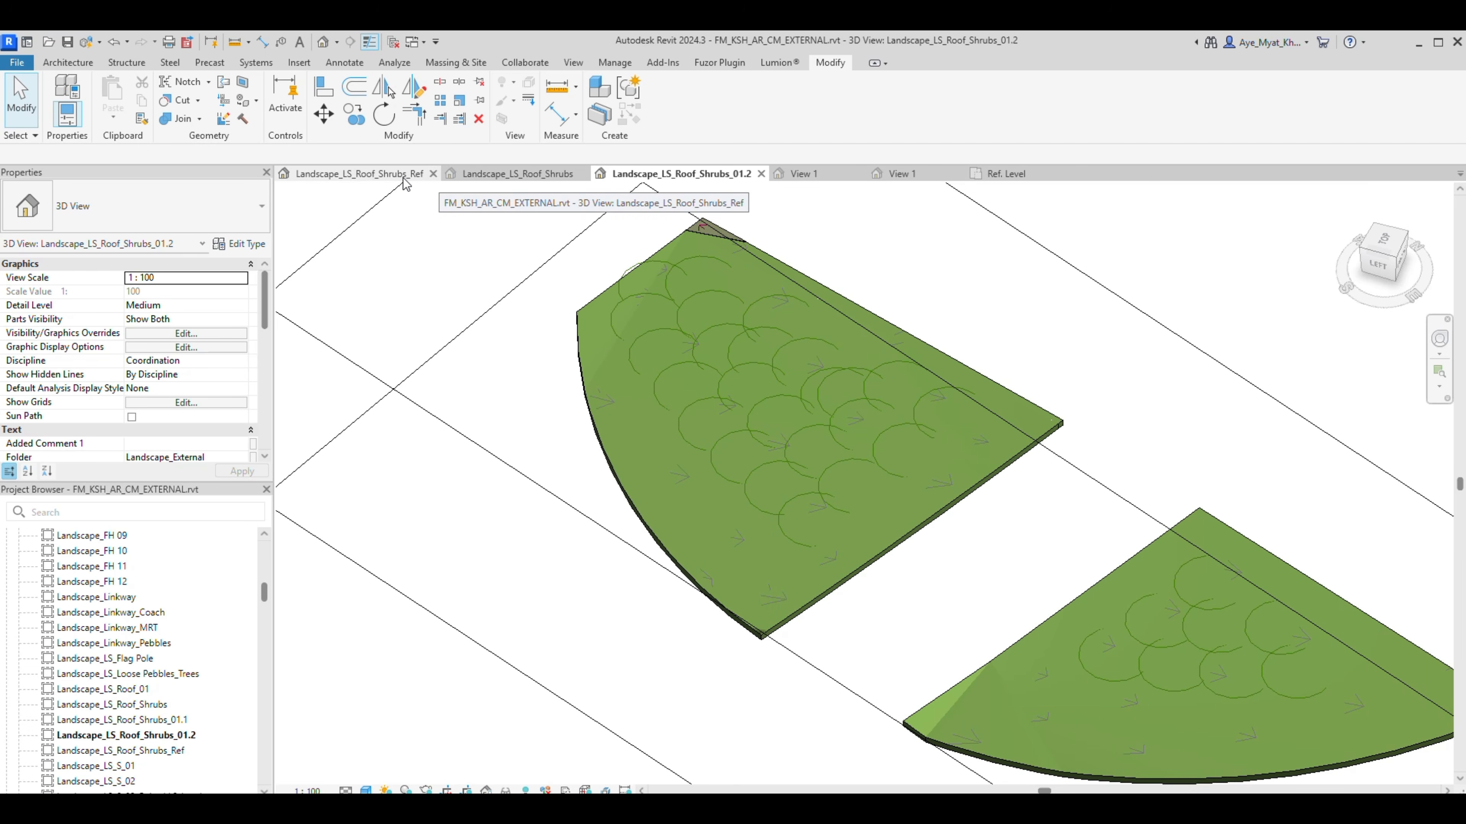
pyautogui.press('v')
pyautogui.press('g')
pyautogui.click(942, 535)
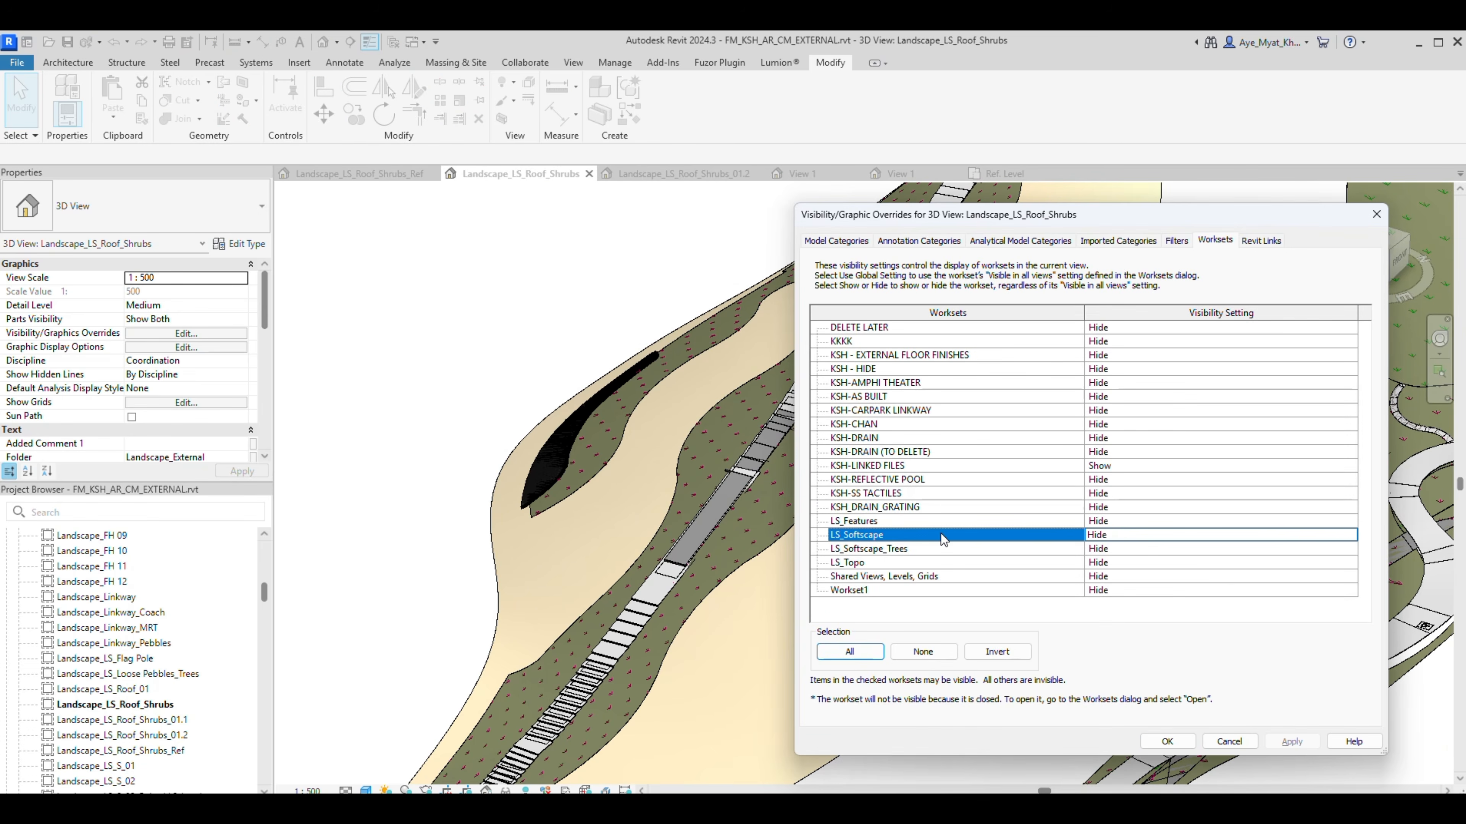
pyautogui.click(1020, 241)
pyautogui.click(1117, 241)
pyautogui.click(844, 617)
pyautogui.click(833, 475)
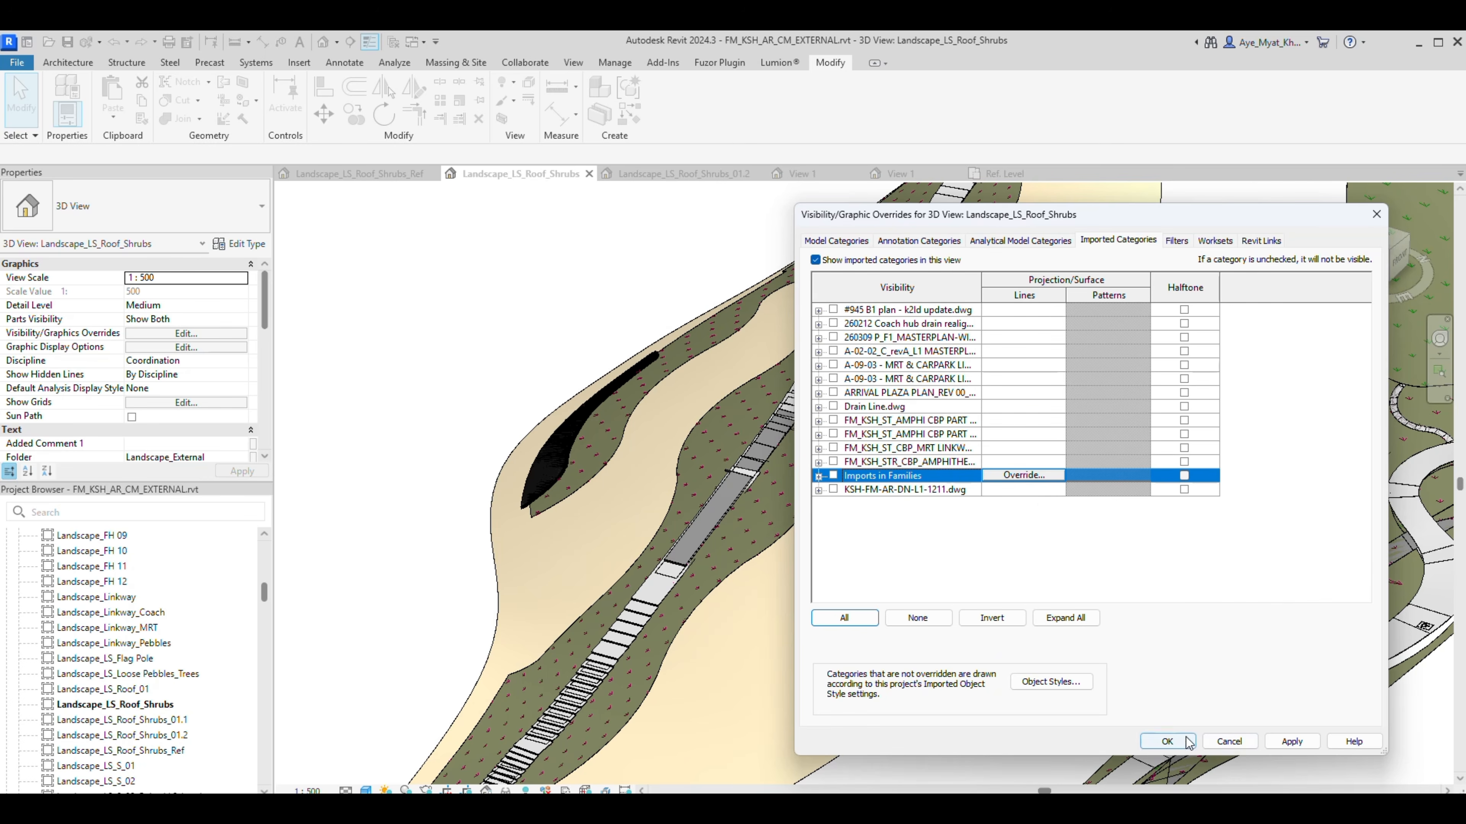
pyautogui.click(1167, 741)
# Select a shrub overlapping the curved stepped edge and inspect the planting along it from the top.
pyautogui.scroll(-3, 826, 651)
pyautogui.scroll(5, 608, 763)
pyautogui.scroll(1, 671, 586)
pyautogui.moveTo(866, 439); pyautogui.dragTo(716, 589, button='middle')
pyautogui.scroll(-3, 1029, 359)
pyautogui.moveTo(1030, 358); pyautogui.dragTo(857, 510, button='middle')
pyautogui.scroll(5, 742, 519)
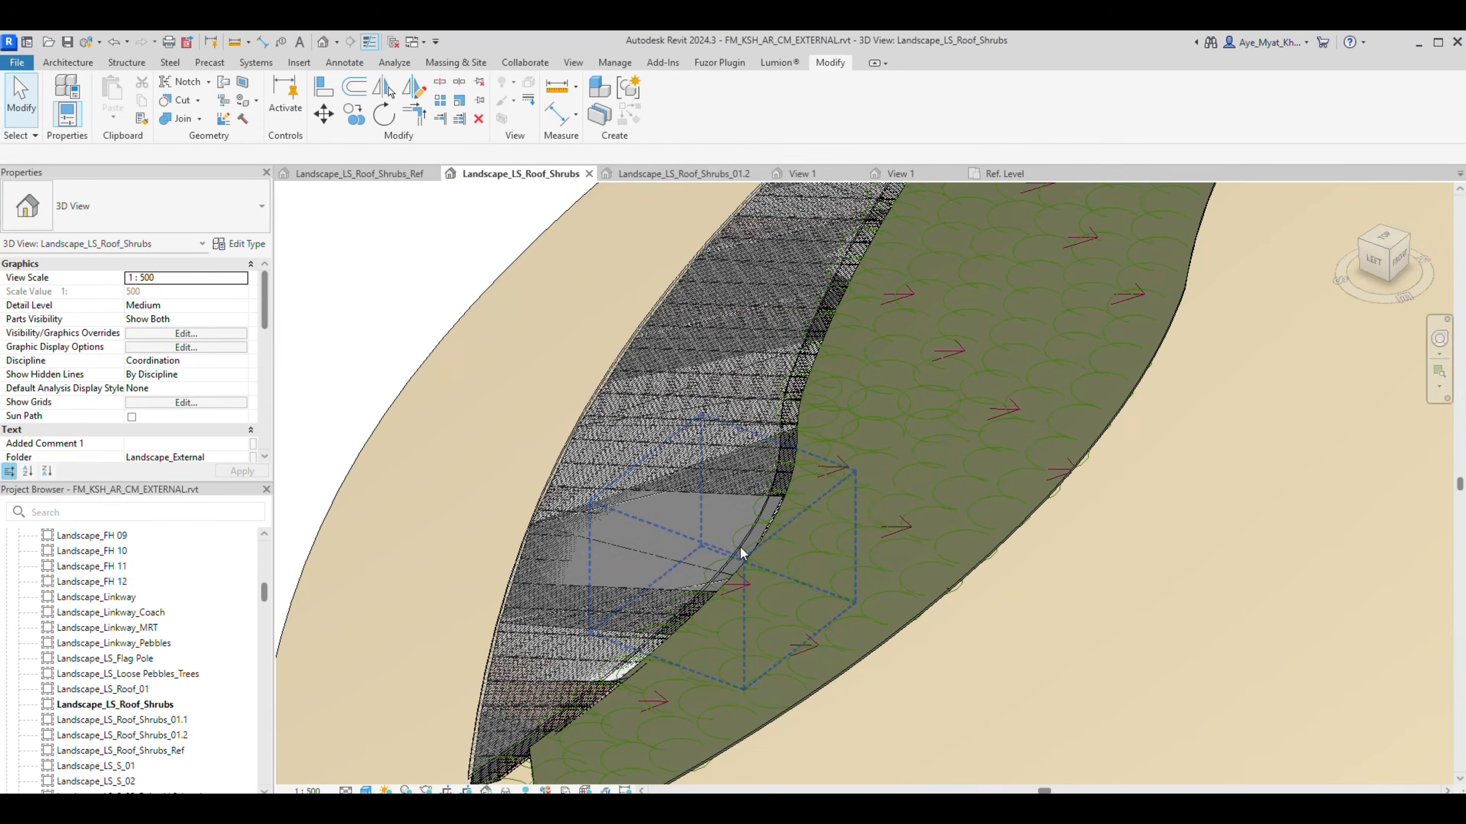
pyautogui.click(740, 547)
pyautogui.click(1385, 237)
pyautogui.scroll(-5, 761, 497)
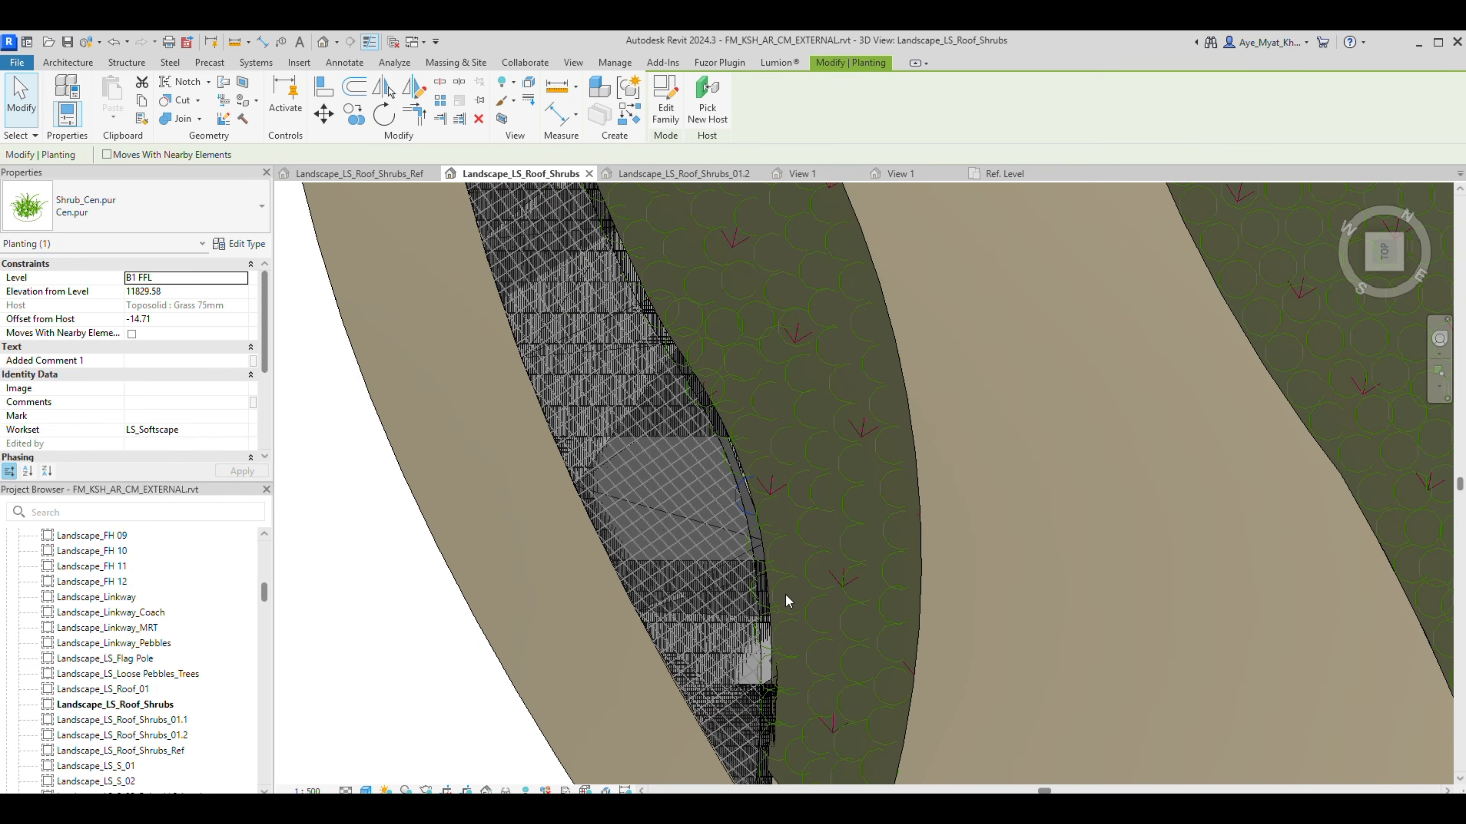
pyautogui.scroll(5, 865, 683)
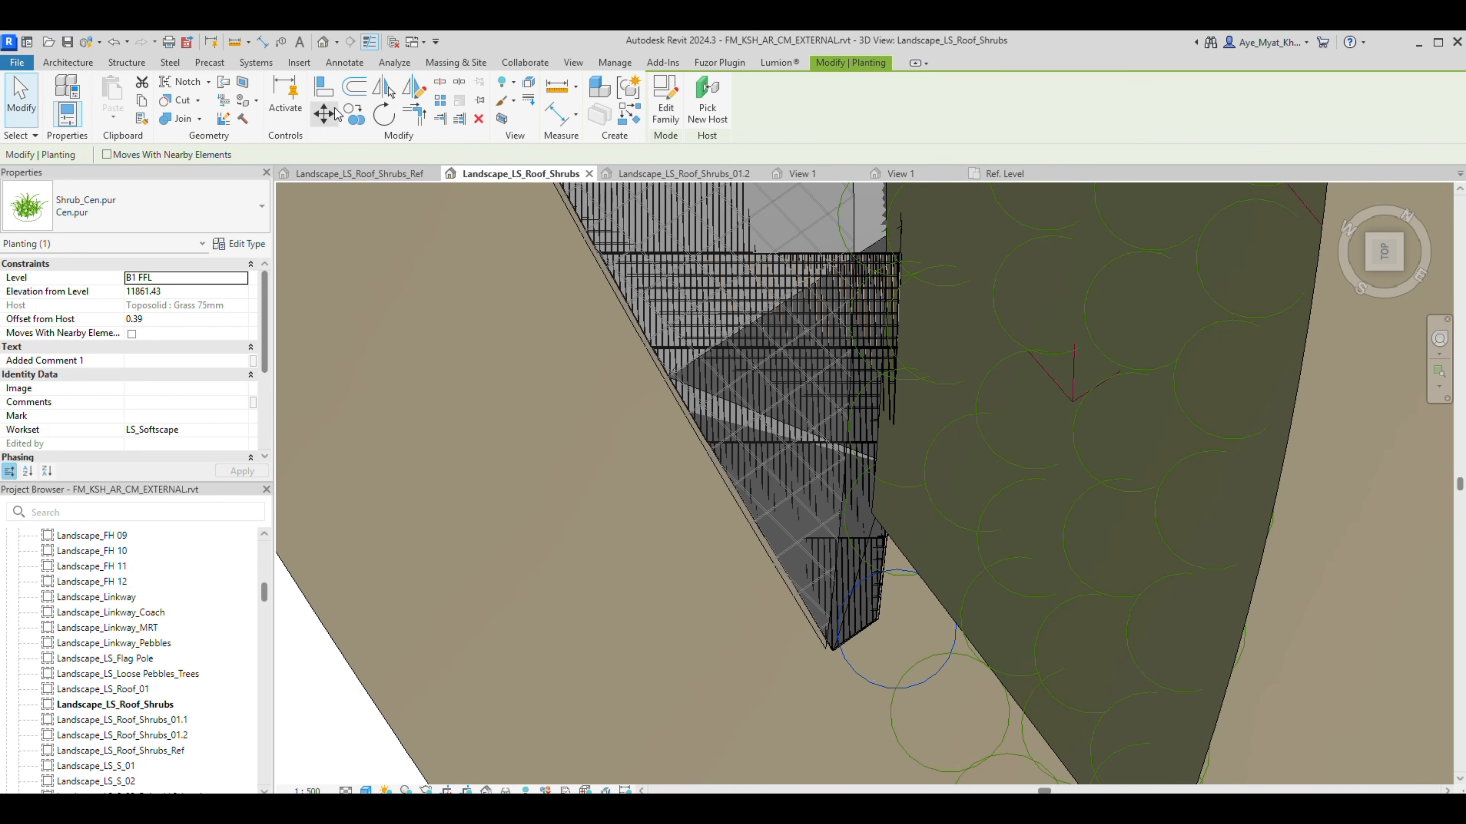
# Move the shrubs at the lower tip of the stepped edge sideways onto the grass.
pyautogui.click(336, 114)
pyautogui.click(846, 603)
pyautogui.click(884, 603)
pyautogui.click(862, 407)
pyautogui.click(849, 427)
pyautogui.click(895, 437)
pyautogui.moveTo(896, 428); pyautogui.dragTo(833, 586, button='middle')
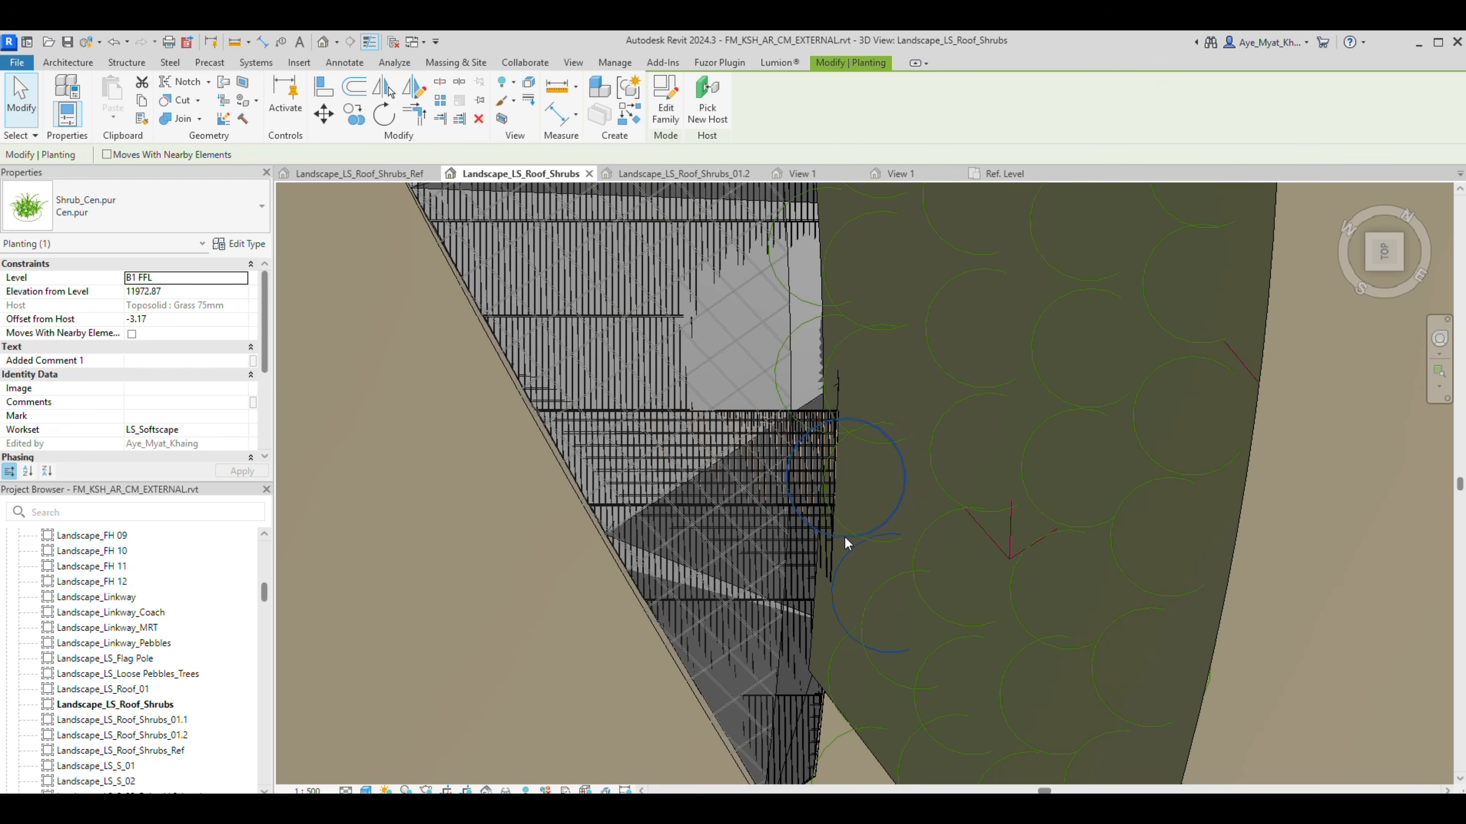
# Delete the shrub crossing the steps near the lower tip and shift the next one slightly onto the grass.
pyautogui.moveTo(846, 535); pyautogui.dragTo(854, 426)
pyautogui.press('Delete')
pyautogui.moveTo(850, 340); pyautogui.dragTo(842, 482, button='middle')
pyautogui.click(843, 482)
pyautogui.moveTo(840, 484); pyautogui.dragTo(850, 484)
pyautogui.moveTo(799, 375); pyautogui.dragTo(789, 545, button='middle')
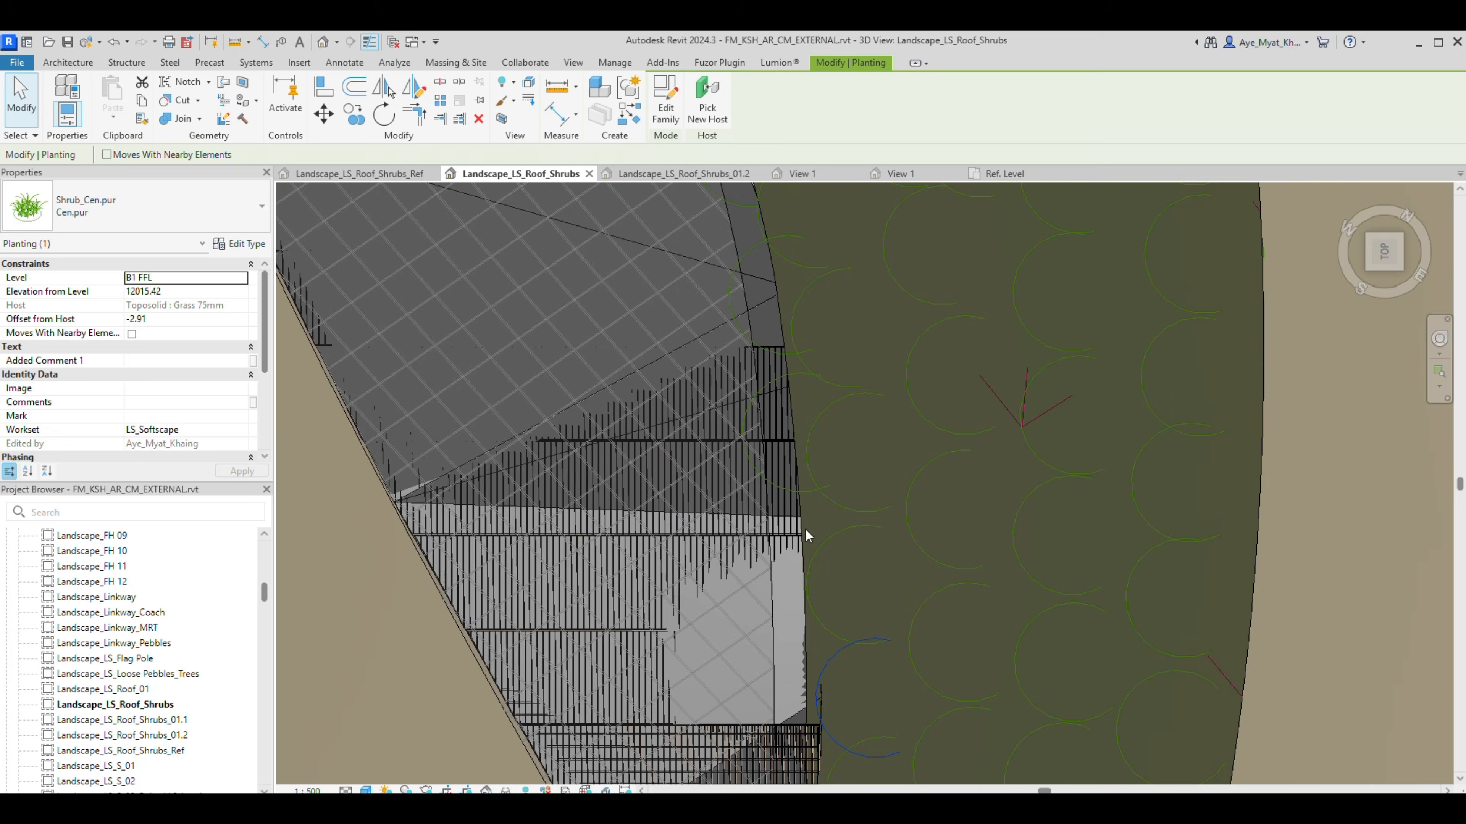
# Move the next two shrubs overlapping the stepped edge onto the grass and delete the one above them.
pyautogui.moveTo(746, 430); pyautogui.dragTo(808, 403)
pyautogui.moveTo(823, 556); pyautogui.dragTo(837, 507)
pyautogui.click(783, 354)
pyautogui.press('Delete')
pyautogui.moveTo(776, 245); pyautogui.dragTo(775, 523, button='middle')
# Delete three shrubs that overlap the curved middle part of the stepped edge.
pyautogui.click(781, 531)
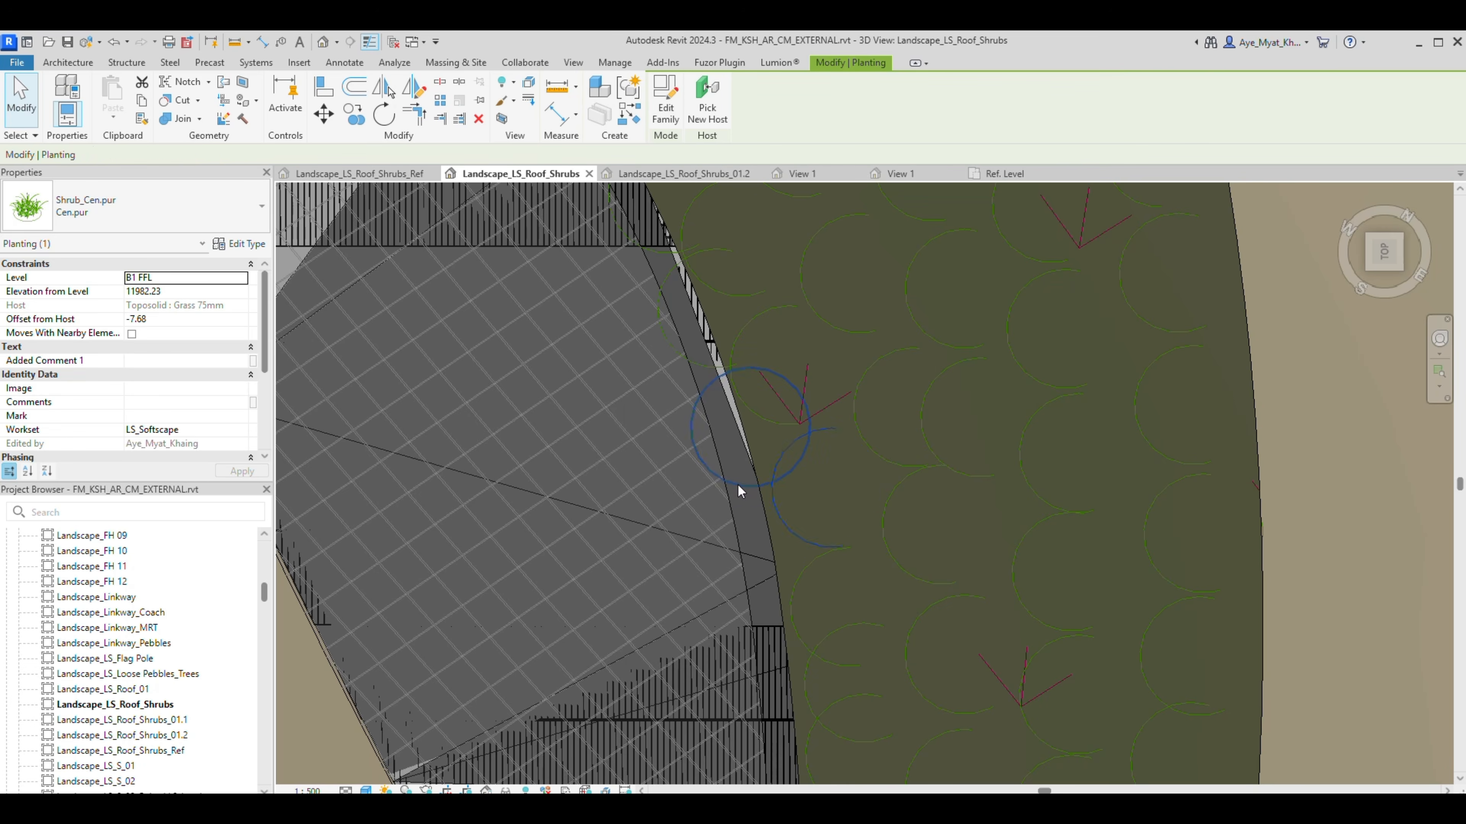
pyautogui.press('Delete')
pyautogui.click(723, 370)
pyautogui.press('Delete')
pyautogui.moveTo(748, 412); pyautogui.dragTo(786, 694, button='middle')
pyautogui.click(699, 523)
pyautogui.press('Delete')
# Nudge one shrub above the curved middle part to the right and move the next one off the steps.
pyautogui.moveTo(657, 386); pyautogui.dragTo(710, 505, button='middle')
pyautogui.click(685, 465)
pyautogui.press('Right')
pyautogui.click(675, 414)
pyautogui.moveTo(676, 414); pyautogui.dragTo(708, 620, button='middle')
pyautogui.click(324, 114)
pyautogui.click(651, 595)
pyautogui.click(696, 566)
# Move two more shrubs further up the straight stepped edge onto the grass.
pyautogui.click(323, 114)
pyautogui.click(532, 490)
pyautogui.click(583, 466)
pyautogui.click(474, 364)
pyautogui.click(324, 113)
pyautogui.click(473, 363)
pyautogui.click(537, 307)
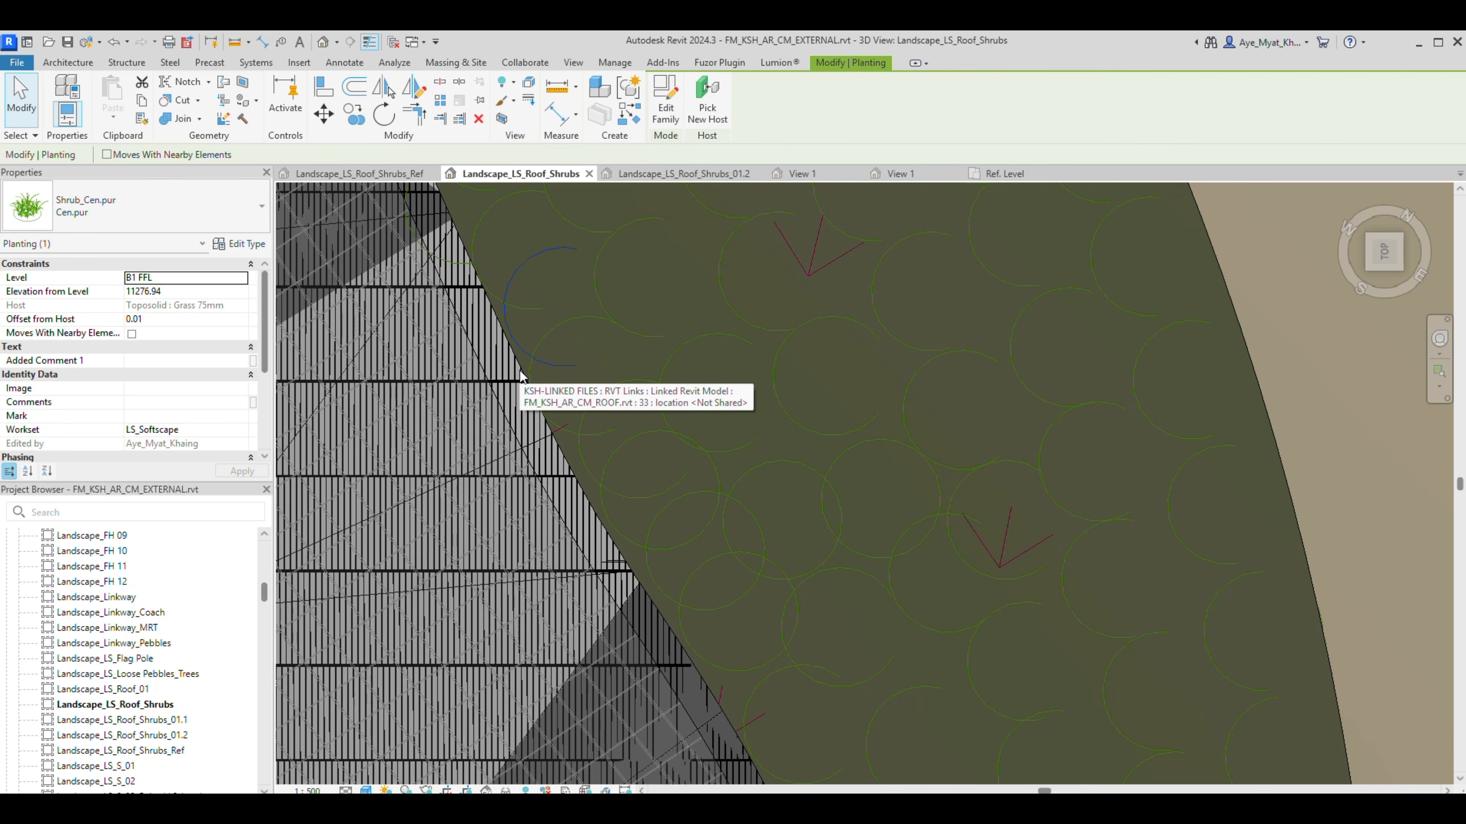
pyautogui.moveTo(544, 336); pyautogui.dragTo(610, 567, button='middle')
# Nudge the edge shrub one increment up and two left, and delete the next shrub overlapping the steps.
pyautogui.click(589, 539)
pyautogui.press('Up')
pyautogui.press('Left')
pyautogui.press('Left')
pyautogui.click(527, 376)
pyautogui.press('Delete')
# Delete the next three surplus shrubs further up along the stepped edge.
pyautogui.moveTo(487, 247); pyautogui.dragTo(570, 467, button='middle')
pyautogui.click(570, 467)
pyautogui.moveTo(501, 547); pyautogui.dragTo(554, 543)
pyautogui.press('Delete')
pyautogui.moveTo(479, 250); pyautogui.dragTo(566, 455, button='middle')
pyautogui.click(566, 455)
pyautogui.press('Delete')
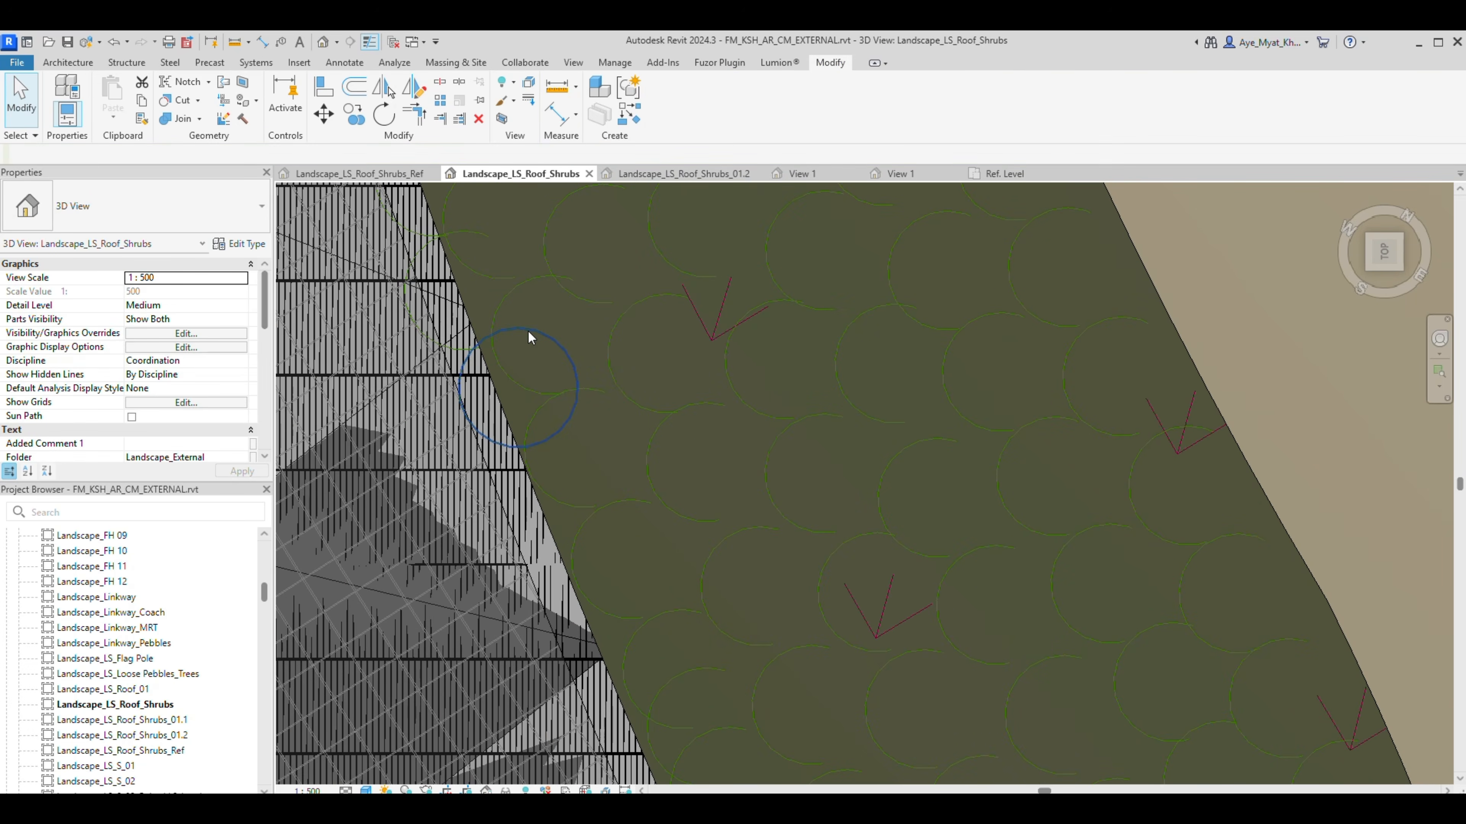
pyautogui.click(524, 342)
pyautogui.moveTo(549, 337); pyautogui.dragTo(669, 410, button='middle')
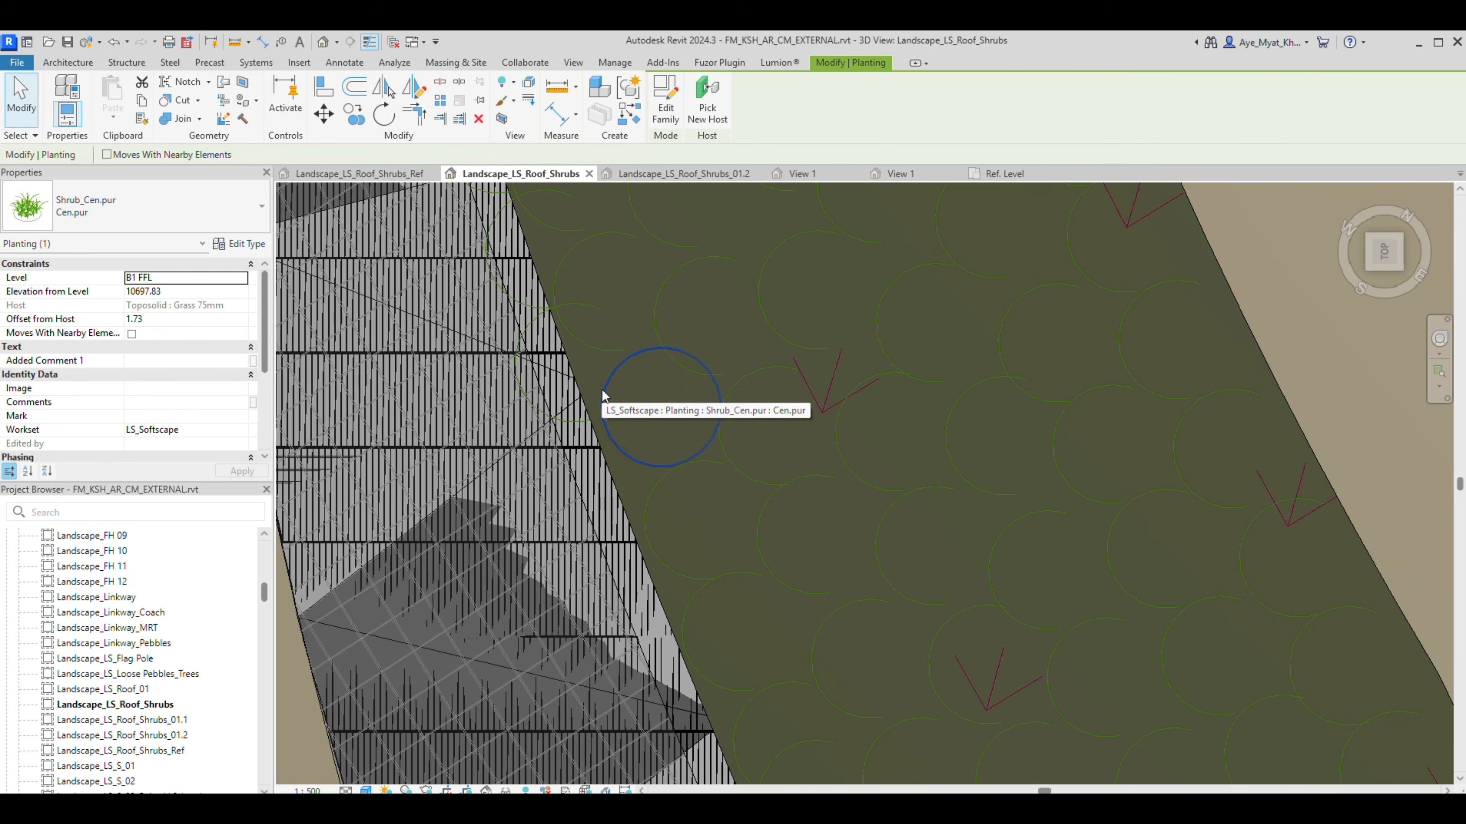
pyautogui.press('Delete')
# Move the overlapping shrub on the upper part of the stepped edge off the steps onto the grass.
pyautogui.moveTo(599, 311); pyautogui.dragTo(685, 605, button='middle')
pyautogui.click(597, 345)
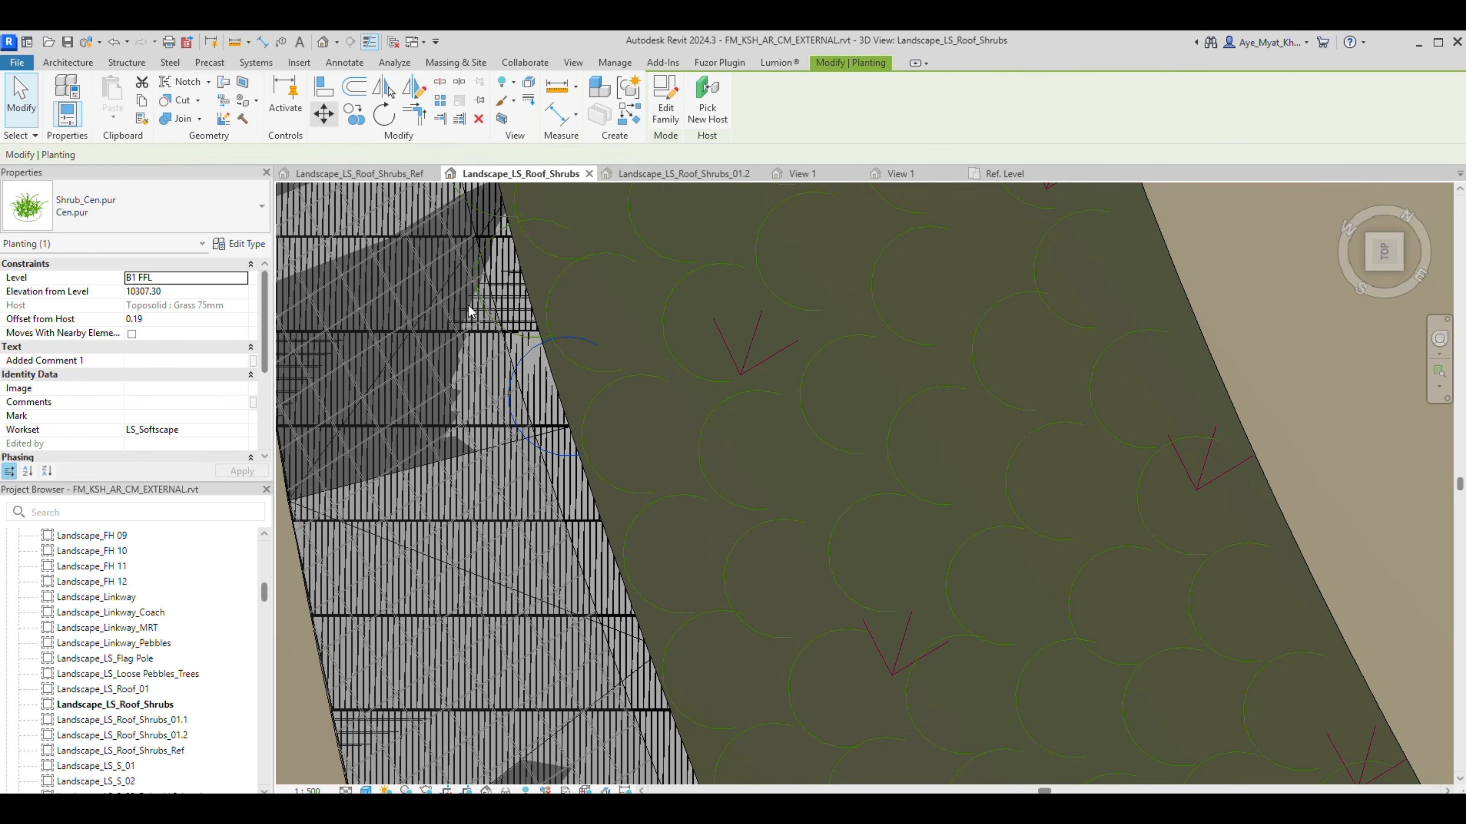
pyautogui.moveTo(569, 383); pyautogui.dragTo(569, 383)
pyautogui.moveTo(542, 205); pyautogui.dragTo(575, 411, button='middle')
pyautogui.click(321, 119)
pyautogui.click(510, 498)
pyautogui.click(566, 470)
# Shift the following two shrubs that hang over the steps sideways into the grass area.
pyautogui.click(567, 312)
pyautogui.moveTo(476, 384); pyautogui.dragTo(537, 368)
pyautogui.moveTo(544, 364); pyautogui.dragTo(681, 540, button='middle')
pyautogui.press('Escape')
pyautogui.click(510, 355)
pyautogui.moveTo(510, 356); pyautogui.dragTo(583, 317)
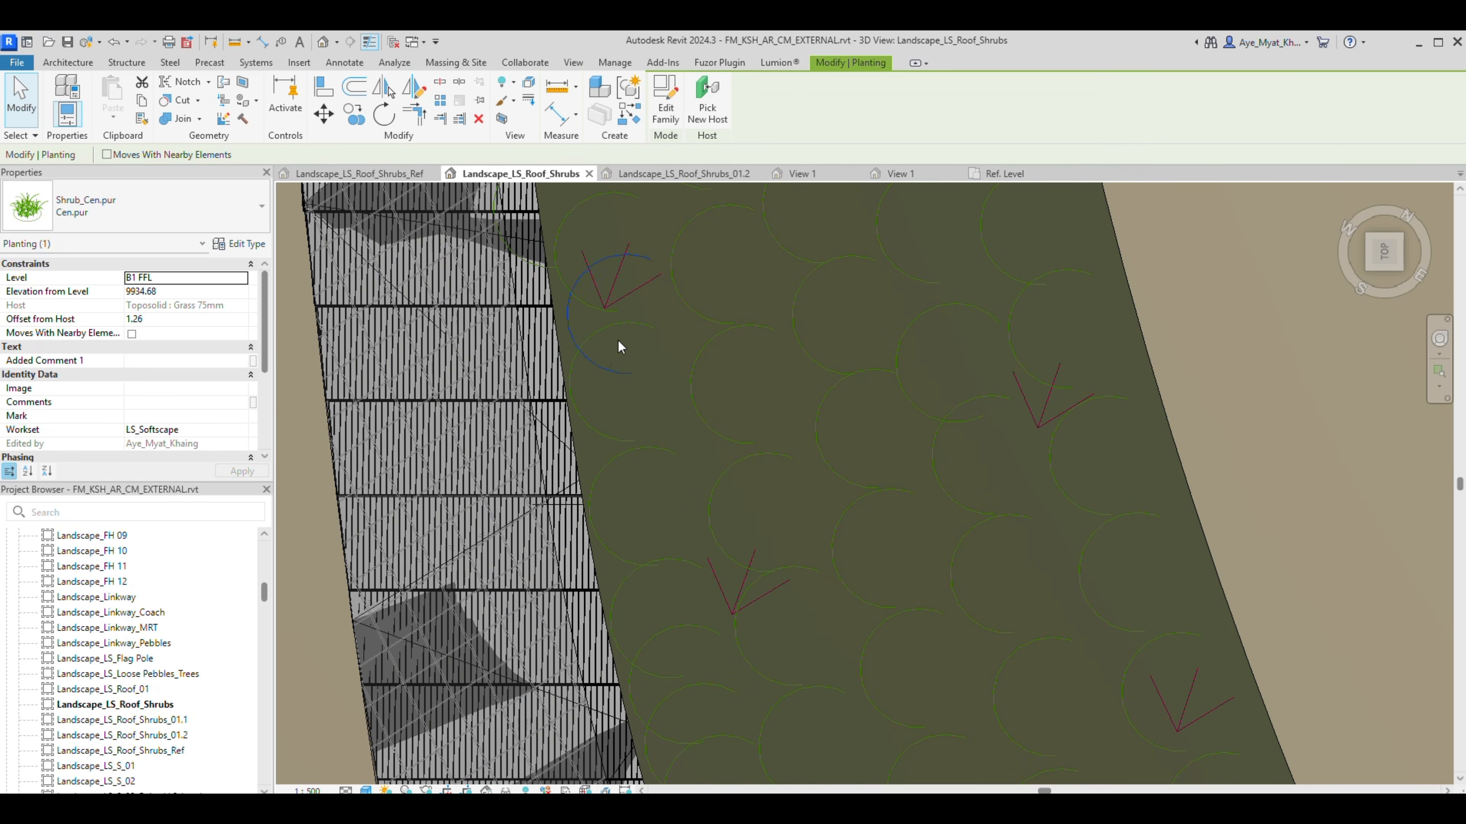
pyautogui.keyDown('shift'); pyautogui.moveTo(617, 341); pyautogui.dragTo(616, 378, button='middle'); pyautogui.keyUp('shift')
pyautogui.moveTo(604, 423); pyautogui.dragTo(605, 424)
# Move the next shrub off the steps and delete the surplus one beside it.
pyautogui.moveTo(631, 375); pyautogui.dragTo(660, 645, button='middle')
pyautogui.moveTo(555, 577); pyautogui.dragTo(655, 491)
pyautogui.moveTo(664, 410); pyautogui.dragTo(667, 484, button='middle')
pyautogui.press('Delete')
# Reposition the next group of shrubs overlapping the steps just inside the grass boundary.
pyautogui.click(638, 404)
pyautogui.scroll(2, 670, 531)
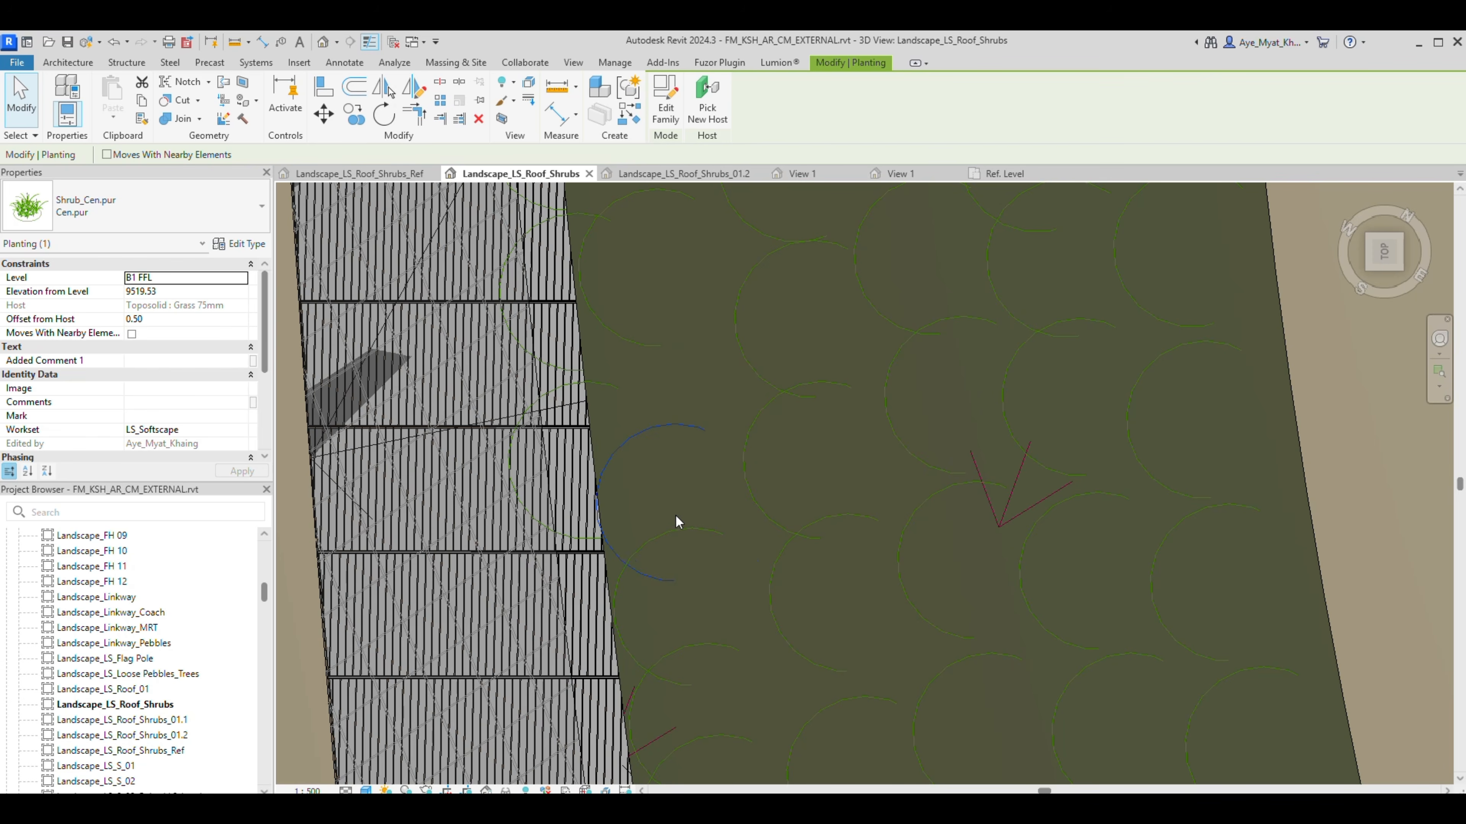
pyautogui.click(598, 382)
pyautogui.click(562, 371)
pyautogui.moveTo(648, 367); pyautogui.dragTo(655, 671, button='middle')
pyautogui.click(611, 460)
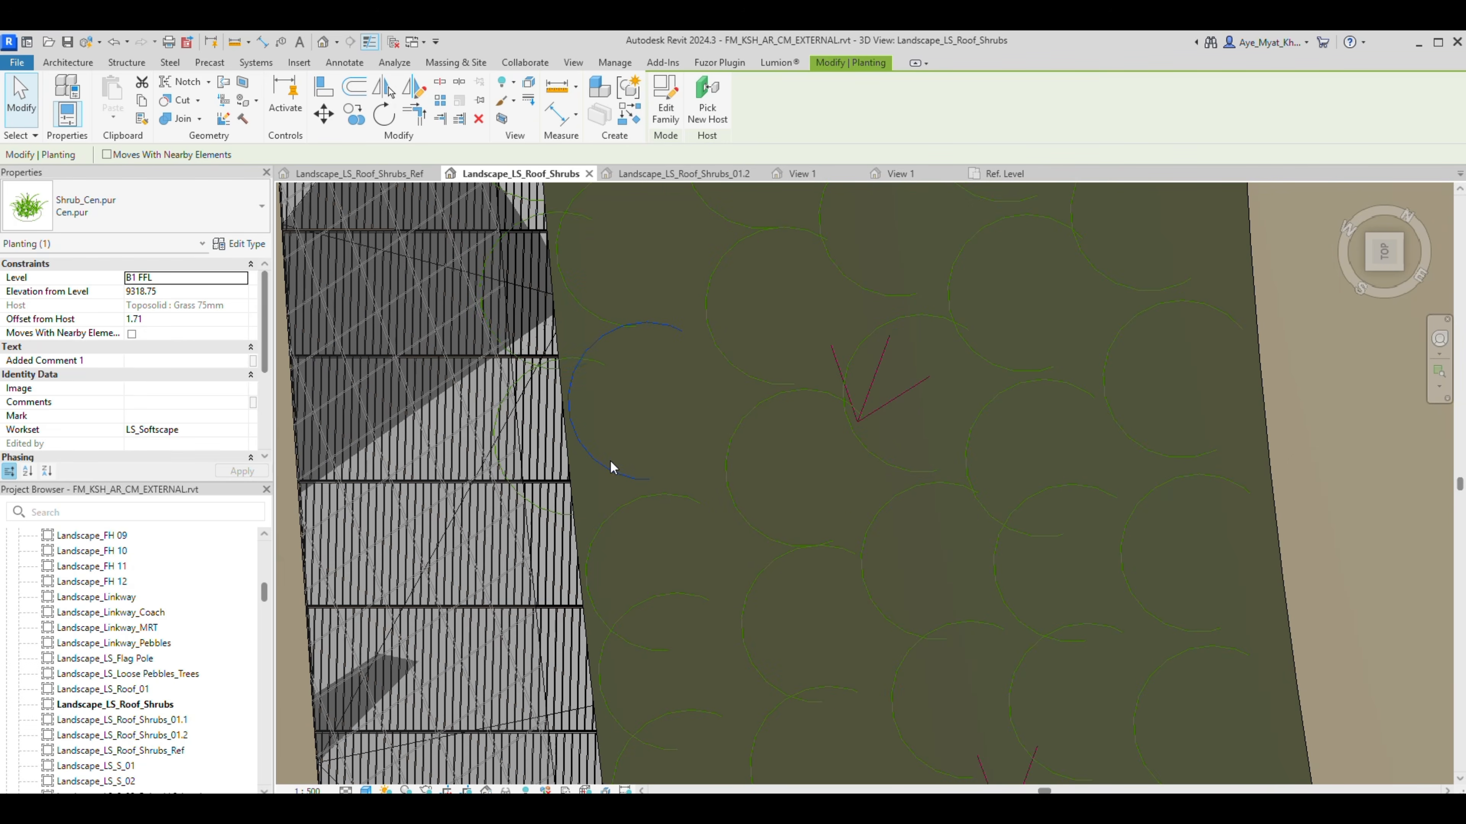
pyautogui.click(622, 324)
pyautogui.click(621, 275)
# Delete the shrub straddling the stepped edge and move the one below it onto the grass.
pyautogui.click(555, 215)
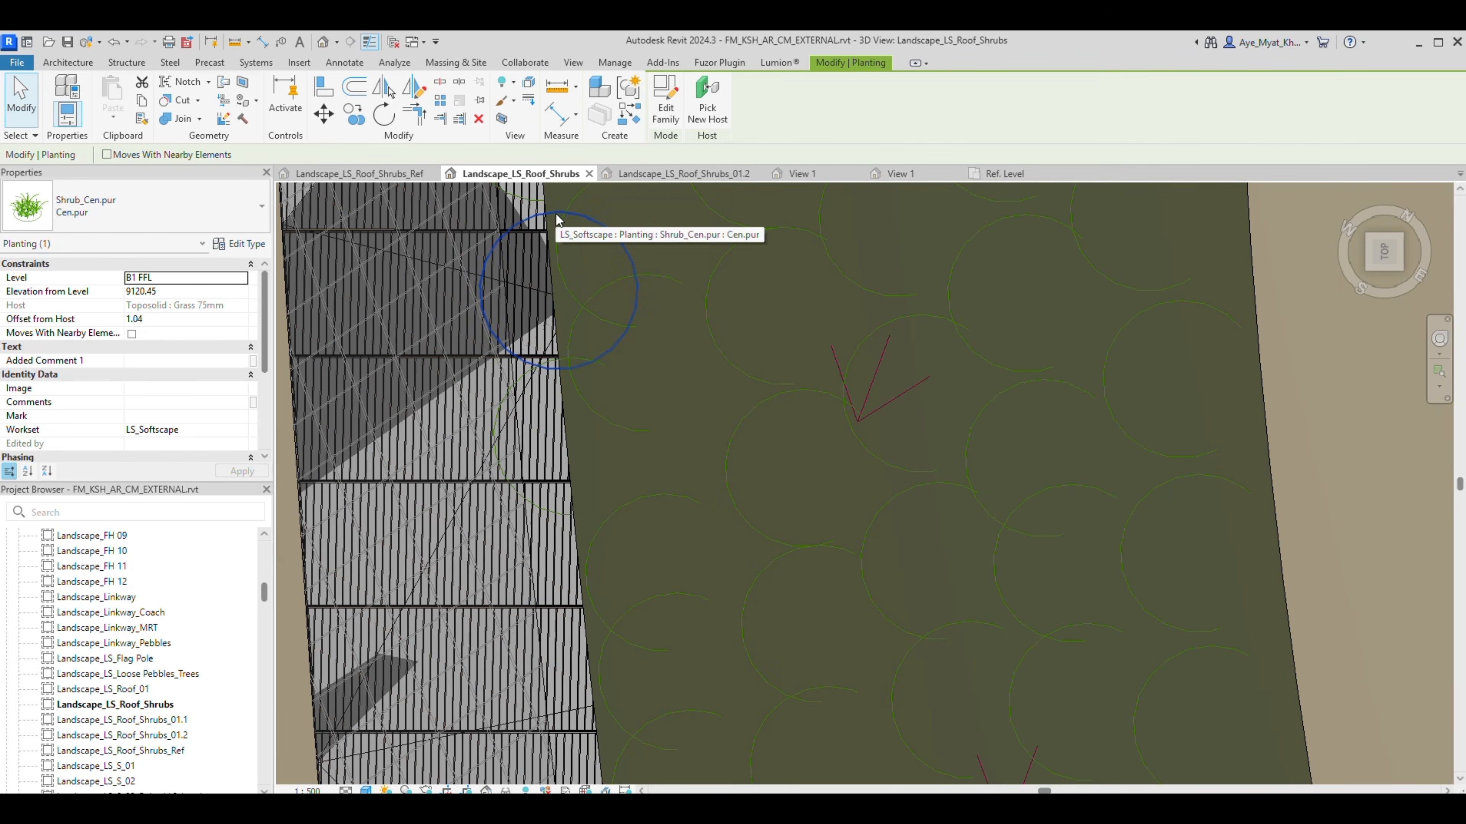
pyautogui.press('Delete')
pyautogui.click(494, 434)
pyautogui.moveTo(495, 434); pyautogui.dragTo(573, 462)
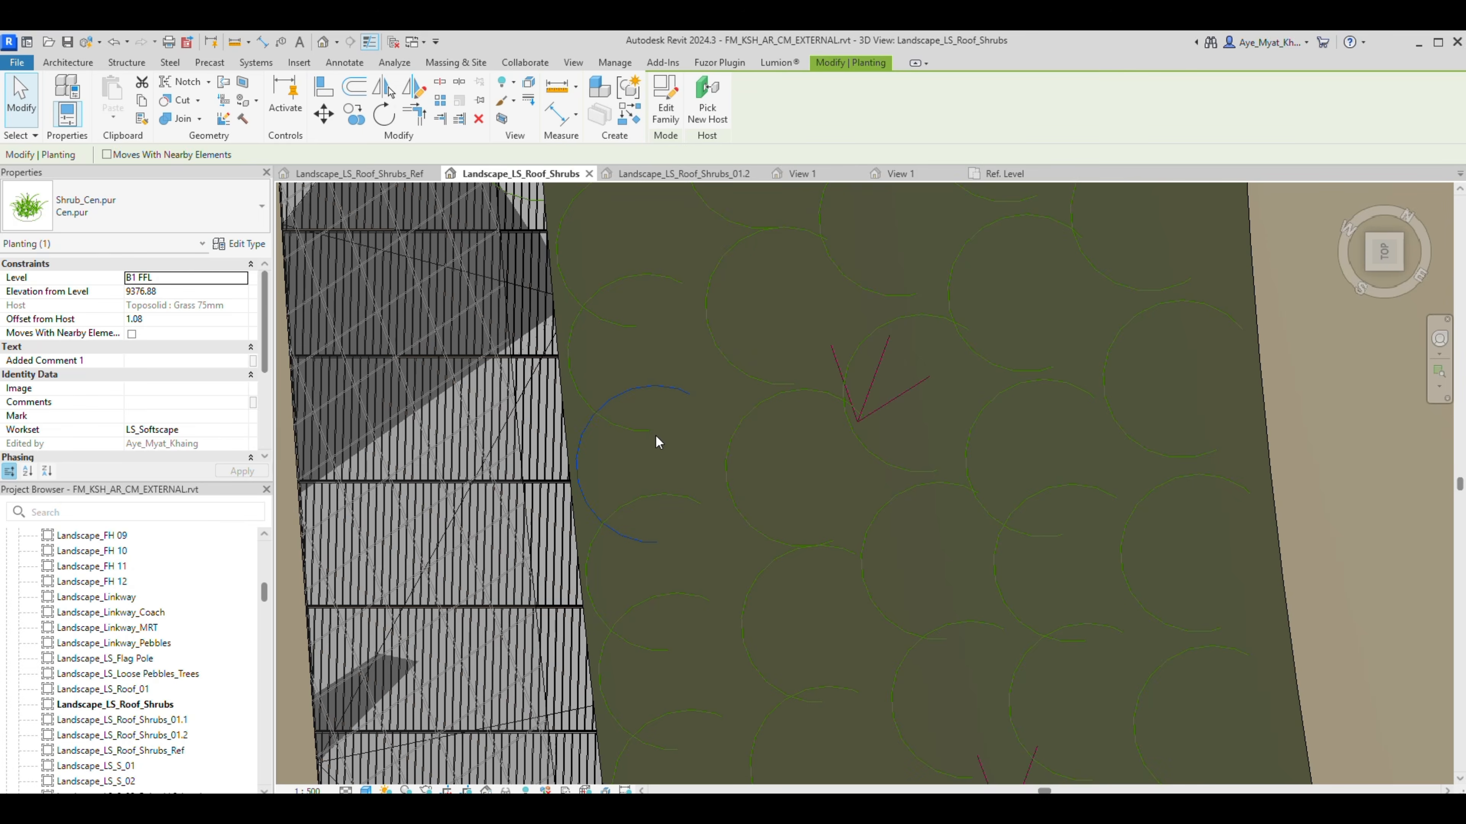
# Move the next shrubs straddling the stepped edge sideways onto the grass.
pyautogui.moveTo(658, 371); pyautogui.dragTo(649, 592, button='middle')
pyautogui.moveTo(615, 478); pyautogui.dragTo(591, 634, button='middle')
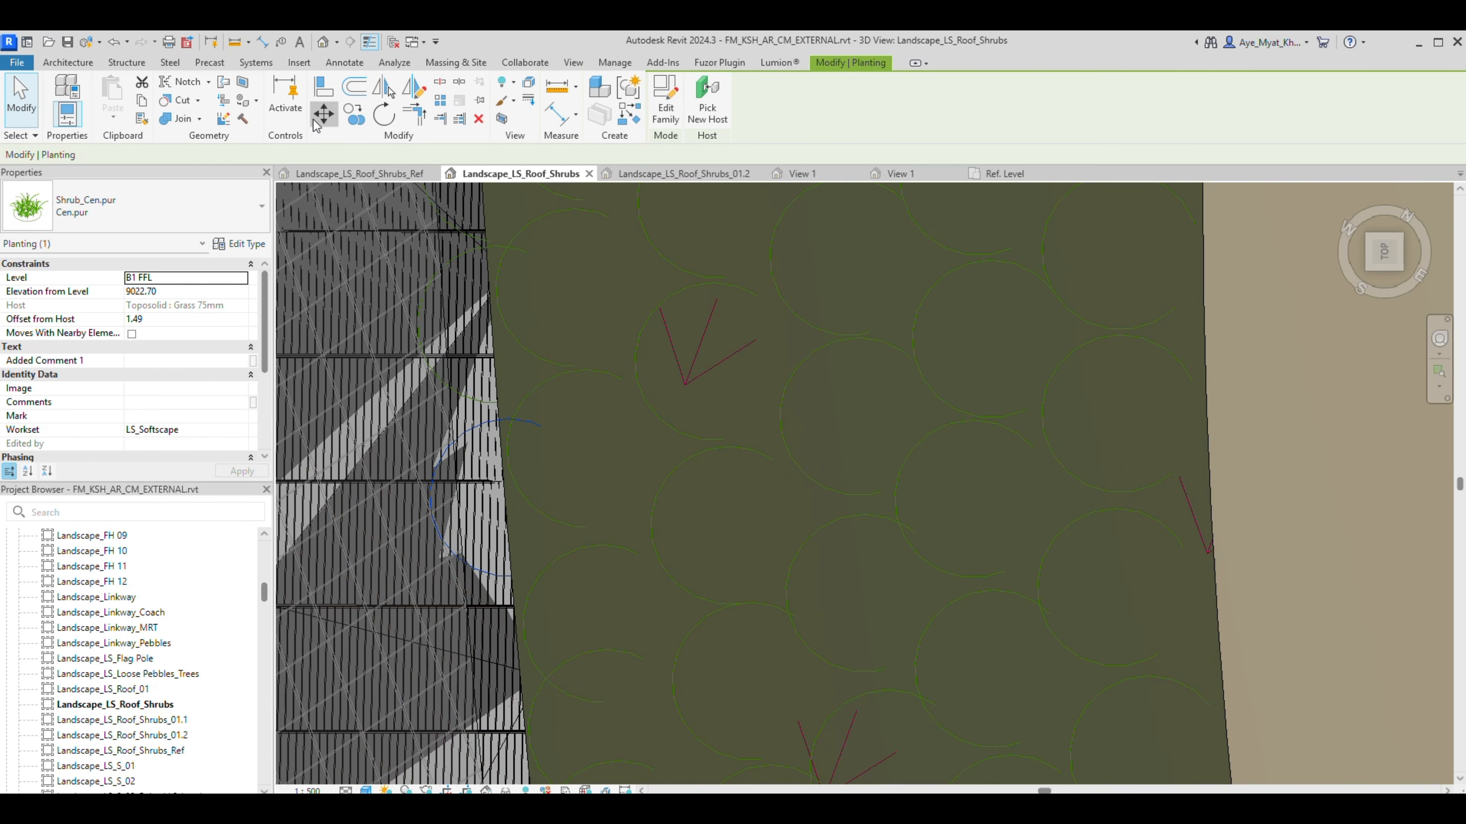
pyautogui.moveTo(615, 501); pyautogui.dragTo(614, 612, button='middle')
pyautogui.moveTo(606, 553); pyautogui.dragTo(587, 554)
pyautogui.moveTo(572, 488); pyautogui.dragTo(562, 440)
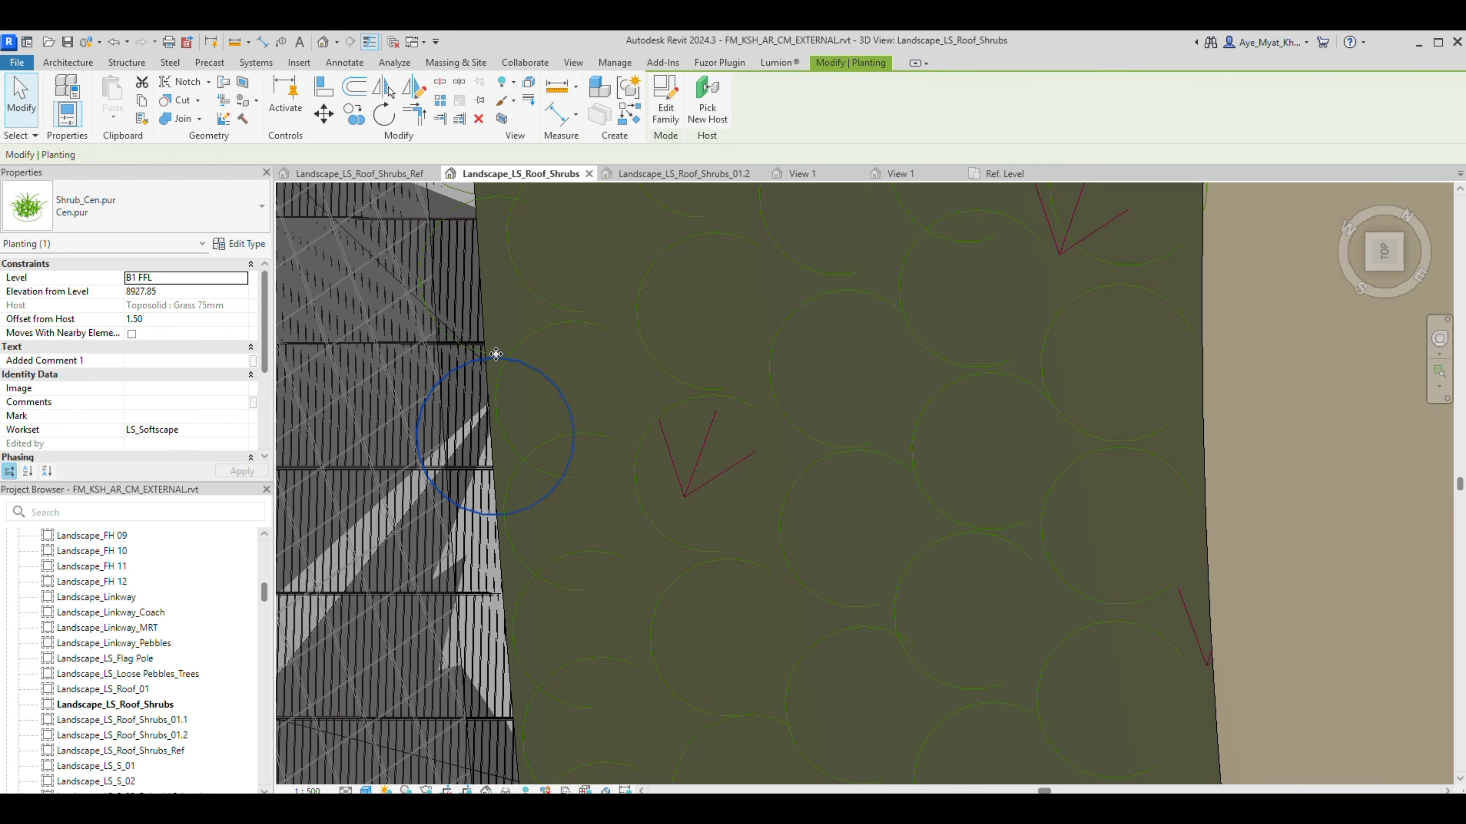
# Shift the shrub overhanging the upper steps onto the grass, nudge it into place and delete the surplus shrub above it.
pyautogui.moveTo(497, 358); pyautogui.dragTo(521, 595, button='middle')
pyautogui.click(608, 547)
pyautogui.moveTo(613, 538); pyautogui.dragTo(606, 547)
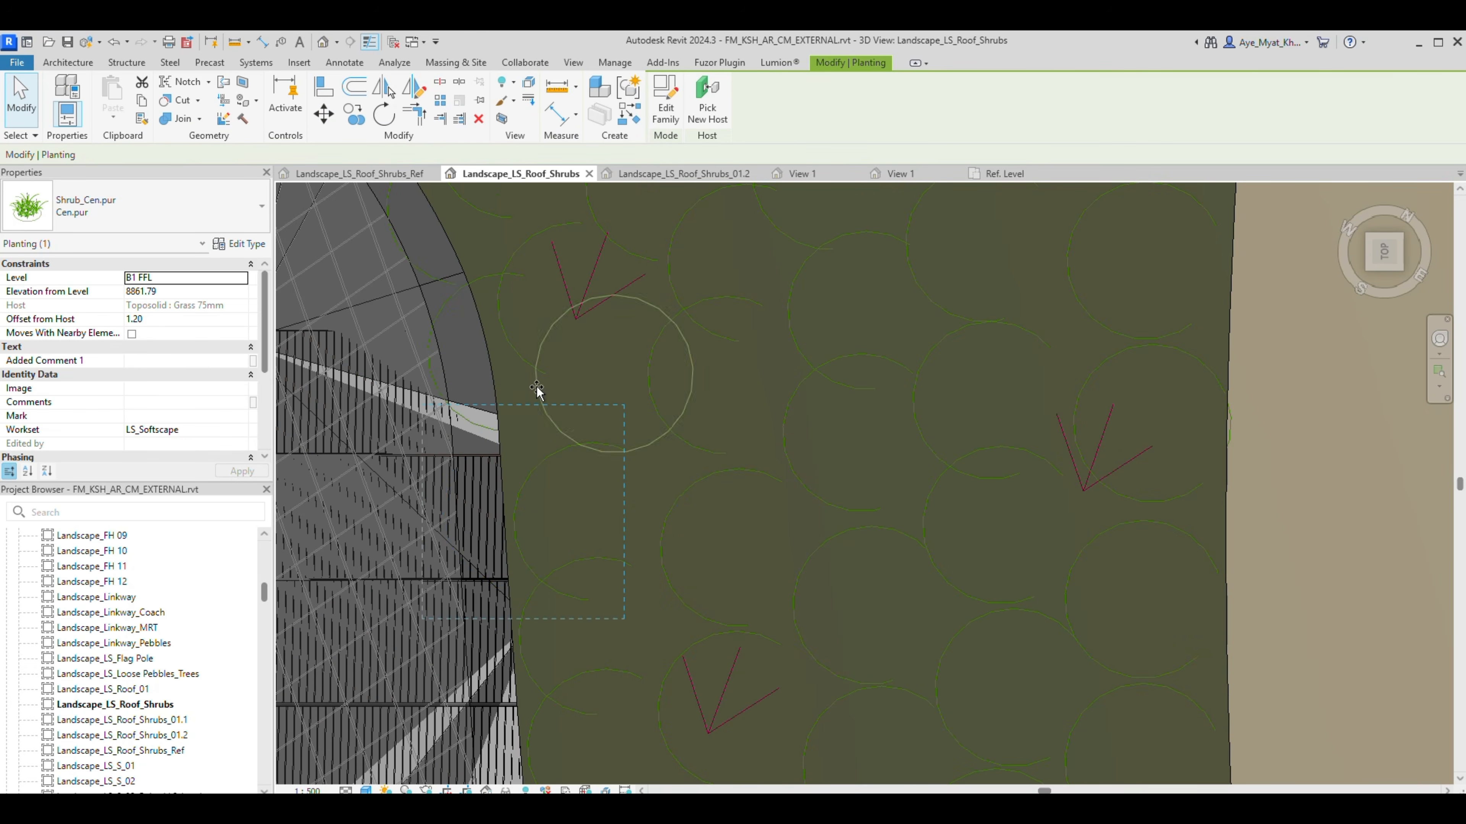
pyautogui.press('Left')
pyautogui.press('Down')
pyautogui.click(514, 272)
pyautogui.press('Delete')
# Move the shrub overlapping the curved end of the steps into the grass area.
pyautogui.moveTo(549, 313); pyautogui.dragTo(598, 616, button='middle')
pyautogui.click(534, 515)
pyautogui.click(321, 123)
pyautogui.click(576, 416)
pyautogui.click(549, 409)
pyautogui.click(430, 314)
# Reposition the shrubs around the tip of the stepped area so they sit inside the grass boundary.
pyautogui.moveTo(518, 386); pyautogui.dragTo(658, 540, button='middle')
pyautogui.moveTo(487, 594); pyautogui.dragTo(550, 535)
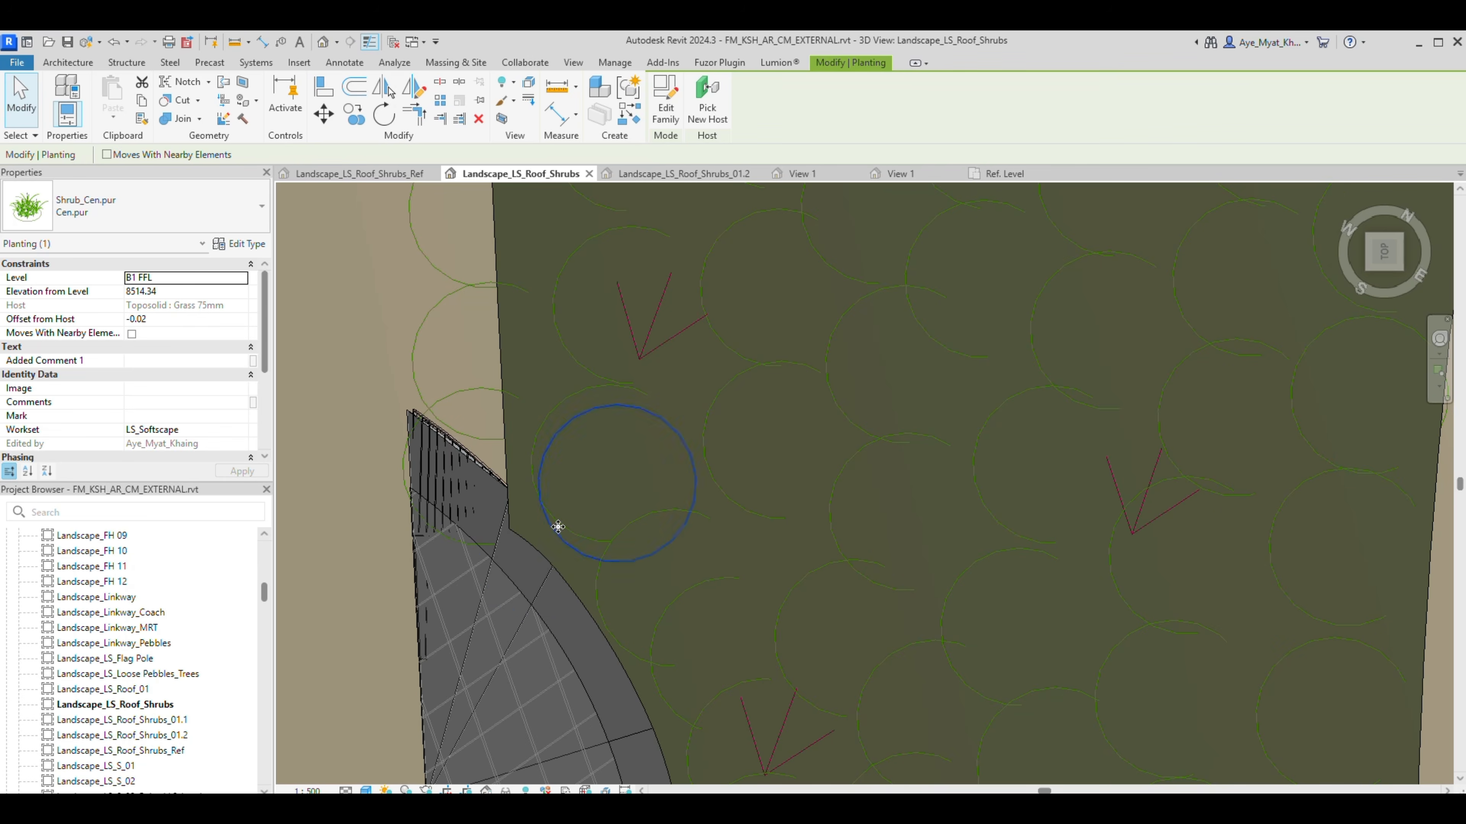
pyautogui.moveTo(550, 535); pyautogui.dragTo(568, 651, button='middle')
pyautogui.click(558, 614)
pyautogui.click(323, 114)
pyautogui.click(600, 521)
pyautogui.click(583, 473)
# Move the next two shrubs crossing the straight grass boundary beyond the steps inward onto the grass.
pyautogui.moveTo(601, 409); pyautogui.dragTo(634, 538, button='middle')
pyautogui.scroll(-1, 627, 405)
pyautogui.moveTo(627, 404); pyautogui.dragTo(654, 503, button='middle')
pyautogui.click(323, 114)
pyautogui.click(553, 465)
pyautogui.click(640, 465)
pyautogui.click(604, 492)
pyautogui.press('m')
pyautogui.press('v')
pyautogui.click(508, 553)
pyautogui.click(613, 553)
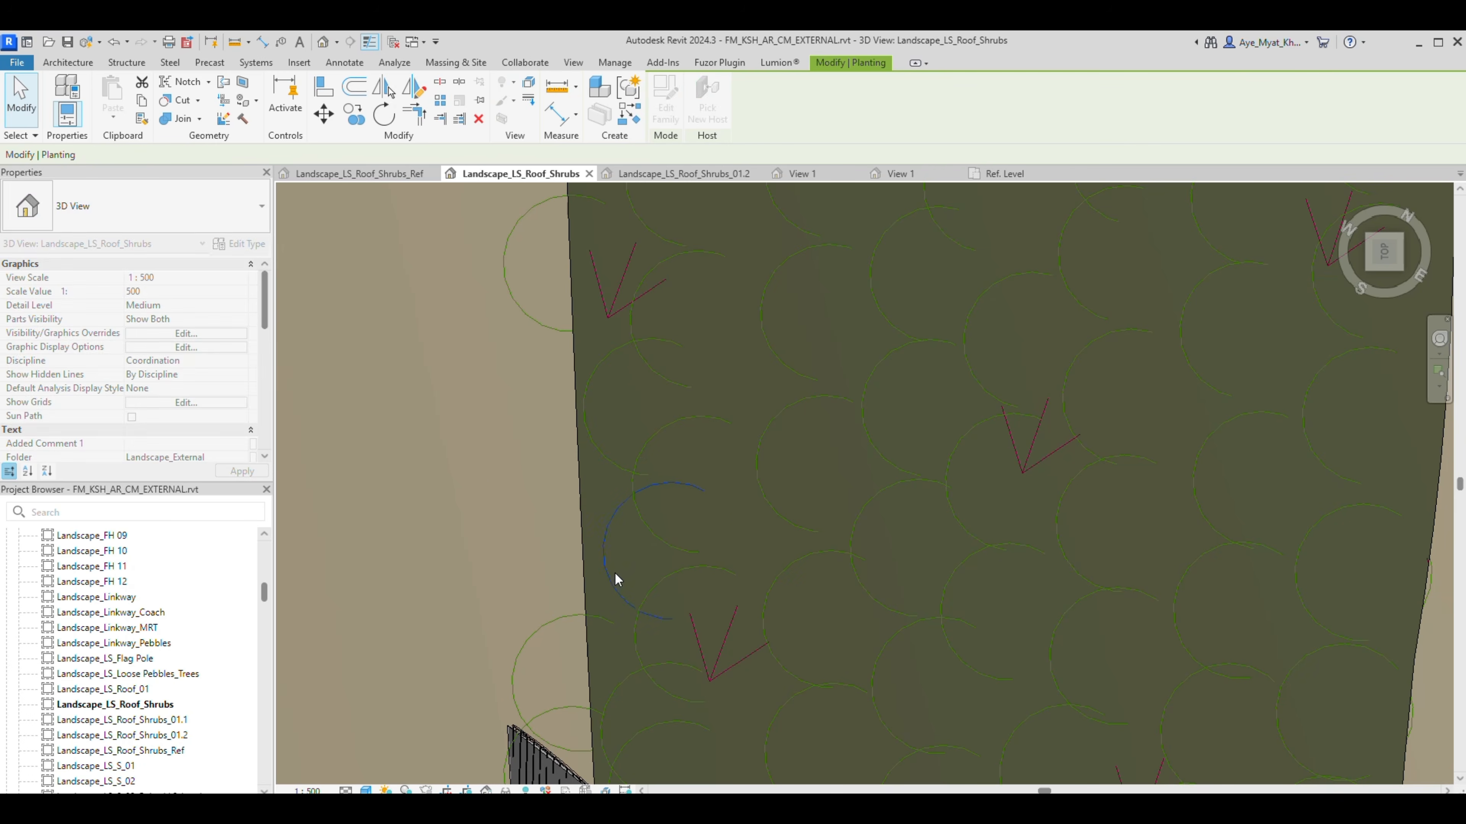
# Move the following shrub across the straight grass boundary onto the grass and delete the surplus one beside it.
pyautogui.click(600, 616)
pyautogui.moveTo(640, 673); pyautogui.dragTo(518, 502, button='middle')
pyautogui.press('m')
pyautogui.press('v')
pyautogui.click(387, 513)
pyautogui.click(470, 483)
pyautogui.click(447, 540)
pyautogui.moveTo(447, 540); pyautogui.dragTo(457, 428, button='middle')
pyautogui.press('Delete')
# Switch to Navisworks and examine how the shrubs meet the panels along the roof's grass edge, comparing with the Revit view.
pyautogui.moveTo(563, 502); pyautogui.dragTo(623, 768, button='middle')
pyautogui.scroll(-3, 623, 768)
pyautogui.scroll(-2, 568, 513)
pyautogui.moveTo(939, 809)
pyautogui.click(938, 757)
pyautogui.scroll(5, 532, 637)
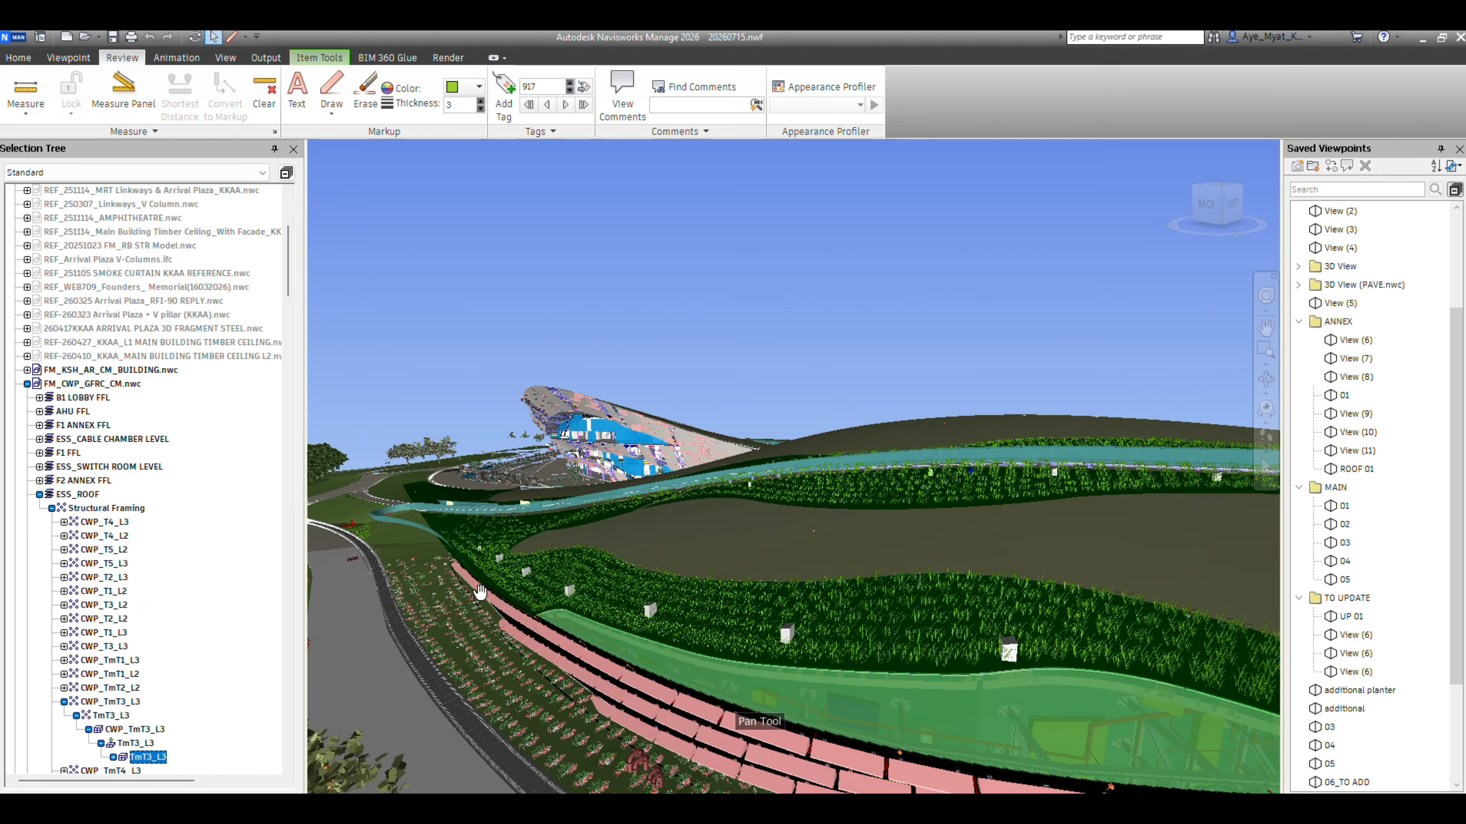
pyautogui.scroll(-4, 532, 636)
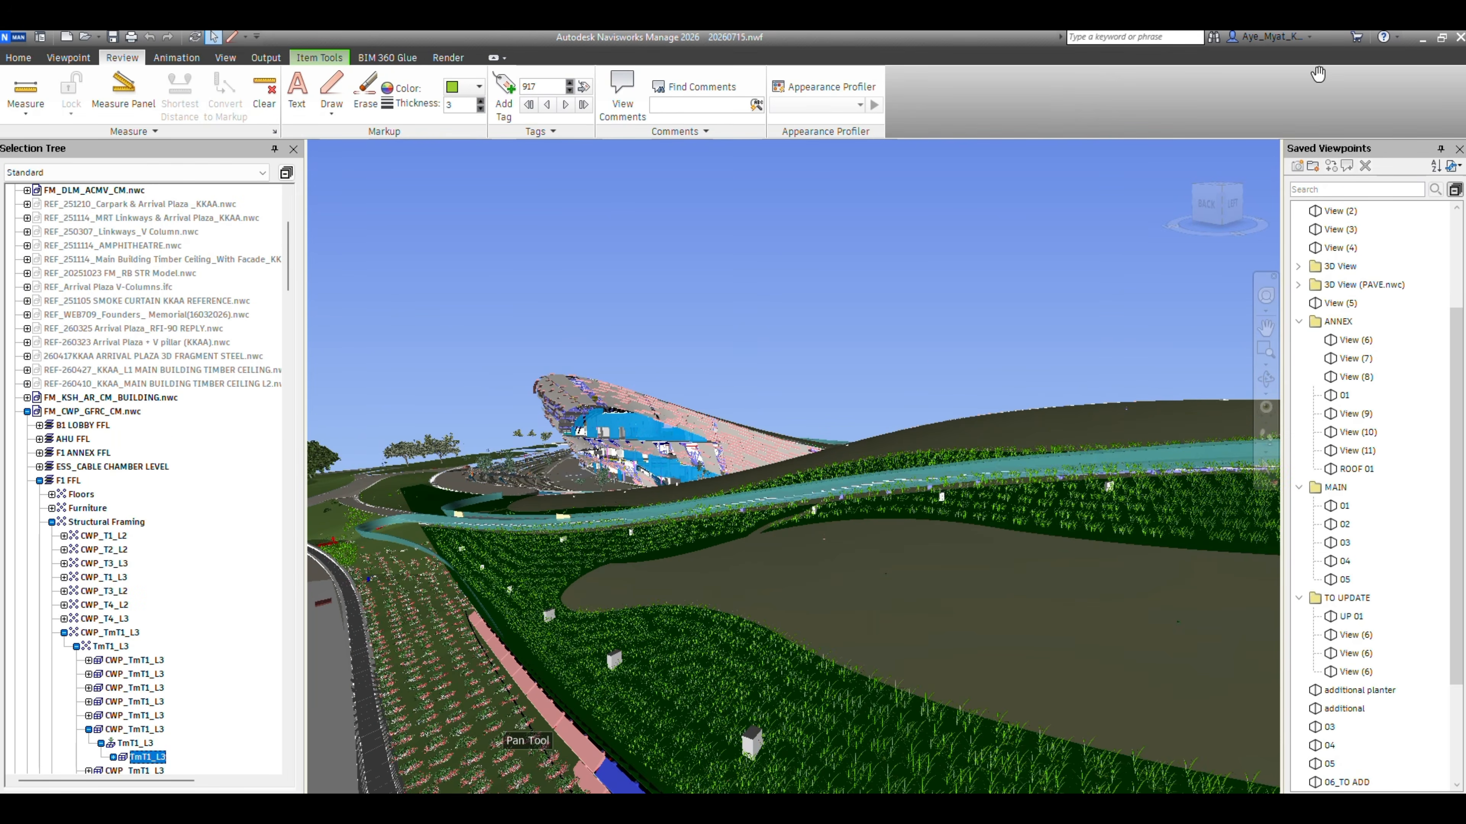
pyautogui.hotkey('alt', 'Tab')
pyautogui.keyDown('shift'); pyautogui.moveTo(623, 460); pyautogui.dragTo(598, 442, button='middle'); pyautogui.keyUp('shift')
pyautogui.hotkey('alt', 'Tab')
pyautogui.click(562, 688)
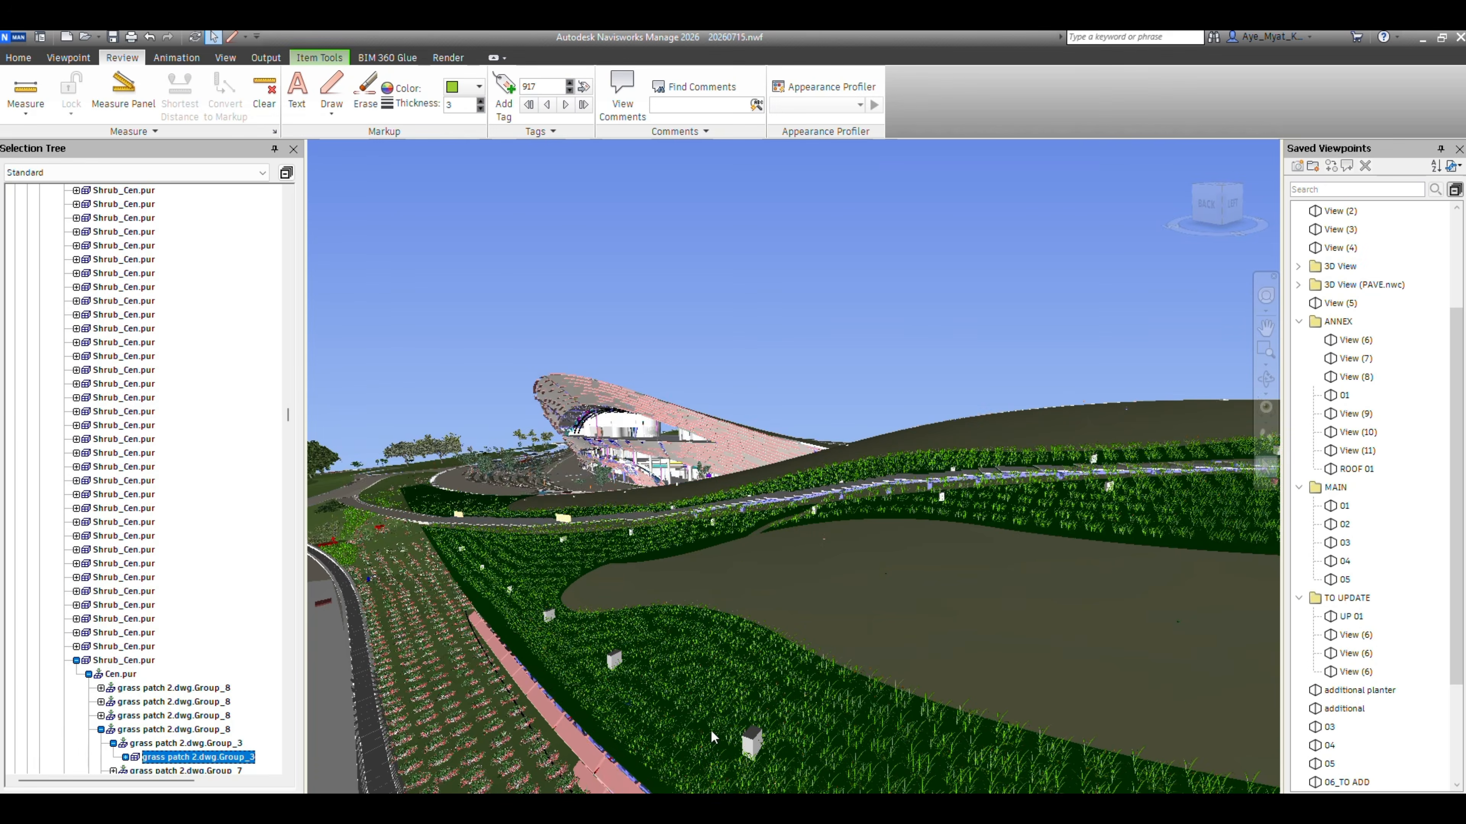
pyautogui.scroll(4, 563, 689)
pyautogui.scroll(3, 688, 612)
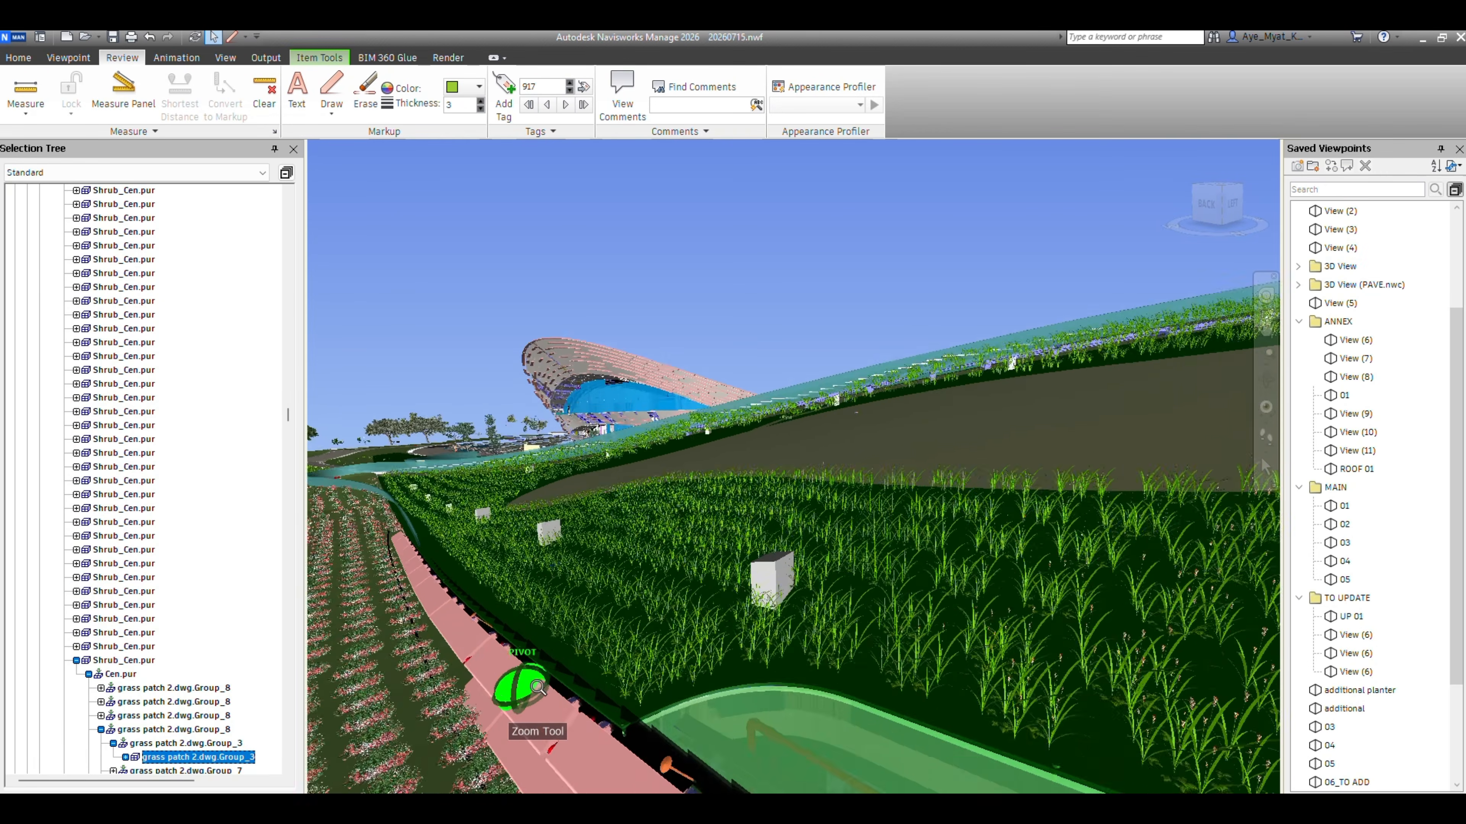
pyautogui.click(558, 696)
pyautogui.scroll(-2, 559, 696)
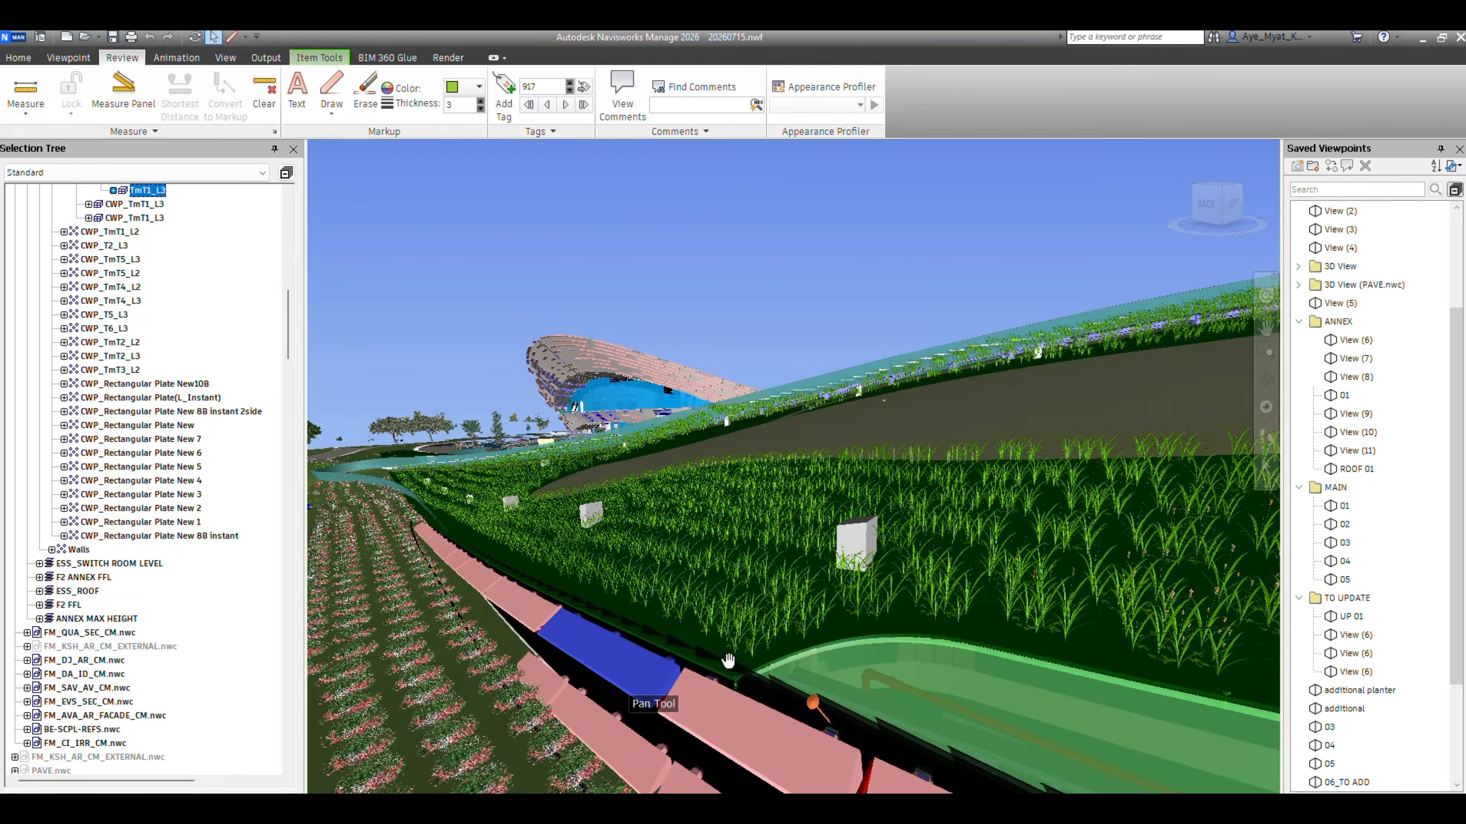
# Identify the edge panels' source file in Navisworks and turn on the FM_CWP_GFRC_CM.rvt link in the Revit 3D view.
pyautogui.hotkey('alt', 'Tab')
pyautogui.press('Escape')
pyautogui.press('v')
pyautogui.press('g')
pyautogui.click(1261, 239)
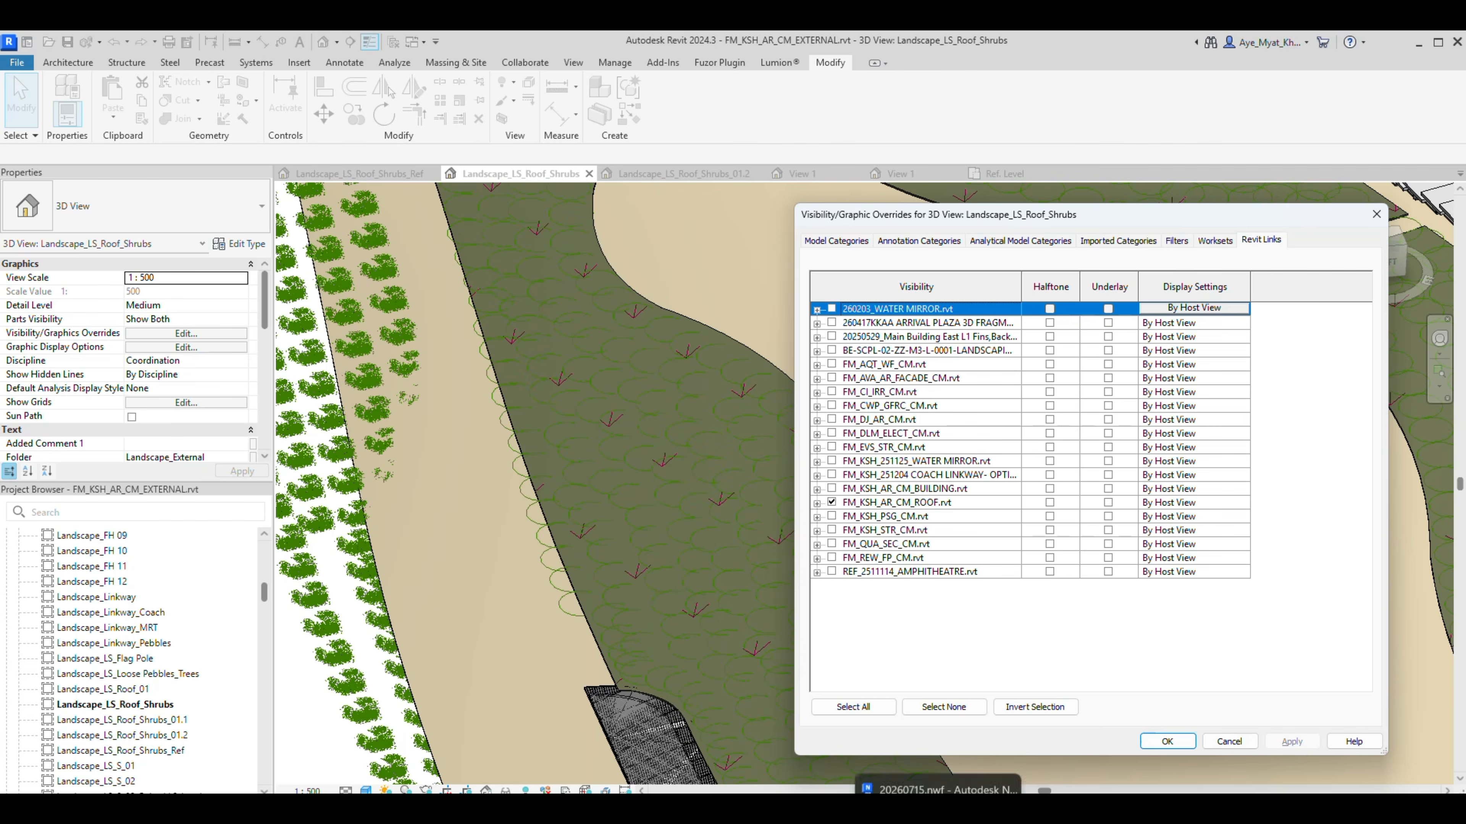
pyautogui.hotkey('alt', 'Tab')
pyautogui.moveTo(288, 308); pyautogui.dragTo(292, 257)
pyautogui.click(116, 277)
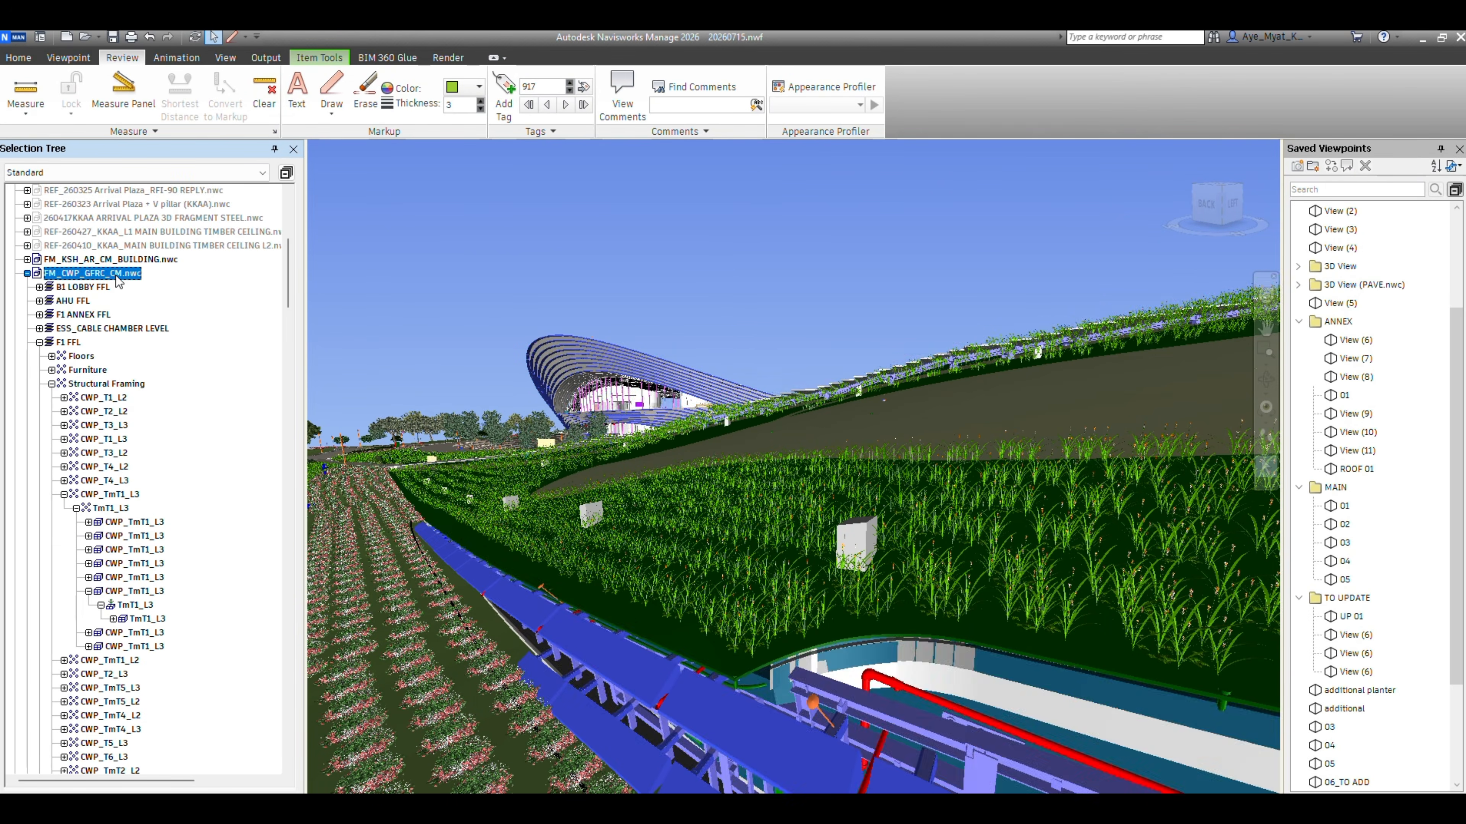
pyautogui.click(1423, 40)
pyautogui.click(832, 407)
pyautogui.click(1181, 740)
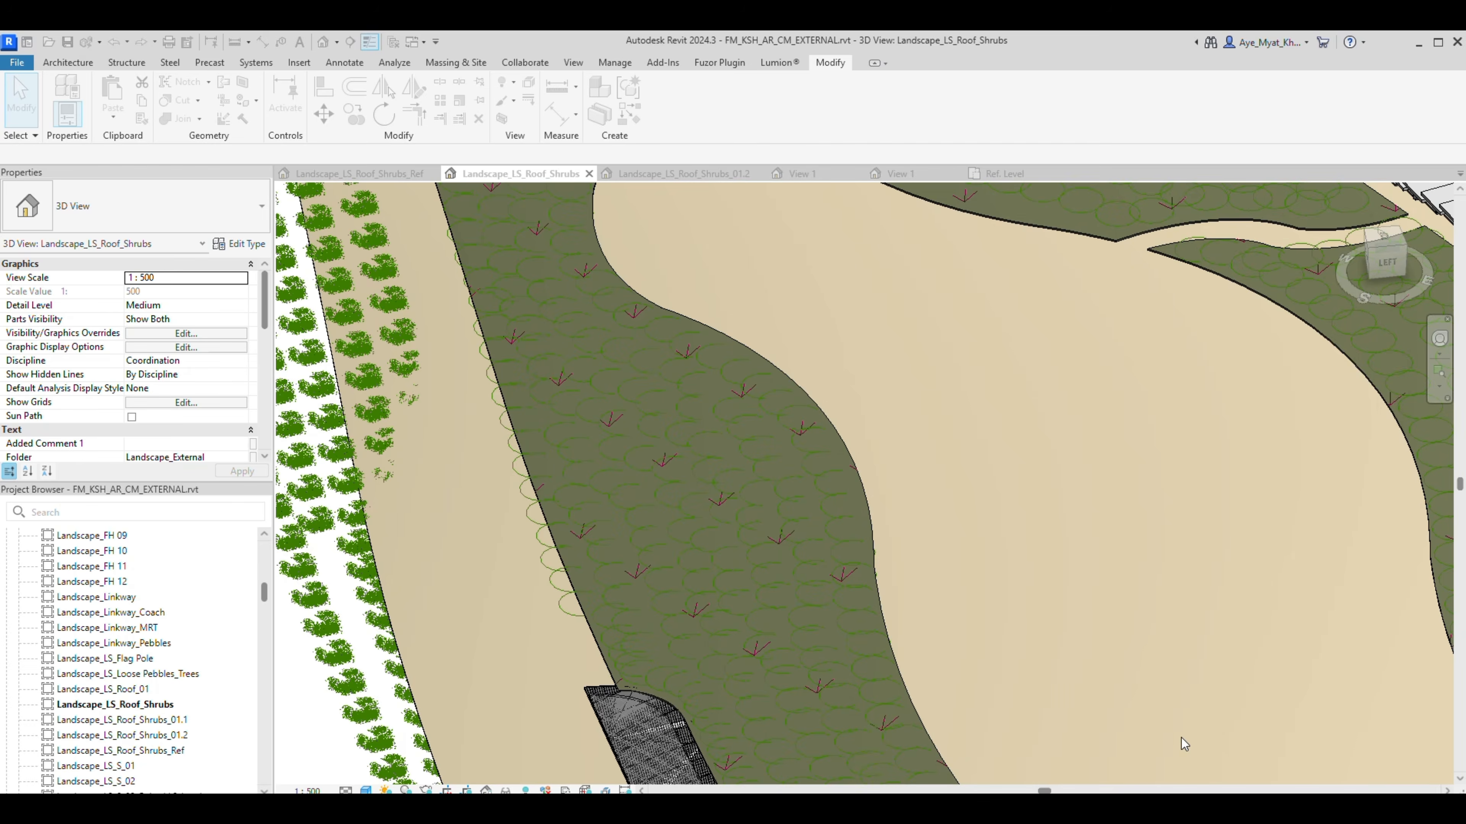
# Return the Revit 3D view to the top orientation and copy the boundary shrub beside the panels onto the grass.
pyautogui.click(587, 645)
pyautogui.keyDown('shift'); pyautogui.moveTo(587, 646); pyautogui.dragTo(630, 582, button='middle'); pyautogui.keyUp('shift')
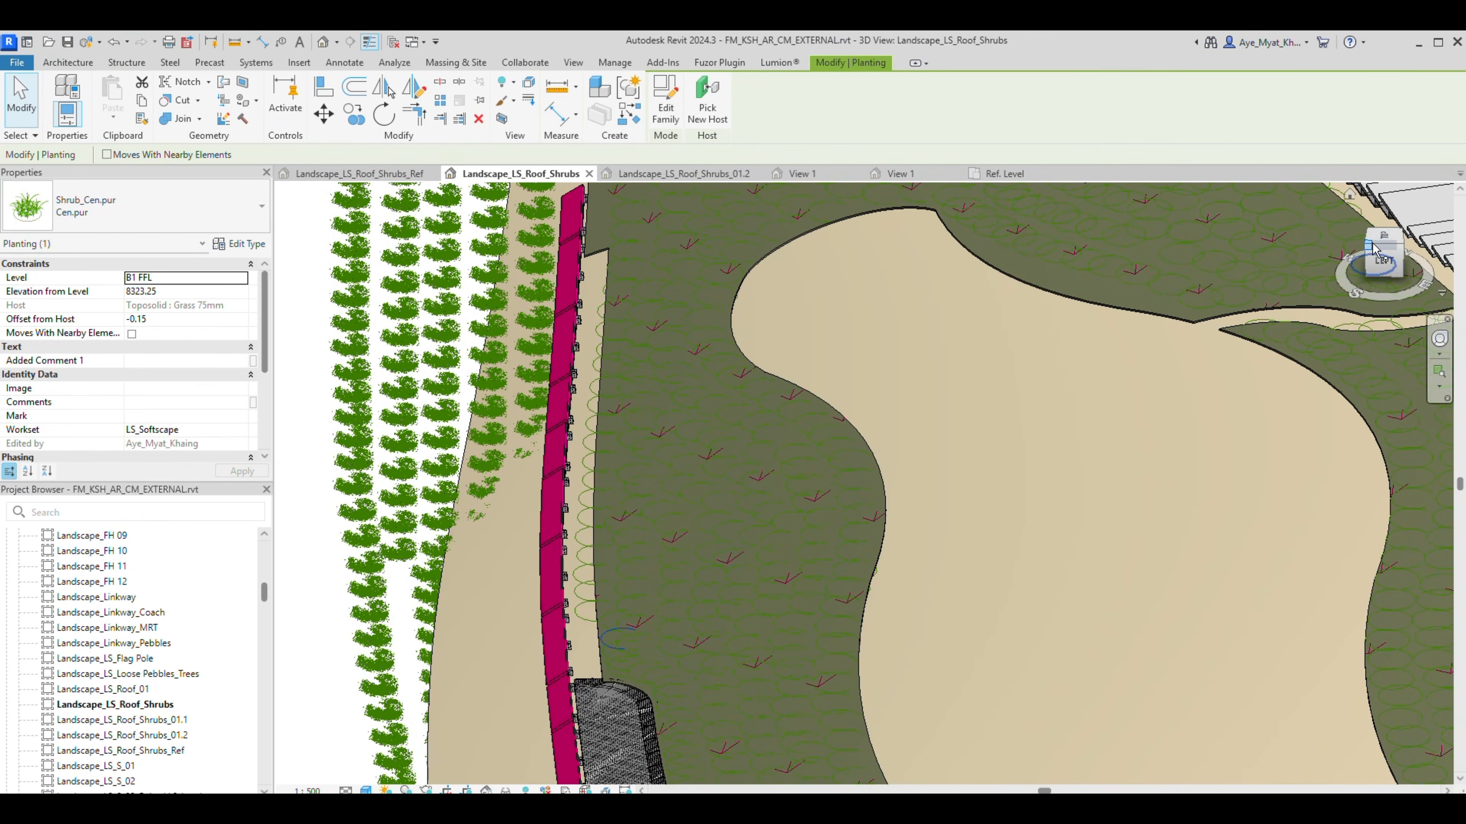
pyautogui.click(1385, 237)
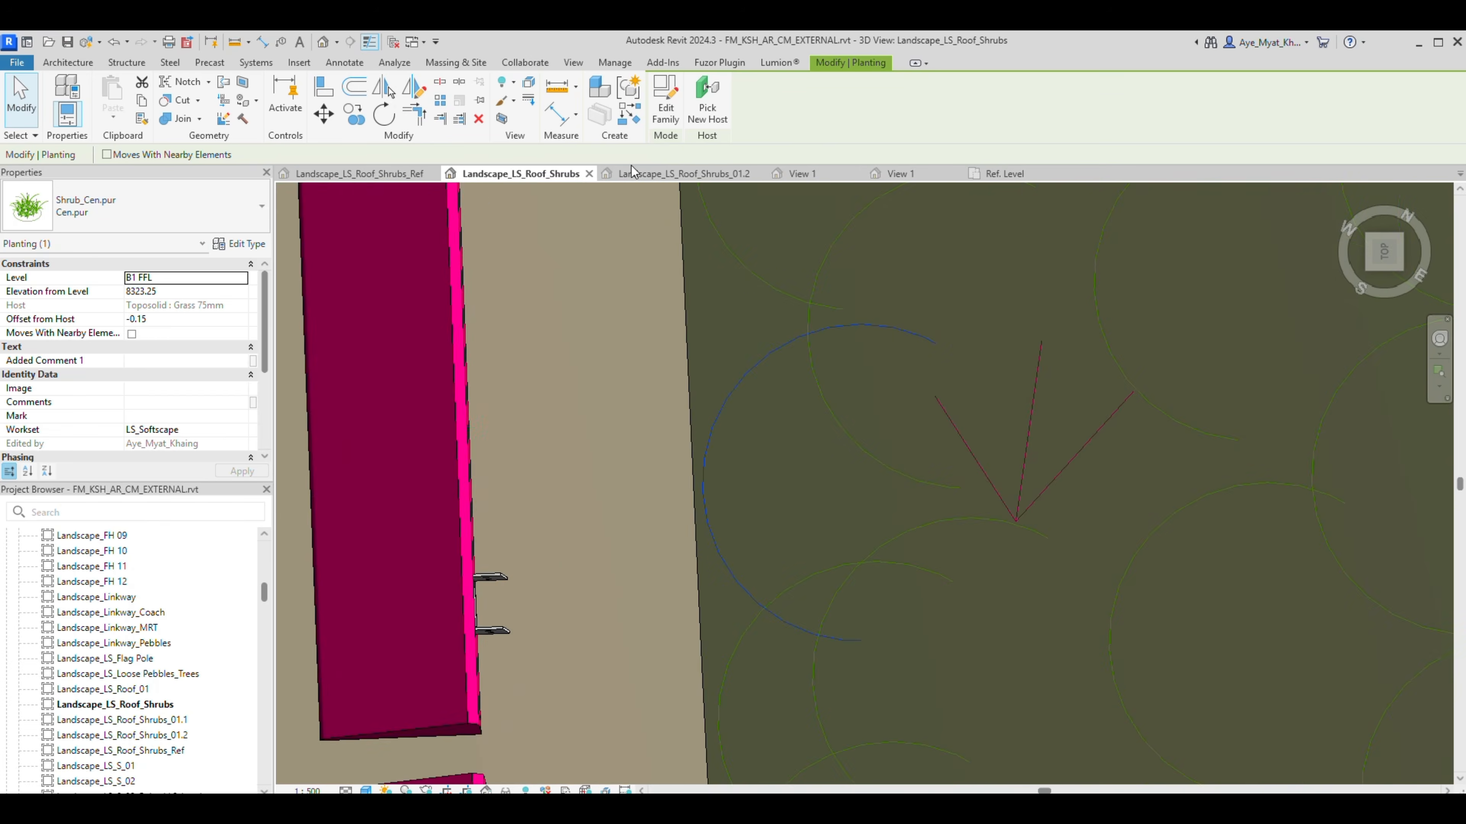
pyautogui.press('Escape')
pyautogui.scroll(-5, 622, 383)
pyautogui.moveTo(623, 387); pyautogui.dragTo(692, 591, button='middle')
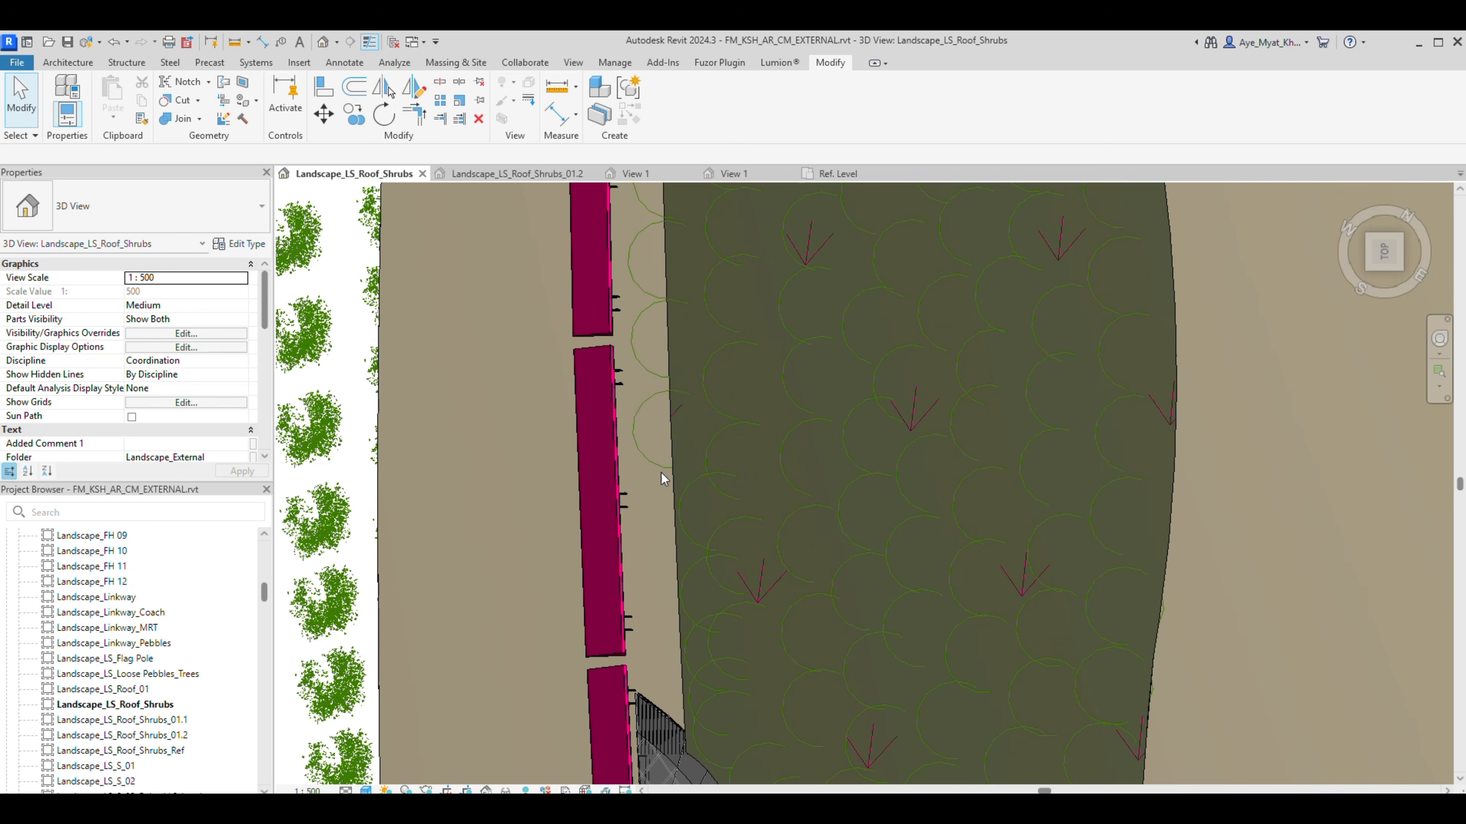
pyautogui.click(660, 393)
pyautogui.click(352, 114)
pyautogui.click(678, 437)
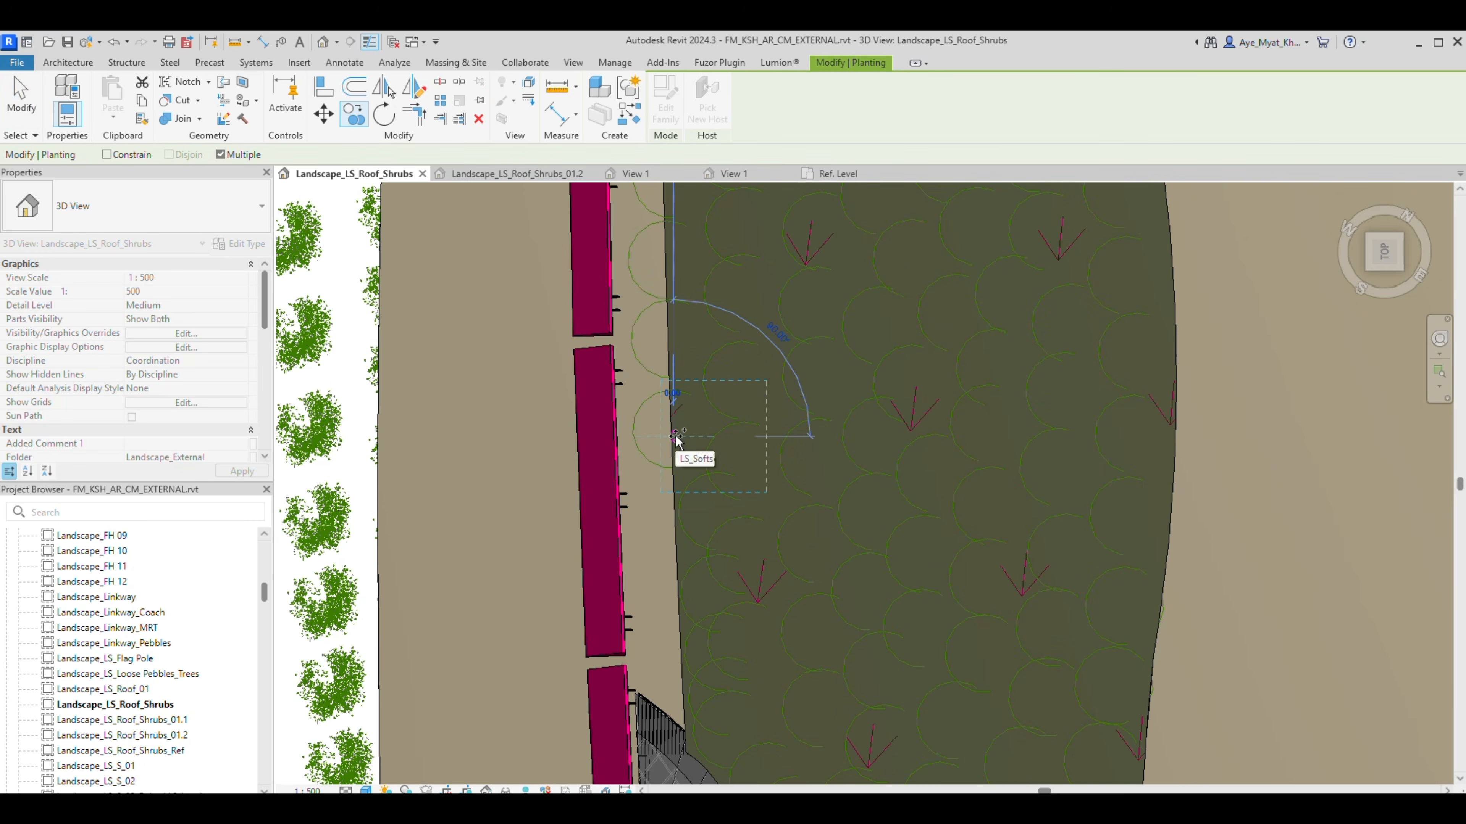
pyautogui.click(696, 447)
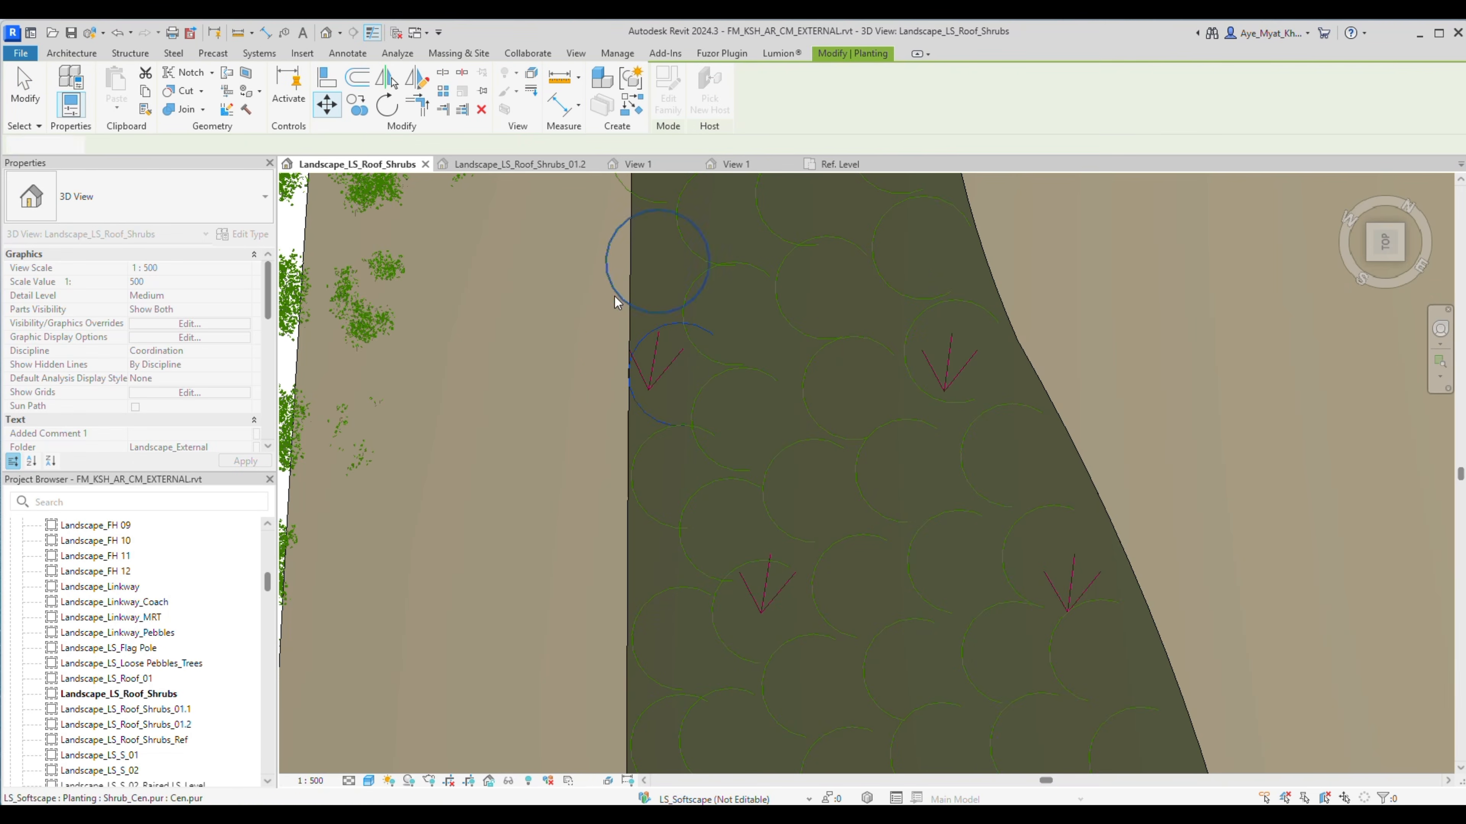
# Move the next two shrubs overhanging the straight grass edge above the panels inside the boundary.
pyautogui.click(616, 297)
pyautogui.moveTo(614, 262); pyautogui.dragTo(696, 362, button='middle')
pyautogui.click(662, 260)
pyautogui.click(685, 267)
pyautogui.moveTo(672, 202); pyautogui.dragTo(678, 432, button='middle')
pyautogui.click(667, 370)
pyautogui.press('m')
pyautogui.press('v')
pyautogui.click(665, 374)
pyautogui.click(687, 370)
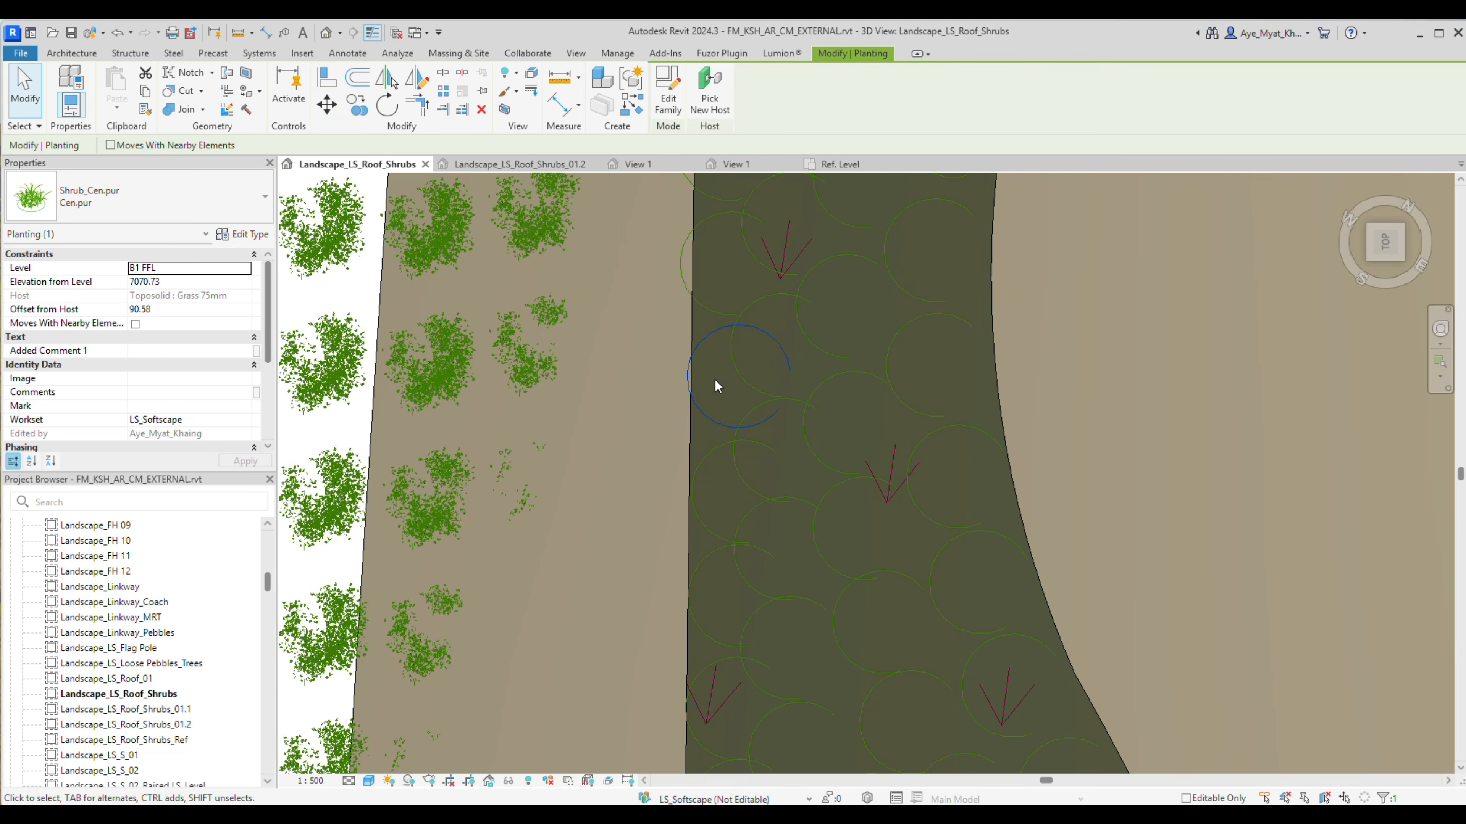
# Shift the following shrub that crosses the grass edge sideways onto the narrow grass strip.
pyautogui.moveTo(710, 364); pyautogui.dragTo(734, 466, button='middle')
pyautogui.click(734, 466)
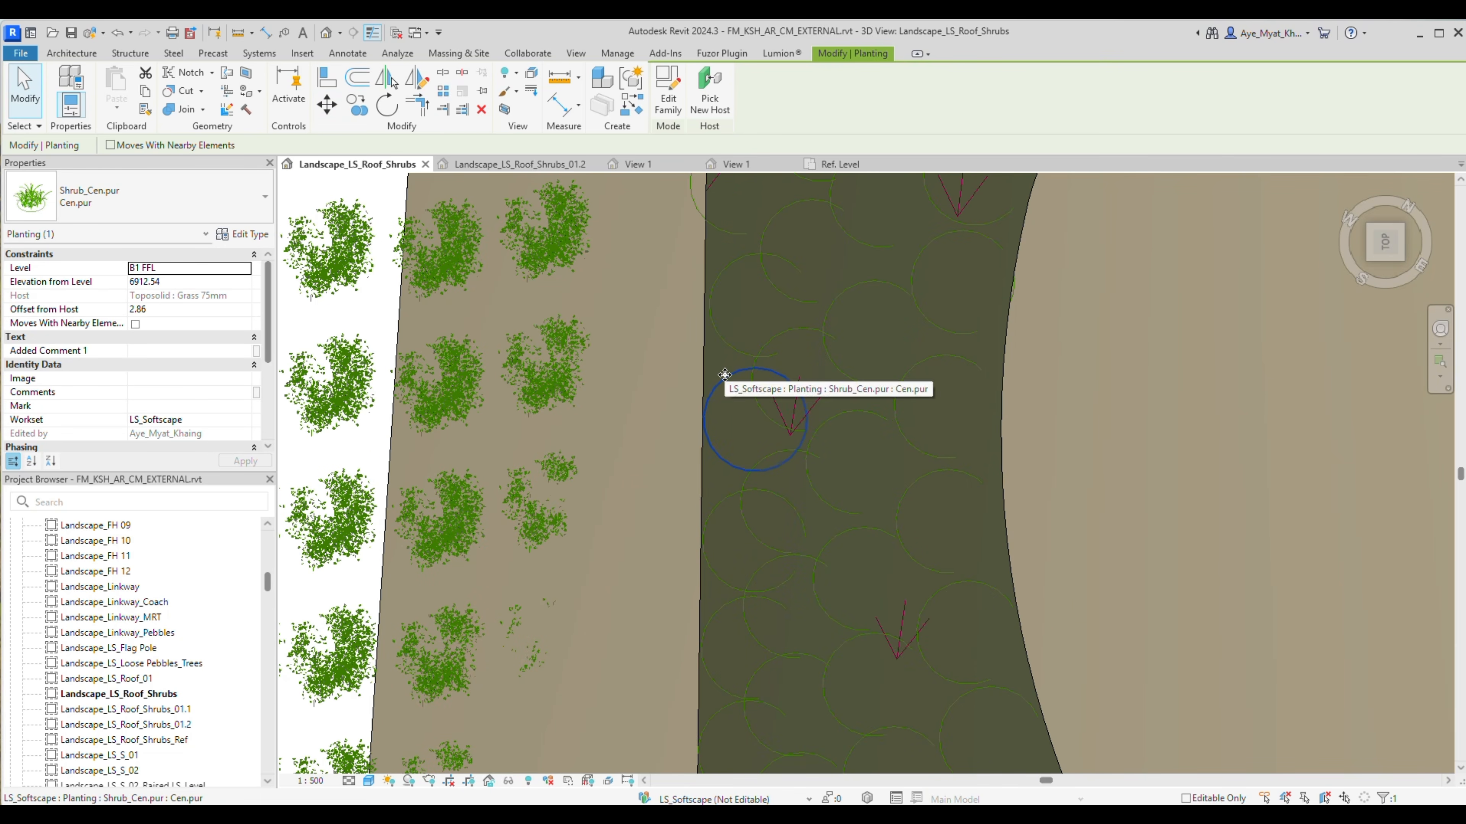
pyautogui.moveTo(733, 257); pyautogui.dragTo(718, 434, button='middle')
pyautogui.click(677, 372)
pyautogui.press('m')
pyautogui.press('v')
pyautogui.click(676, 360)
pyautogui.click(695, 360)
# Move the last overhanging shrub along this straight edge just inside the grass boundary.
pyautogui.moveTo(699, 219); pyautogui.dragTo(713, 430, button='middle')
pyautogui.click(704, 428)
pyautogui.press('m')
pyautogui.press('v')
pyautogui.click(701, 448)
pyautogui.click(716, 450)
# Switch to Navisworks and examine where the panels end along the roof's grass edge.
pyautogui.scroll(-2, 689, 468)
pyautogui.moveTo(704, 248); pyautogui.dragTo(725, 540, button='middle')
pyautogui.moveTo(924, 815)
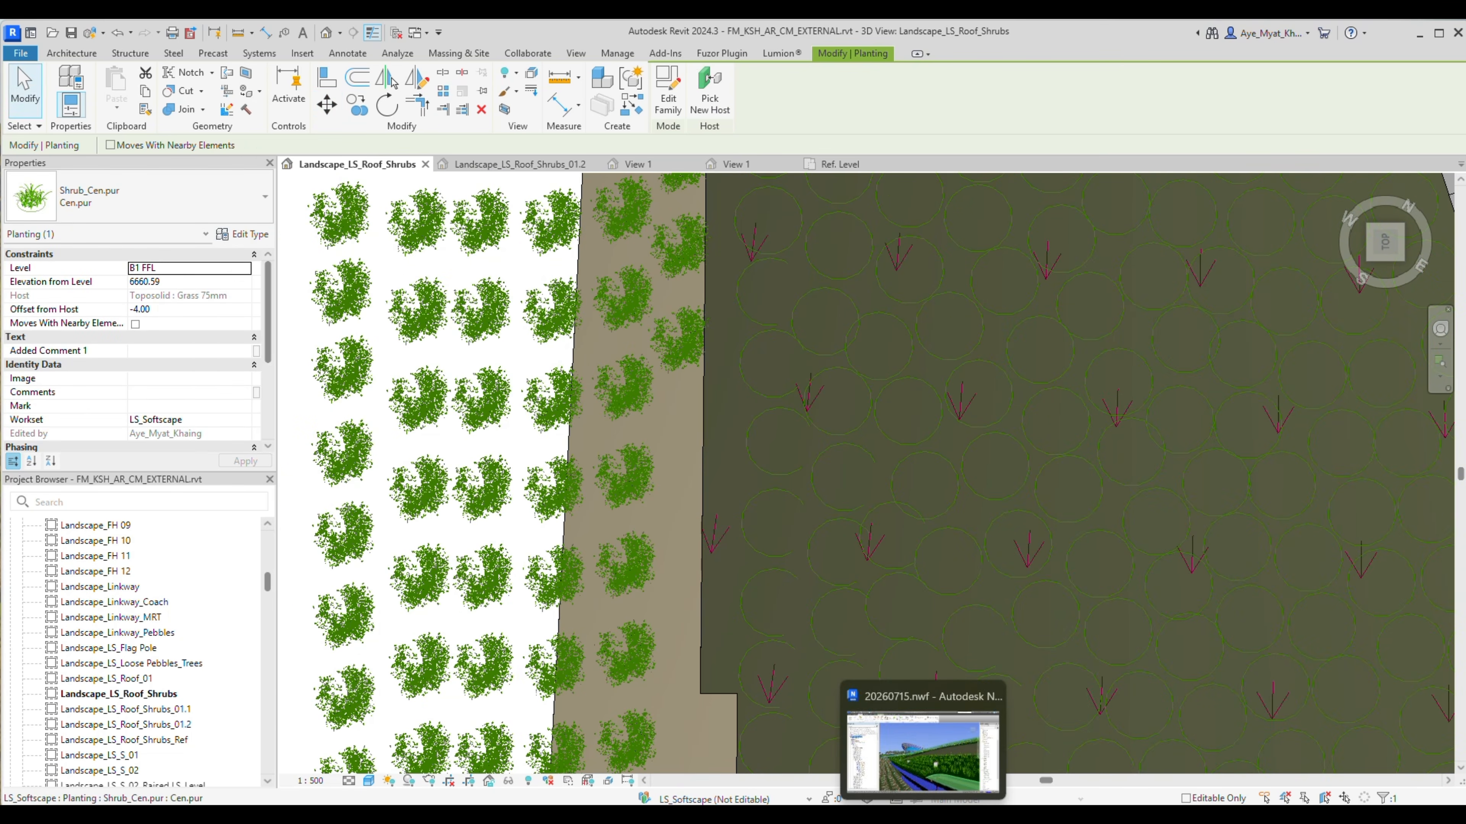
pyautogui.click(926, 759)
pyautogui.scroll(-4, 741, 648)
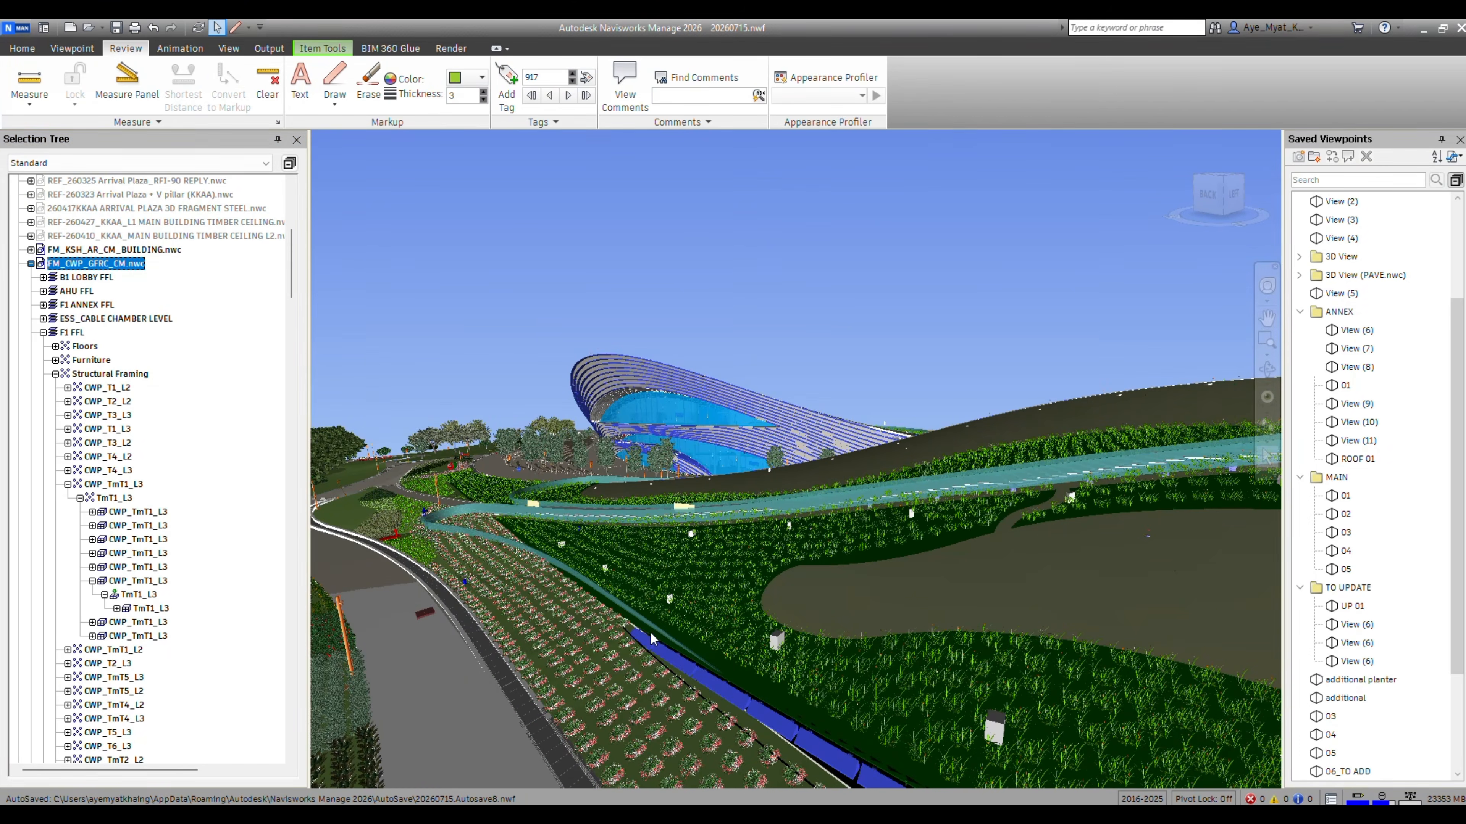
pyautogui.click(652, 649)
pyautogui.scroll(5, 652, 650)
# Switch back to Revit and turn on the FM_CWP_GFRC_CM.rvt link in the 3D view's visibility settings.
pyautogui.moveTo(924, 816)
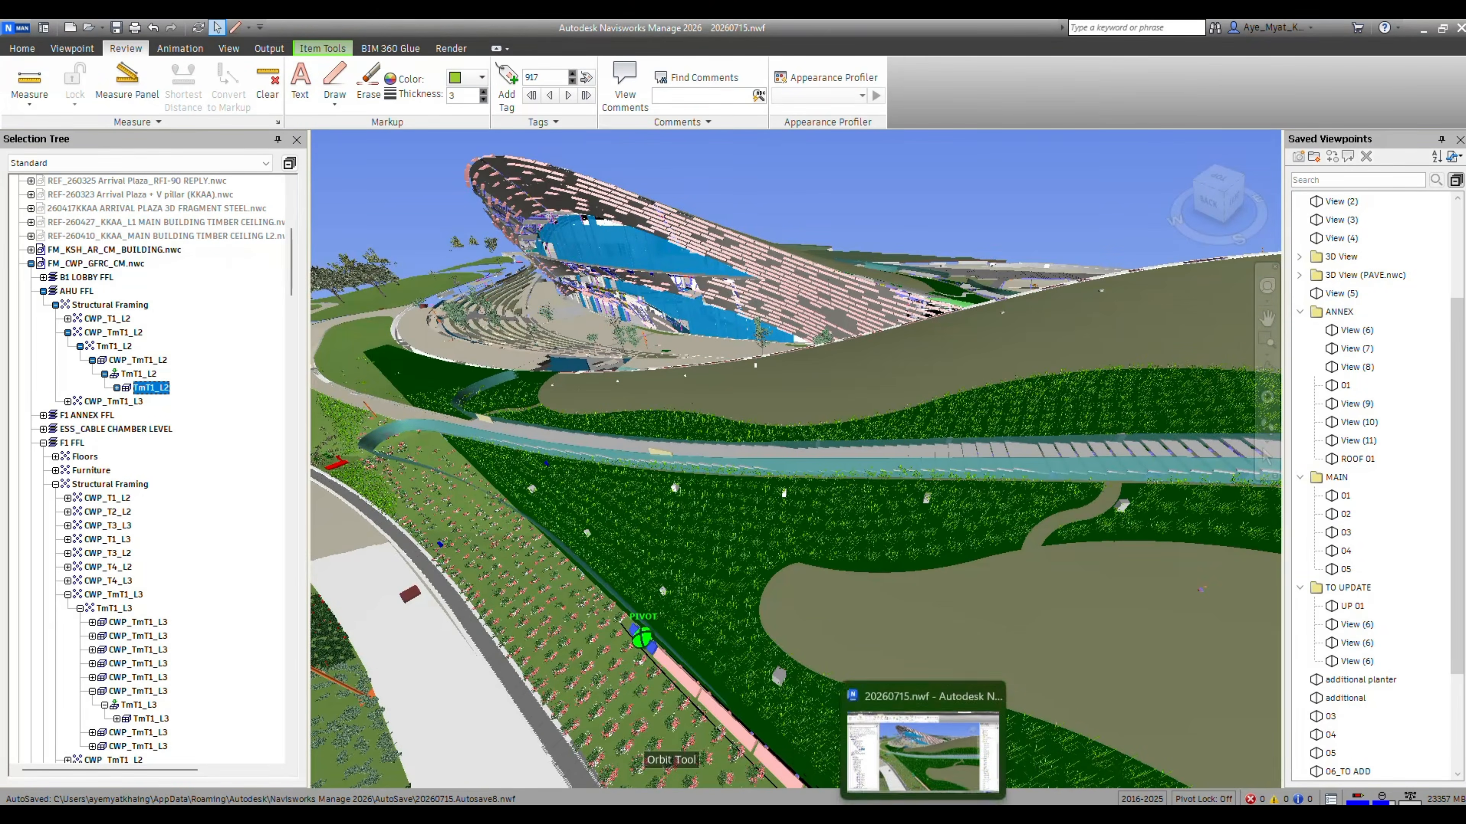
pyautogui.click(926, 760)
pyautogui.press('v')
pyautogui.press('g')
pyautogui.click(835, 395)
pyautogui.click(1161, 730)
pyautogui.press('Escape')
# Hide the obstructing elements near the grass area in the Revit 3D view.
pyautogui.keyDown('shift'); pyautogui.moveTo(651, 527); pyautogui.dragTo(681, 531, button='middle'); pyautogui.keyUp('shift')
pyautogui.click(550, 624)
pyautogui.keyDown('shift'); pyautogui.moveTo(550, 624); pyautogui.dragTo(455, 670, button='middle'); pyautogui.keyUp('shift')
pyautogui.click(495, 585)
pyautogui.keyDown('shift'); pyautogui.moveTo(495, 584); pyautogui.dragTo(723, 669, button='middle'); pyautogui.keyUp('shift')
pyautogui.click(509, 422)
pyautogui.rightClick(508, 421)
pyautogui.click(743, 497)
pyautogui.rightClick(519, 445)
pyautogui.moveTo(594, 408)
pyautogui.click(744, 408)
# Examine the far side of the grass area in the Revit 3D view and compare its panel edges with Navisworks.
pyautogui.moveTo(808, 605); pyautogui.dragTo(431, 471, button='middle')
pyautogui.scroll(-4, 430, 471)
pyautogui.moveTo(1039, 615); pyautogui.dragTo(508, 334, button='middle')
pyautogui.moveTo(520, 513); pyautogui.dragTo(1156, 599, button='middle')
pyautogui.moveTo(384, 490); pyautogui.dragTo(789, 683, button='middle')
pyautogui.moveTo(670, 480); pyautogui.dragTo(845, 745, button='middle')
pyautogui.hotkey('alt', 'Tab')
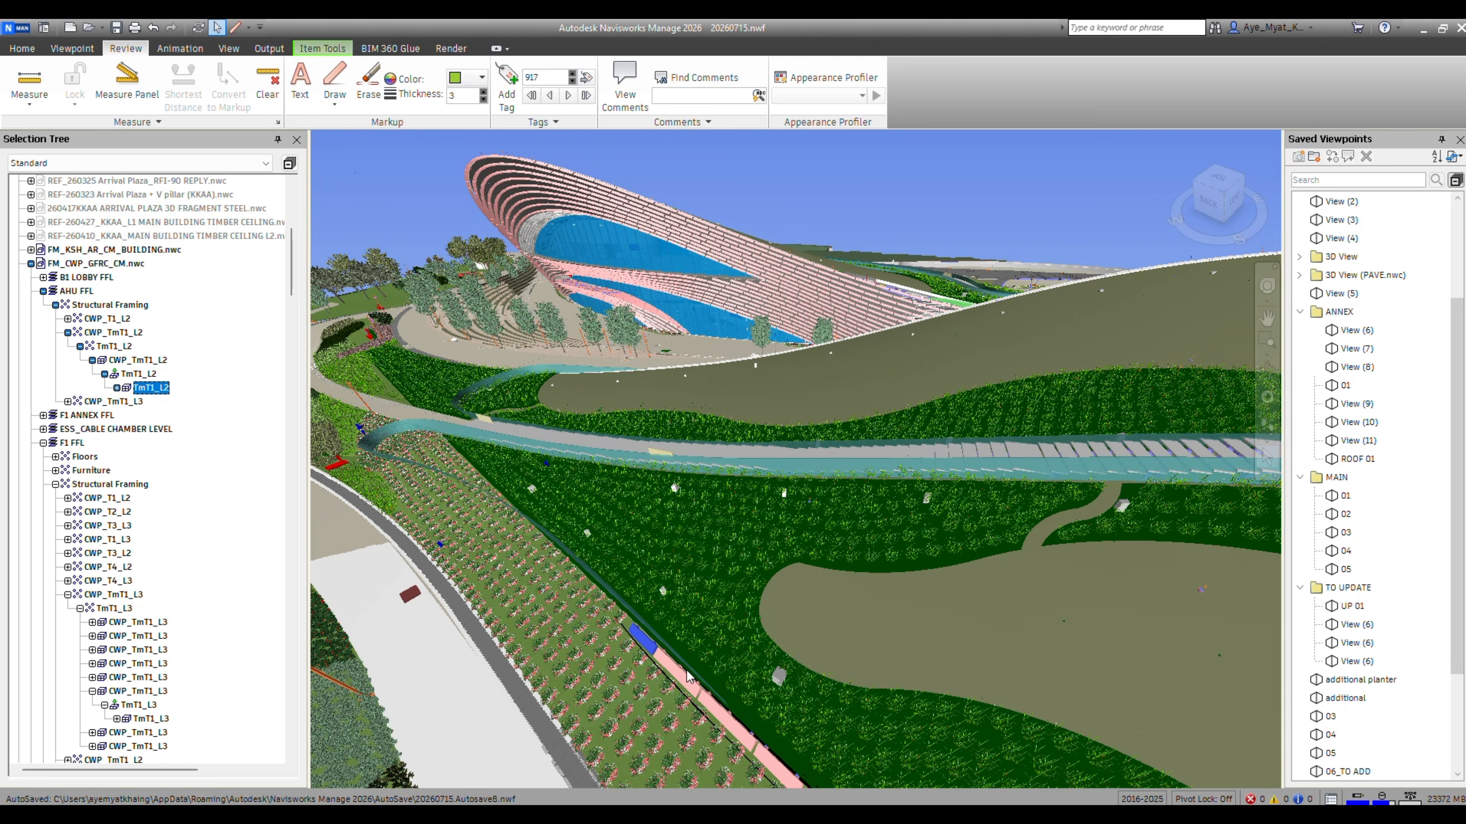
pyautogui.scroll(3, 511, 514)
pyautogui.hotkey('alt', 'Tab')
pyautogui.moveTo(632, 481); pyautogui.dragTo(920, 753, button='middle')
pyautogui.moveTo(557, 439); pyautogui.dragTo(729, 657, button='middle')
pyautogui.moveTo(468, 358); pyautogui.dragTo(771, 672, button='middle')
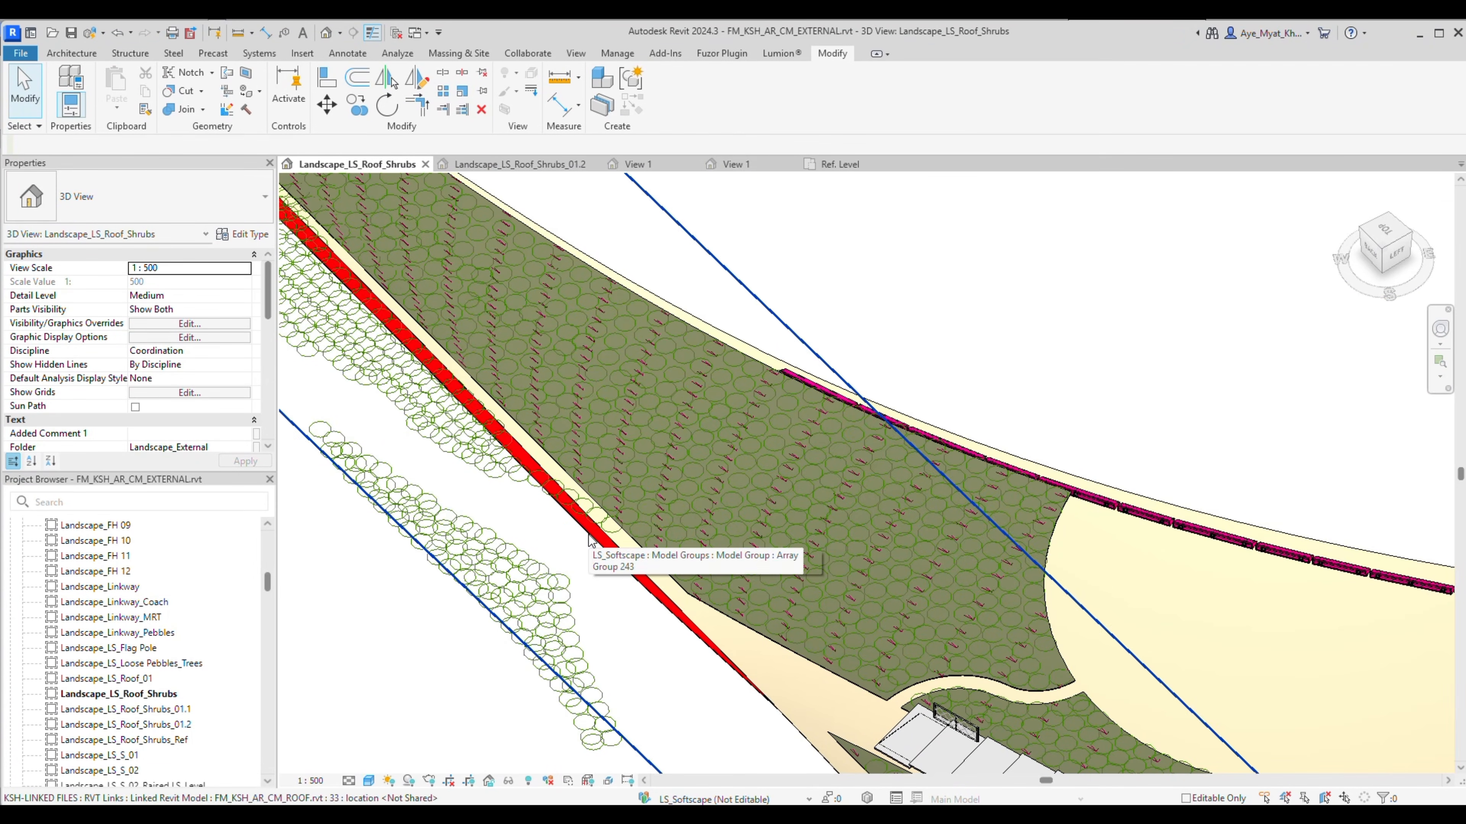
pyautogui.click(689, 581)
pyautogui.keyDown('shift'); pyautogui.moveTo(688, 580); pyautogui.dragTo(821, 438, button='middle'); pyautogui.keyUp('shift')
# Switch to Navisworks and inspect the grass planting and edge panels on the building side of the roof.
pyautogui.hotkey('alt', 'Tab')
pyautogui.click(429, 429)
pyautogui.moveTo(429, 429)
pyautogui.keyDown('shift'); pyautogui.mouseDown(button='middle')
pyautogui.moveTo(638, 526)
pyautogui.moveTo(816, 560)
pyautogui.moveTo(972, 563)
pyautogui.moveTo(1120, 531)
pyautogui.moveTo(1027, 554)
pyautogui.moveTo(981, 540)
pyautogui.moveTo(1091, 530)
pyautogui.moveTo(942, 534)
pyautogui.moveTo(945, 508)
pyautogui.moveTo(552, 583)
pyautogui.moveTo(870, 498)
pyautogui.moveTo(761, 523)
pyautogui.moveTo(1034, 530)
pyautogui.mouseUp(button='middle'); pyautogui.keyUp('shift')
pyautogui.moveTo(534, 612); pyautogui.dragTo(982, 570, button='middle')
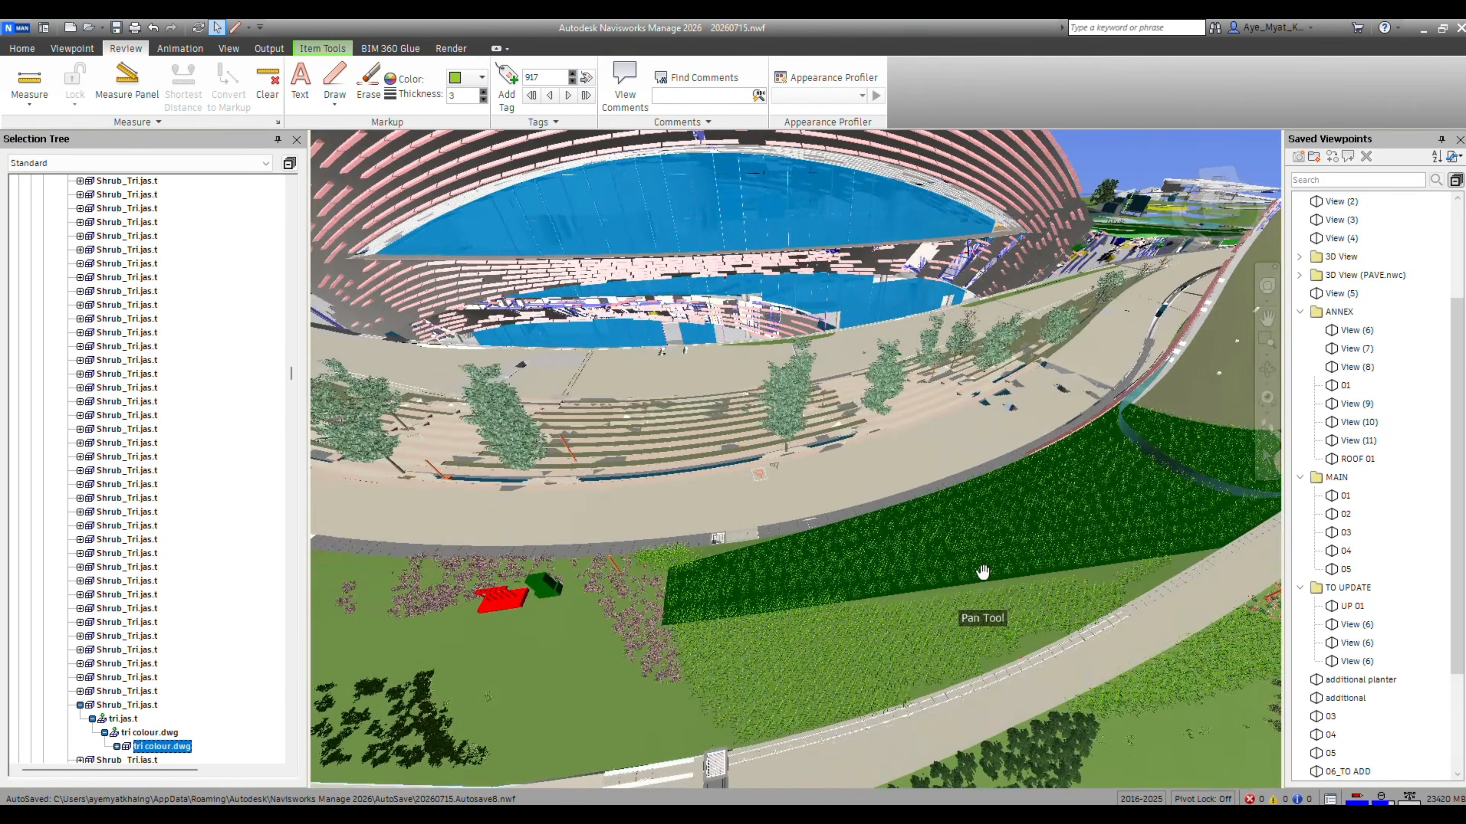
pyautogui.scroll(1, 650, 586)
pyautogui.scroll(3, 650, 584)
pyautogui.click(889, 487)
pyautogui.moveTo(981, 511); pyautogui.dragTo(922, 479, button='middle')
pyautogui.click(960, 554)
pyautogui.keyDown('shift'); pyautogui.moveTo(959, 554); pyautogui.dragTo(1022, 511, button='middle'); pyautogui.keyUp('shift')
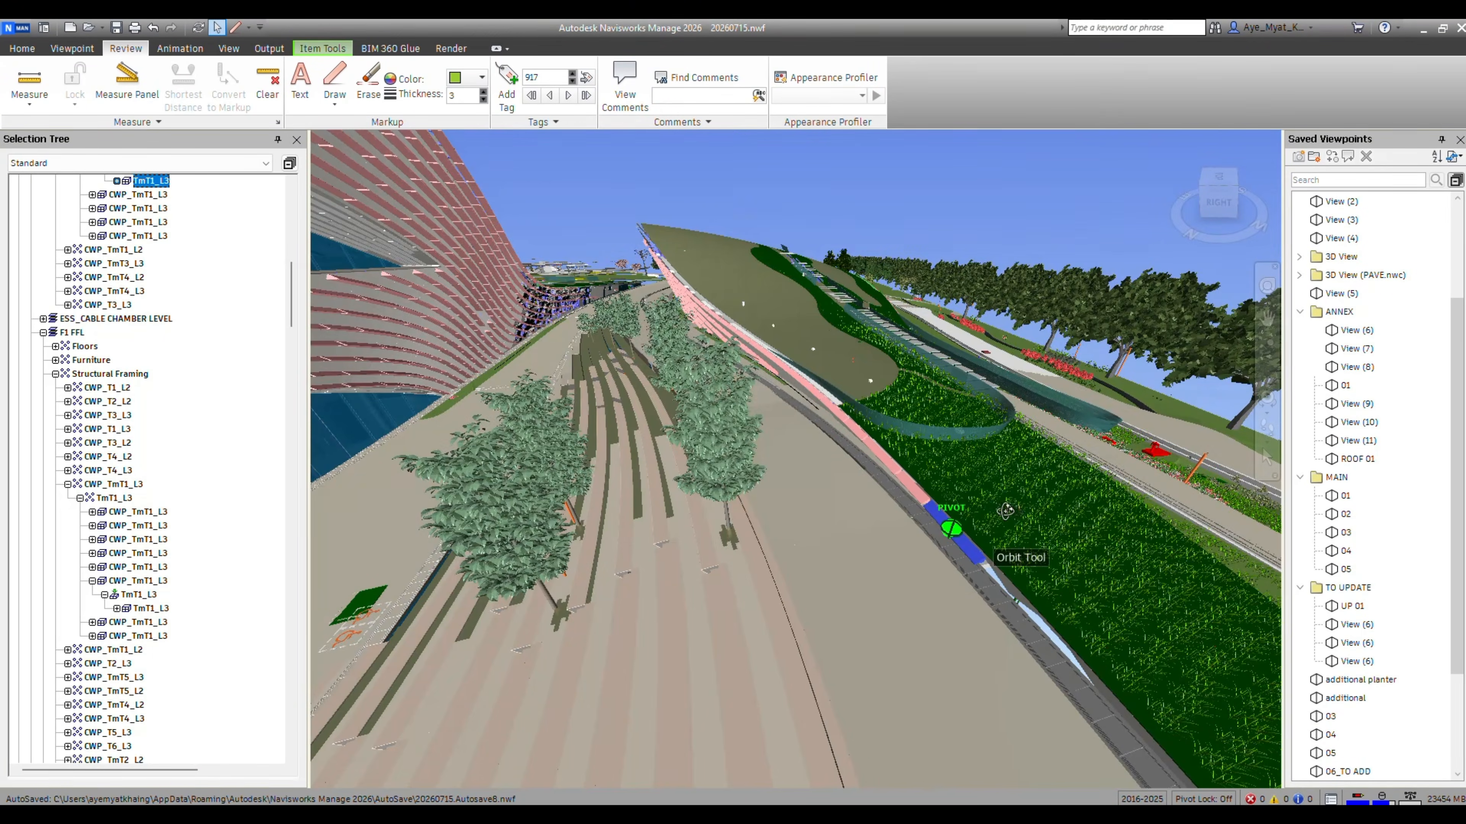
pyautogui.click(923, 814)
pyautogui.click(924, 814)
pyautogui.moveTo(970, 658); pyautogui.dragTo(762, 673, button='middle')
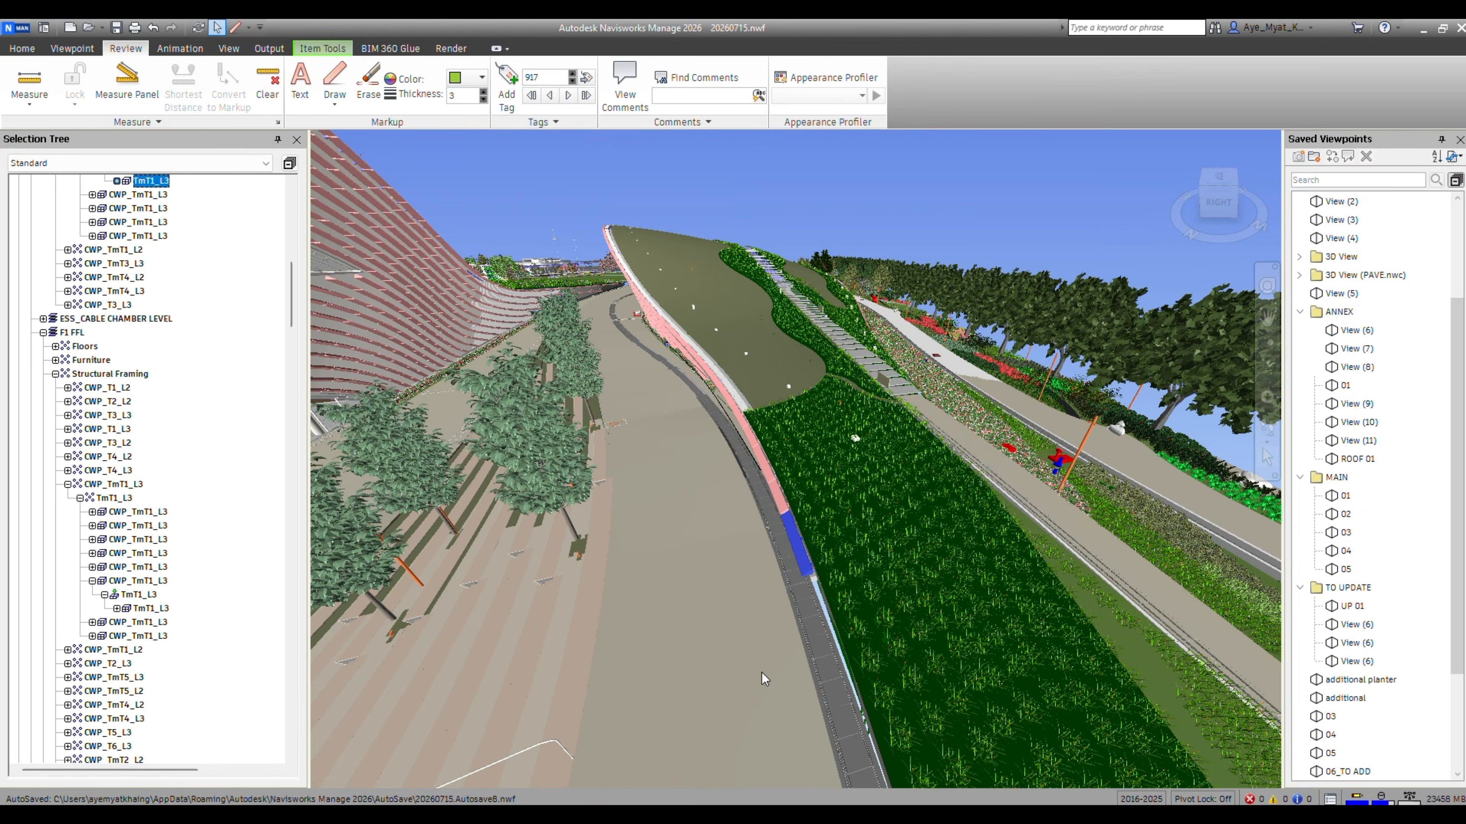
# Switch to Revit and examine the curved roof edge panels and the shrubs along the steps in the 3D view.
pyautogui.click(924, 815)
pyautogui.keyDown('shift'); pyautogui.moveTo(696, 483); pyautogui.dragTo(929, 659, button='middle'); pyautogui.keyUp('shift')
pyautogui.scroll(5, 796, 494)
pyautogui.scroll(-5, 796, 493)
pyautogui.scroll(-3, 760, 342)
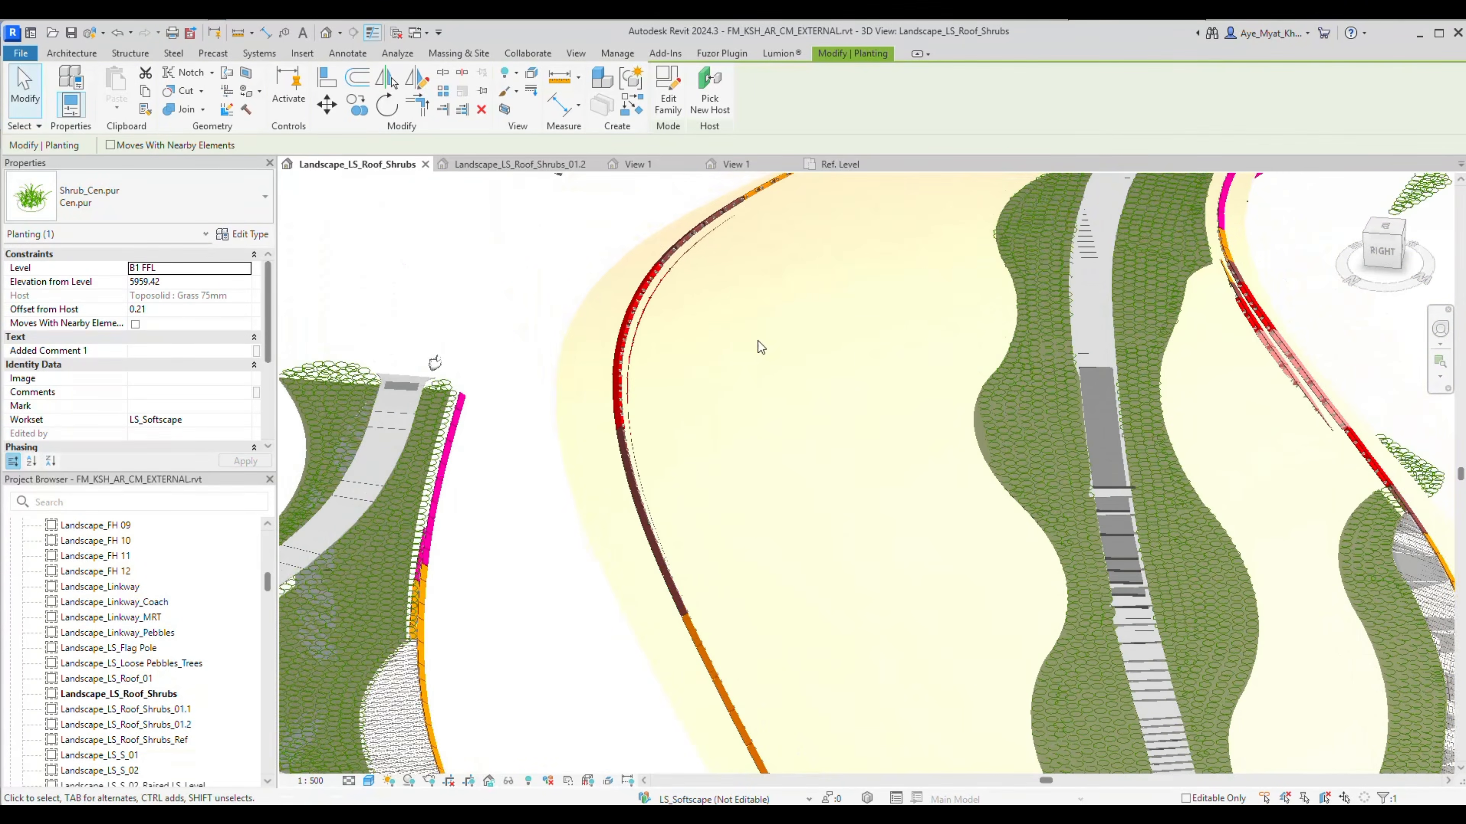
pyautogui.keyDown('shift'); pyautogui.moveTo(760, 342); pyautogui.dragTo(687, 563, button='middle'); pyautogui.keyUp('shift')
pyautogui.scroll(5, 640, 368)
pyautogui.click(645, 367)
pyautogui.scroll(-4, 664, 381)
pyautogui.keyDown('shift'); pyautogui.moveTo(715, 479); pyautogui.dragTo(681, 364, button='middle'); pyautogui.keyUp('shift')
pyautogui.scroll(-2, 664, 393)
pyautogui.moveTo(646, 445); pyautogui.dragTo(735, 559, button='middle')
pyautogui.scroll(4, 736, 558)
# Switch to Navisworks and inspect the grass planting along both sides of the roof steps.
pyautogui.click(924, 814)
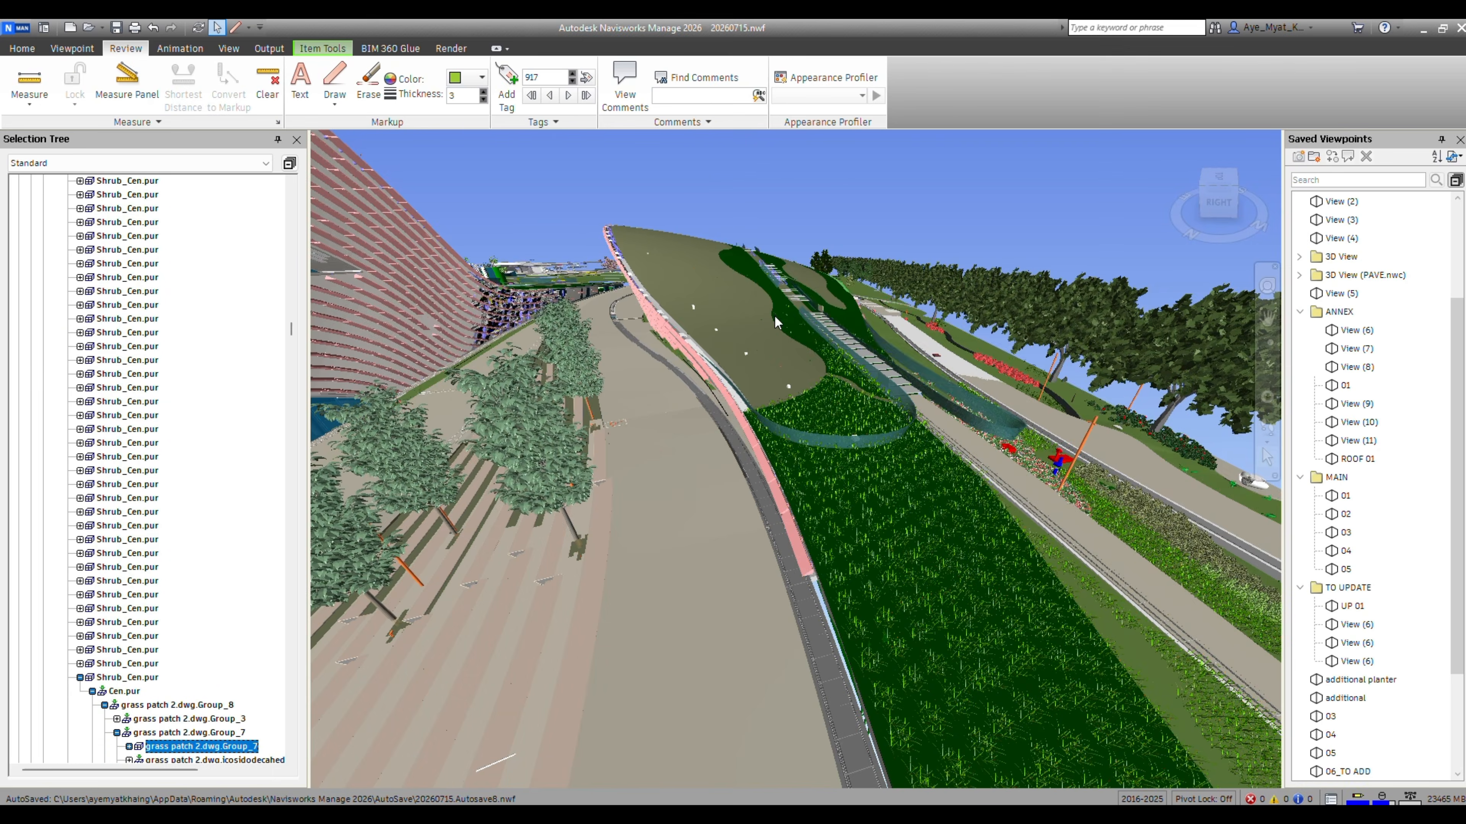
pyautogui.keyDown('shift'); pyautogui.moveTo(775, 320); pyautogui.dragTo(792, 554, button='middle'); pyautogui.keyUp('shift')
pyautogui.moveTo(792, 554); pyautogui.dragTo(797, 475, button='middle')
pyautogui.scroll(3, 762, 370)
pyautogui.scroll(3, 919, 573)
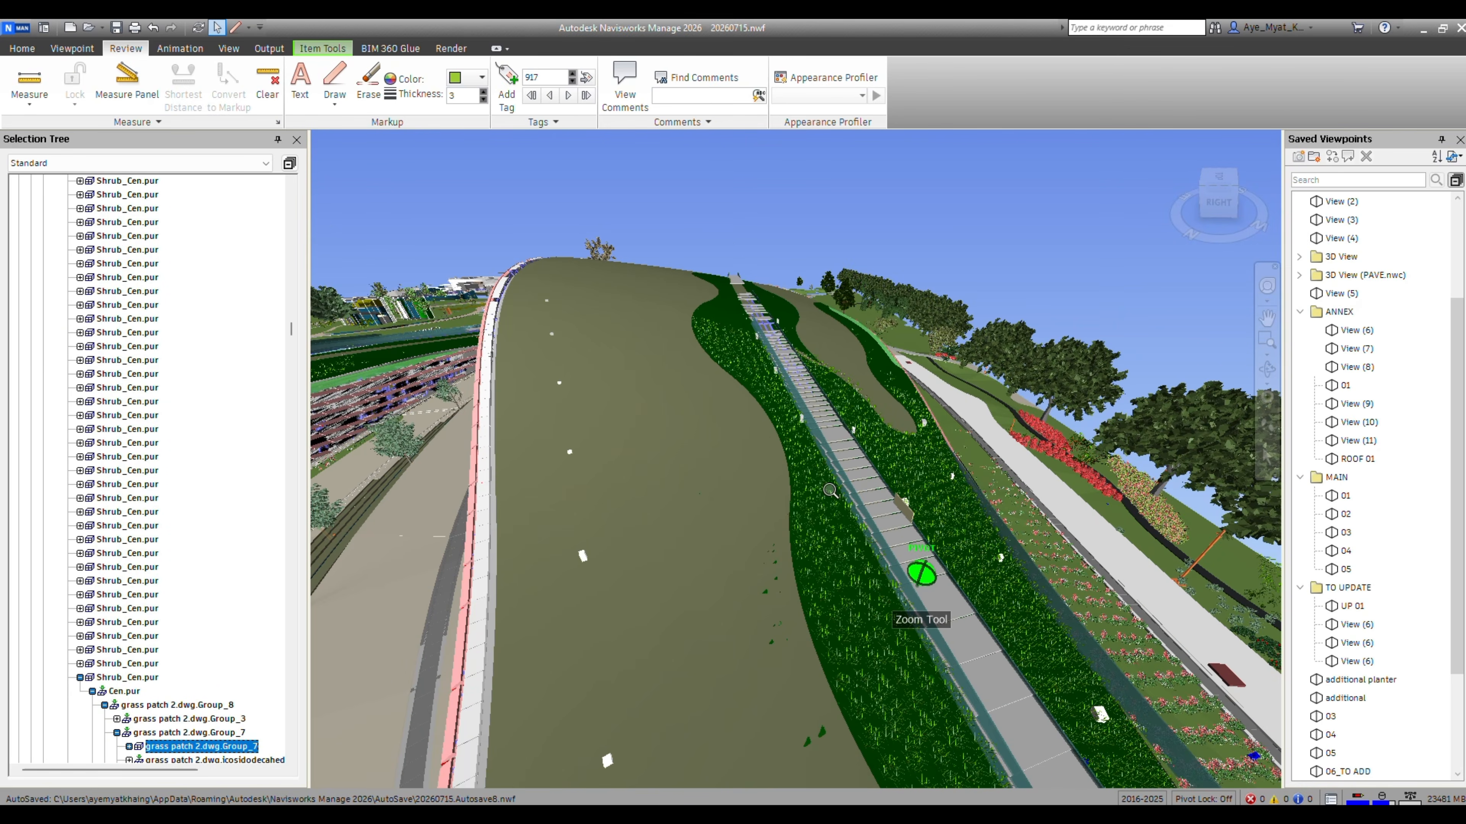
pyautogui.moveTo(919, 573); pyautogui.dragTo(714, 568, button='middle')
pyautogui.scroll(5, 697, 468)
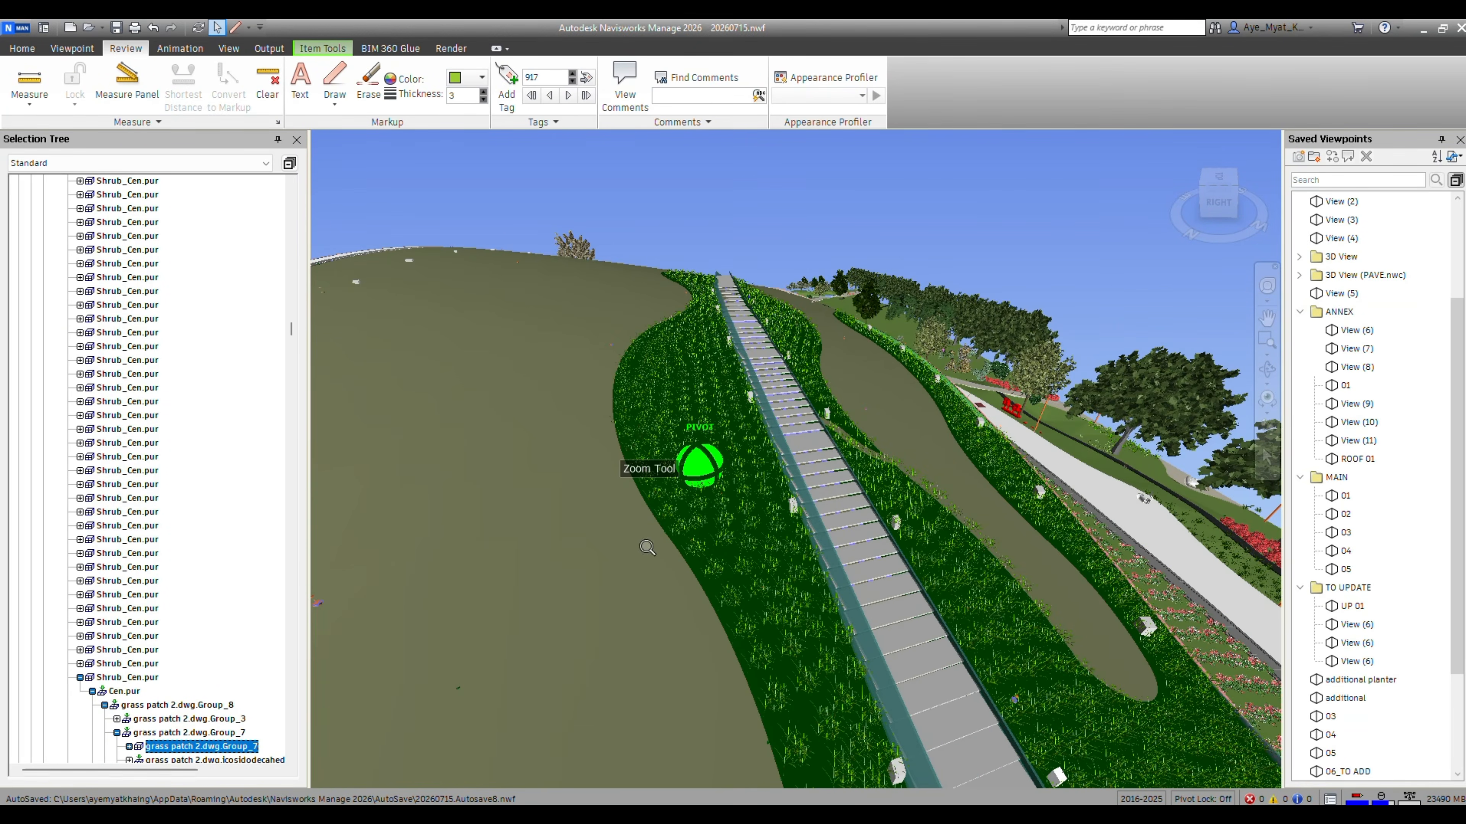
pyautogui.scroll(-2, 662, 591)
pyautogui.scroll(-2, 690, 562)
pyautogui.scroll(-2, 691, 475)
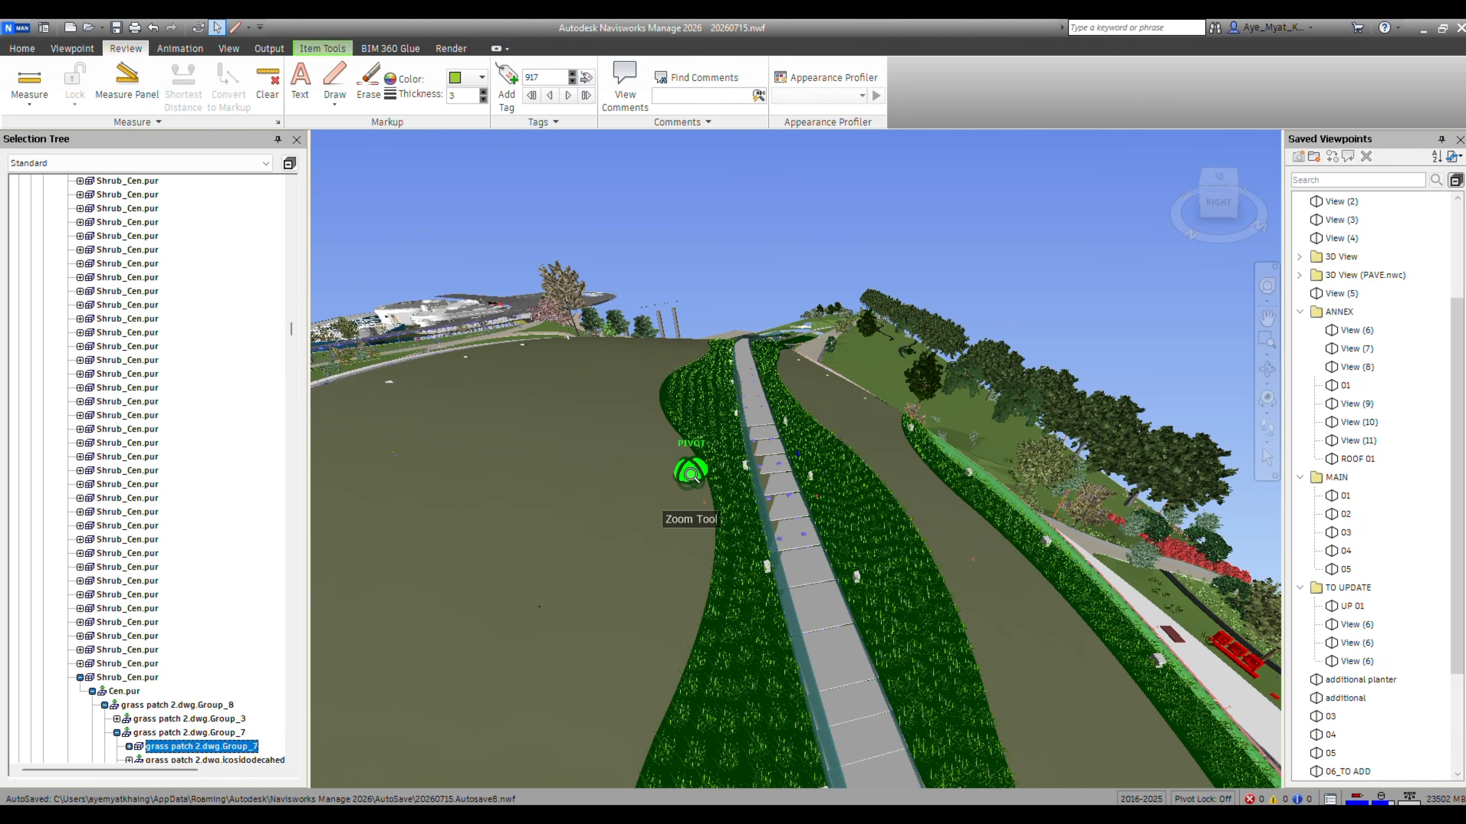
pyautogui.click(772, 465)
pyautogui.scroll(3, 695, 413)
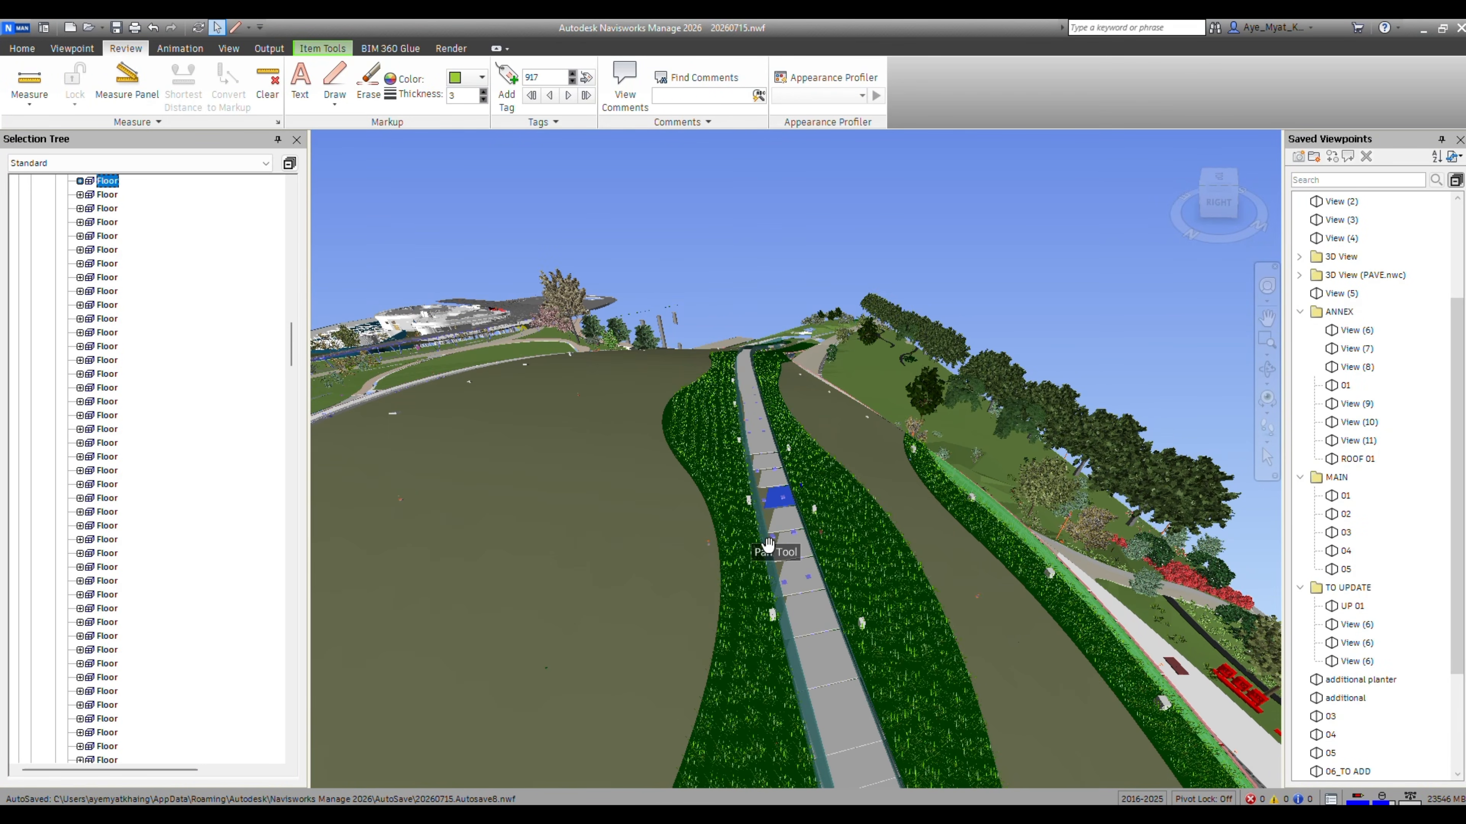
# Switch back to Revit, orient the 3D view to the top, and turn off the FM_CWP_GFRC_CM.rvt link.
pyautogui.hotkey('alt', 'Tab')
pyautogui.click(1386, 245)
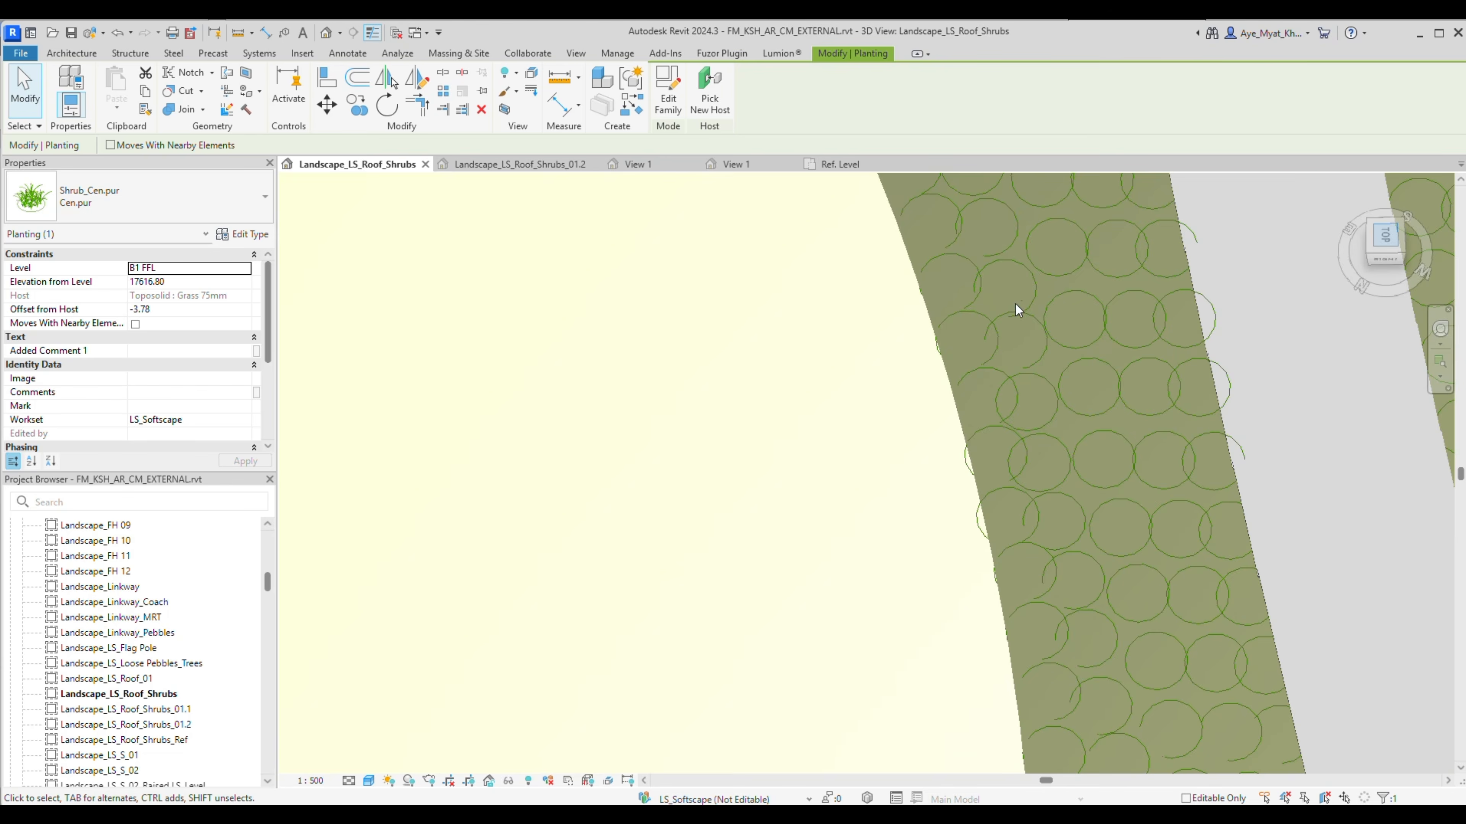
pyautogui.scroll(-4, 811, 500)
pyautogui.press('v')
pyautogui.press('g')
pyautogui.click(1274, 235)
pyautogui.click(835, 397)
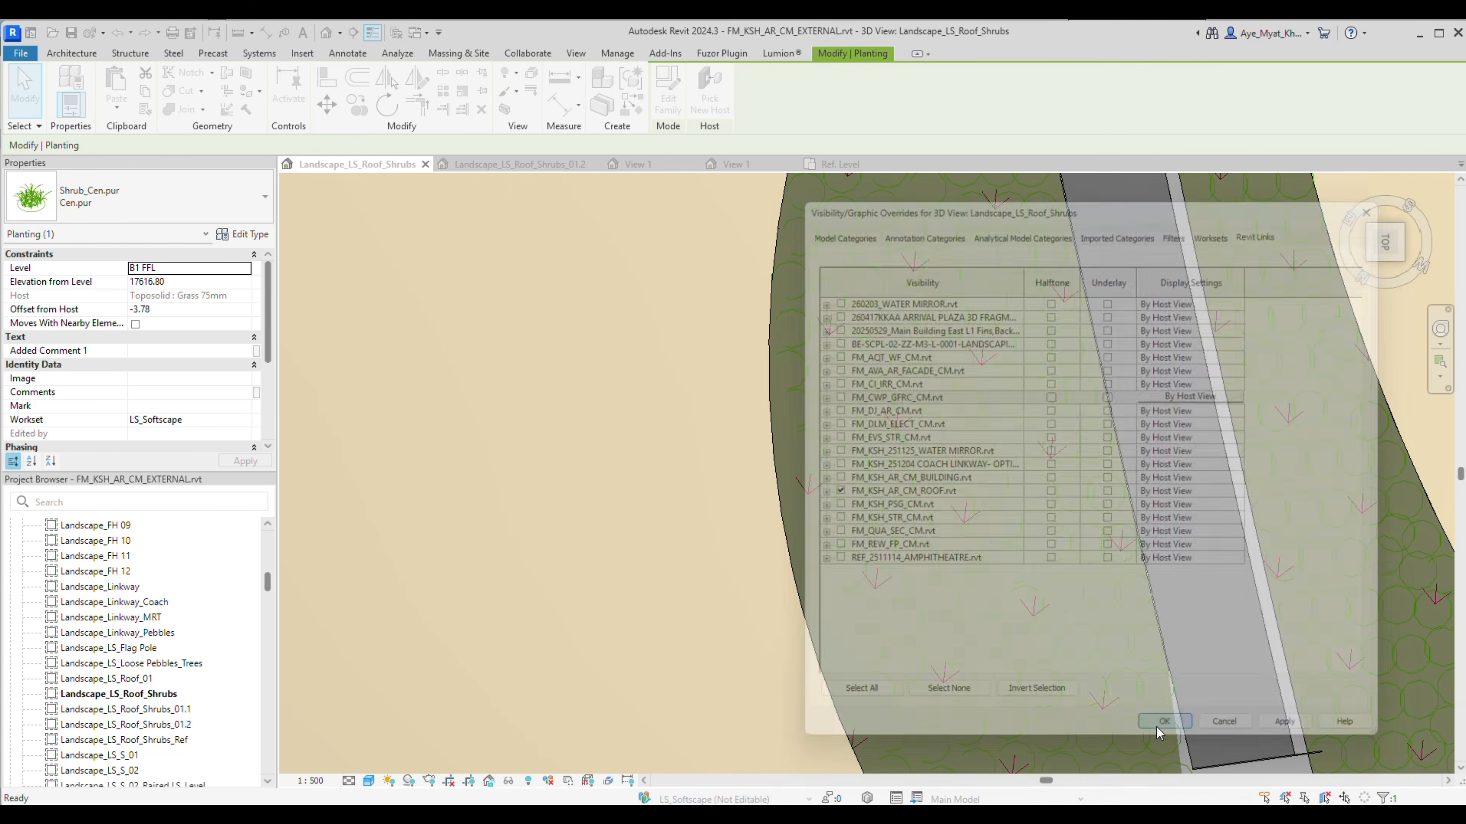
pyautogui.click(1178, 730)
# Set the 3D view's visual style to Wireframe.
pyautogui.click(407, 687)
pyautogui.click(368, 780)
pyautogui.click(404, 682)
# Copy a shrub near the curved grass boundary into the gap beside it.
pyautogui.click(819, 463)
pyautogui.moveTo(820, 498); pyautogui.dragTo(707, 344, button='middle')
pyautogui.press('c')
pyautogui.press('o')
pyautogui.scroll(3, 692, 296)
pyautogui.click(693, 294)
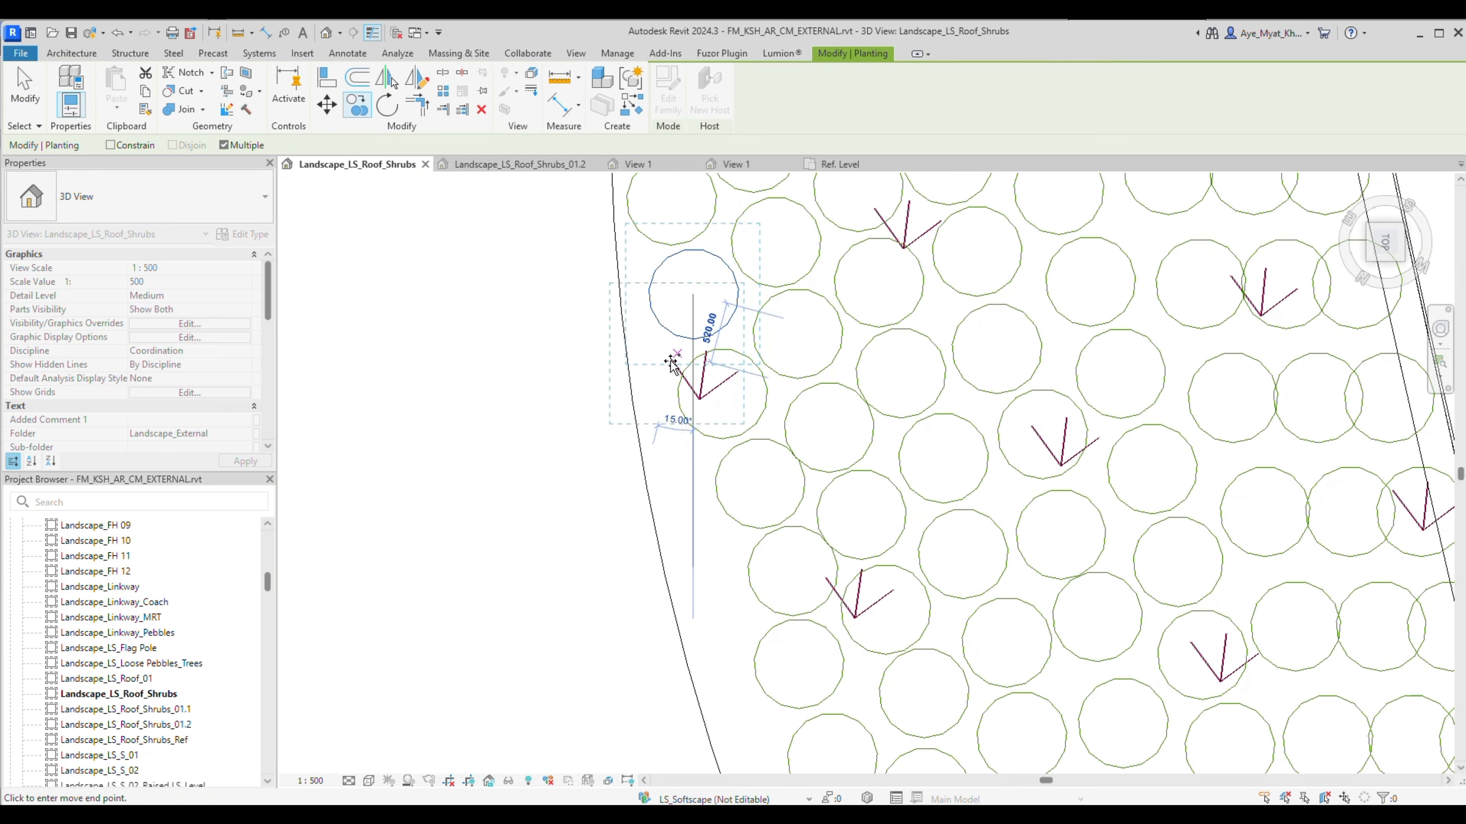
pyautogui.click(683, 378)
pyautogui.press('Escape')
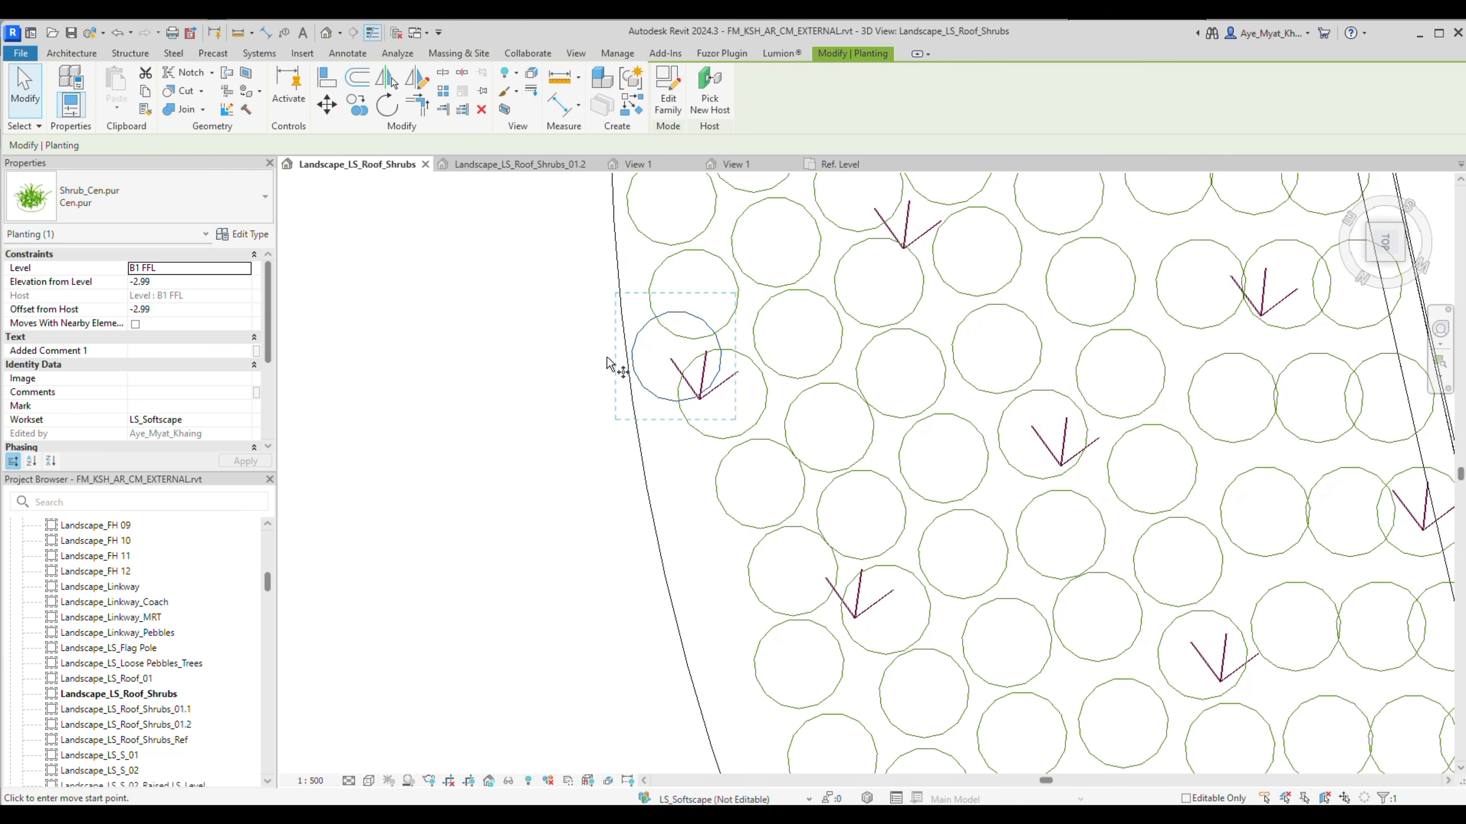
# Copy the new shrub repeatedly along the curved grass boundary to fill the gaps inside it.
pyautogui.press('c')
pyautogui.press('o')
pyautogui.click(629, 367)
pyautogui.click(615, 263)
pyautogui.click(638, 448)
pyautogui.click(651, 523)
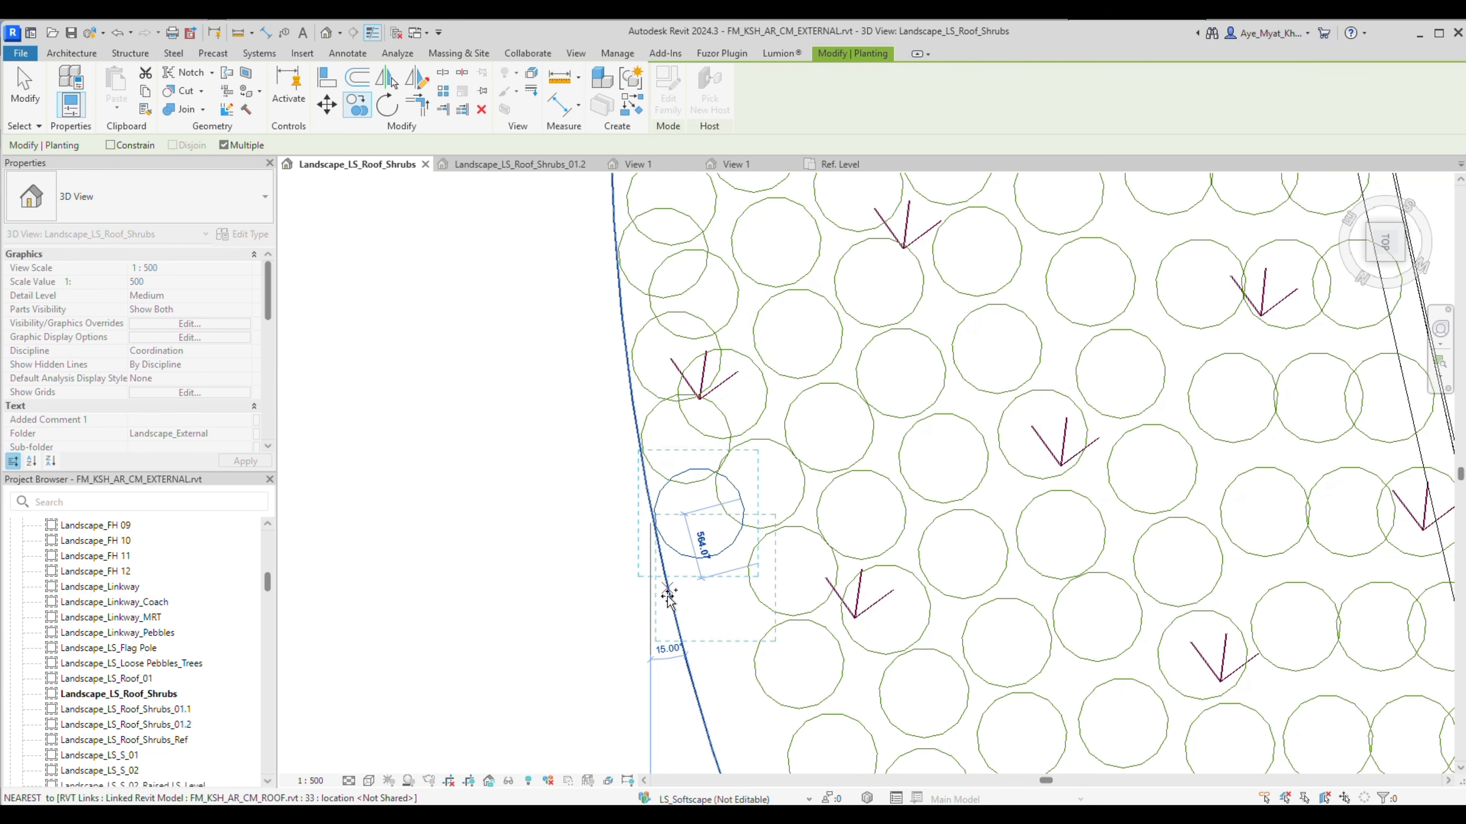
pyautogui.moveTo(665, 608); pyautogui.dragTo(584, 422, button='middle')
pyautogui.moveTo(650, 599); pyautogui.dragTo(529, 362, button='middle')
pyautogui.click(565, 453)
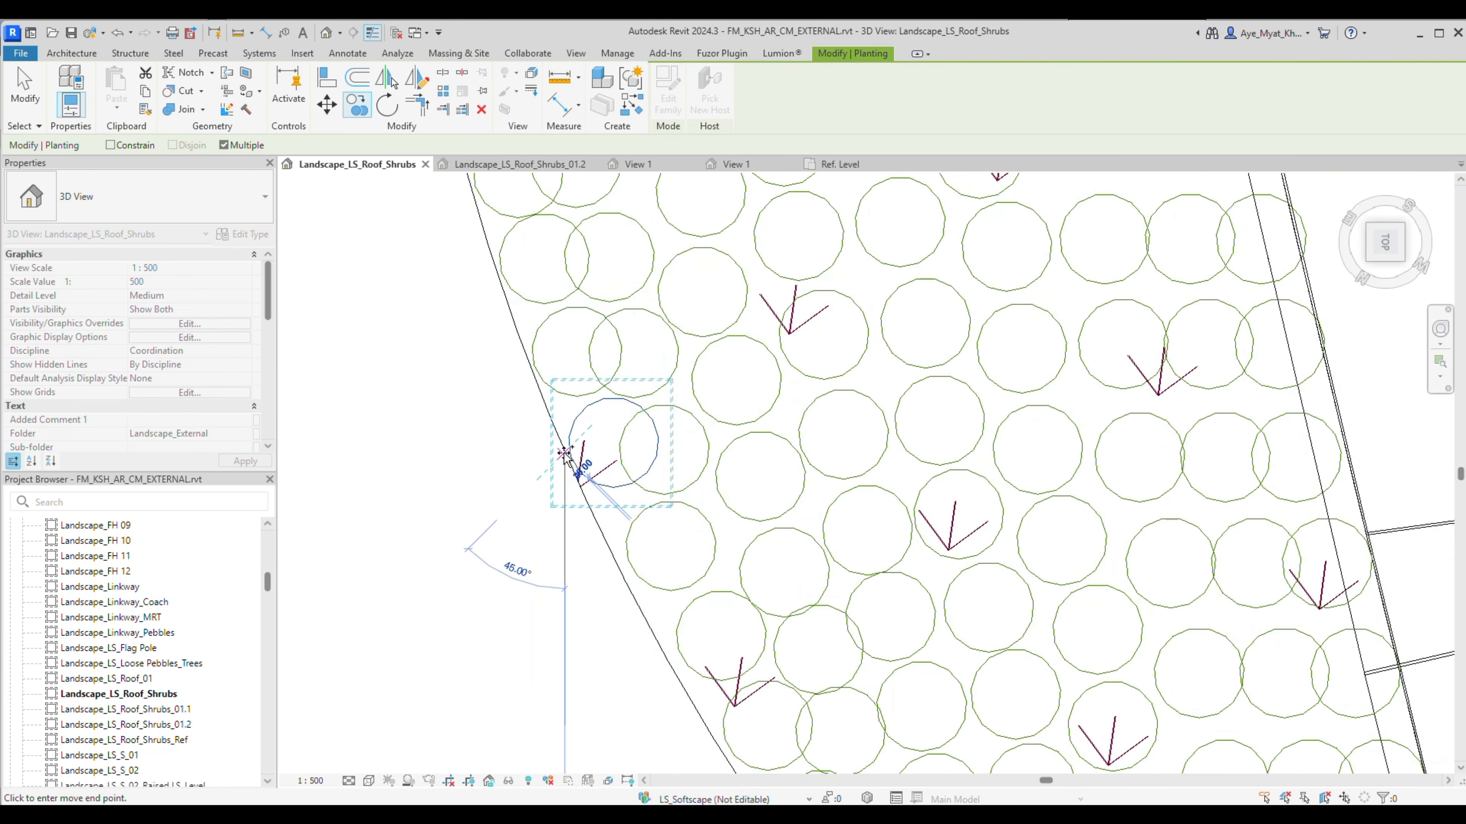
pyautogui.press('Escape')
# Copy a boundary shrub to the next gap farther along the curved grass edge.
pyautogui.click(547, 328)
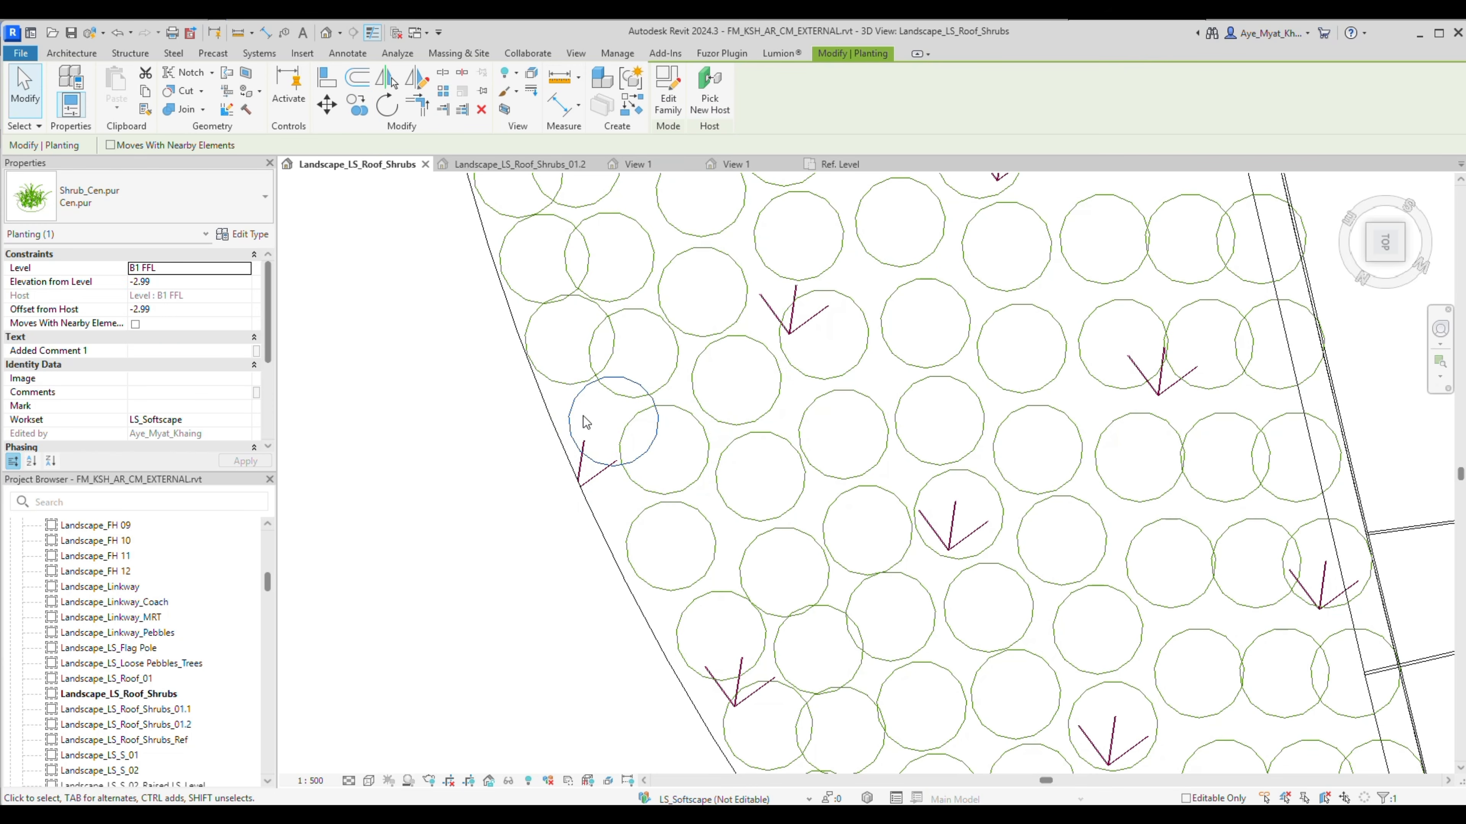
pyautogui.press('c')
pyautogui.press('o')
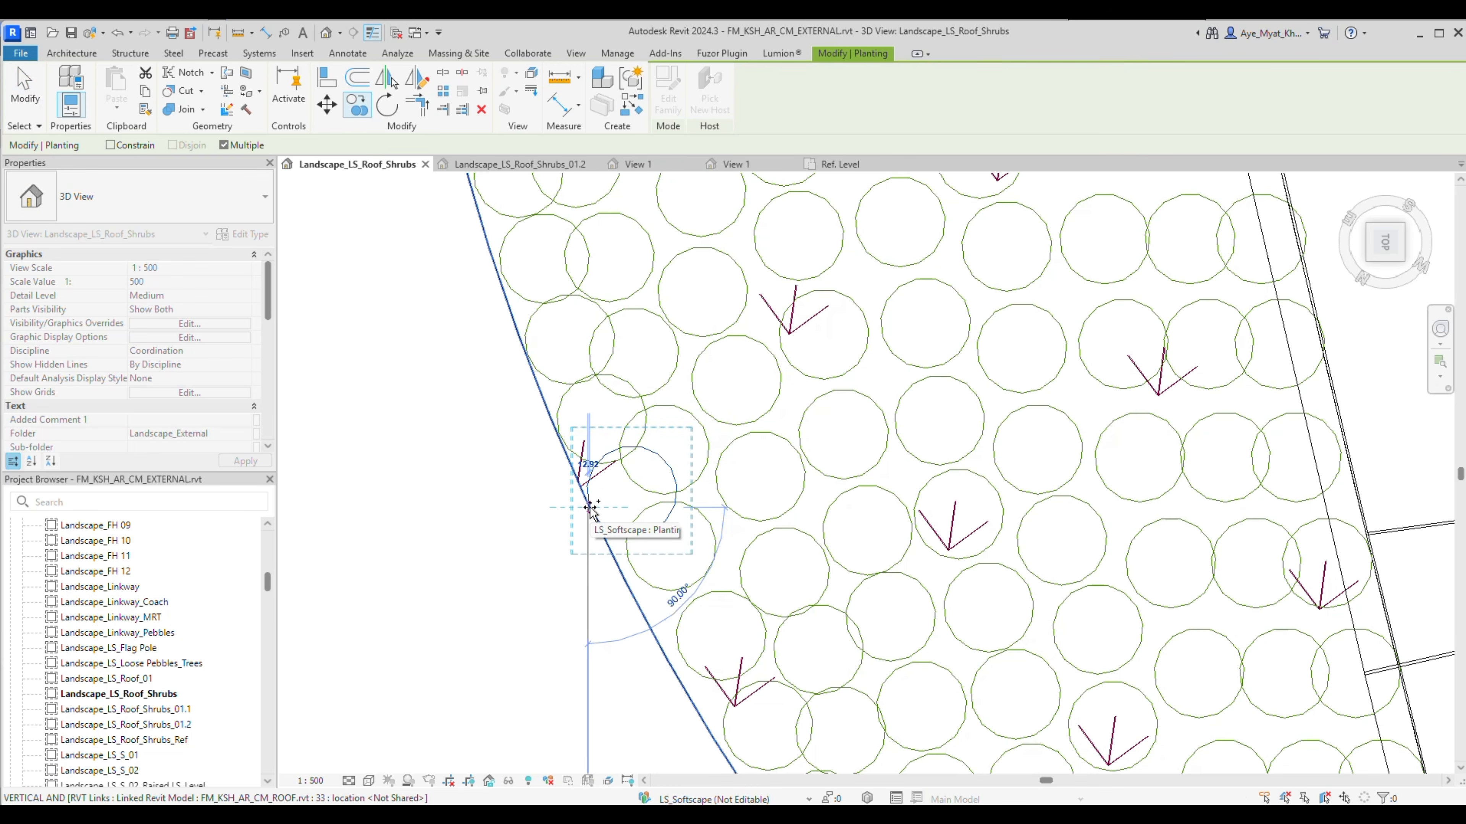
pyautogui.press('Escape')
# Move an overlapping shrub at the curved grass boundary to even out the spacing.
pyautogui.scroll(2, 641, 575)
pyautogui.click(637, 573)
pyautogui.moveTo(713, 578); pyautogui.dragTo(577, 278, button='middle')
pyautogui.click(593, 408)
pyautogui.moveTo(582, 414); pyautogui.dragTo(611, 487, button='middle')
pyautogui.click(590, 452)
pyautogui.press('m')
pyautogui.press('v')
pyautogui.click(572, 331)
pyautogui.click(588, 367)
# Move the following shrubs along the curved boundary so they sit inside the grass edge with less overlap.
pyautogui.moveTo(594, 323); pyautogui.dragTo(648, 494, button='middle')
pyautogui.click(633, 313)
pyautogui.click(656, 290)
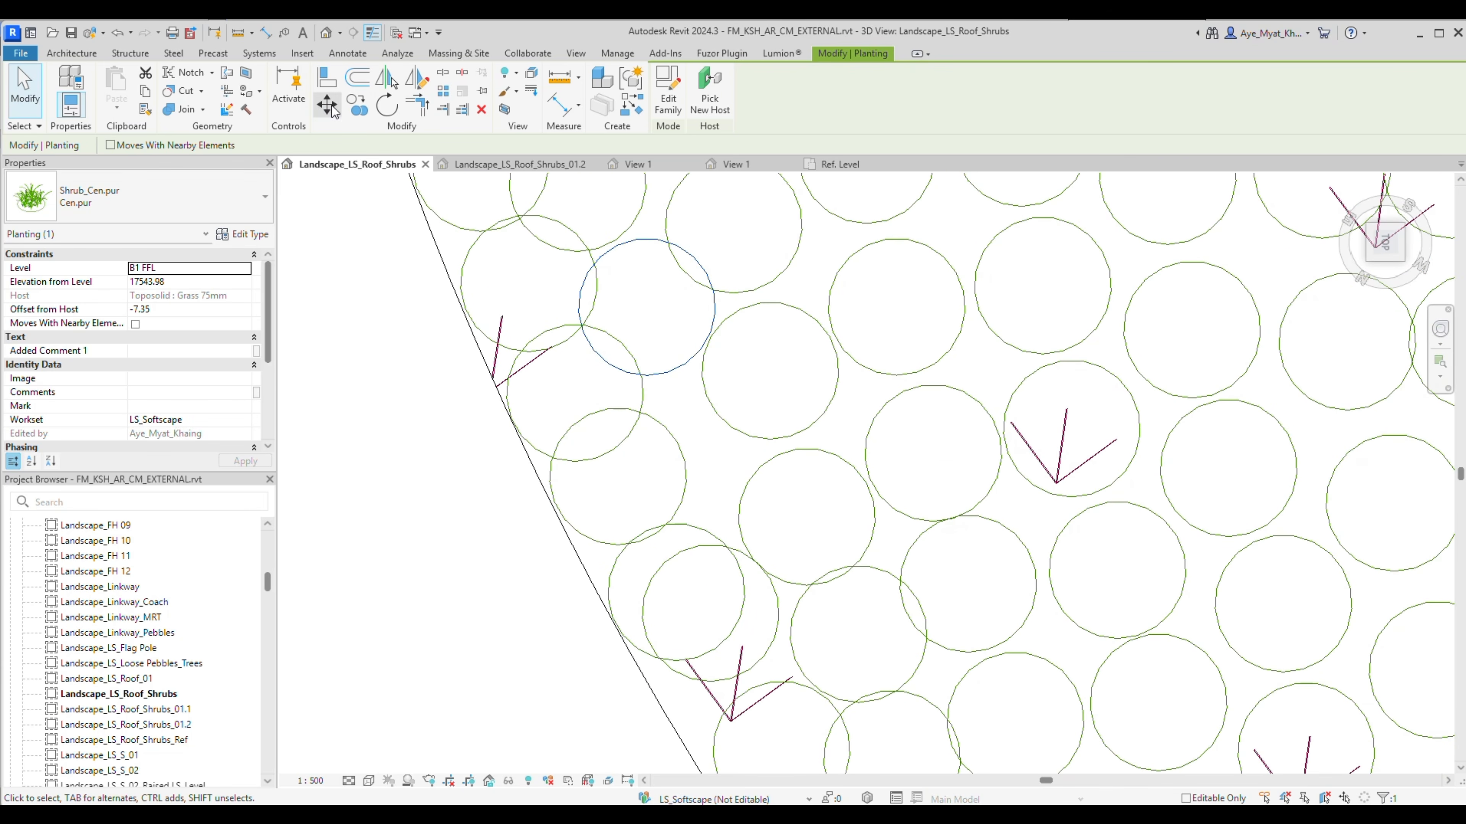
pyautogui.click(716, 454)
pyautogui.moveTo(748, 637); pyautogui.dragTo(585, 336, button='middle')
pyautogui.click(327, 110)
pyautogui.click(515, 375)
pyautogui.click(528, 439)
pyautogui.scroll(-2, 539, 401)
pyautogui.click(609, 476)
pyautogui.click(327, 108)
pyautogui.click(569, 473)
pyautogui.click(570, 491)
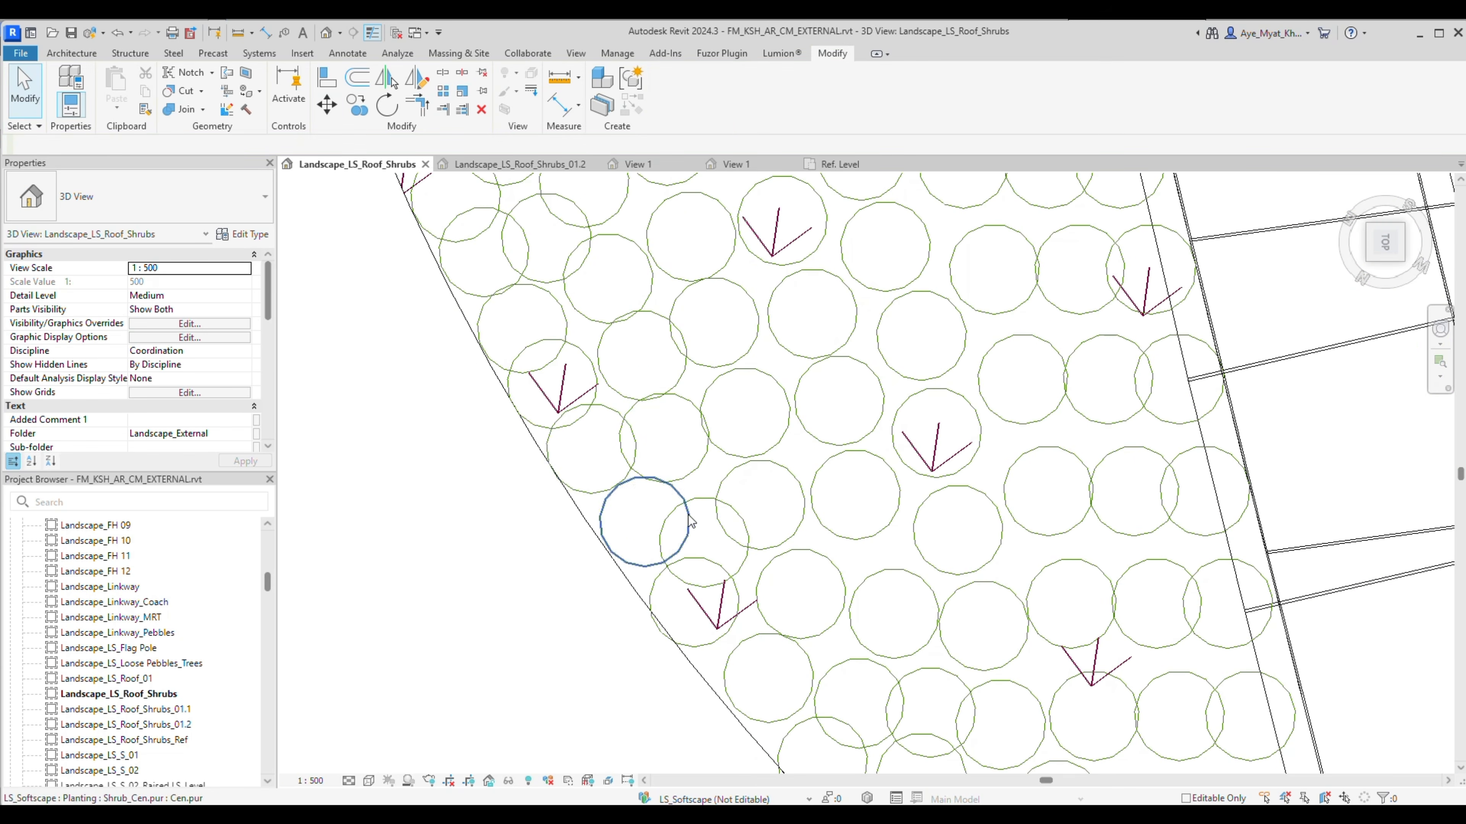
# Adjust the positions of the shrubs farther down the curved boundary to close the remaining gaps.
pyautogui.scroll(-1, 691, 522)
pyautogui.click(638, 419)
pyautogui.press('m')
pyautogui.press('v')
pyautogui.click(328, 109)
pyautogui.click(612, 442)
pyautogui.click(618, 450)
pyautogui.click(327, 107)
pyautogui.click(602, 439)
pyautogui.click(630, 475)
# Copy the boundary shrub about 500 mm back along the grass edge into the open gap.
pyautogui.click(355, 110)
pyautogui.click(626, 478)
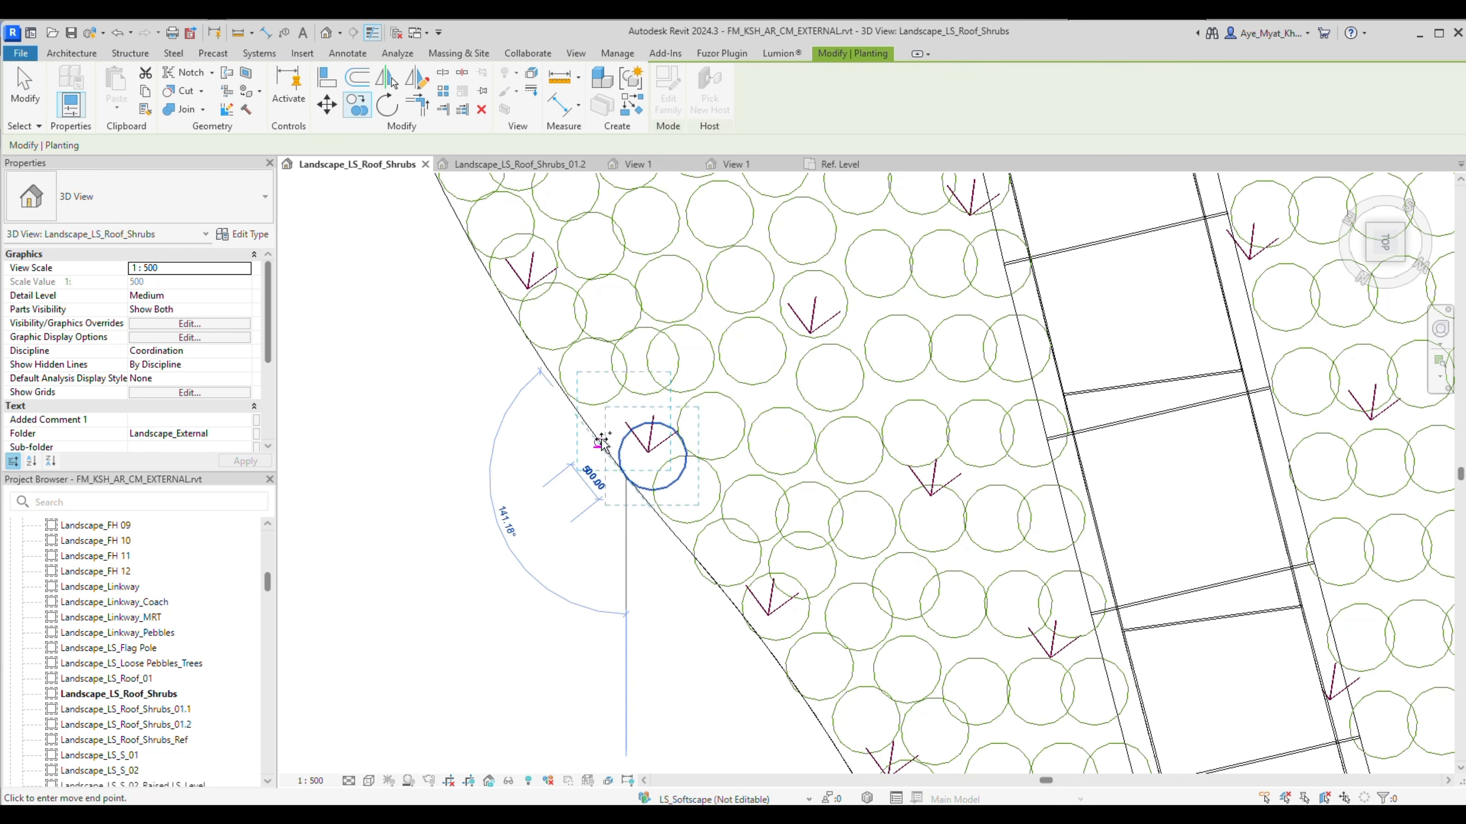
pyautogui.click(599, 439)
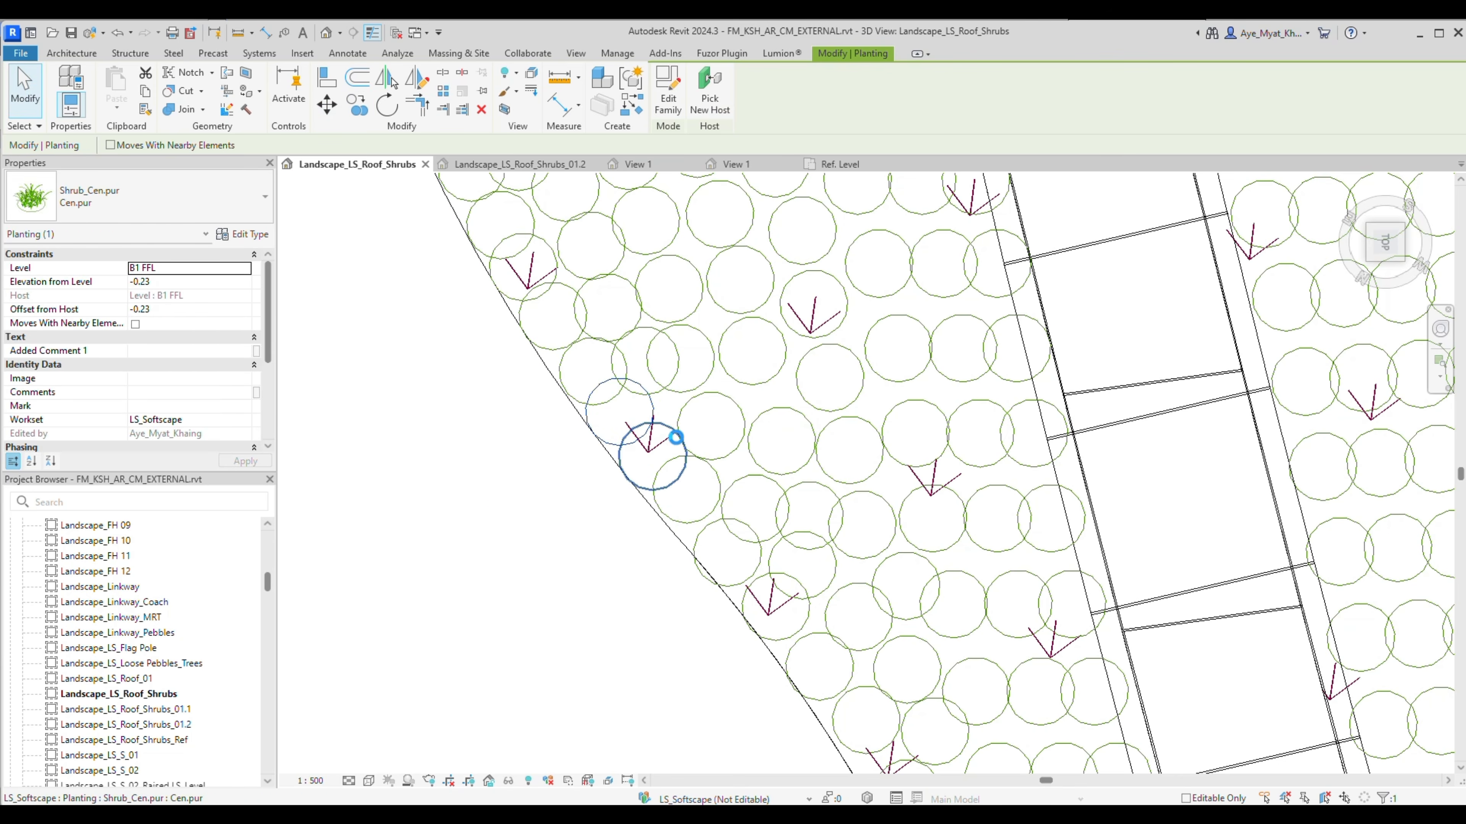
pyautogui.click(694, 524)
# Move a shrub overhanging the narrow grass strip beside the steps inward from the grass edge.
pyautogui.scroll(-5, 702, 514)
pyautogui.moveTo(801, 687); pyautogui.dragTo(701, 310, button='middle')
pyautogui.scroll(5, 748, 604)
pyautogui.click(755, 562)
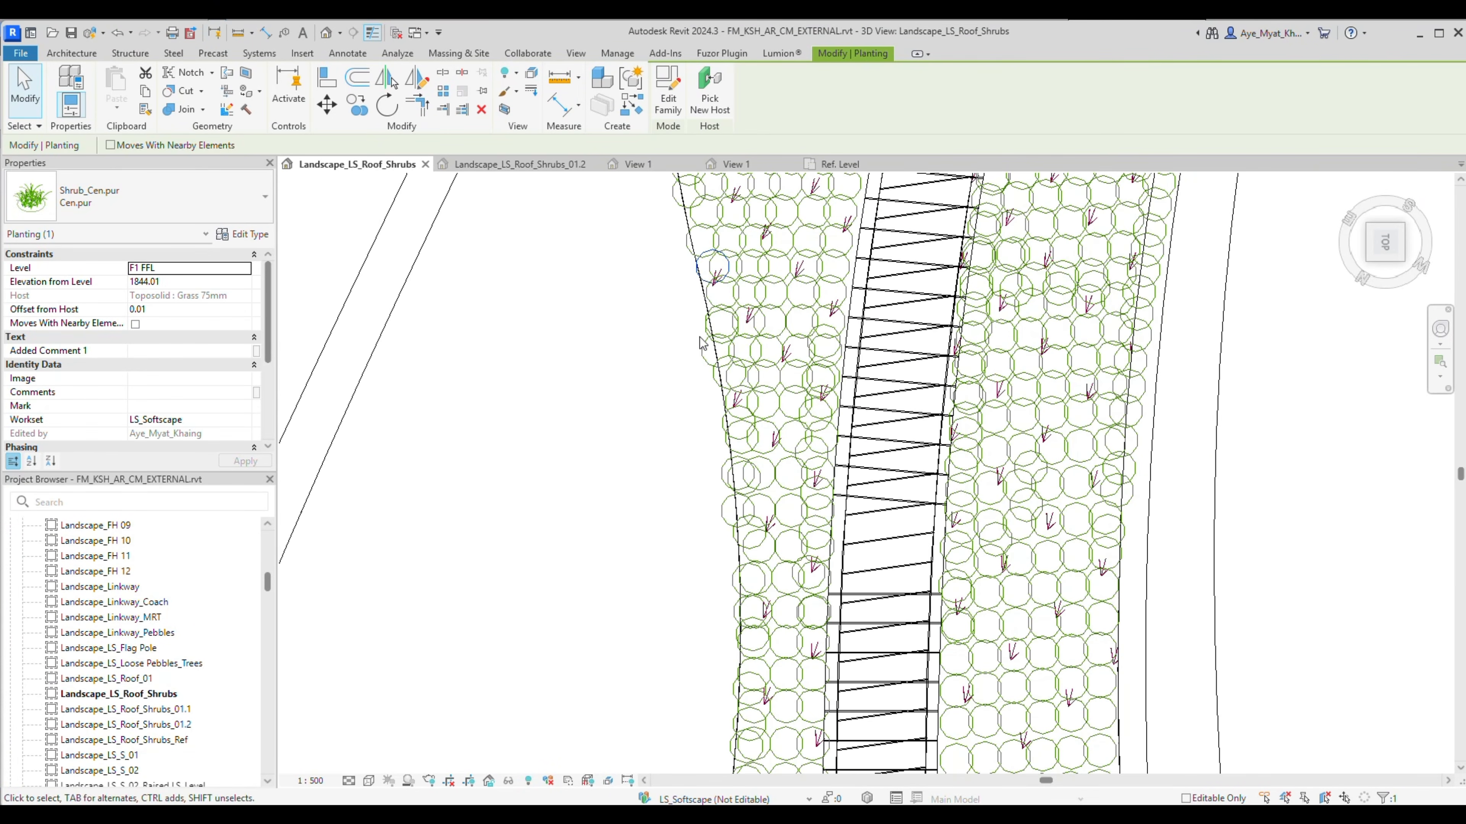
pyautogui.click(326, 106)
pyautogui.click(722, 510)
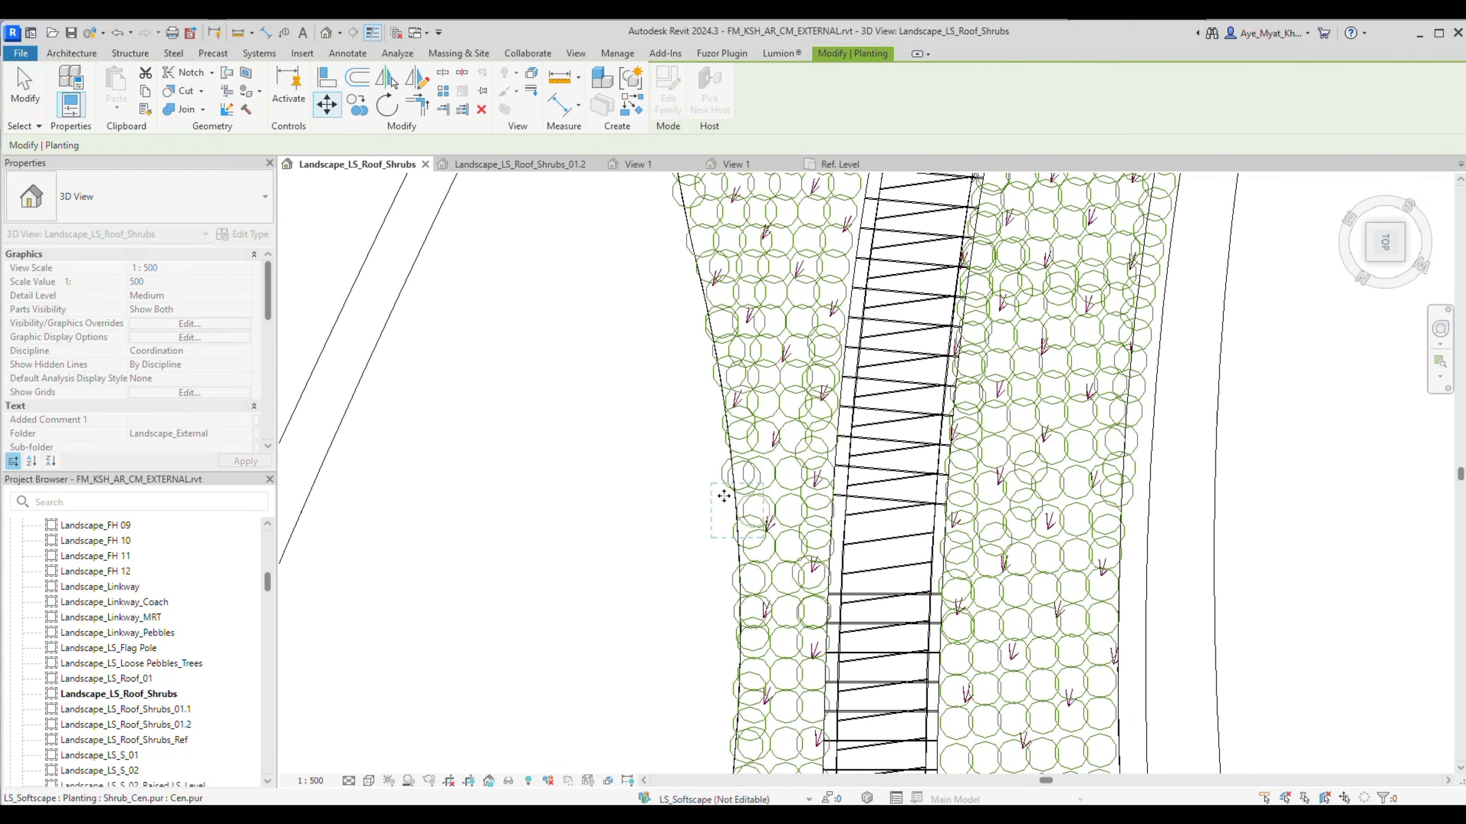
pyautogui.click(738, 511)
# Reposition another edge shrub on the narrow grass strip so it stays within the boundary.
pyautogui.scroll(3, 725, 484)
pyautogui.click(723, 479)
pyautogui.click(327, 105)
pyautogui.click(720, 459)
pyautogui.click(745, 410)
pyautogui.scroll(-3, 786, 423)
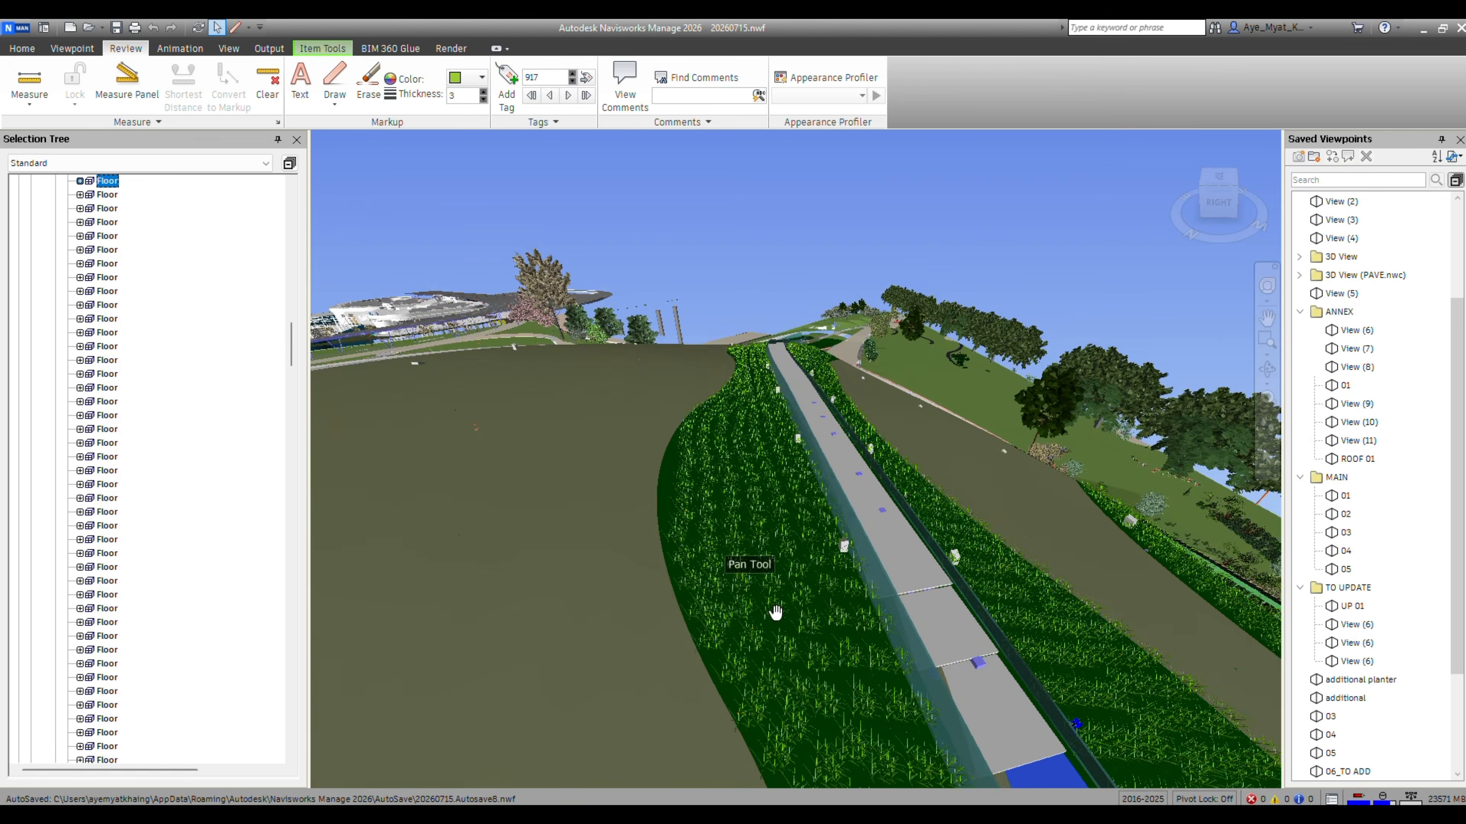
# Inspect the far end of the grass strips and the path-side edge panels in Navisworks.
pyautogui.scroll(2, 788, 514)
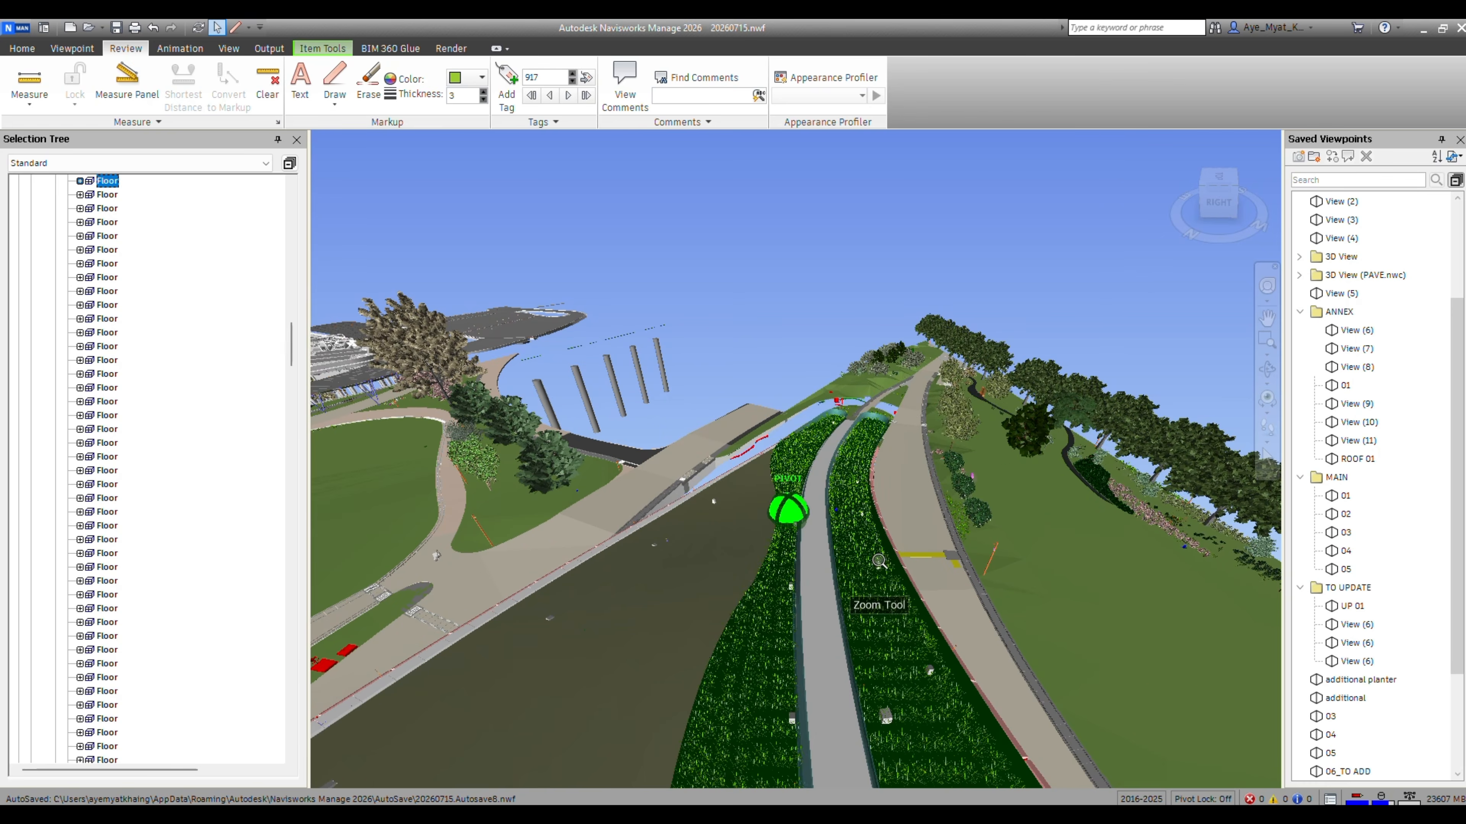
pyautogui.click(905, 557)
pyautogui.keyDown('shift'); pyautogui.moveTo(905, 557); pyautogui.dragTo(745, 558, button='middle'); pyautogui.keyUp('shift')
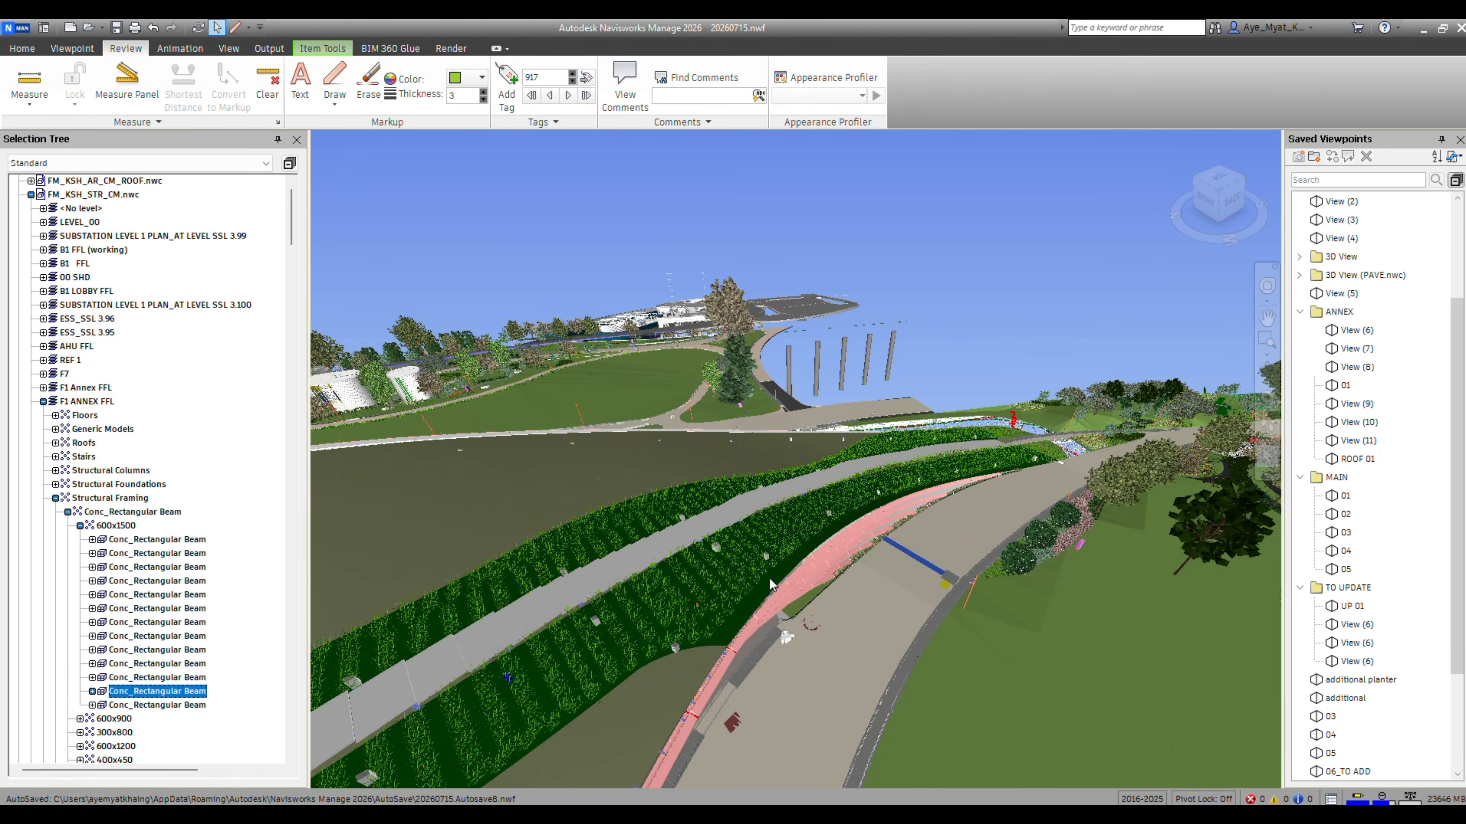
# Switch to Revit, orbit to the path side, and turn on the FM_CWP_GFRC_CM.rvt link in the 3D view.
pyautogui.click(855, 813)
pyautogui.keyDown('shift'); pyautogui.moveTo(1063, 537); pyautogui.dragTo(923, 658, button='middle'); pyautogui.keyUp('shift')
pyautogui.click(923, 658)
pyautogui.press('v')
pyautogui.press('g')
pyautogui.click(1269, 231)
pyautogui.click(835, 396)
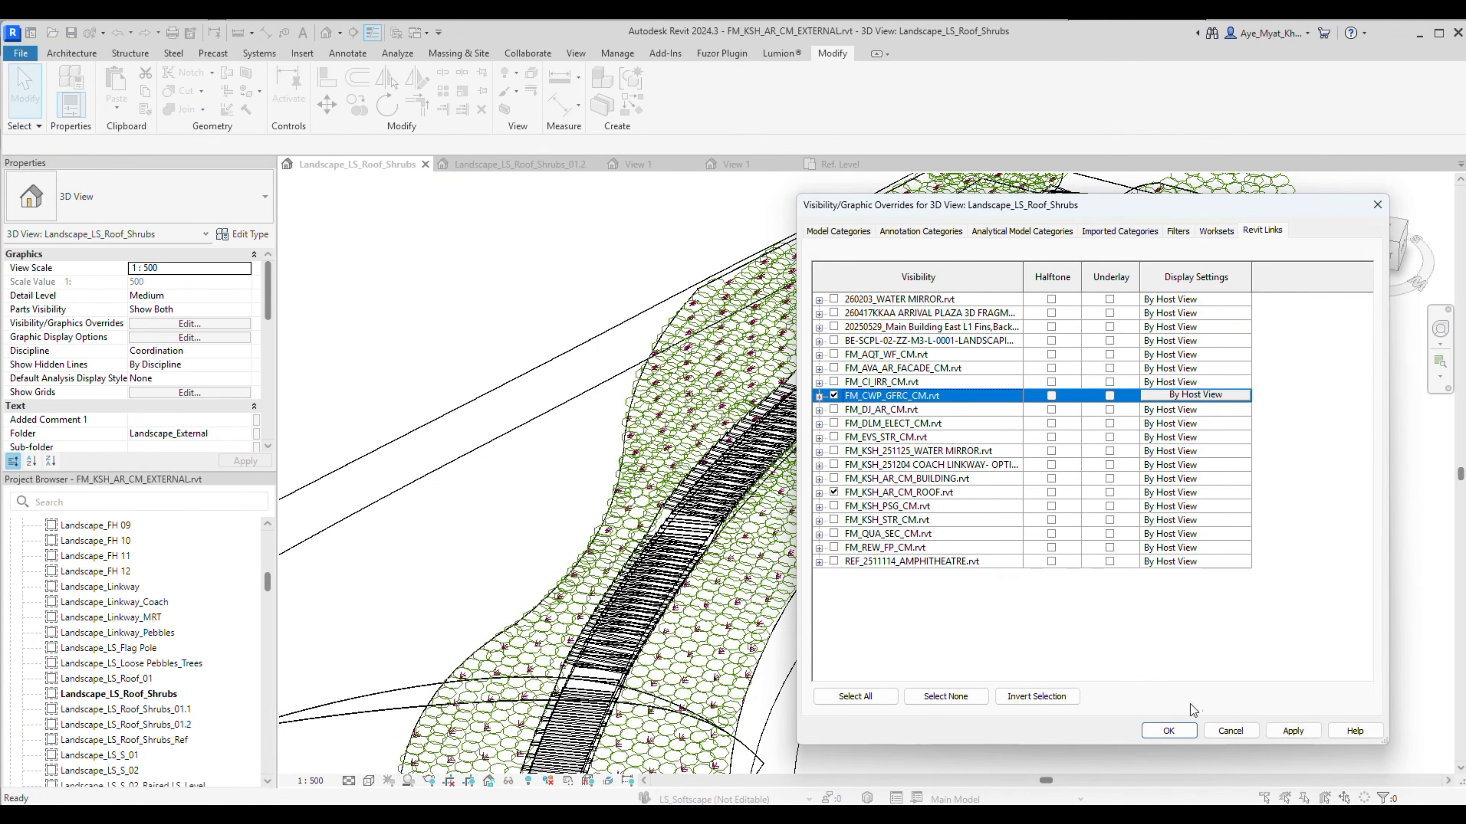
pyautogui.click(1171, 731)
# Return the 3D view to a color-filled visual style and select a linked edge panel beside the grass.
pyautogui.click(369, 781)
pyautogui.click(402, 733)
pyautogui.press('Tab')
pyautogui.click(912, 486)
pyautogui.keyDown('shift'); pyautogui.moveTo(911, 491); pyautogui.dragTo(900, 529, button='middle'); pyautogui.keyUp('shift')
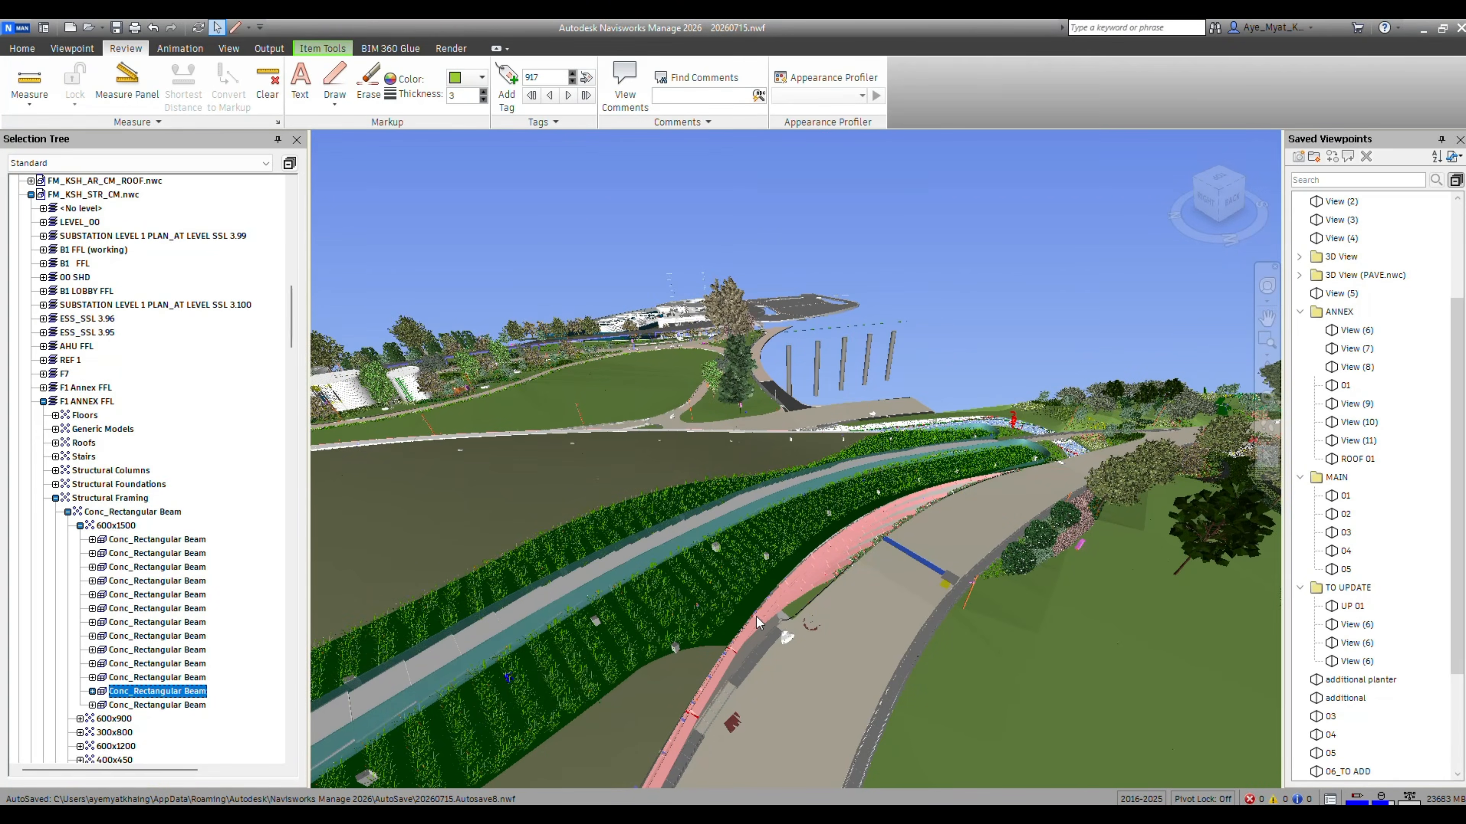
# Inspect the path-side grass edge, its panels and the panel row's end in Navisworks, comparing with Revit.
pyautogui.click(856, 524)
pyautogui.moveTo(865, 581); pyautogui.dragTo(819, 566, button='middle')
pyautogui.click(790, 514)
pyautogui.click(811, 507)
pyautogui.moveTo(847, 501); pyautogui.dragTo(1062, 456, button='middle')
pyautogui.scroll(3, 972, 508)
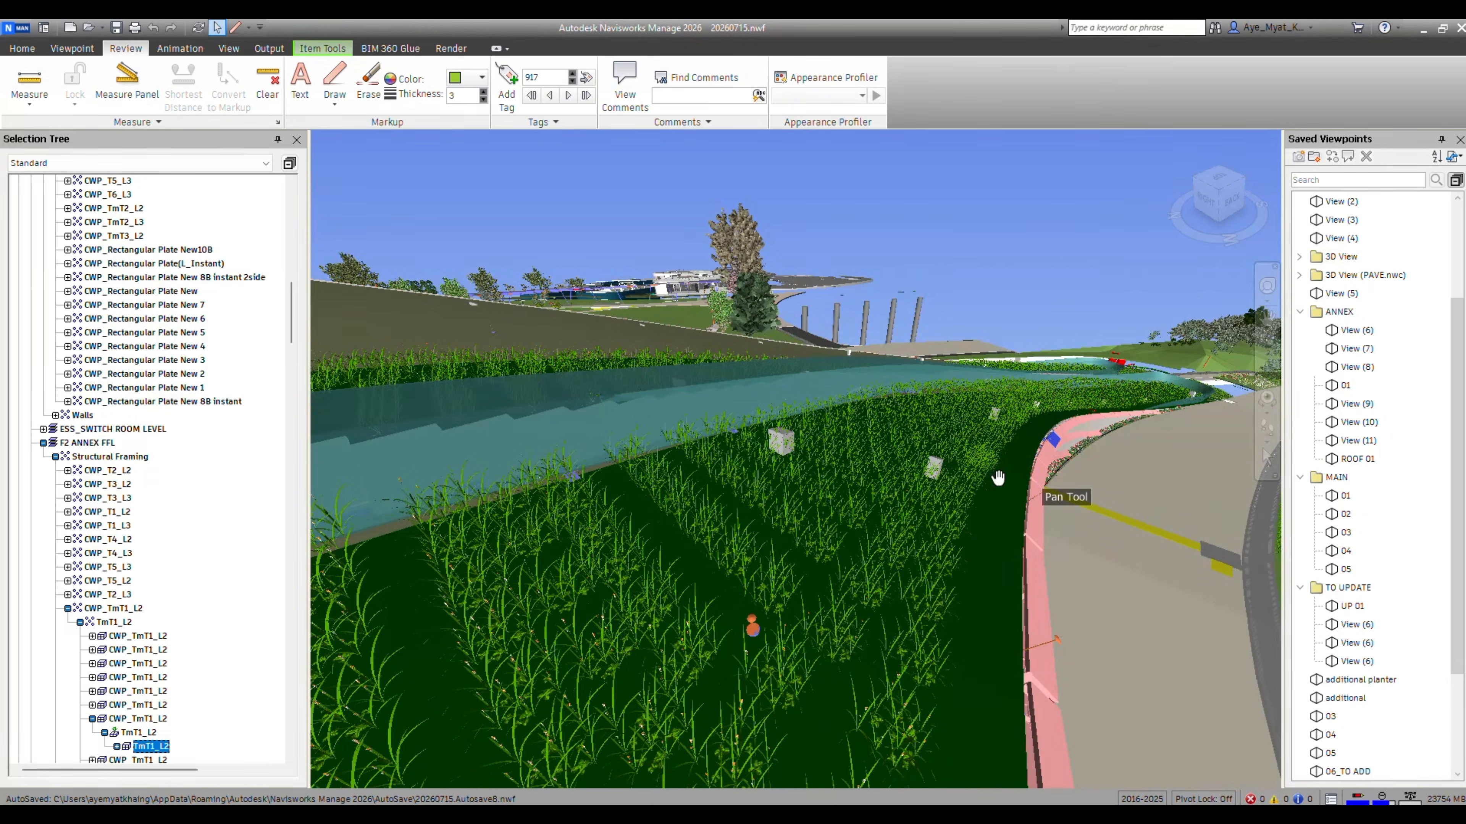
pyautogui.scroll(-2, 998, 479)
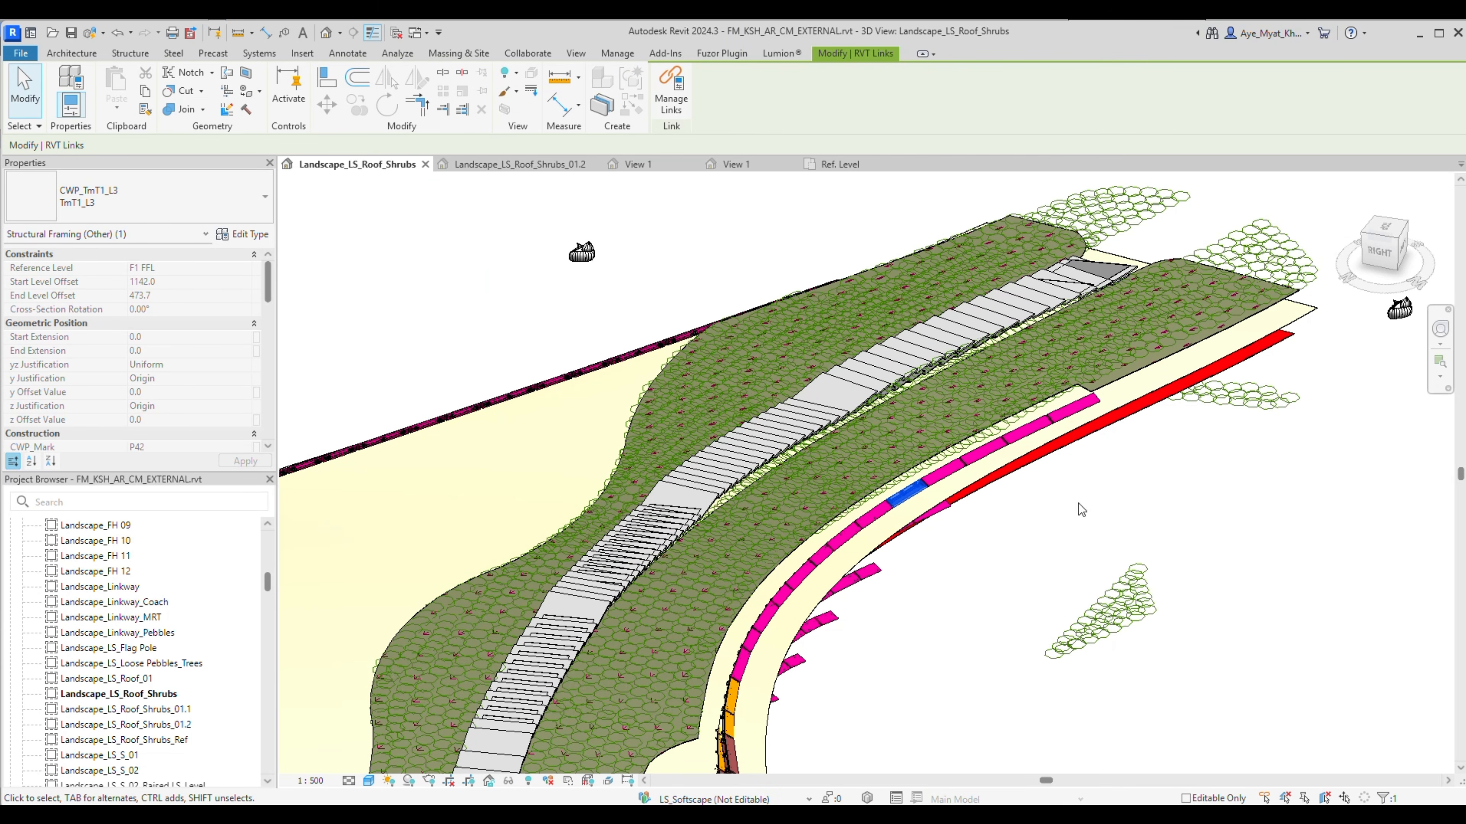
pyautogui.hotkey('alt', 'Tab')
pyautogui.click(1082, 484)
pyautogui.moveTo(1096, 484); pyautogui.dragTo(1033, 533, button='middle')
pyautogui.scroll(3, 977, 535)
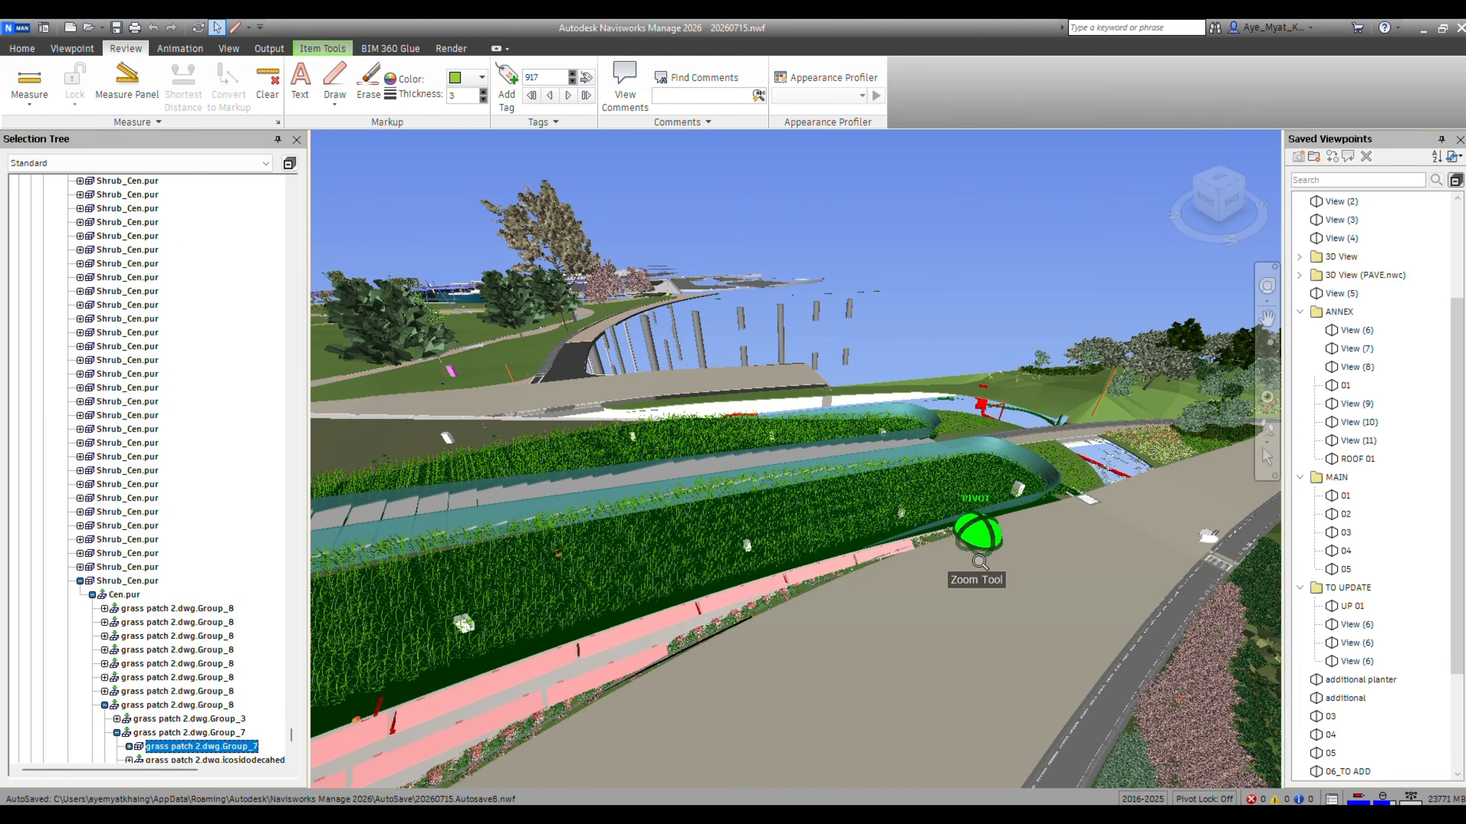
# Compare the grass end and last edge panels in Revit with the same area in Navisworks.
pyautogui.hotkey('alt', 'Tab')
pyautogui.moveTo(1168, 462); pyautogui.dragTo(1059, 610, button='middle')
pyautogui.scroll(3, 1059, 611)
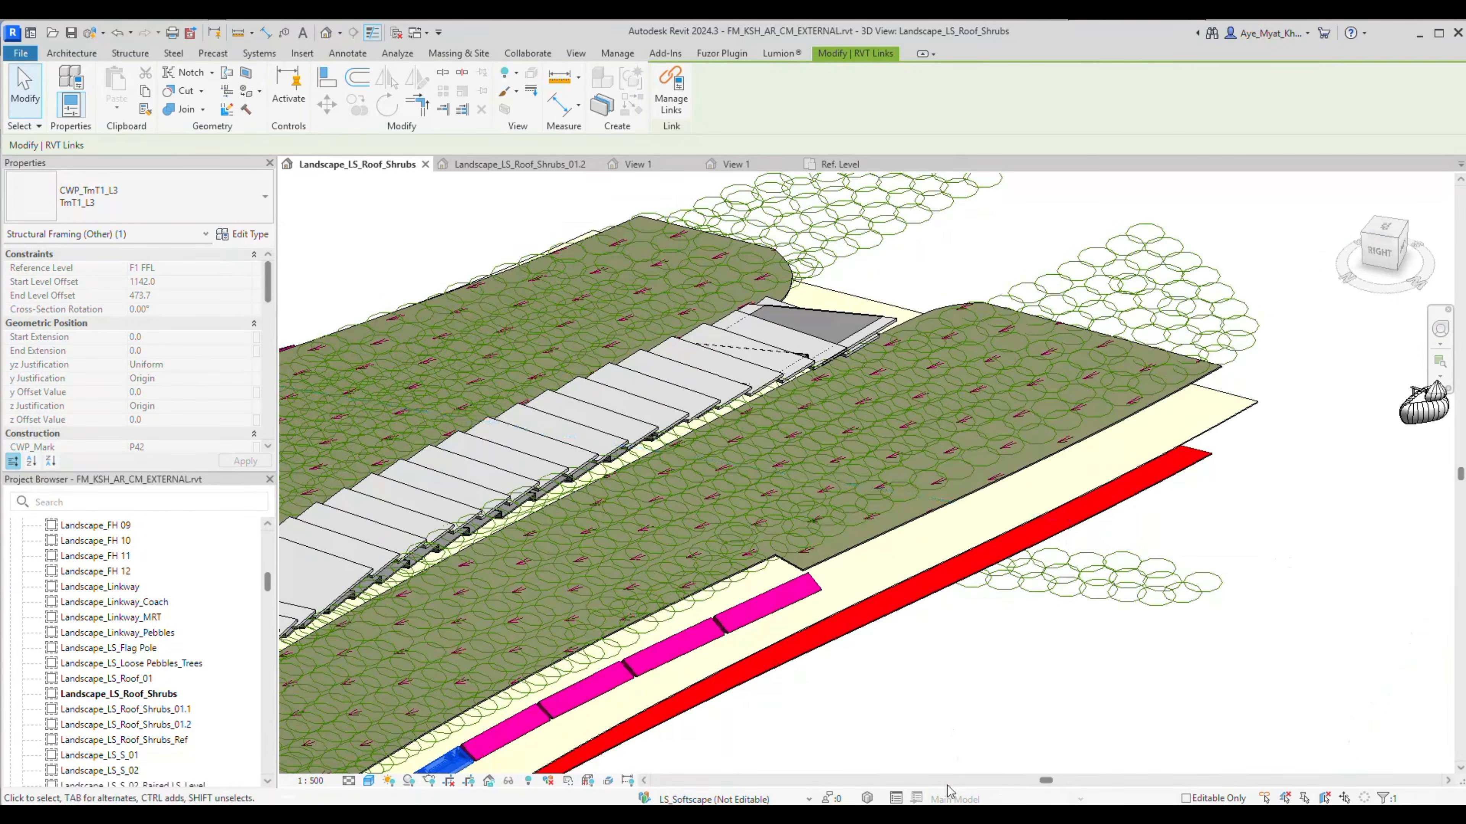
pyautogui.hotkey('alt', 'Tab')
pyautogui.click(872, 556)
pyautogui.keyDown('shift'); pyautogui.moveTo(872, 555); pyautogui.dragTo(912, 467, button='middle'); pyautogui.keyUp('shift')
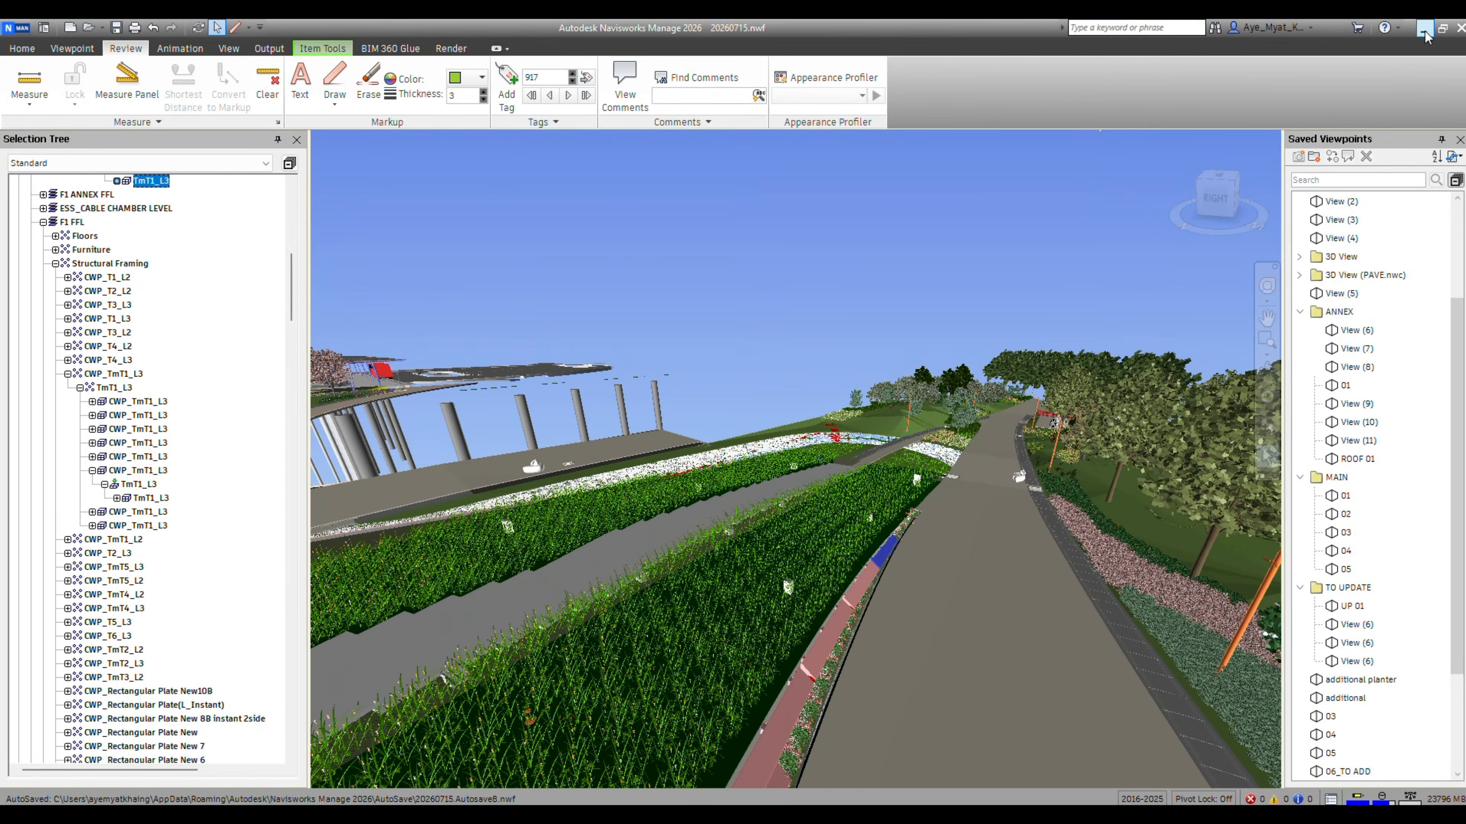
# Switch to Revit and delete the first shrubs overhanging the path-side grass edge.
pyautogui.hotkey('alt', 'Tab')
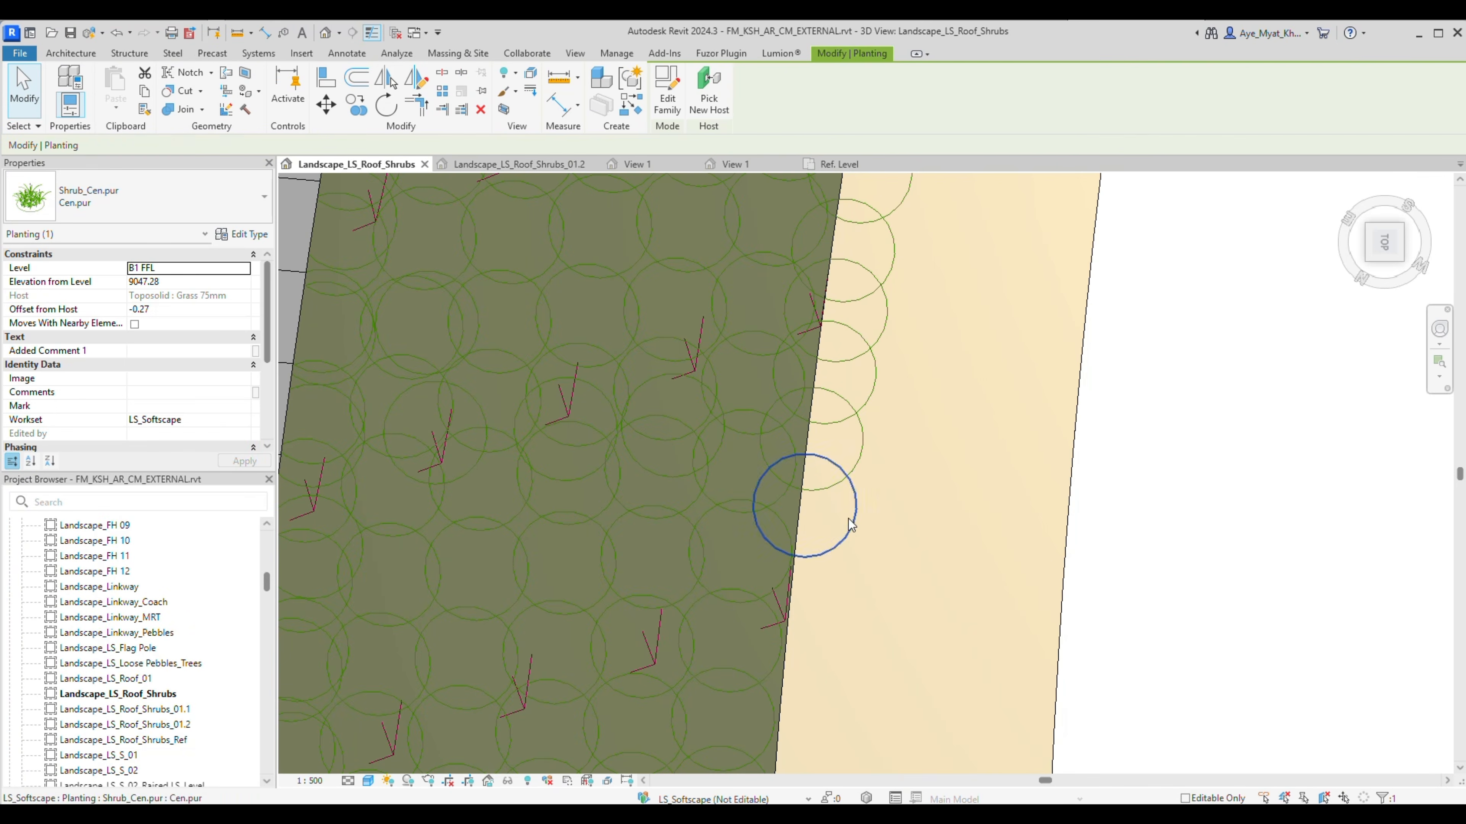
pyautogui.click(1074, 469)
pyautogui.click(819, 424)
pyautogui.press('Delete')
pyautogui.click(858, 358)
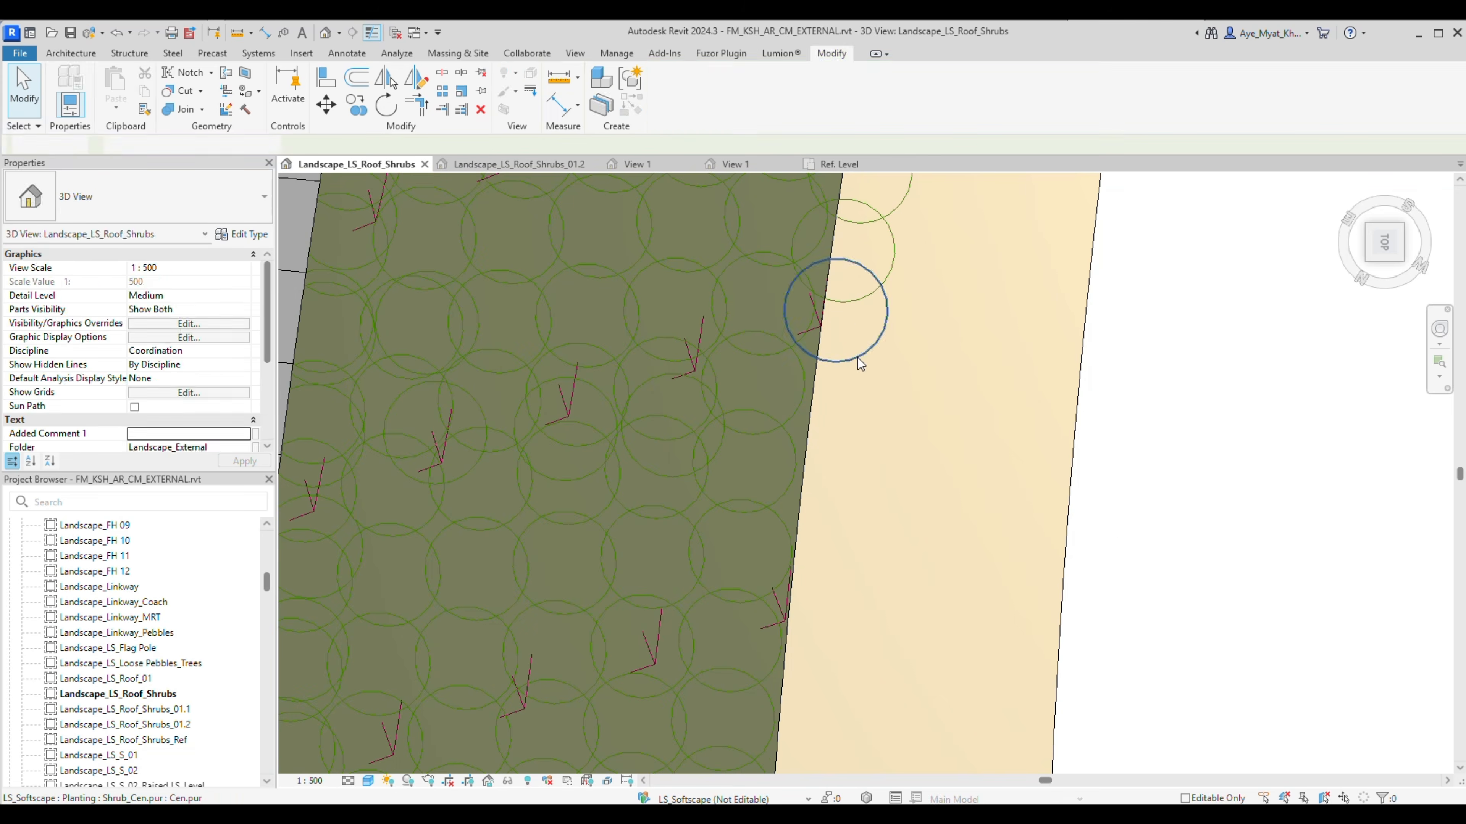
pyautogui.press('Delete')
# Delete the next overhanging shrubs farther along the path-side grass edge.
pyautogui.moveTo(865, 265); pyautogui.dragTo(842, 569, button='middle')
pyautogui.click(871, 550)
pyautogui.keyDown('ctrl'); pyautogui.click(893, 433); pyautogui.keyUp('ctrl')
pyautogui.press('Delete')
pyautogui.click(905, 369)
pyautogui.moveTo(906, 370); pyautogui.dragTo(870, 692, button='middle')
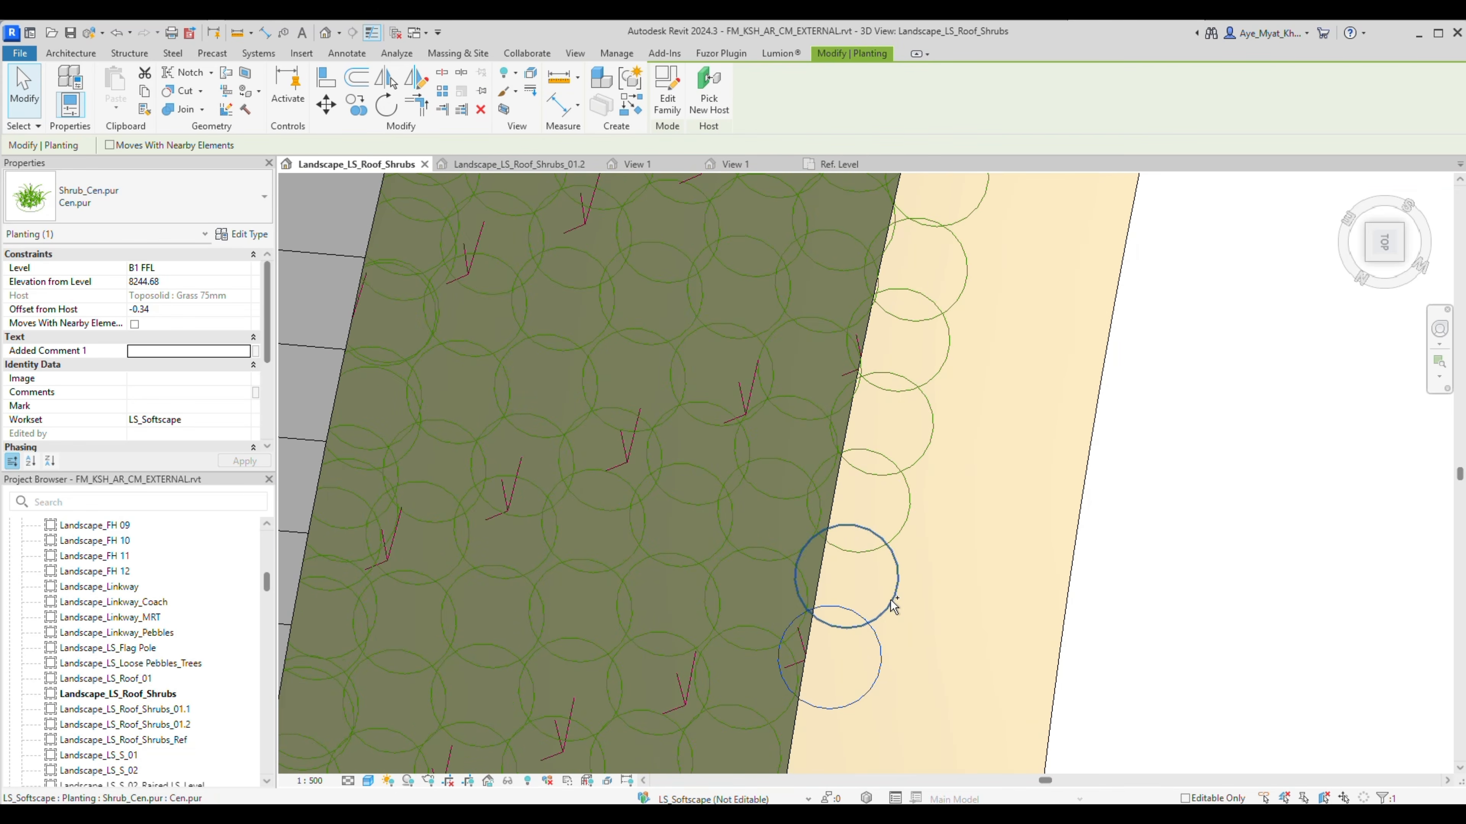
pyautogui.press('Delete')
# Move two shrubs overhanging the path-side grass edge back inside the grass area.
pyautogui.click(889, 600)
pyautogui.click(326, 105)
pyautogui.click(897, 578)
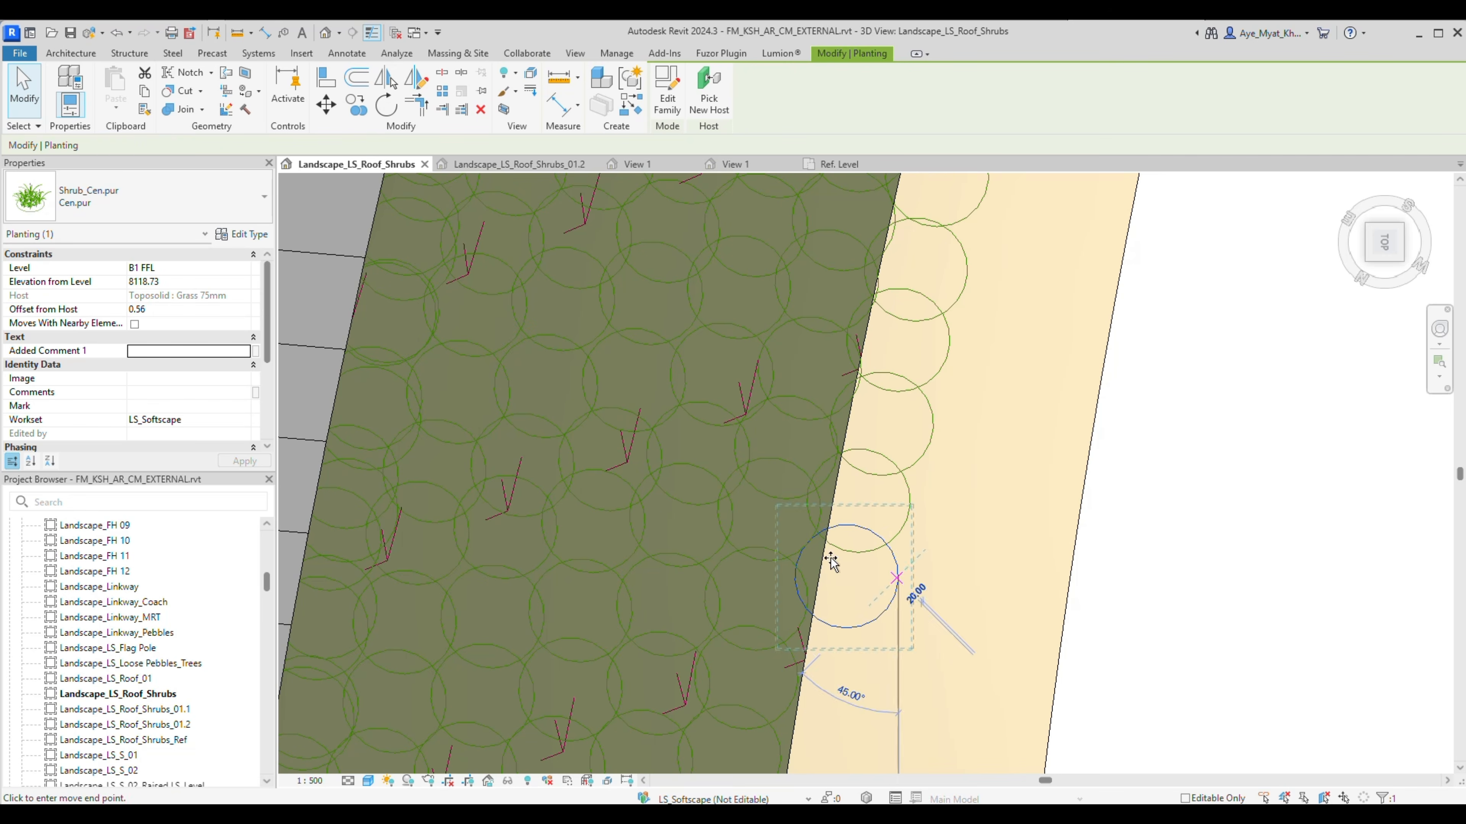
pyautogui.click(909, 505)
pyautogui.click(835, 494)
# Move the next overhanging shrub farther along the path-side edge into the grass area.
pyautogui.click(924, 452)
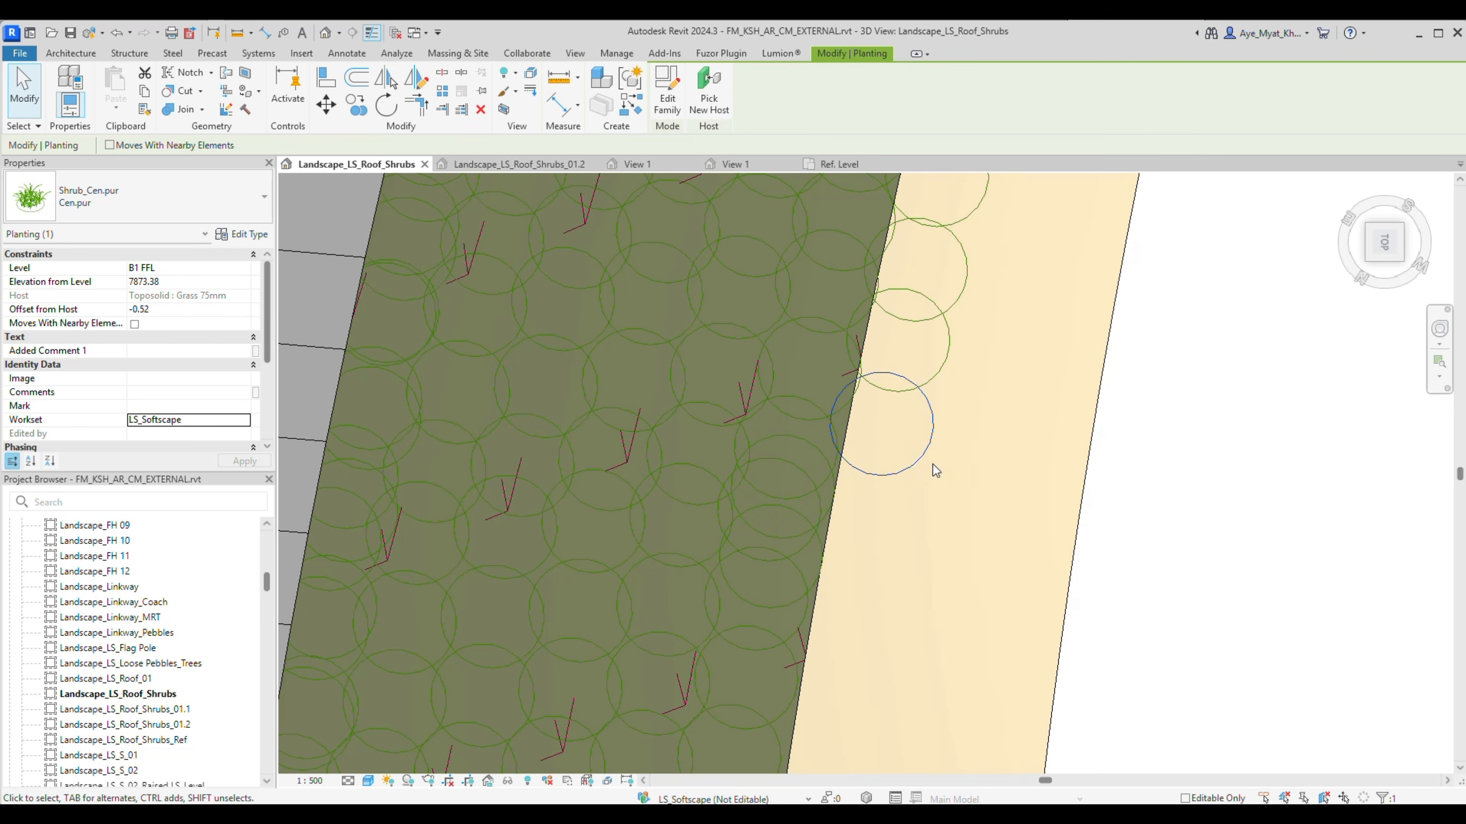
pyautogui.moveTo(930, 467); pyautogui.dragTo(930, 543, button='middle')
pyautogui.moveTo(932, 486); pyautogui.dragTo(839, 503)
pyautogui.press('m')
pyautogui.press('v')
pyautogui.scroll(2, 867, 536)
pyautogui.click(809, 508)
pyautogui.click(825, 481)
# Delete the next overhanging shrubs and nudge a border shrub inside the grass boundary.
pyautogui.click(935, 399)
pyautogui.moveTo(940, 413); pyautogui.dragTo(912, 596, button='middle')
pyautogui.click(973, 430)
pyautogui.moveTo(973, 428); pyautogui.dragTo(922, 649, button='middle')
pyautogui.press('Delete')
pyautogui.click(930, 469)
pyautogui.press('Delete')
pyautogui.click(841, 494)
pyautogui.press('Left')
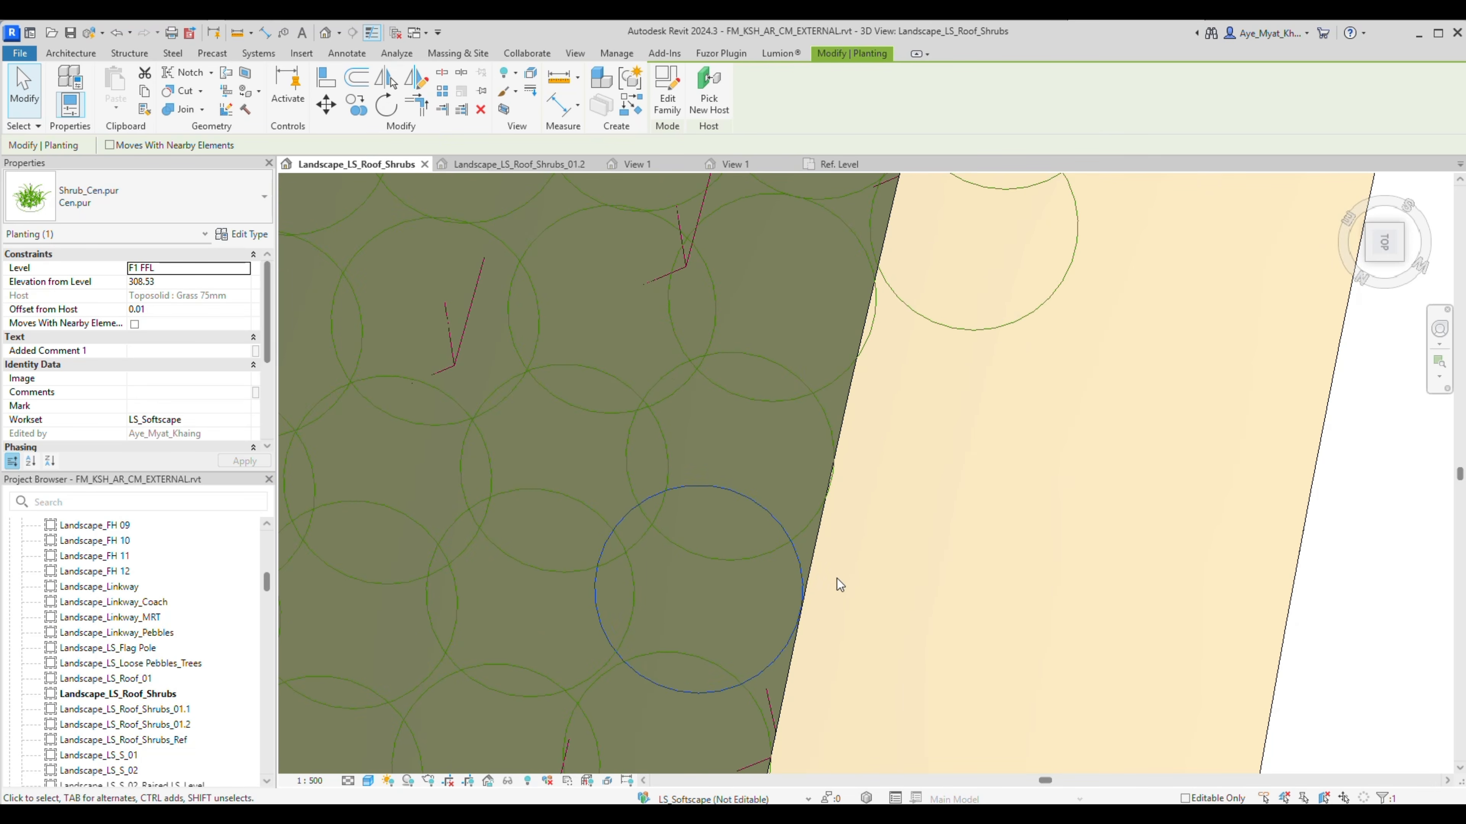
# Nudge the next shrub crossing the path-side boundary so it sits within the grass.
pyautogui.moveTo(875, 315); pyautogui.dragTo(812, 590, button='middle')
pyautogui.click(811, 590)
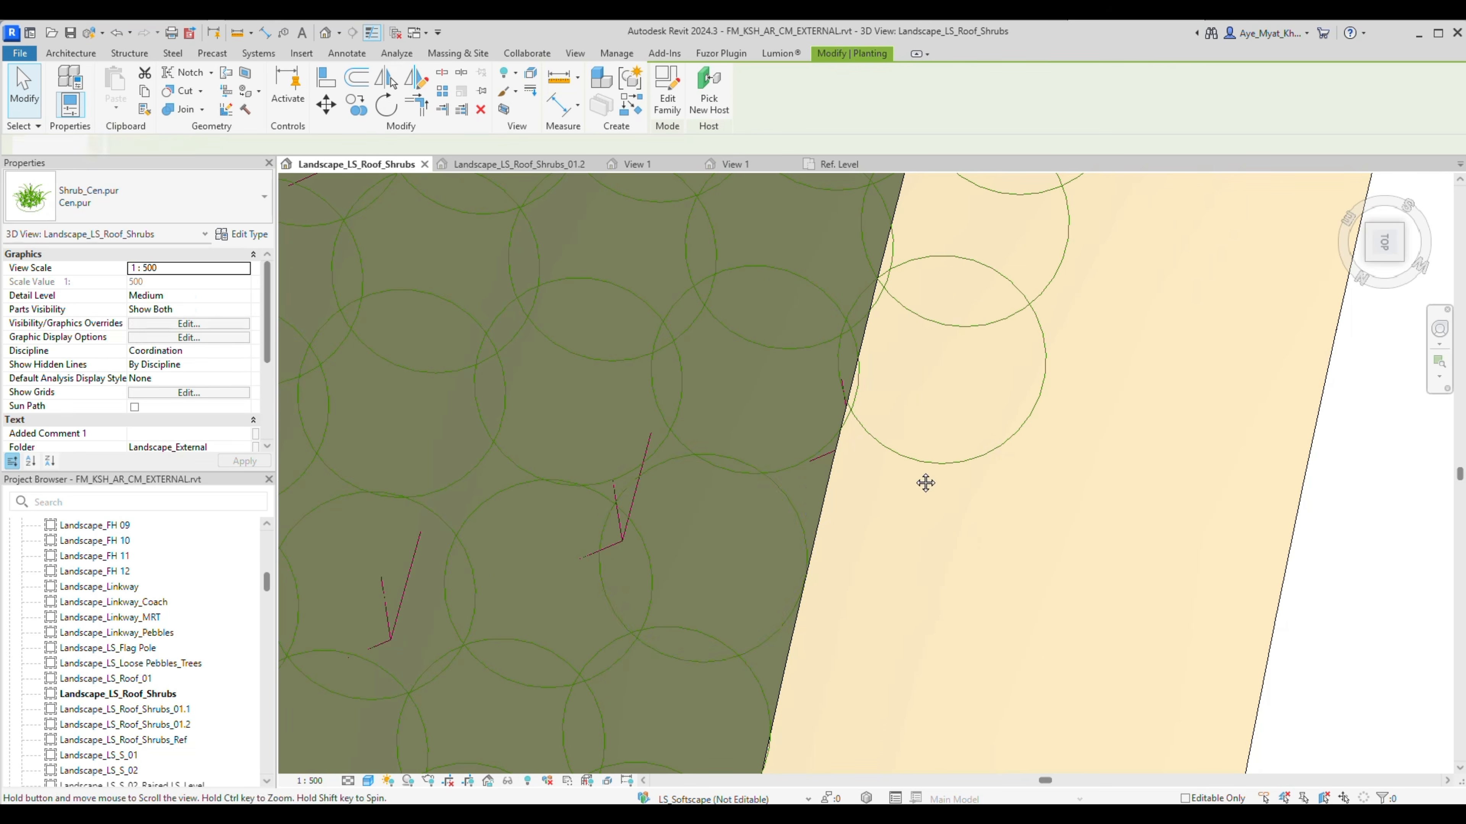
pyautogui.press('Escape')
pyautogui.click(827, 506)
pyautogui.moveTo(827, 505); pyautogui.dragTo(818, 629, button='middle')
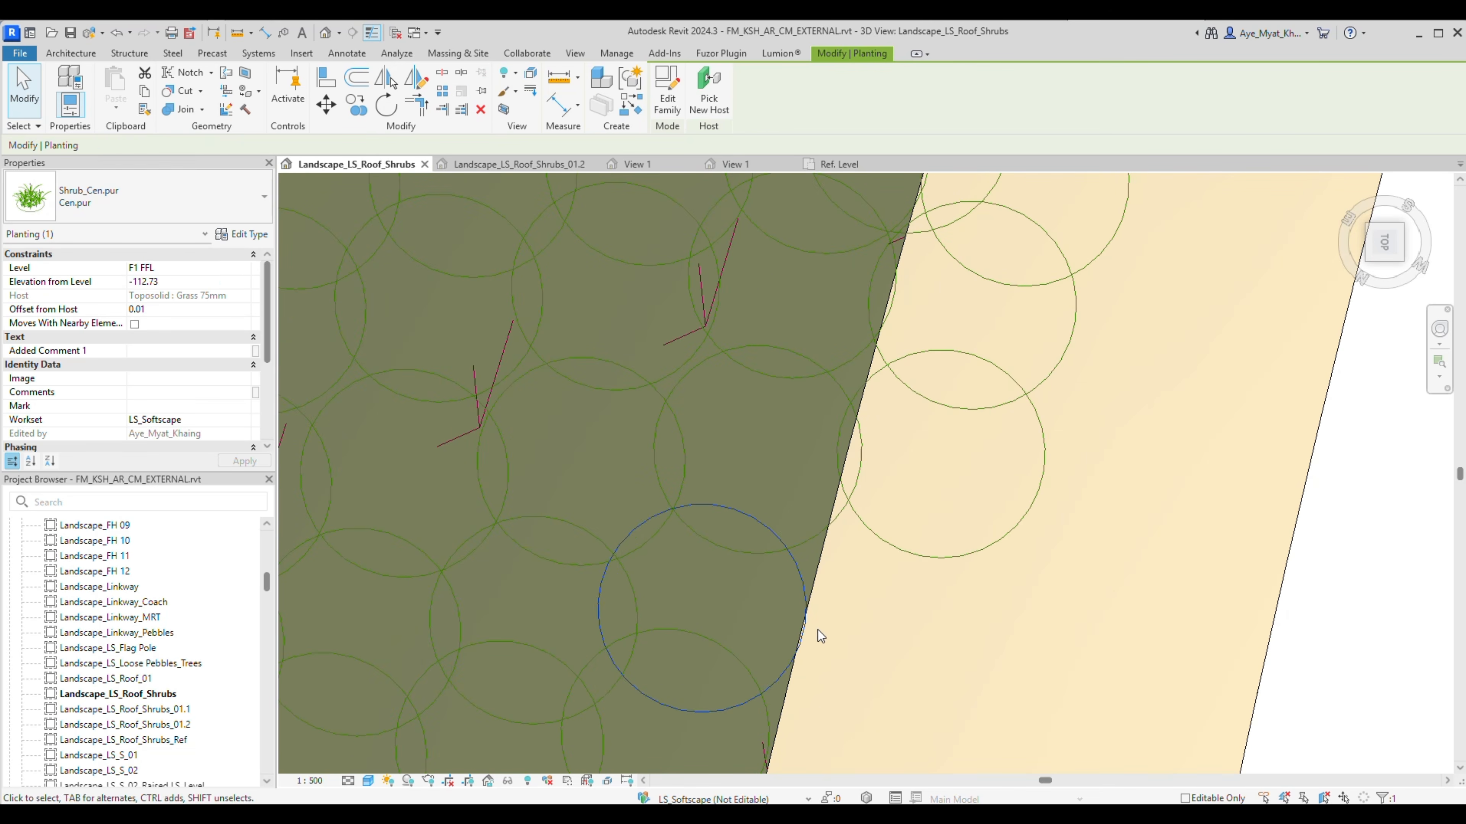
# Delete the shrubs lying mostly off the grass and nudge the adjacent border shrub inward.
pyautogui.press('Delete')
pyautogui.moveTo(969, 413); pyautogui.dragTo(910, 622, button='middle')
pyautogui.click(910, 622)
pyautogui.press('Delete')
pyautogui.click(802, 660)
pyautogui.press('Left')
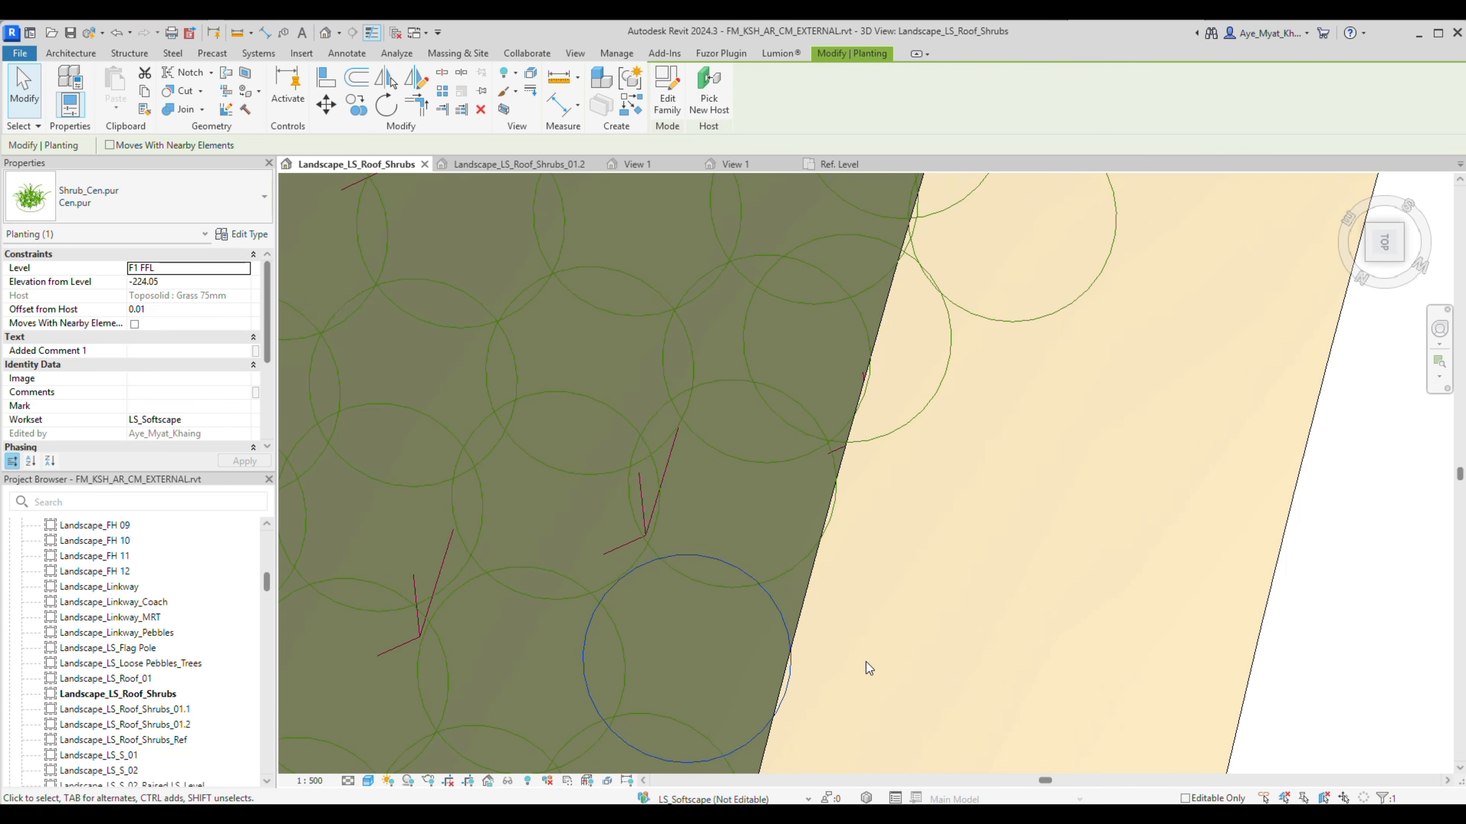
# Delete the overhanging shrubs beyond the nudged border shrub.
pyautogui.moveTo(953, 358); pyautogui.dragTo(904, 623, button='middle')
pyautogui.press('Delete')
pyautogui.click(949, 577)
pyautogui.press('Delete')
# Move the following border shrub from across the path-side edge into the grass.
pyautogui.click(947, 427)
pyautogui.moveTo(972, 514); pyautogui.dragTo(986, 663, button='middle')
pyautogui.press('m')
pyautogui.press('v')
pyautogui.click(984, 562)
pyautogui.click(918, 558)
# Delete the next three shrubs overhanging the path-side grass edge.
pyautogui.click(995, 547)
pyautogui.press('Delete')
pyautogui.moveTo(1013, 415); pyautogui.dragTo(984, 575, button='middle')
pyautogui.click(984, 576)
pyautogui.press('Delete')
pyautogui.click(1018, 482)
pyautogui.press('Delete')
# Nudge a border shrub along the path-side edge and delete the two overhanging shrubs beyond it.
pyautogui.click(941, 396)
pyautogui.press('Right')
pyautogui.click(1036, 341)
pyautogui.moveTo(1105, 383); pyautogui.dragTo(1090, 577, button='middle')
pyautogui.press('Delete')
pyautogui.click(1073, 574)
pyautogui.press('Delete')
# Delete the next group of overhanging shrubs farther along the path-side grass edge.
pyautogui.moveTo(1075, 434); pyautogui.dragTo(1053, 576, button='middle')
pyautogui.click(1086, 486)
pyautogui.press('Delete')
pyautogui.click(1012, 450)
pyautogui.press('Delete')
pyautogui.click(1015, 440)
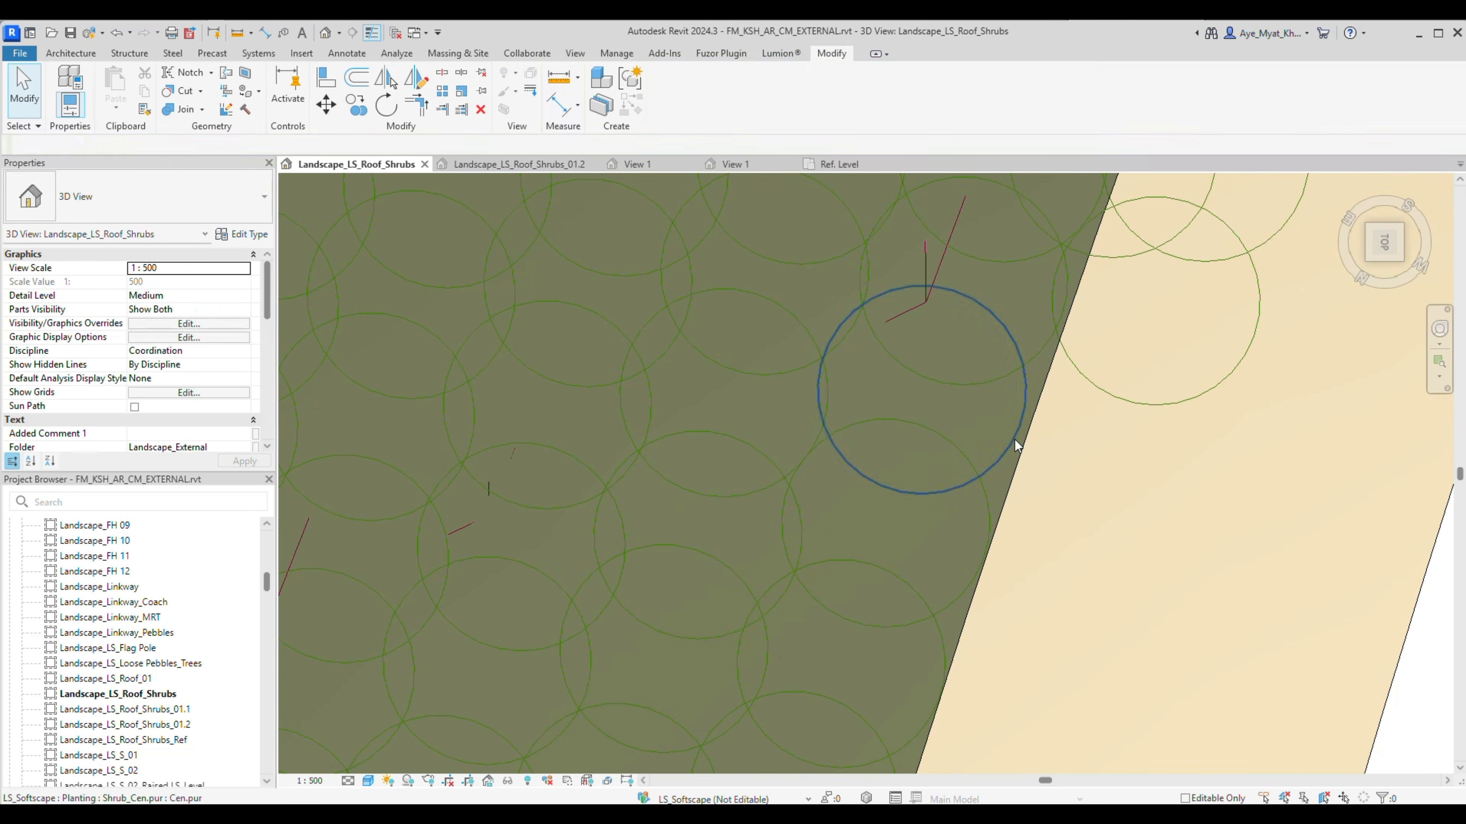
pyautogui.click(1125, 400)
pyautogui.press('Delete')
# Delete the remaining overhanging shrubs leading up to the notch in the path-side grass edge.
pyautogui.moveTo(1137, 442); pyautogui.dragTo(1092, 655, button='middle')
pyautogui.click(1096, 471)
pyautogui.press('Delete')
pyautogui.click(1136, 474)
pyautogui.press('Delete')
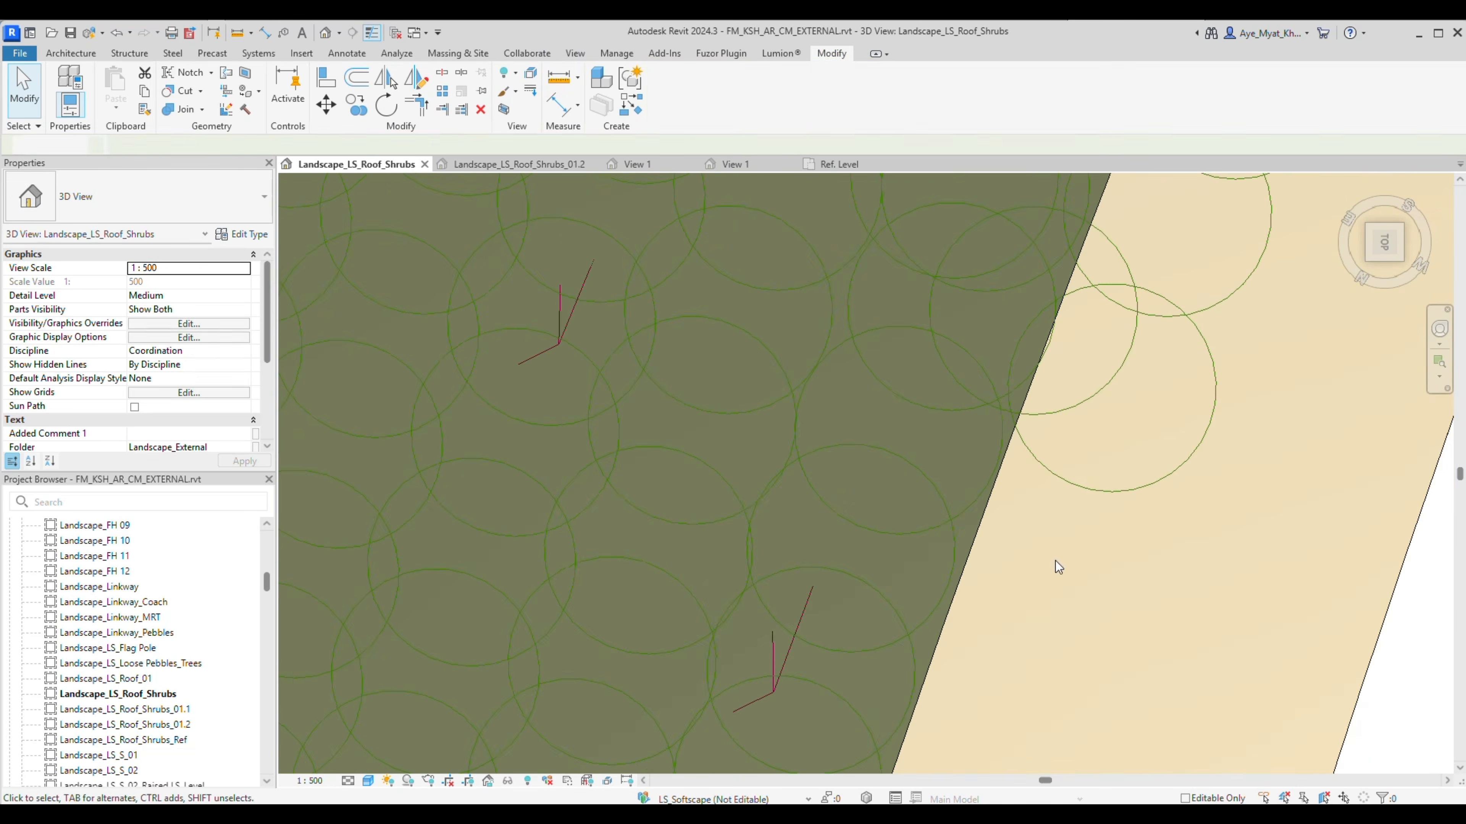
pyautogui.press('Delete')
pyautogui.moveTo(1159, 331); pyautogui.dragTo(1059, 542, button='middle')
pyautogui.click(1061, 528)
pyautogui.press('Delete')
# Delete the shrub lying across the grass notch and move a nearby shrub to even out the spacing.
pyautogui.moveTo(1174, 377); pyautogui.dragTo(1094, 556, button='middle')
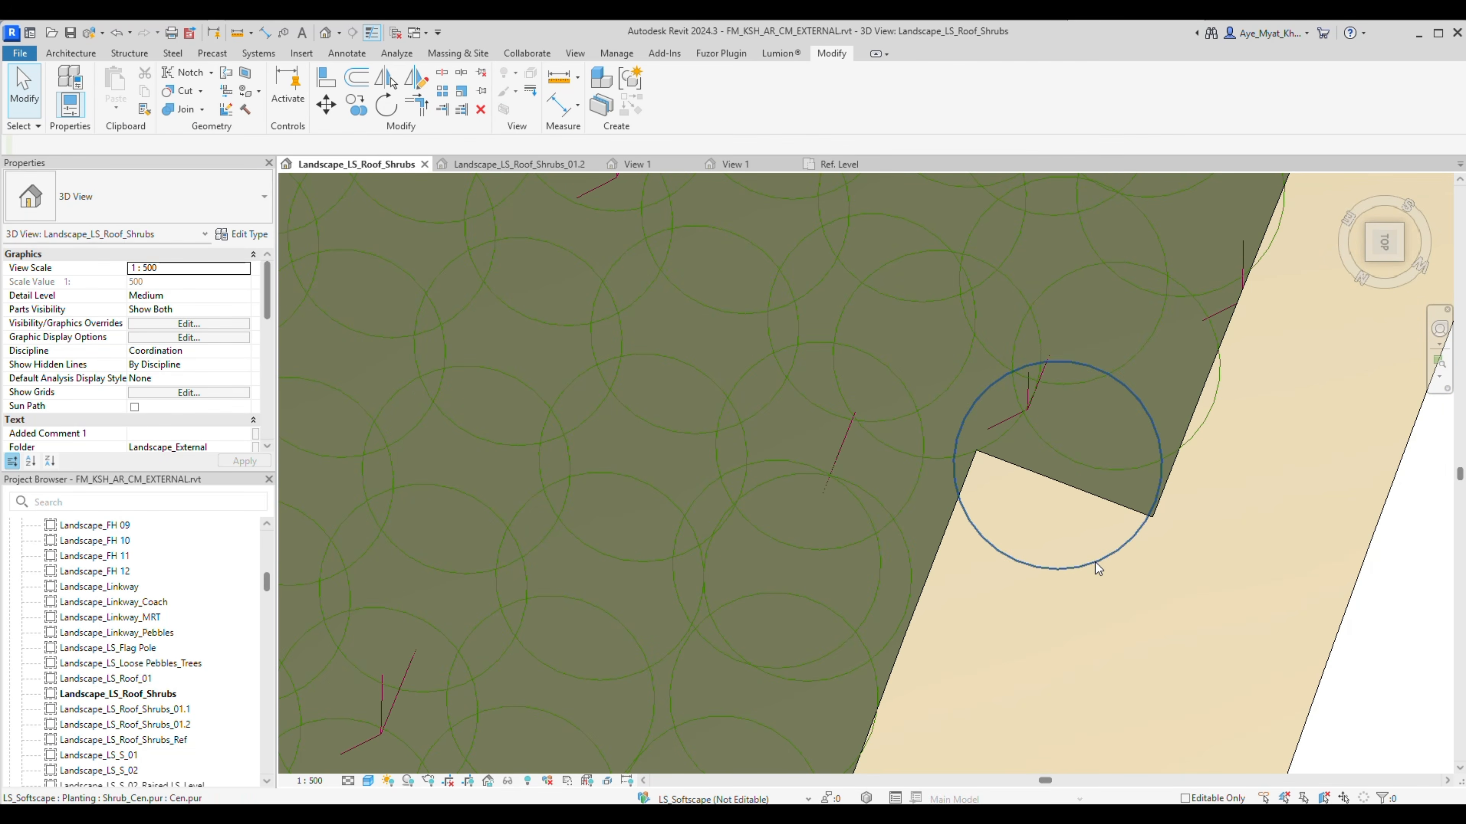
pyautogui.click(1095, 557)
pyautogui.press('Delete')
pyautogui.click(896, 591)
pyautogui.click(326, 105)
pyautogui.click(907, 497)
pyautogui.click(949, 512)
# Move the shrub just before the notch closer to the grass edge to fill the gap.
pyautogui.click(892, 637)
pyautogui.scroll(-2, 1112, 476)
pyautogui.moveTo(1112, 476); pyautogui.dragTo(1021, 661, button='middle')
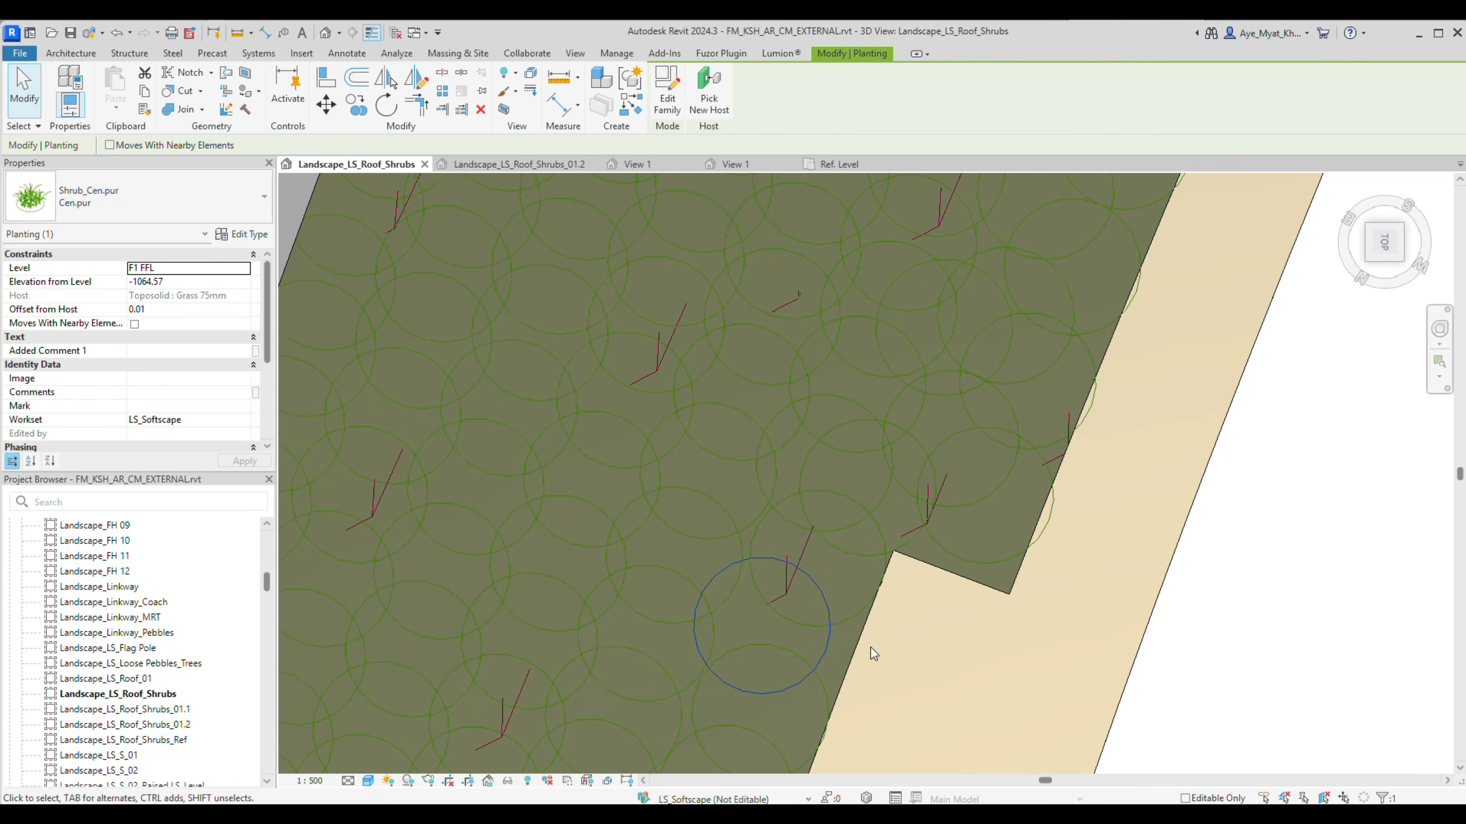
pyautogui.click(326, 108)
pyautogui.click(825, 649)
pyautogui.click(848, 656)
# Nudge the border shrubs past the notch so they fit inside the path-side grass edge.
pyautogui.moveTo(1011, 556); pyautogui.dragTo(945, 669, button='middle')
pyautogui.click(946, 669)
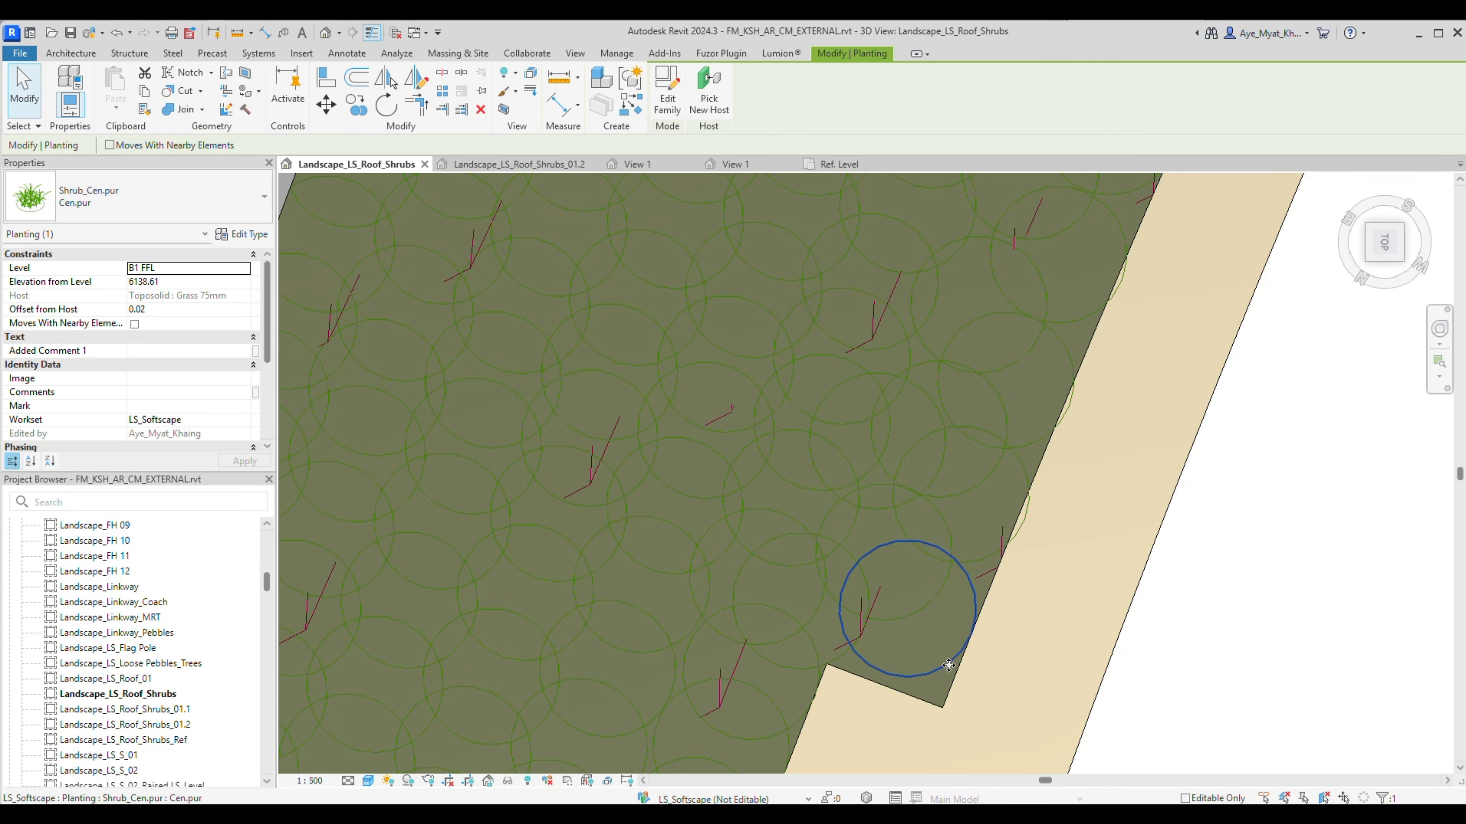
pyautogui.press('Down')
pyautogui.moveTo(1030, 520); pyautogui.dragTo(964, 632, button='middle')
pyautogui.click(1055, 399)
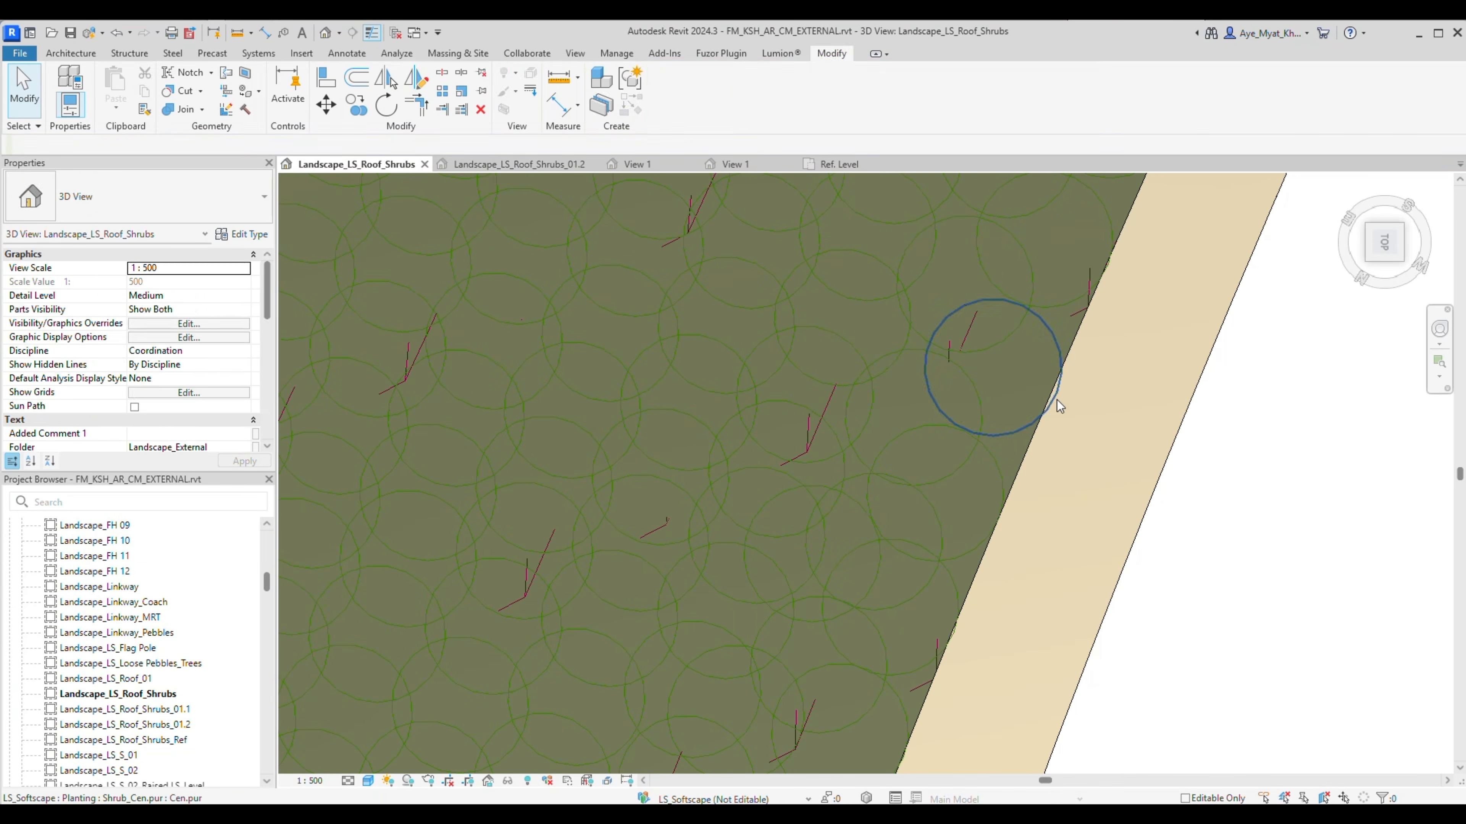
pyautogui.moveTo(1095, 428); pyautogui.dragTo(959, 667, button='middle')
pyautogui.scroll(-2, 947, 641)
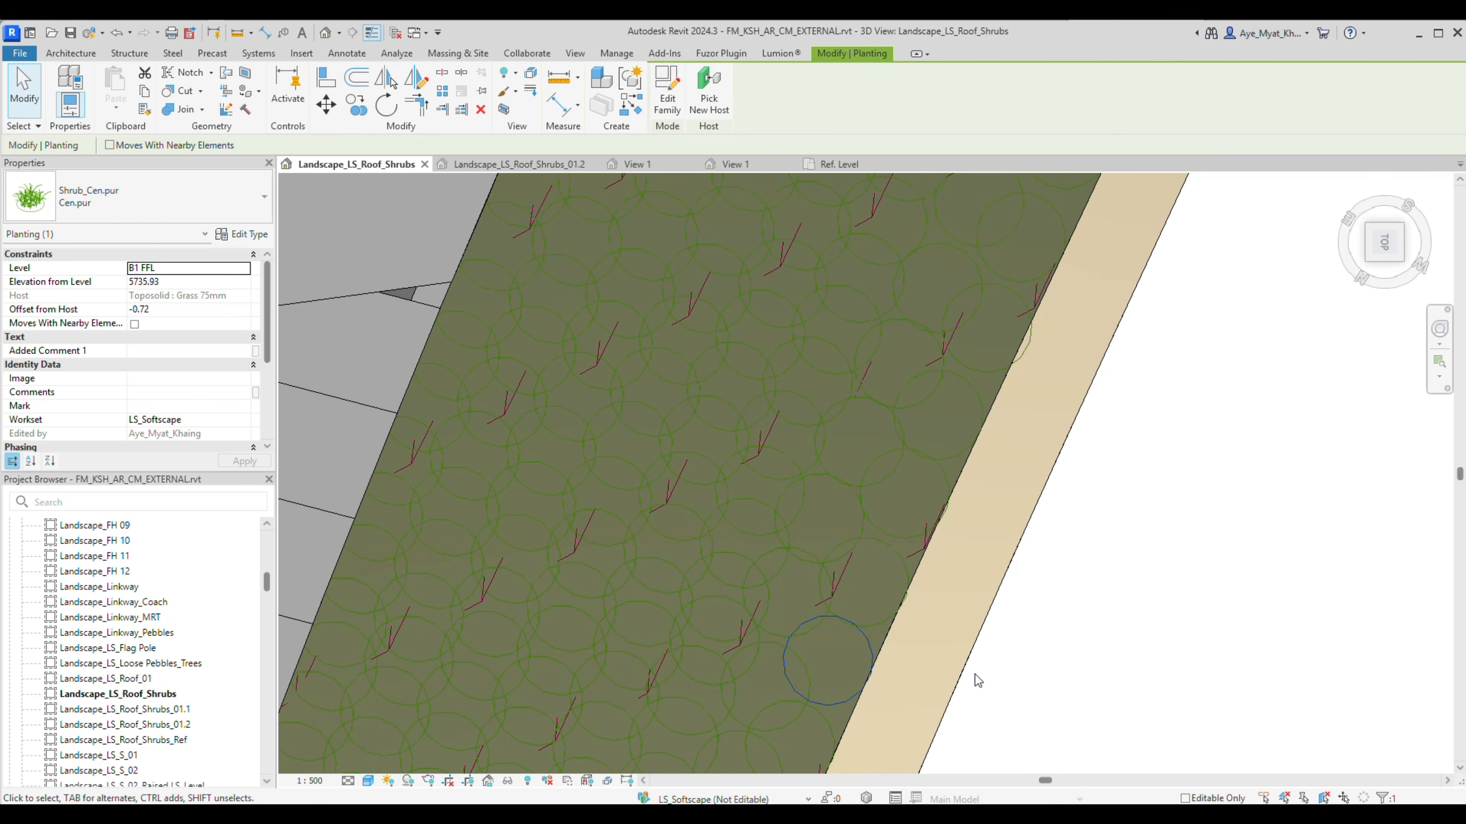
pyautogui.press('Left')
pyautogui.moveTo(1041, 408); pyautogui.dragTo(1029, 589, button='middle')
pyautogui.press('Left')
pyautogui.scroll(-3, 1045, 534)
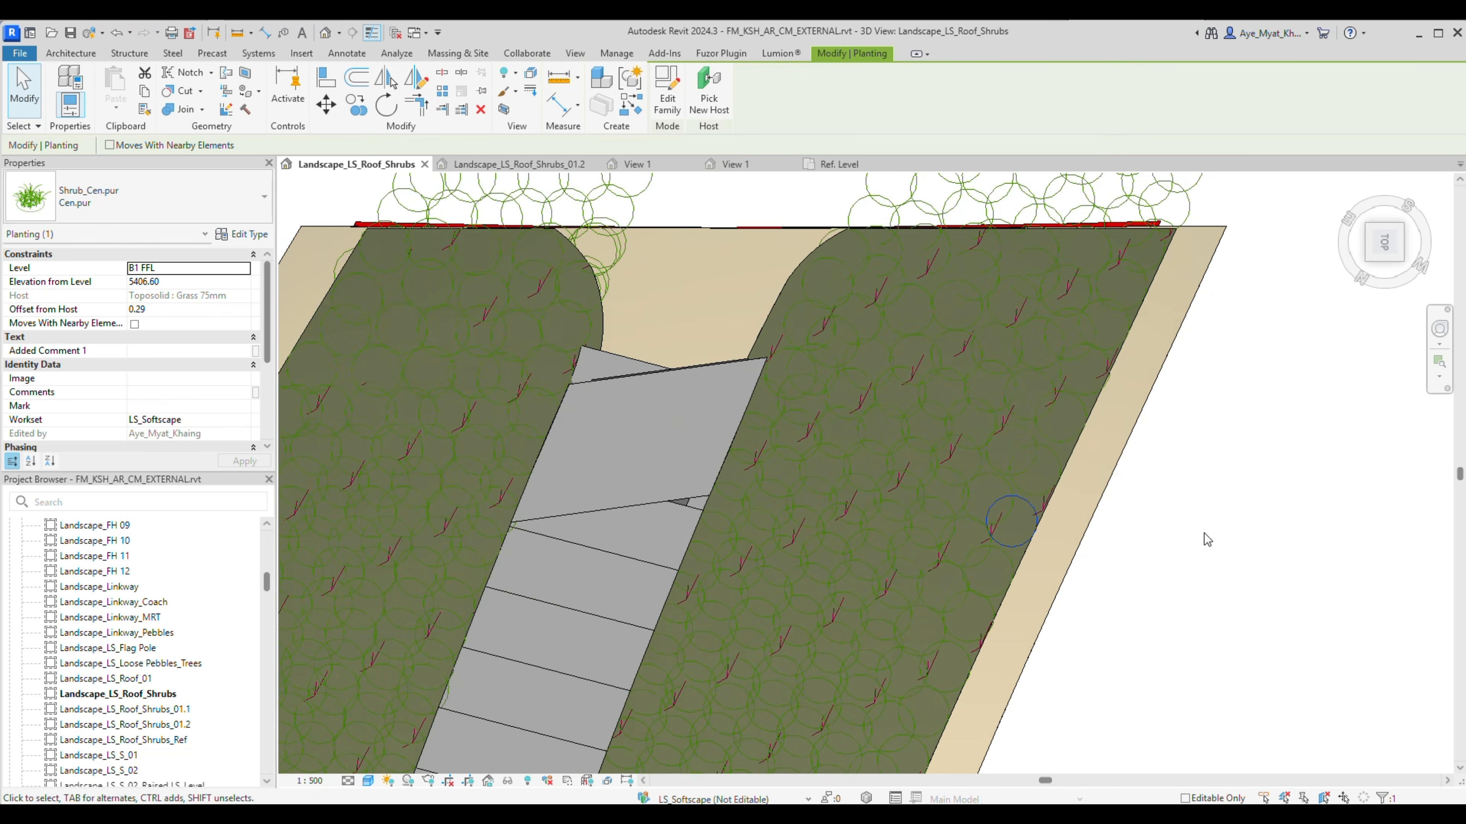
# Switch to Navisworks to inspect the far end of the planting strip, and compare it with the shrubs in Revit.
pyautogui.moveTo(1176, 638); pyautogui.dragTo(1147, 518, button='middle')
pyautogui.scroll(-3, 1147, 519)
pyautogui.click(922, 815)
pyautogui.click(909, 528)
pyautogui.keyDown('shift'); pyautogui.moveTo(873, 558); pyautogui.dragTo(722, 592, button='middle'); pyautogui.keyUp('shift')
pyautogui.moveTo(1045, 624); pyautogui.dragTo(898, 662, button='middle')
pyautogui.scroll(4, 1134, 583)
pyautogui.click(923, 816)
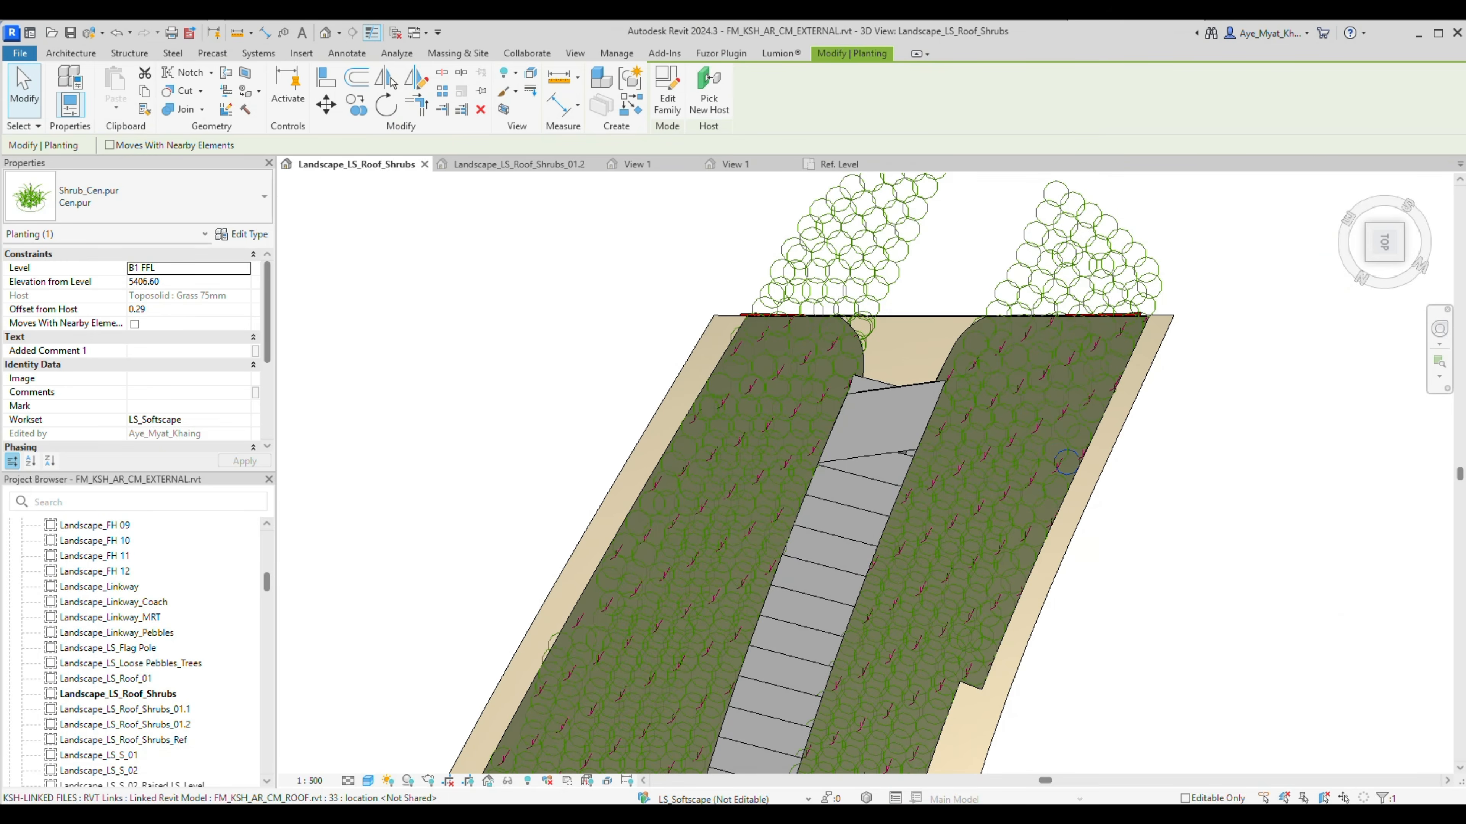
pyautogui.keyDown('shift'); pyautogui.moveTo(1143, 343); pyautogui.dragTo(814, 318, button='middle'); pyautogui.keyUp('shift')
pyautogui.moveTo(813, 317); pyautogui.dragTo(618, 552, button='middle')
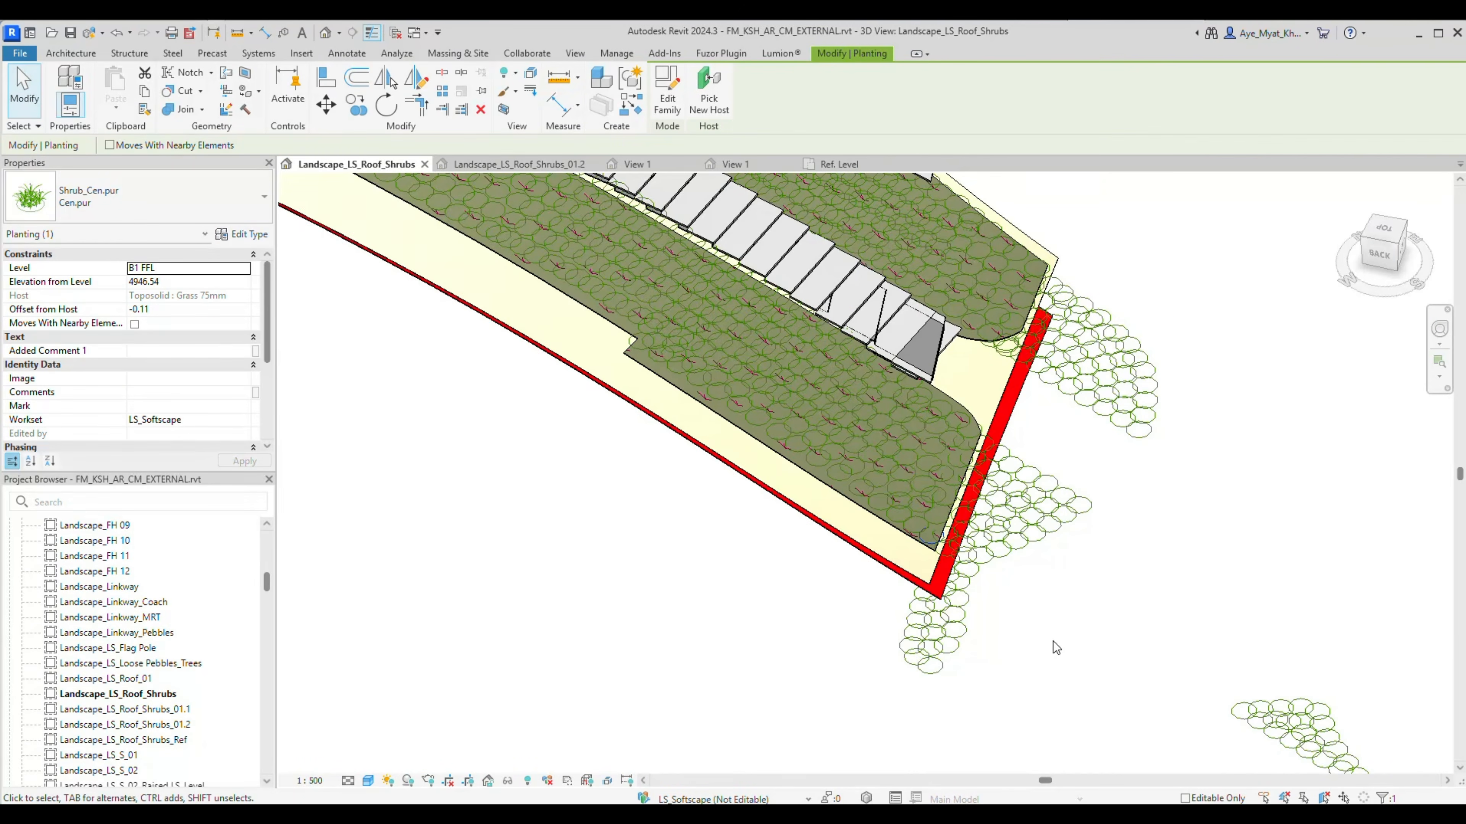
# Show the KSH-DRAIN and KSH_DRAIN_GRATING worksets in the Landscape_LS_Roof_Shrubs view.
pyautogui.click(1054, 648)
pyautogui.press('v')
pyautogui.press('v')
pyautogui.click(1352, 430)
pyautogui.click(1229, 442)
pyautogui.click(918, 456)
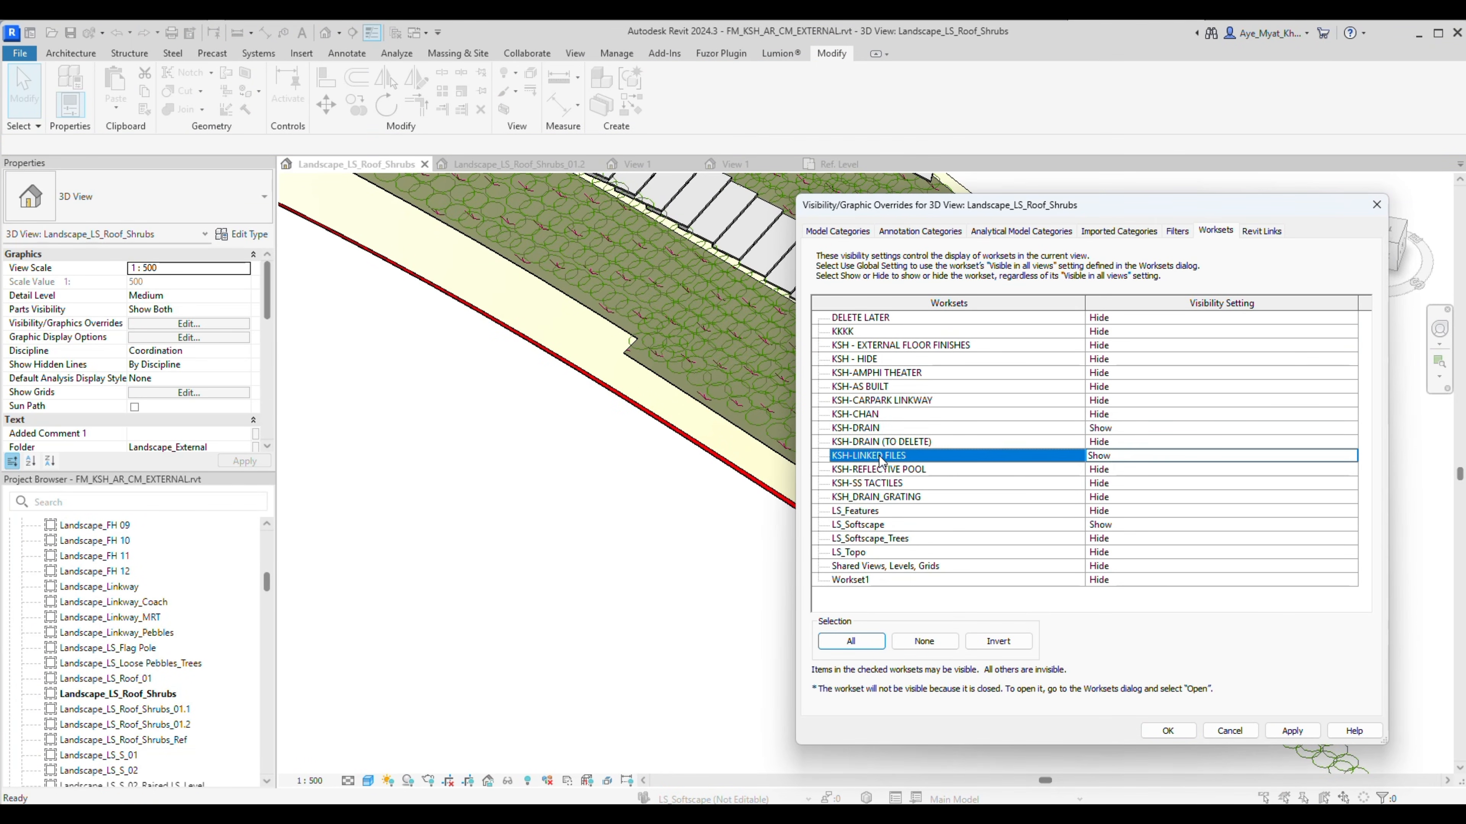
pyautogui.click(1167, 730)
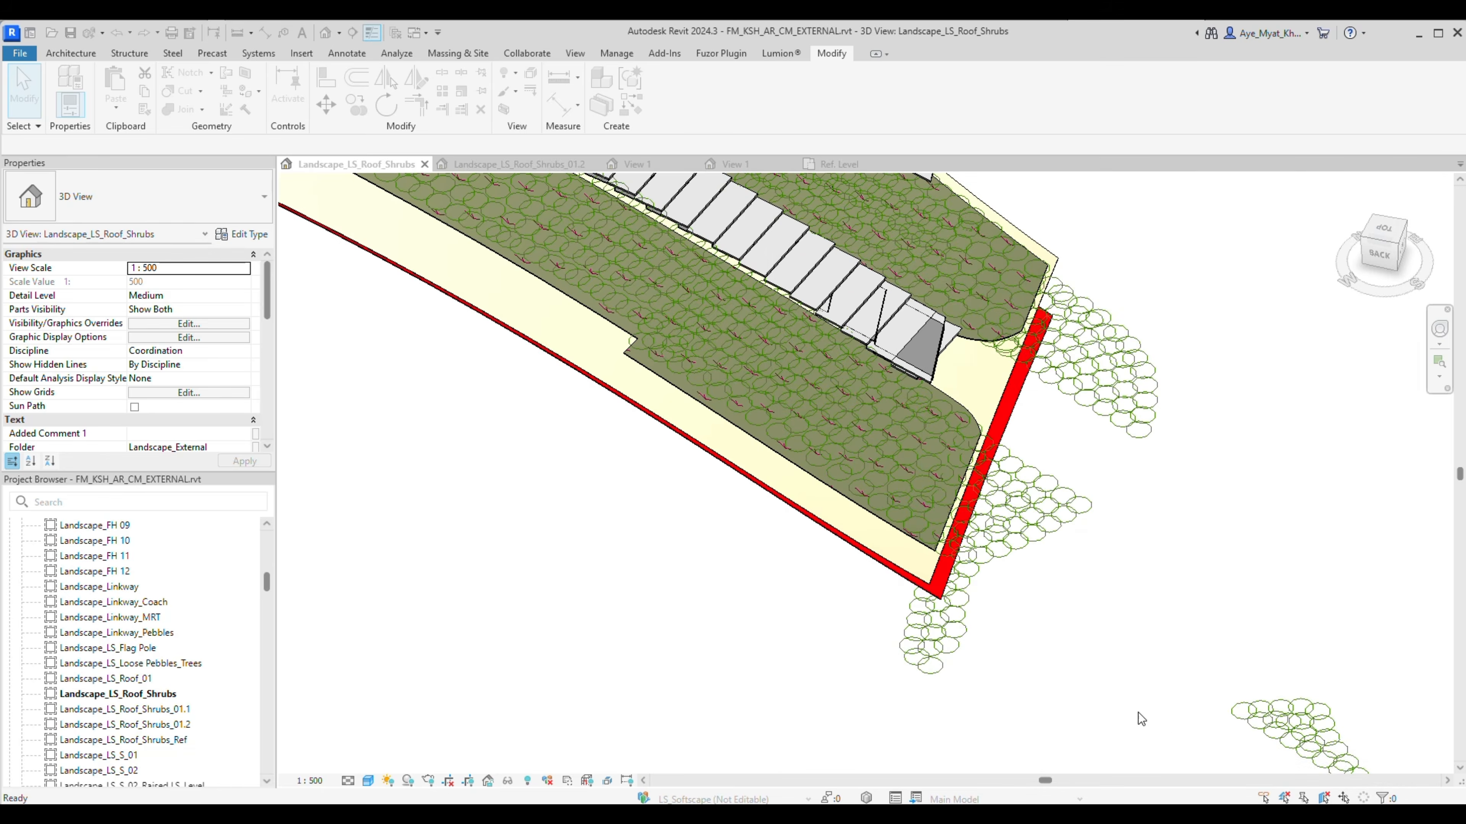
# Show the LS_Topo and KSH - EXTERNAL FLOOR FINISHES worksets in the 3D view.
pyautogui.keyDown('shift'); pyautogui.moveTo(1110, 602); pyautogui.dragTo(1059, 578, button='middle'); pyautogui.keyUp('shift')
pyautogui.press('v')
pyautogui.press('g')
pyautogui.click(897, 511)
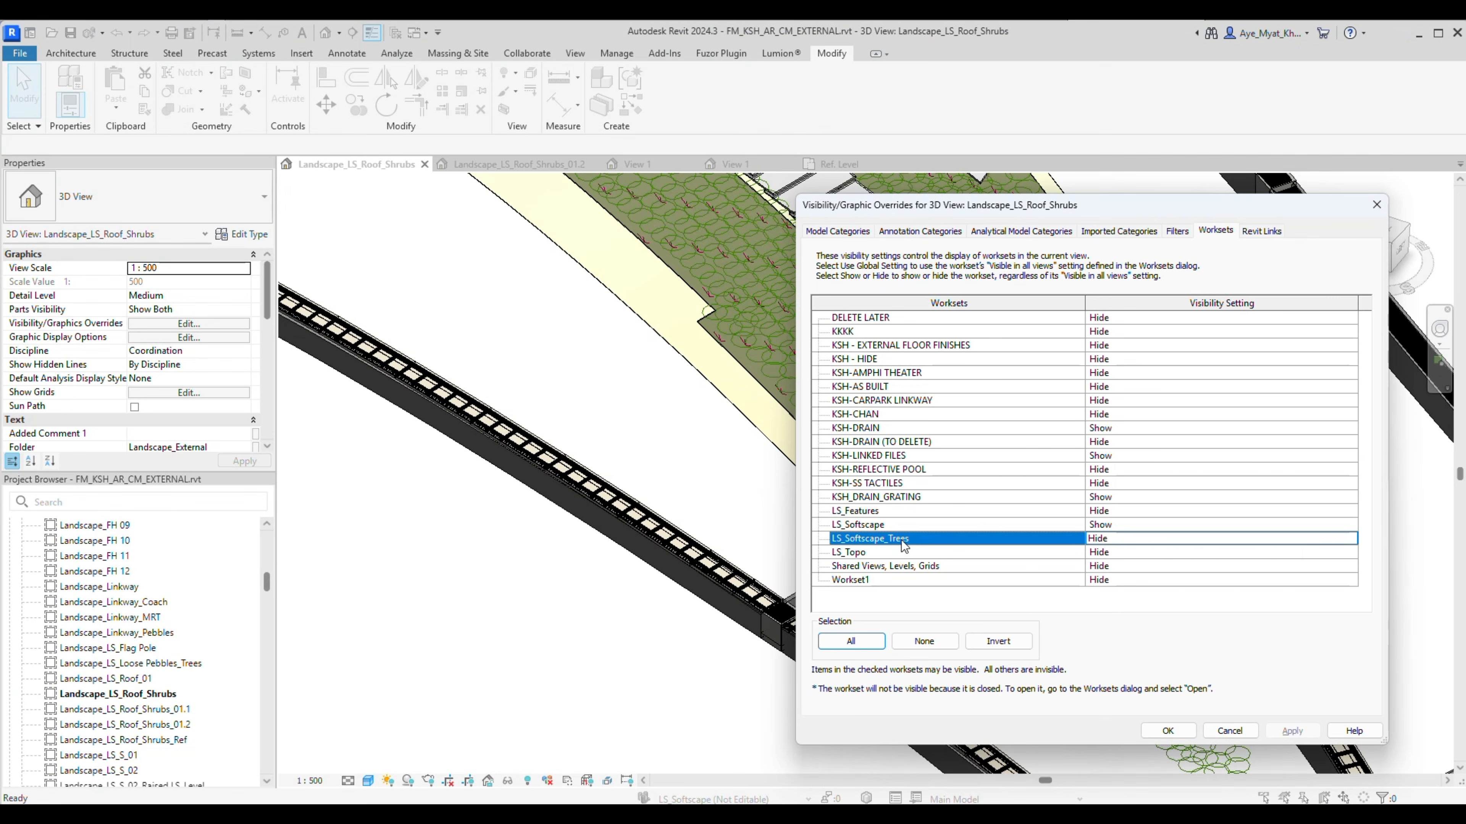
pyautogui.click(1351, 552)
pyautogui.click(1114, 579)
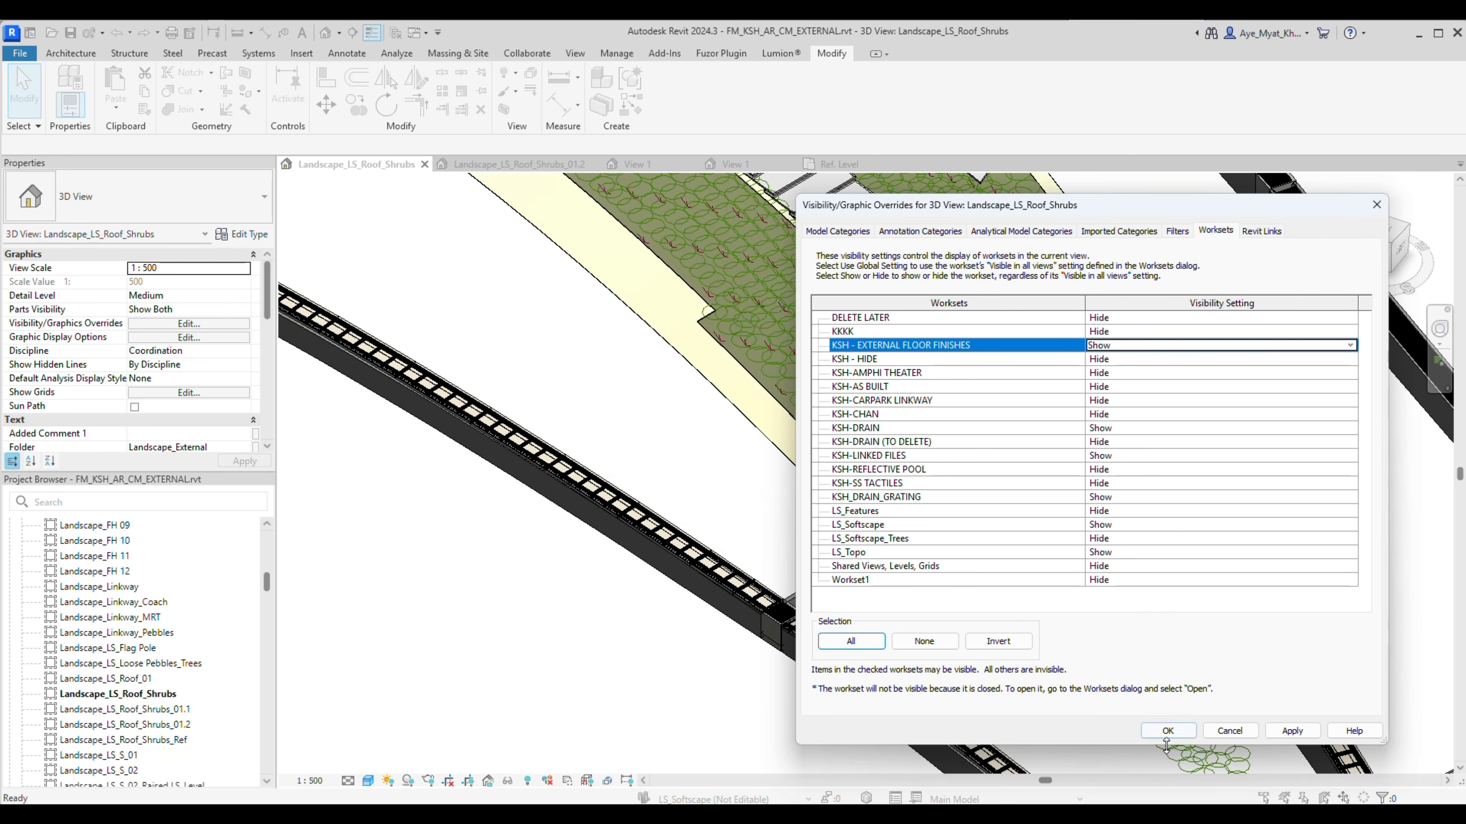
pyautogui.click(1167, 731)
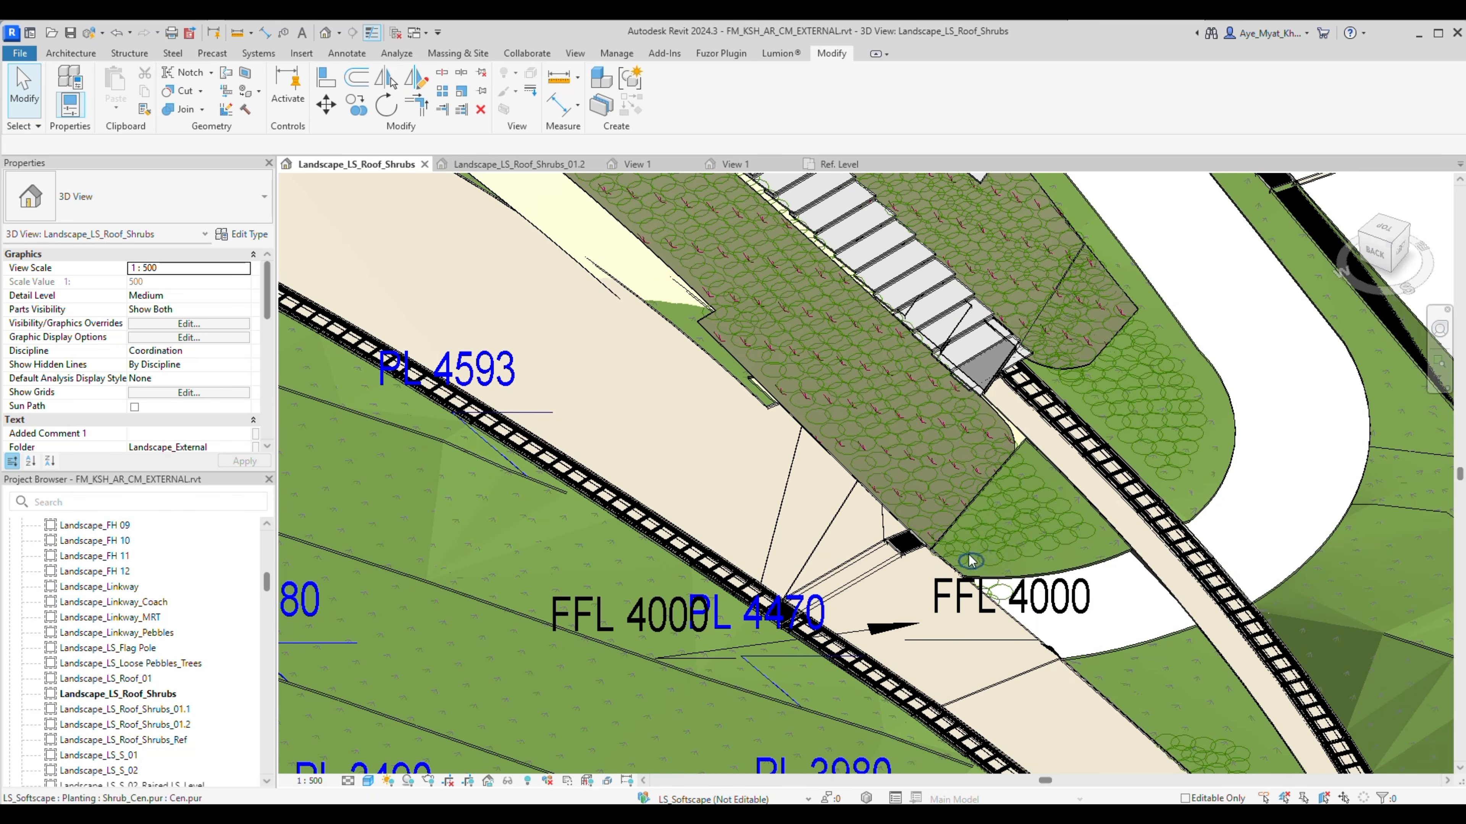
# Examine the shrubs at the roof end and along the stepped path against the surrounding topography and finishes.
pyautogui.moveTo(1011, 522); pyautogui.dragTo(1007, 671, button='middle')
pyautogui.click(933, 636)
pyautogui.scroll(-3, 934, 637)
pyautogui.moveTo(942, 543); pyautogui.dragTo(1056, 684, button='middle')
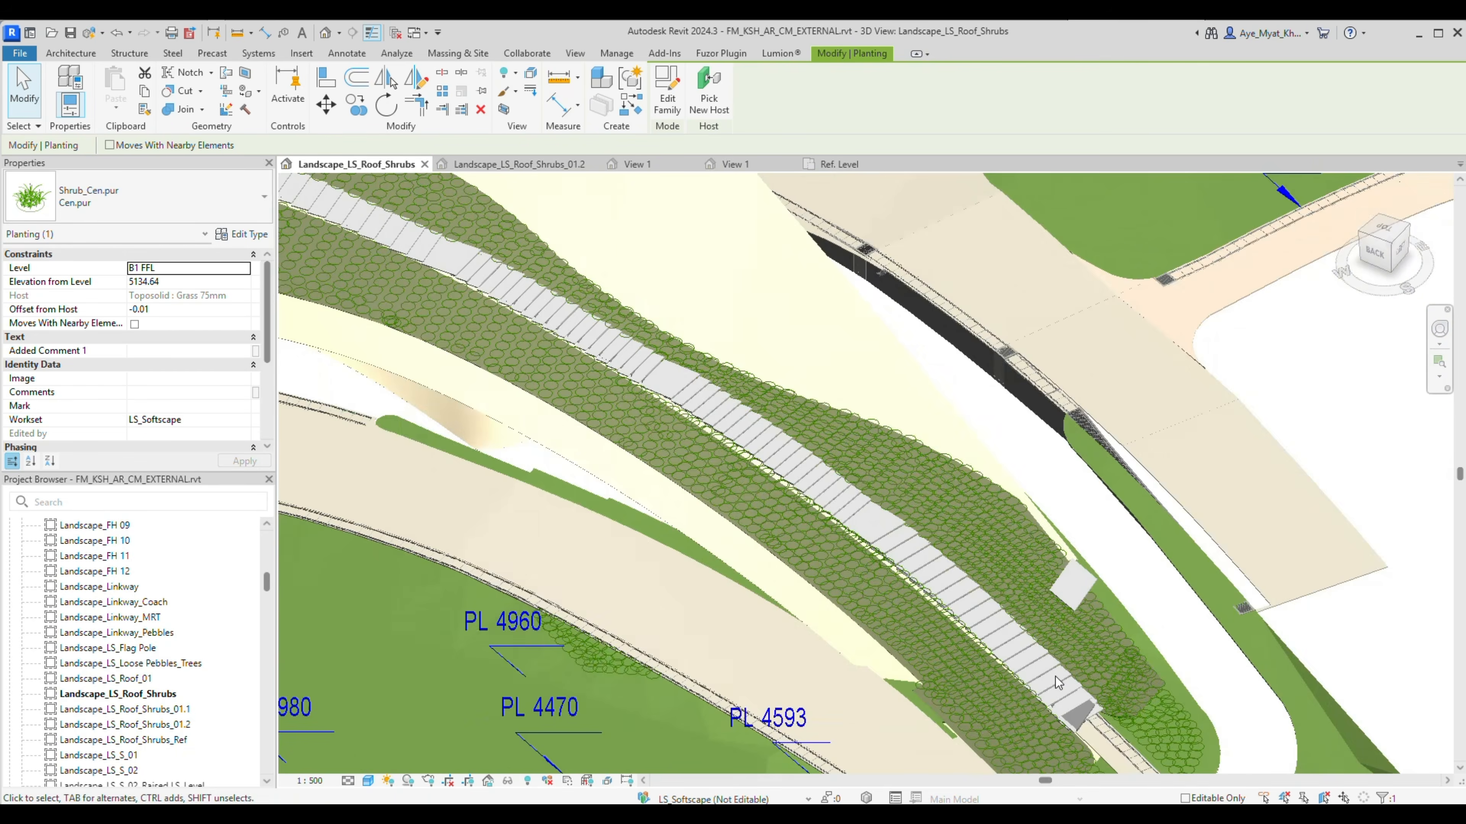
pyautogui.moveTo(1004, 484); pyautogui.dragTo(1069, 693, button='middle')
# Hide the KSH_DRAIN_GRATING and KSH-DRAIN worksets in the 3D view.
pyautogui.press('v')
pyautogui.press('v')
pyautogui.click(1224, 236)
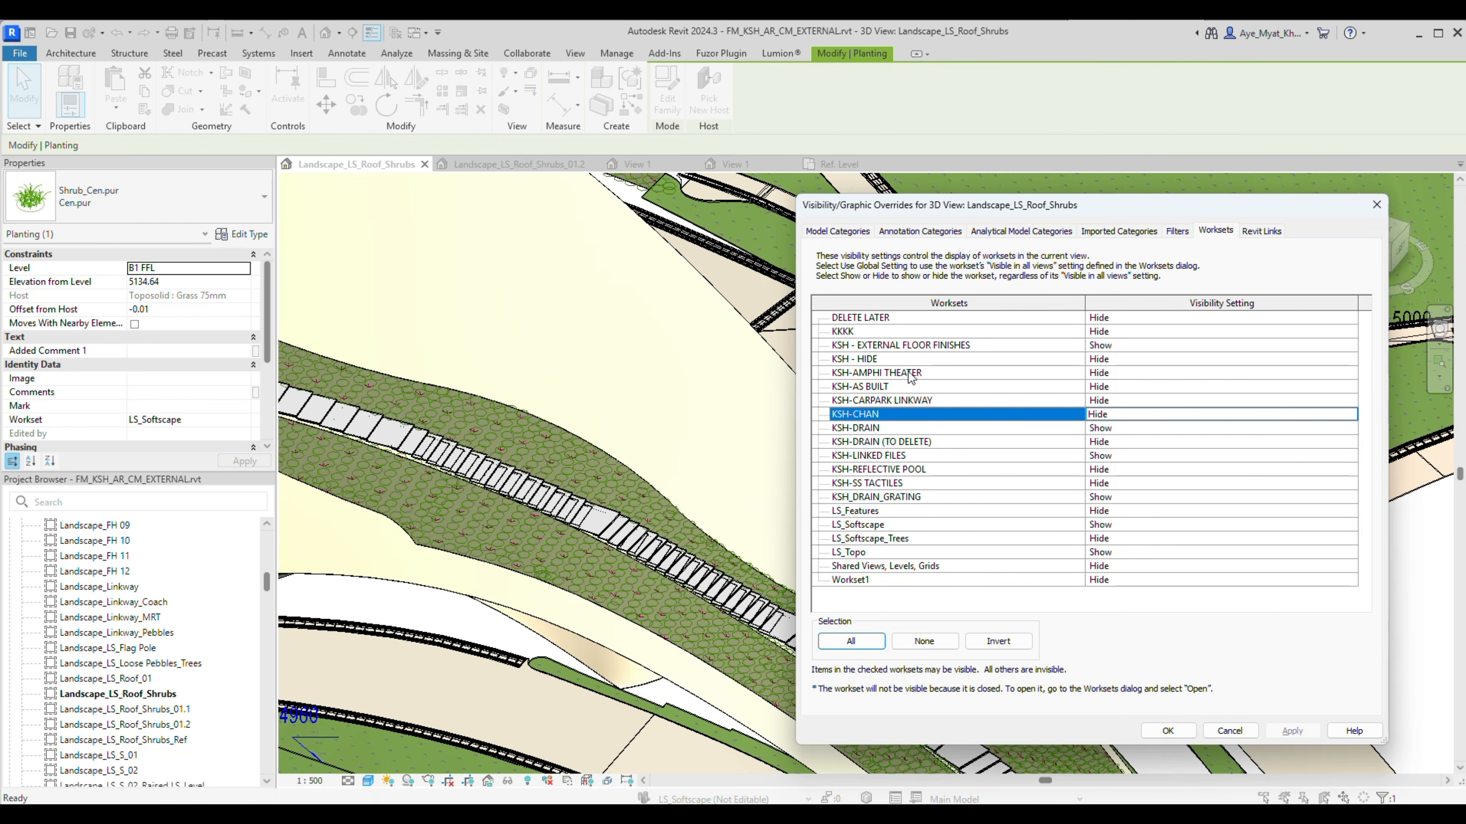
pyautogui.click(1351, 497)
pyautogui.click(1241, 523)
pyautogui.click(1167, 731)
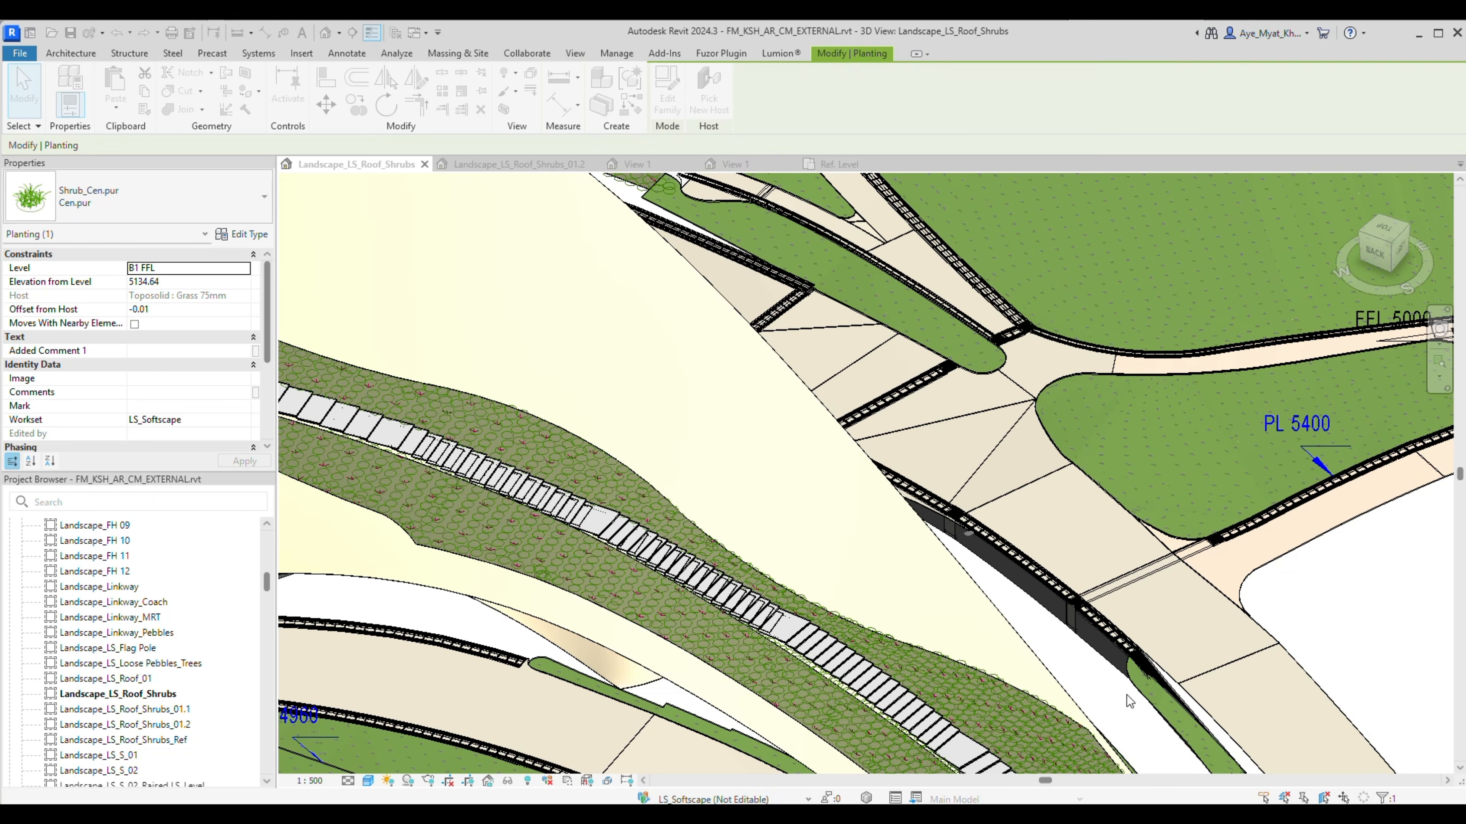
pyautogui.press('Escape')
pyautogui.press('v')
pyautogui.press('v')
pyautogui.click(1224, 233)
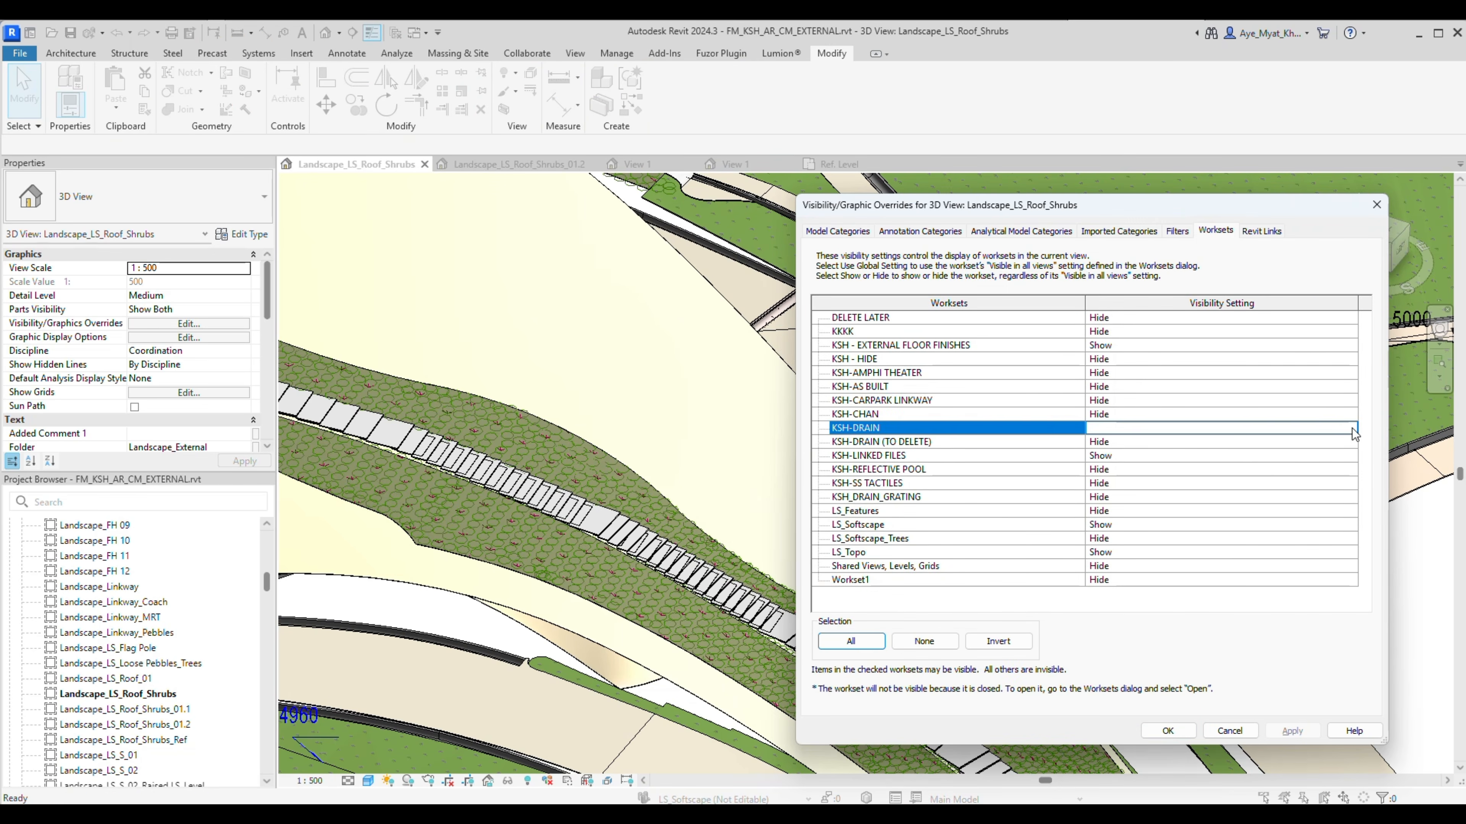
pyautogui.click(1241, 453)
pyautogui.click(1175, 731)
# Hide the LS_Topo and KSH - EXTERNAL FLOOR FINISHES worksets in the 3D view.
pyautogui.scroll(-5, 956, 659)
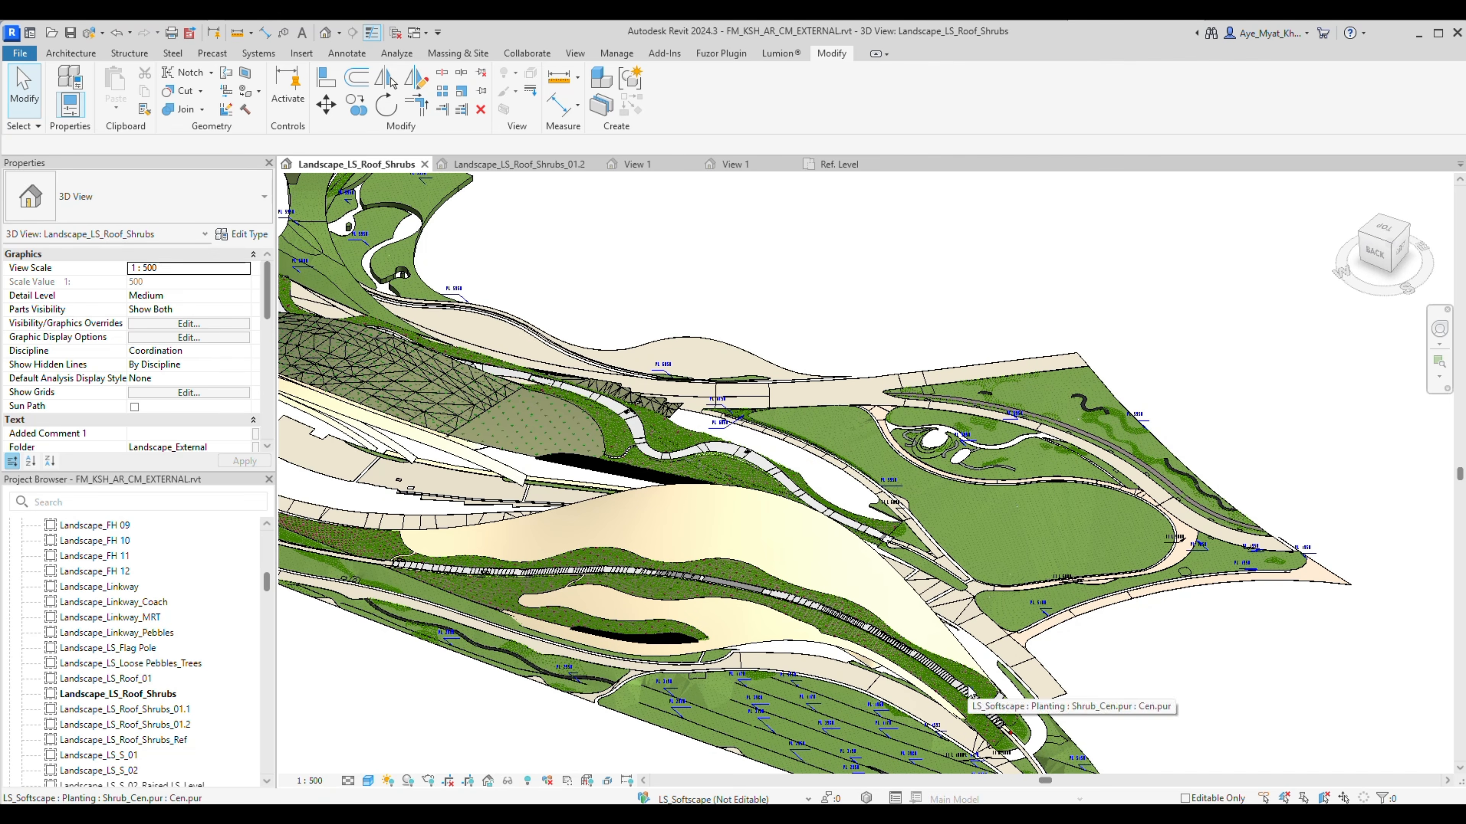
pyautogui.press('v')
pyautogui.press('v')
pyautogui.click(1215, 231)
pyautogui.click(897, 540)
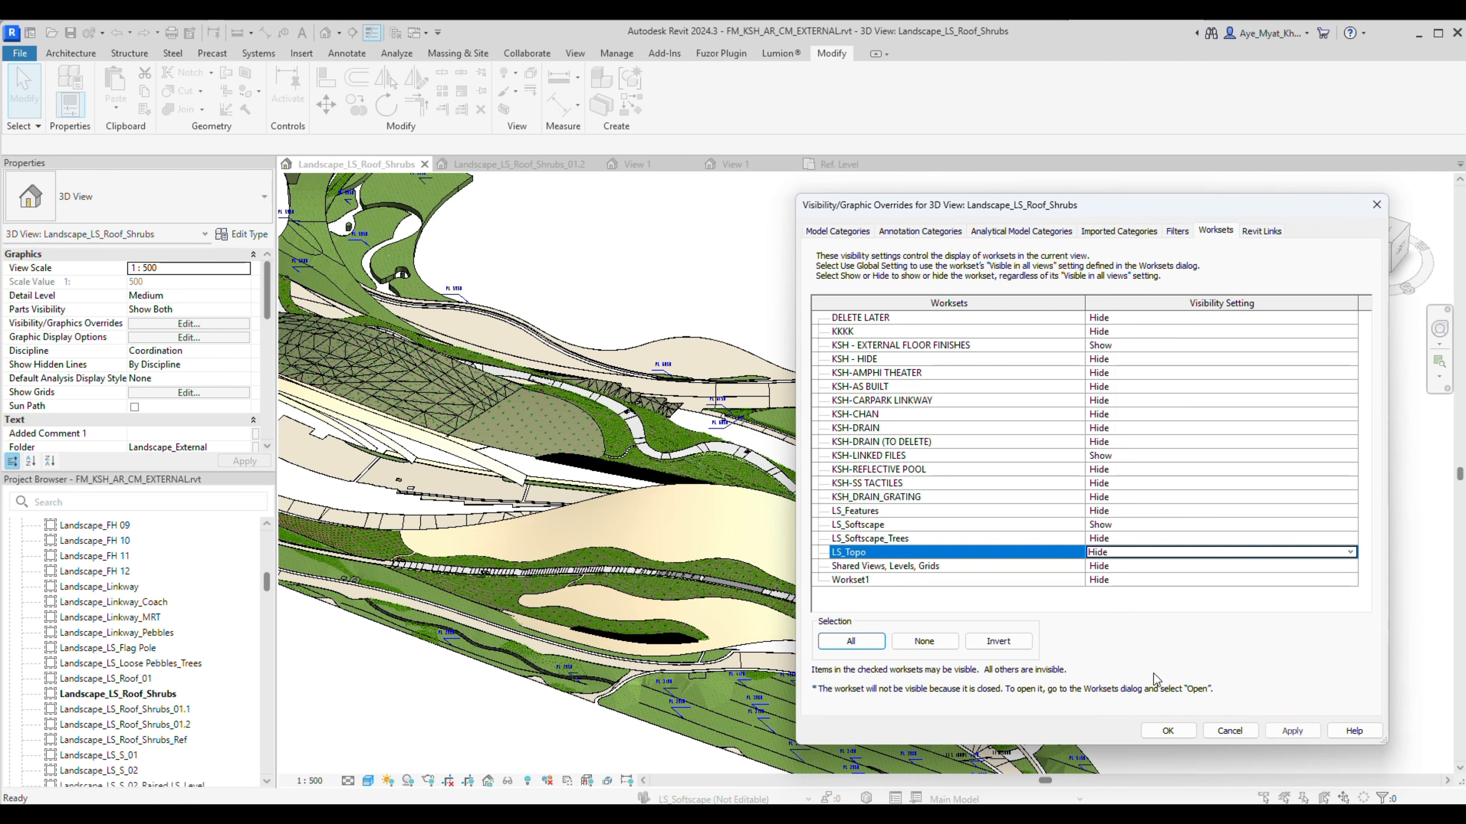
pyautogui.click(1167, 731)
pyautogui.scroll(5, 1145, 705)
pyautogui.press('v')
pyautogui.press('v')
pyautogui.click(894, 516)
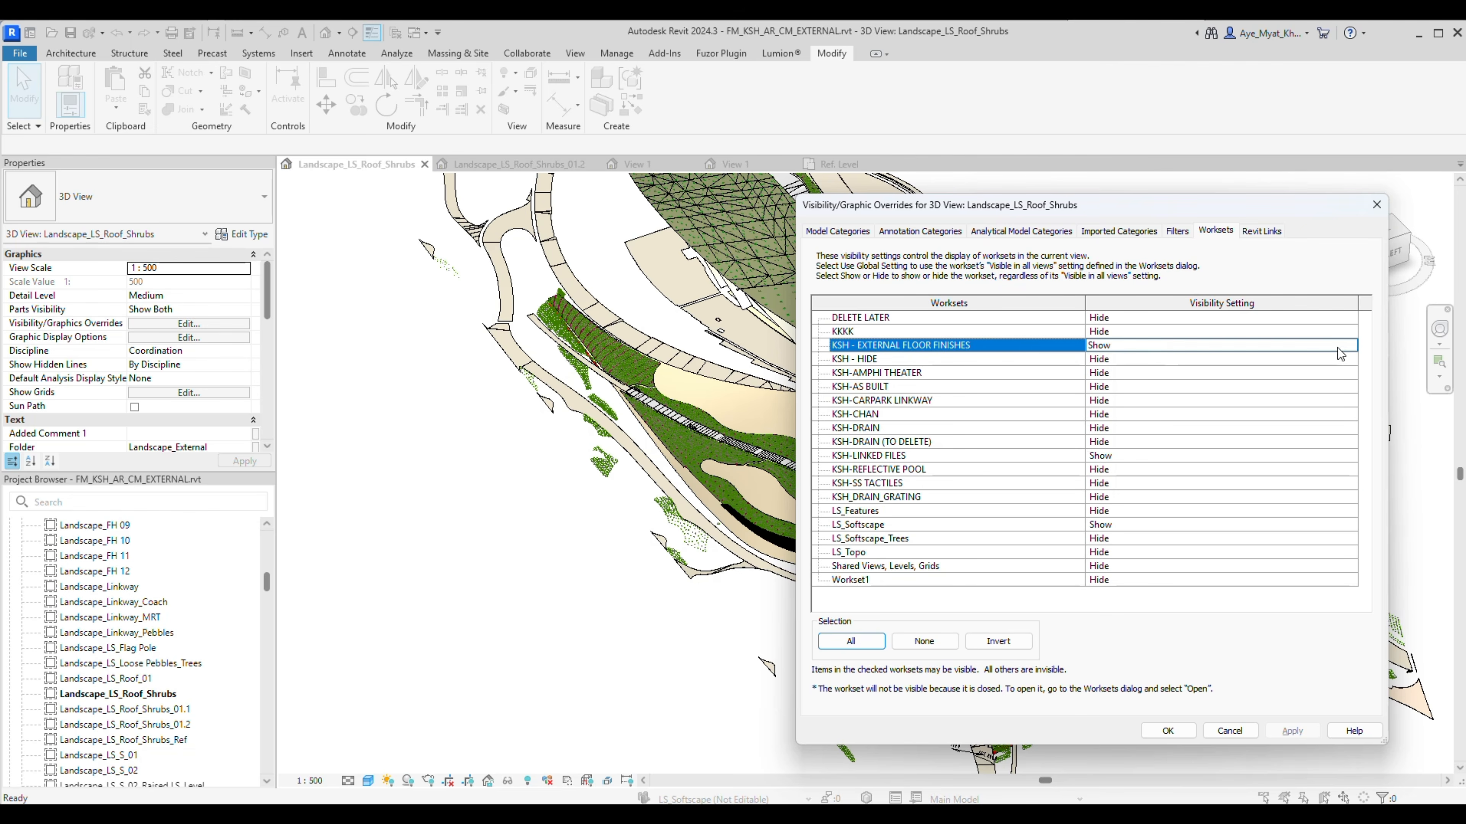
pyautogui.click(1167, 731)
# Check the view's category and Revit link visibility settings, and view the whole roof landscape from the top.
pyautogui.scroll(5, 1101, 684)
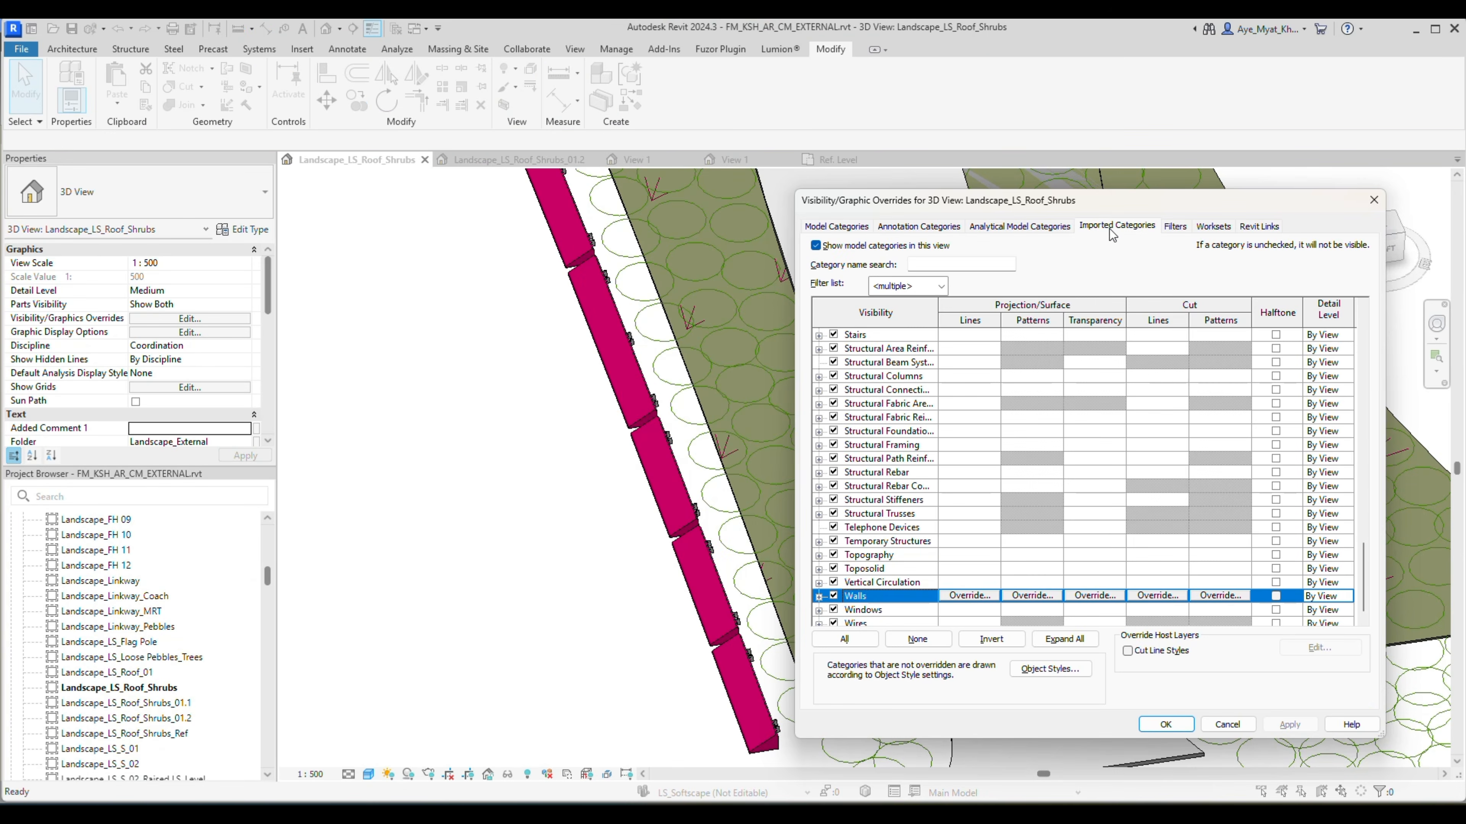
pyautogui.click(1259, 226)
pyautogui.click(1374, 201)
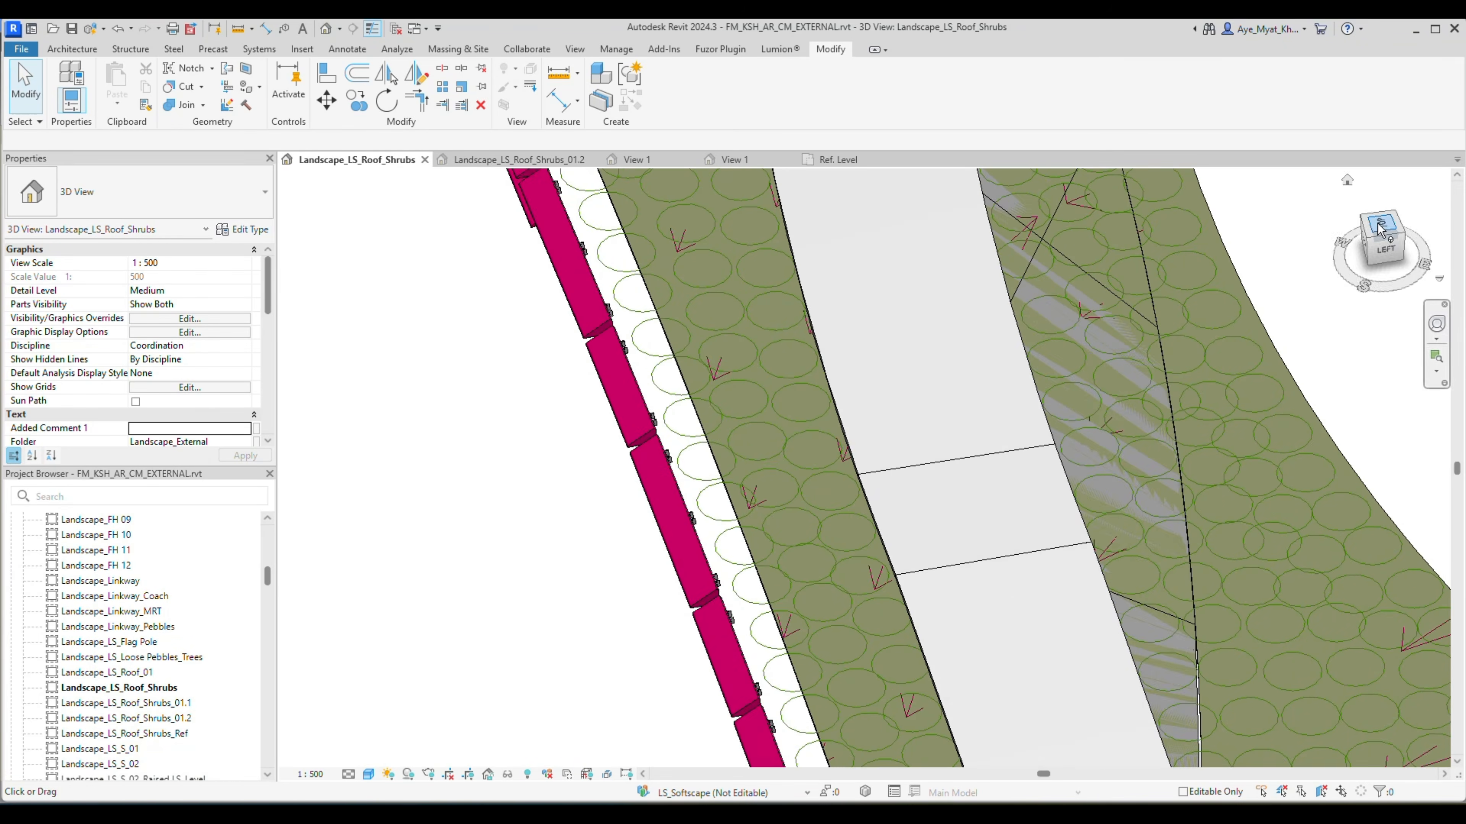
pyautogui.scroll(-10, 903, 584)
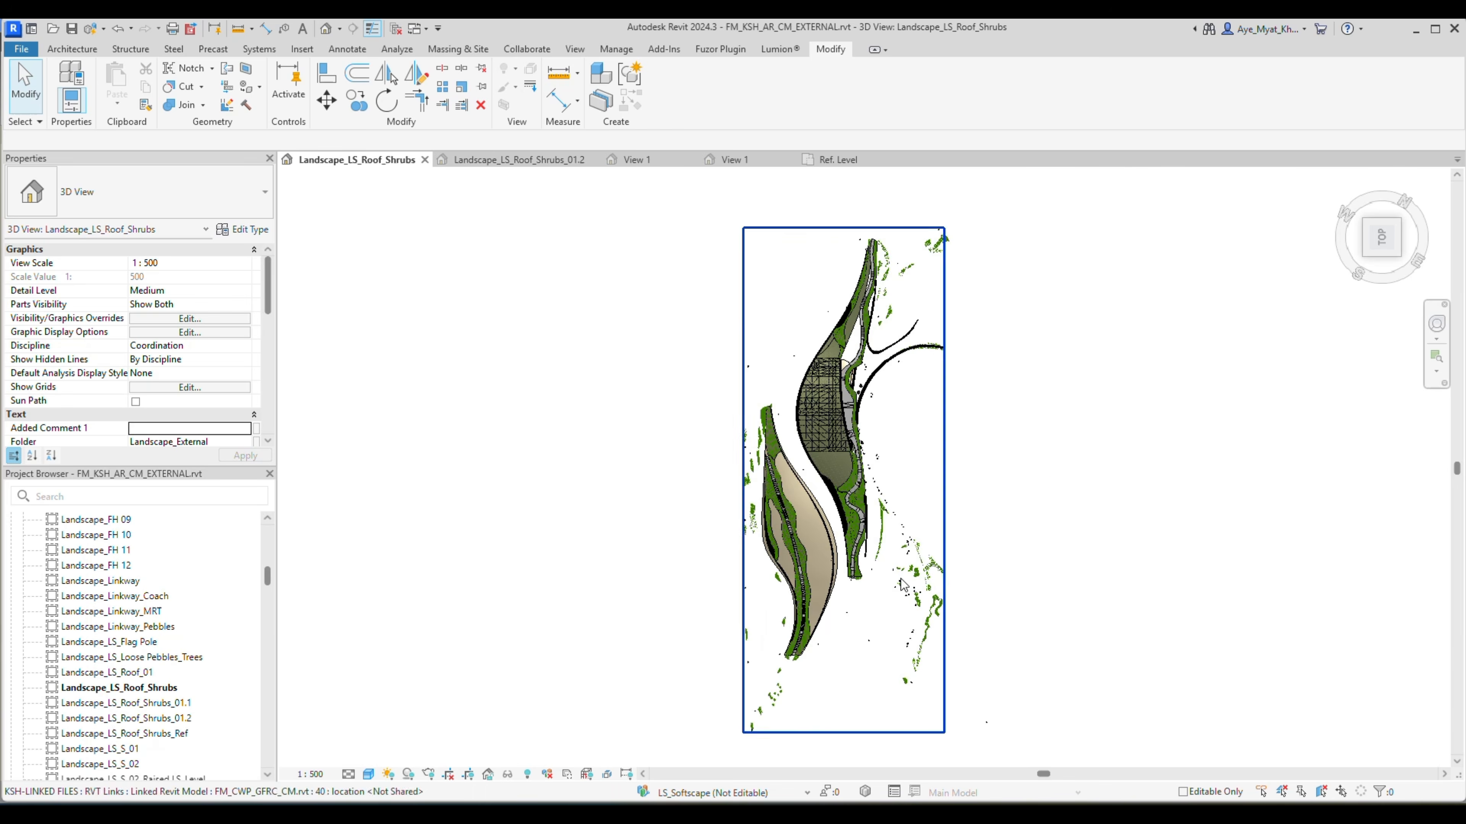
# Move the first two overhanging shrubs beside the pink panels inside the grass toposolid's outer edge.
pyautogui.scroll(7, 854, 568)
pyautogui.scroll(6, 817, 653)
pyautogui.click(772, 576)
pyautogui.keyDown('ctrl'); pyautogui.click(776, 631); pyautogui.keyUp('ctrl')
pyautogui.moveTo(768, 576); pyautogui.dragTo(799, 562)
# Move the adjacent row of three shrubs beside the pink panels onto the grass toposolid.
pyautogui.click(763, 530)
pyautogui.keyDown('ctrl'); pyautogui.click(763, 478); pyautogui.keyUp('ctrl')
pyautogui.keyDown('ctrl'); pyautogui.click(761, 431); pyautogui.keyUp('ctrl')
pyautogui.moveTo(761, 432); pyautogui.dragTo(797, 451)
# Adjust the position of a shrub next to the moved row within the narrow grass strip.
pyautogui.scroll(3, 806, 534)
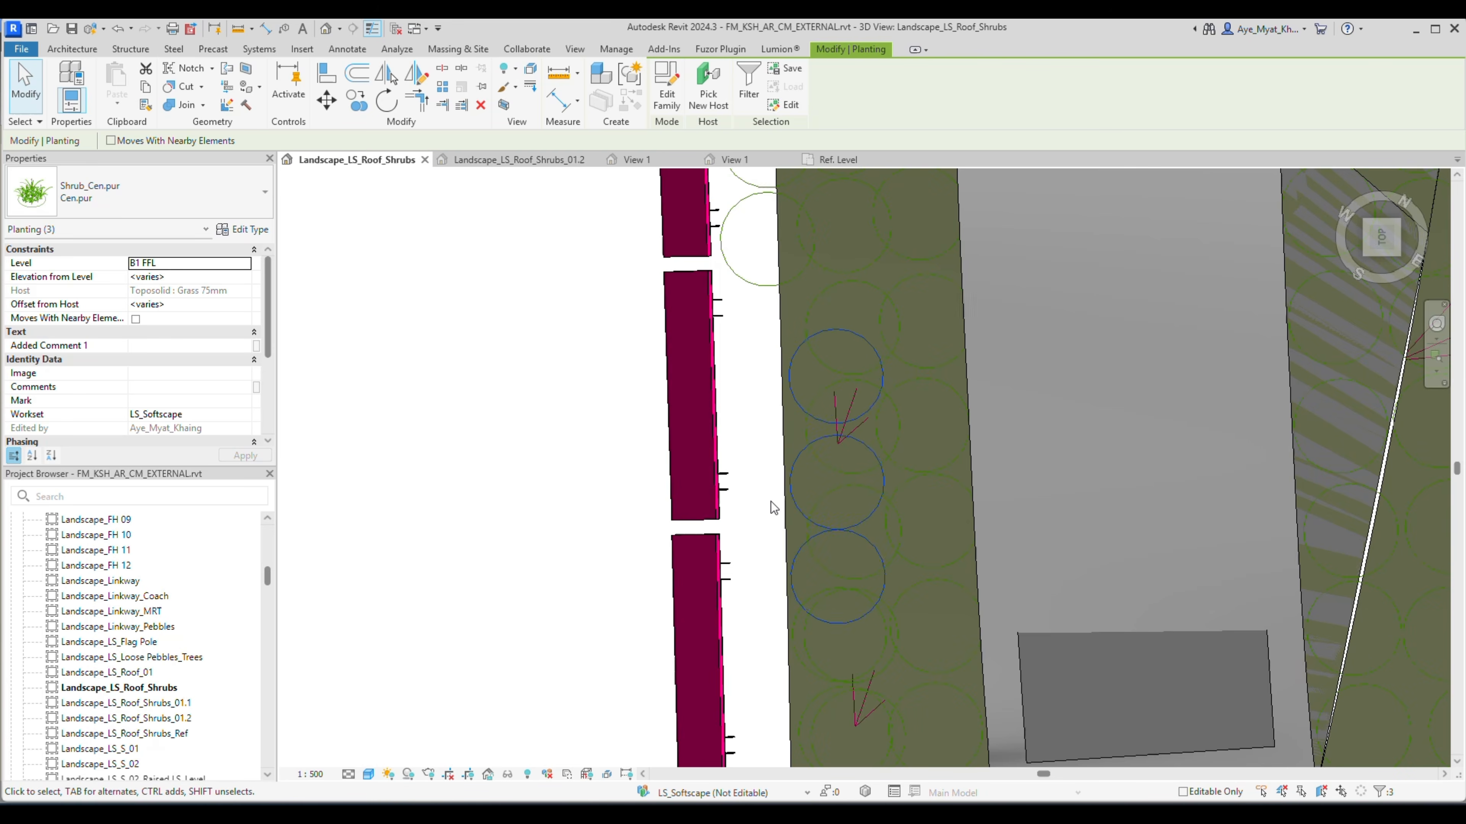
pyautogui.moveTo(770, 508); pyautogui.dragTo(687, 256, button='middle')
pyautogui.click(738, 373)
pyautogui.scroll(3, 735, 377)
pyautogui.moveTo(813, 312); pyautogui.dragTo(815, 391)
# Move the next pair of overhanging shrubs and the single shrub after them clear of the pink panels onto the grass.
pyautogui.scroll(-5, 815, 387)
pyautogui.moveTo(817, 219); pyautogui.dragTo(831, 363, button='middle')
pyautogui.scroll(3, 808, 346)
pyautogui.click(640, 437)
pyautogui.keyDown('ctrl'); pyautogui.click(639, 278); pyautogui.keyUp('ctrl')
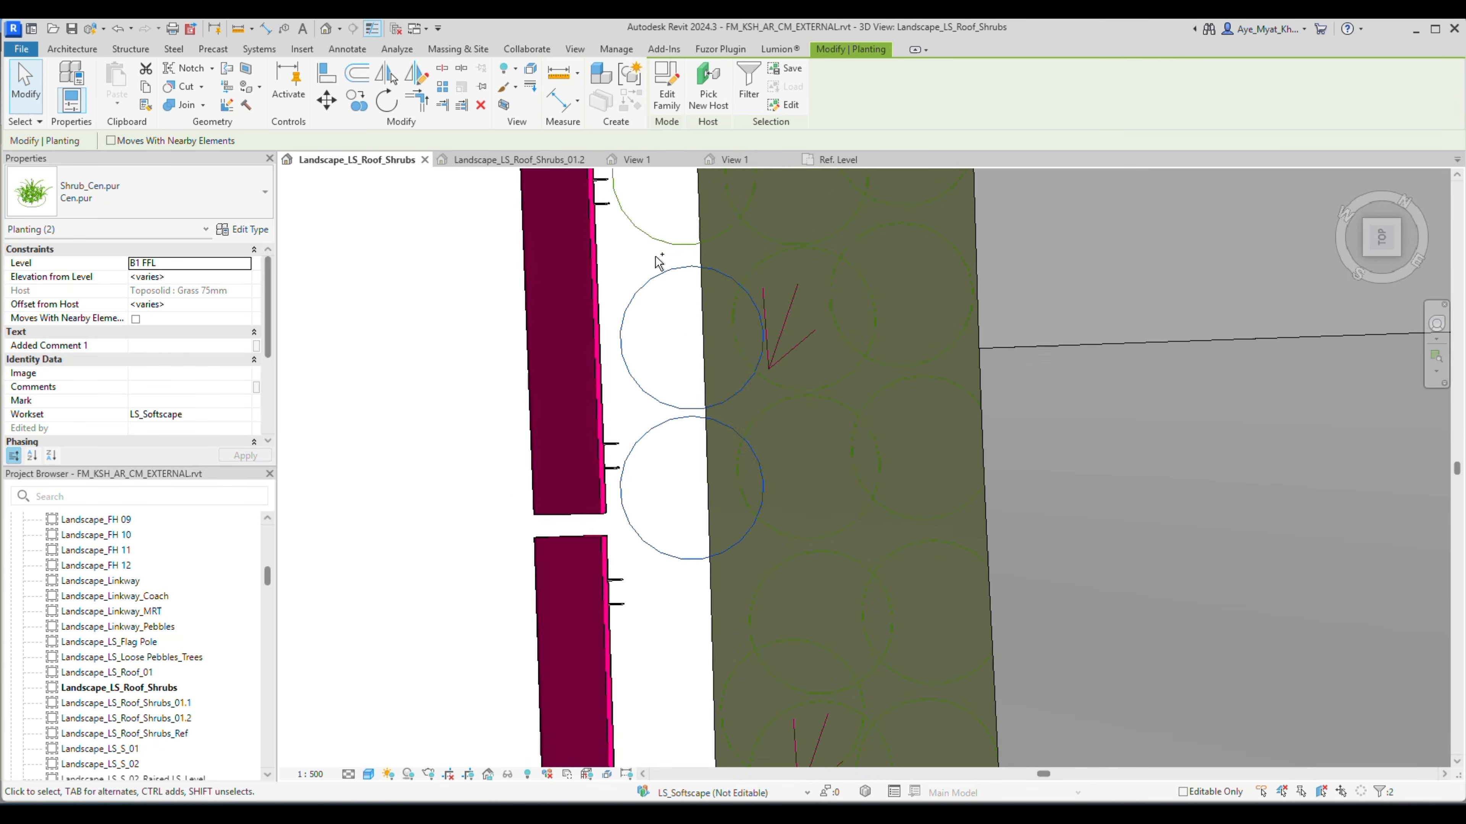
pyautogui.moveTo(699, 394); pyautogui.dragTo(708, 398)
pyautogui.moveTo(756, 265); pyautogui.dragTo(709, 598, button='middle')
pyautogui.moveTo(548, 381); pyautogui.dragTo(649, 442)
pyautogui.moveTo(619, 241); pyautogui.dragTo(627, 475, button='middle')
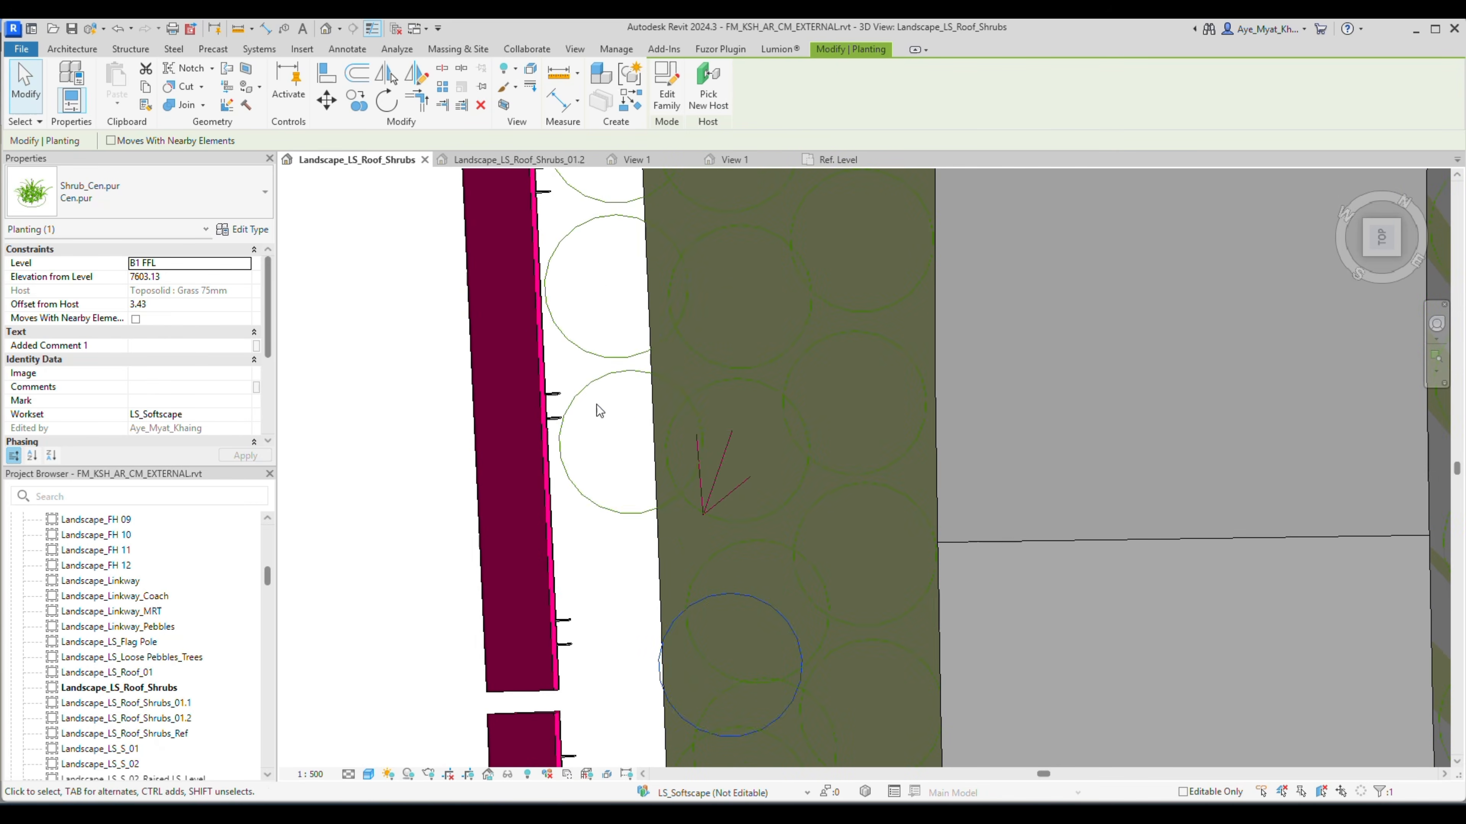
# Hide the FM_CWP_GFRC_CM.rvt Revit link in the 3D view and clear the selection.
pyautogui.press('v')
pyautogui.press('g')
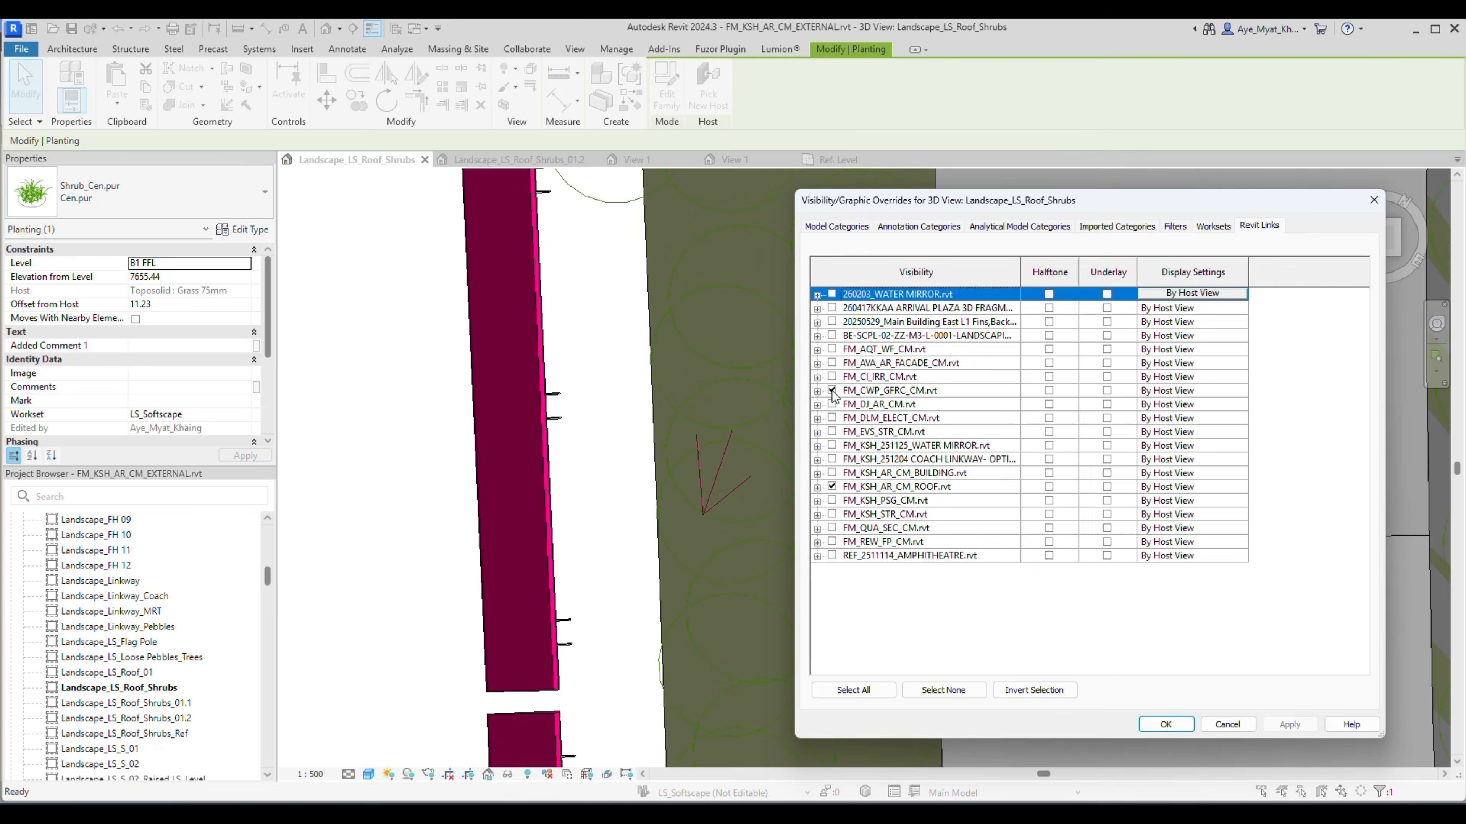
pyautogui.click(1165, 723)
pyautogui.press('Escape')
# Move two single shrubs and the following pair from outside the grass strip's edge onto the toposolid.
pyautogui.moveTo(622, 184); pyautogui.dragTo(625, 630, button='middle')
pyautogui.moveTo(549, 570); pyautogui.dragTo(647, 661)
pyautogui.moveTo(610, 504); pyautogui.dragTo(696, 581)
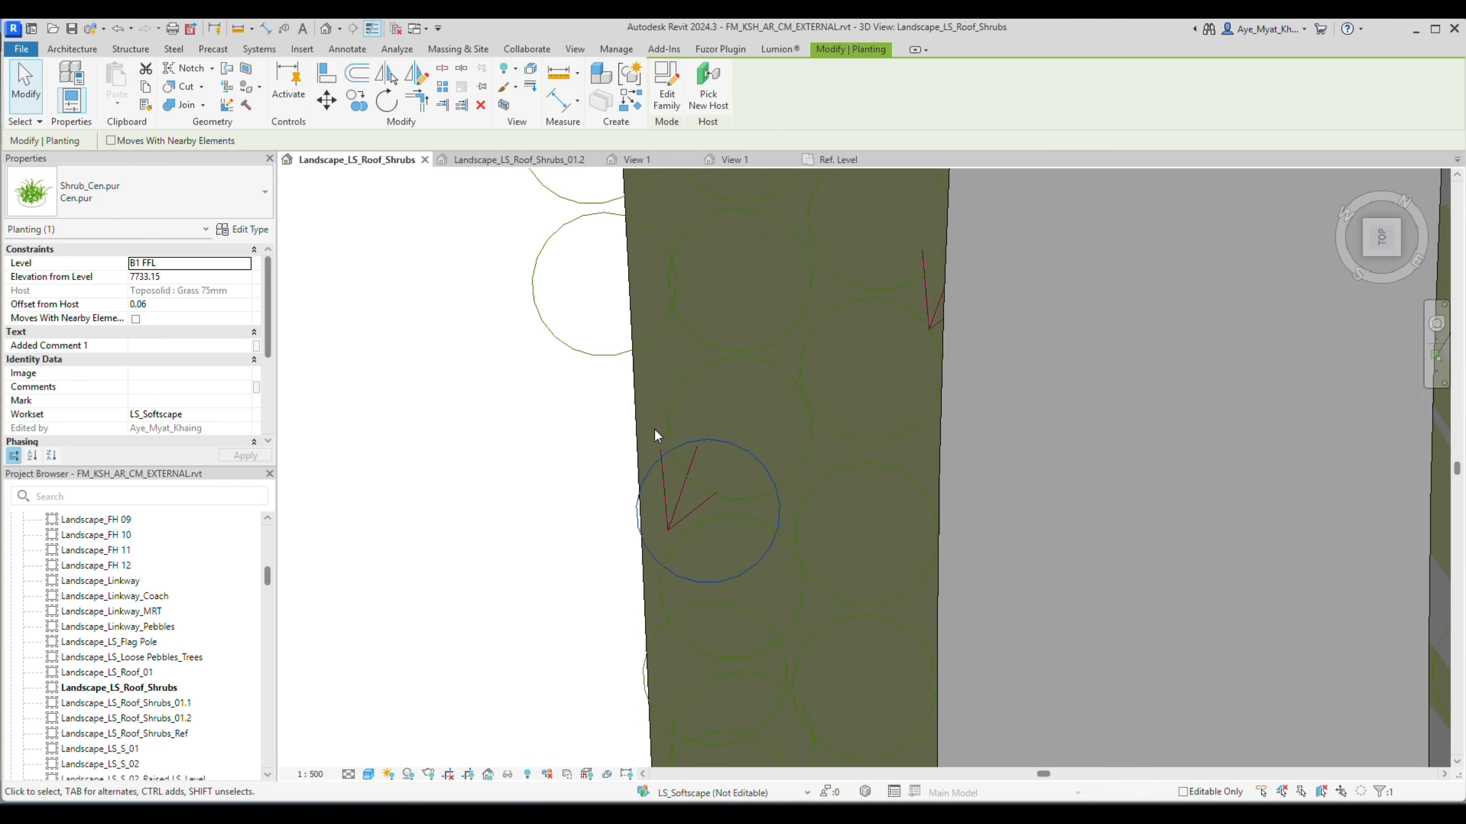
pyautogui.moveTo(654, 429); pyautogui.dragTo(637, 543, button='middle')
pyautogui.click(544, 454)
pyautogui.keyDown('ctrl'); pyautogui.click(528, 294); pyautogui.keyUp('ctrl')
pyautogui.moveTo(528, 294); pyautogui.dragTo(623, 355)
# Move two further pairs of shrubs along the grass strip's outer edge onto the toposolid.
pyautogui.moveTo(583, 202); pyautogui.dragTo(537, 632, button='middle')
pyautogui.click(474, 577)
pyautogui.keyDown('ctrl'); pyautogui.click(459, 413); pyautogui.keyUp('ctrl')
pyautogui.moveTo(450, 500); pyautogui.dragTo(549, 563)
pyautogui.moveTo(516, 201); pyautogui.dragTo(536, 469, button='middle')
pyautogui.click(484, 547)
pyautogui.keyDown('ctrl'); pyautogui.click(460, 384); pyautogui.keyUp('ctrl')
pyautogui.moveTo(443, 484); pyautogui.dragTo(560, 627)
# Reposition a shrub within the planting and move the next overhanging shrub inside the grass edge.
pyautogui.moveTo(702, 634)
pyautogui.mouseDown(button='middle')
pyautogui.moveTo(695, 574)
pyautogui.moveTo(713, 625)
pyautogui.mouseUp(button='middle')
pyautogui.click(579, 543)
pyautogui.moveTo(687, 497); pyautogui.dragTo(941, 524)
pyautogui.press('Escape')
pyautogui.moveTo(876, 626); pyautogui.dragTo(809, 529, button='middle')
pyautogui.moveTo(810, 528); pyautogui.dragTo(688, 515)
pyautogui.moveTo(465, 185); pyautogui.dragTo(617, 583, button='middle')
pyautogui.moveTo(532, 456); pyautogui.dragTo(639, 536)
# Move the next four shrubs along the outer edge one at a time onto the grass toposolid.
pyautogui.moveTo(522, 306); pyautogui.dragTo(619, 423)
pyautogui.moveTo(531, 196); pyautogui.dragTo(525, 383, button='middle')
pyautogui.moveTo(499, 353); pyautogui.dragTo(613, 467)
pyautogui.moveTo(536, 231); pyautogui.dragTo(514, 420, button='middle')
pyautogui.moveTo(552, 456); pyautogui.dragTo(621, 419)
pyautogui.moveTo(500, 191); pyautogui.dragTo(552, 616, button='middle')
pyautogui.moveTo(558, 464); pyautogui.dragTo(640, 559)
# Move the next two groups of overhanging shrubs along the slanting edge onto the grass.
pyautogui.moveTo(514, 197); pyautogui.dragTo(569, 454, button='middle')
pyautogui.moveTo(569, 453); pyautogui.dragTo(516, 352)
pyautogui.moveTo(542, 367); pyautogui.dragTo(663, 540)
pyautogui.moveTo(500, 199); pyautogui.dragTo(570, 515, button='middle')
pyautogui.moveTo(598, 462); pyautogui.dragTo(540, 369)
pyautogui.moveTo(567, 381); pyautogui.dragTo(650, 544)
# Shift the next pair of shrubs across the slanting outer edge onto the wider grass area.
pyautogui.scroll(-2, 583, 179)
pyautogui.moveTo(583, 179); pyautogui.dragTo(559, 610, button='middle')
pyautogui.moveTo(560, 609); pyautogui.dragTo(511, 537)
pyautogui.moveTo(524, 555); pyautogui.dragTo(599, 627)
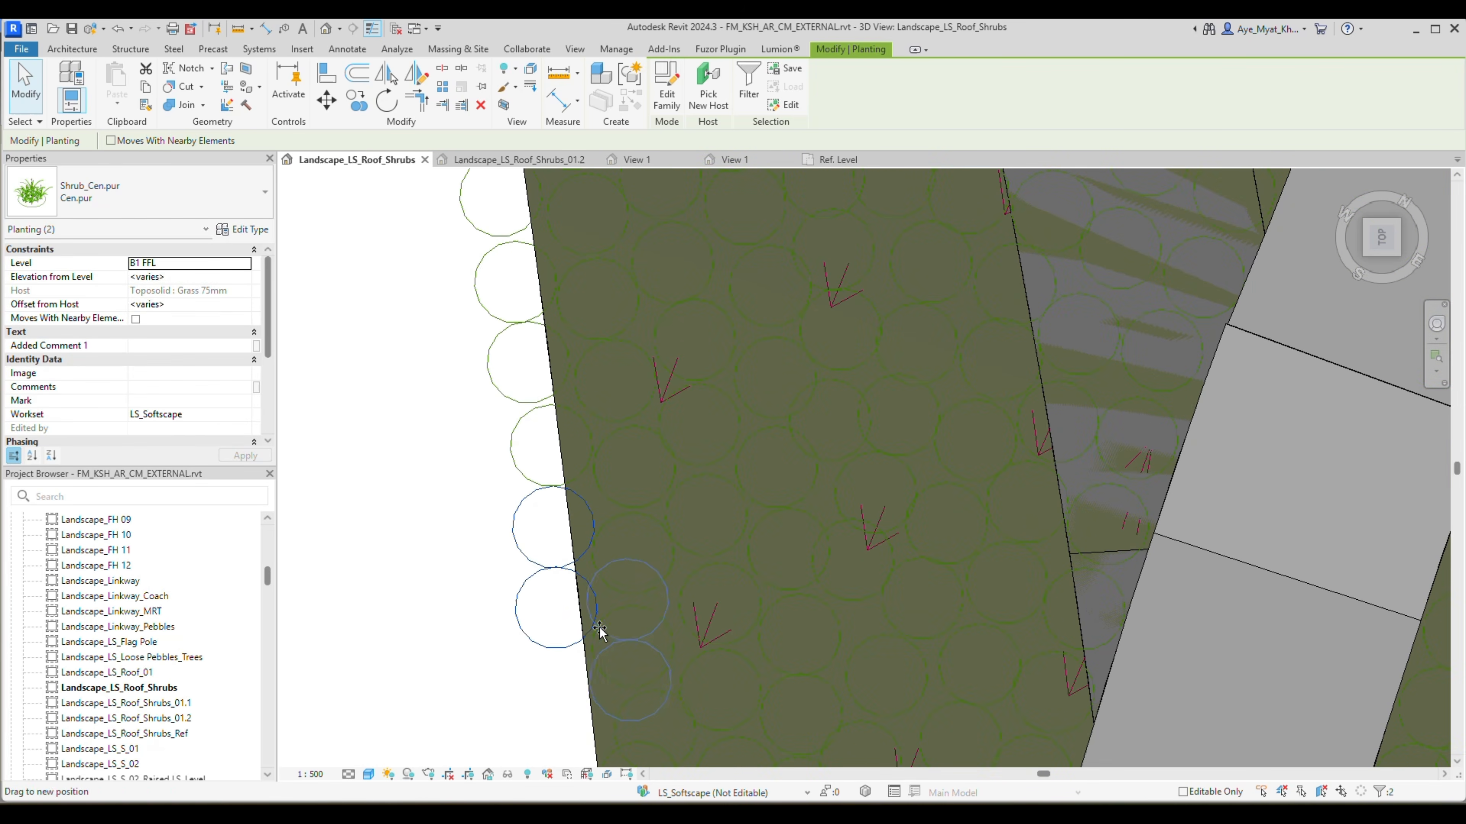
pyautogui.moveTo(576, 465); pyautogui.dragTo(549, 458)
pyautogui.scroll(2, 539, 441)
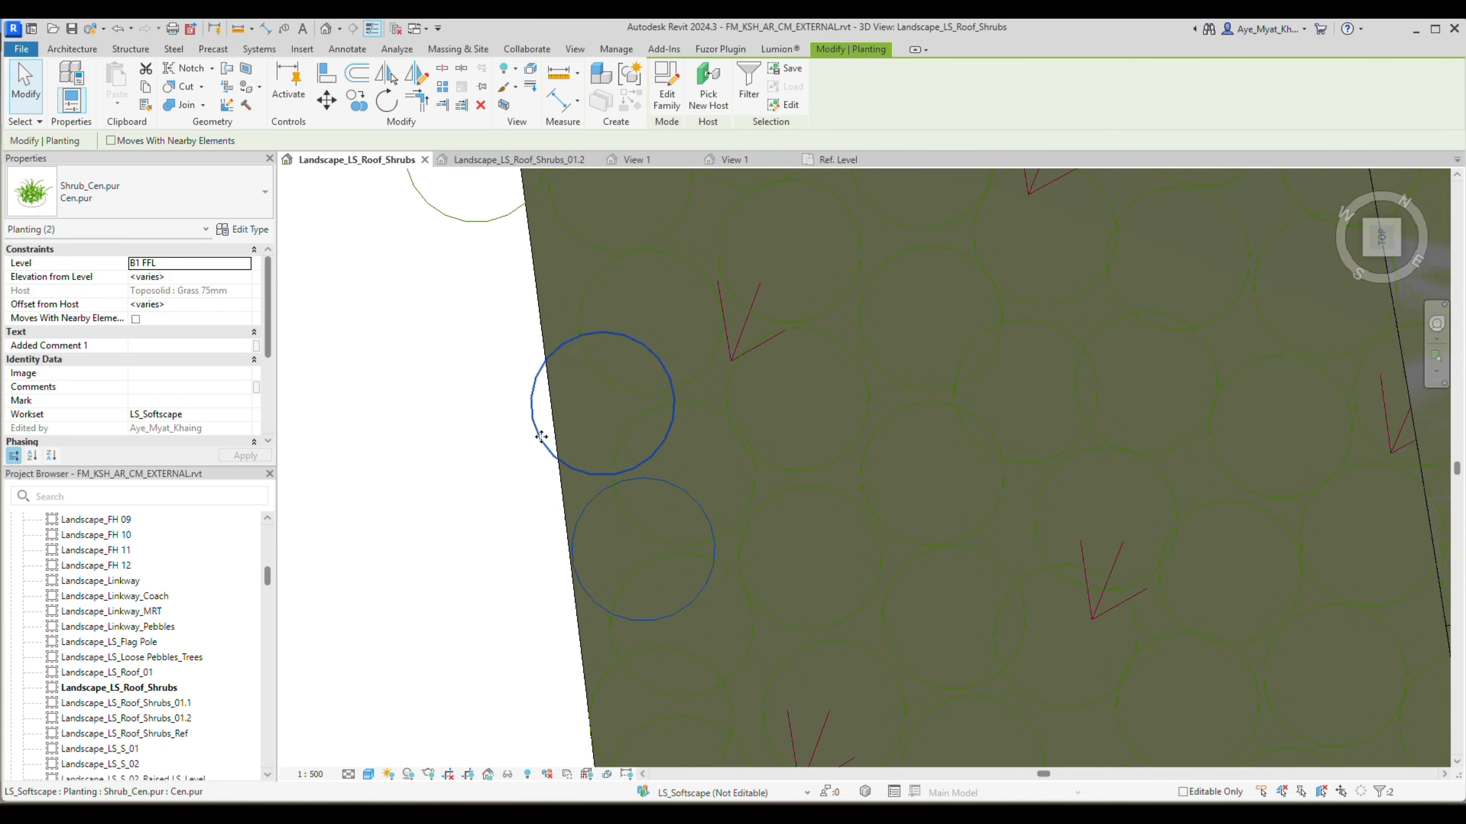
# Move the remaining overhanging shrubs below the ribbed panel's tip inside the wider grass area's edge.
pyautogui.moveTo(486, 376); pyautogui.dragTo(665, 779, button='middle')
pyautogui.moveTo(583, 553); pyautogui.dragTo(576, 552)
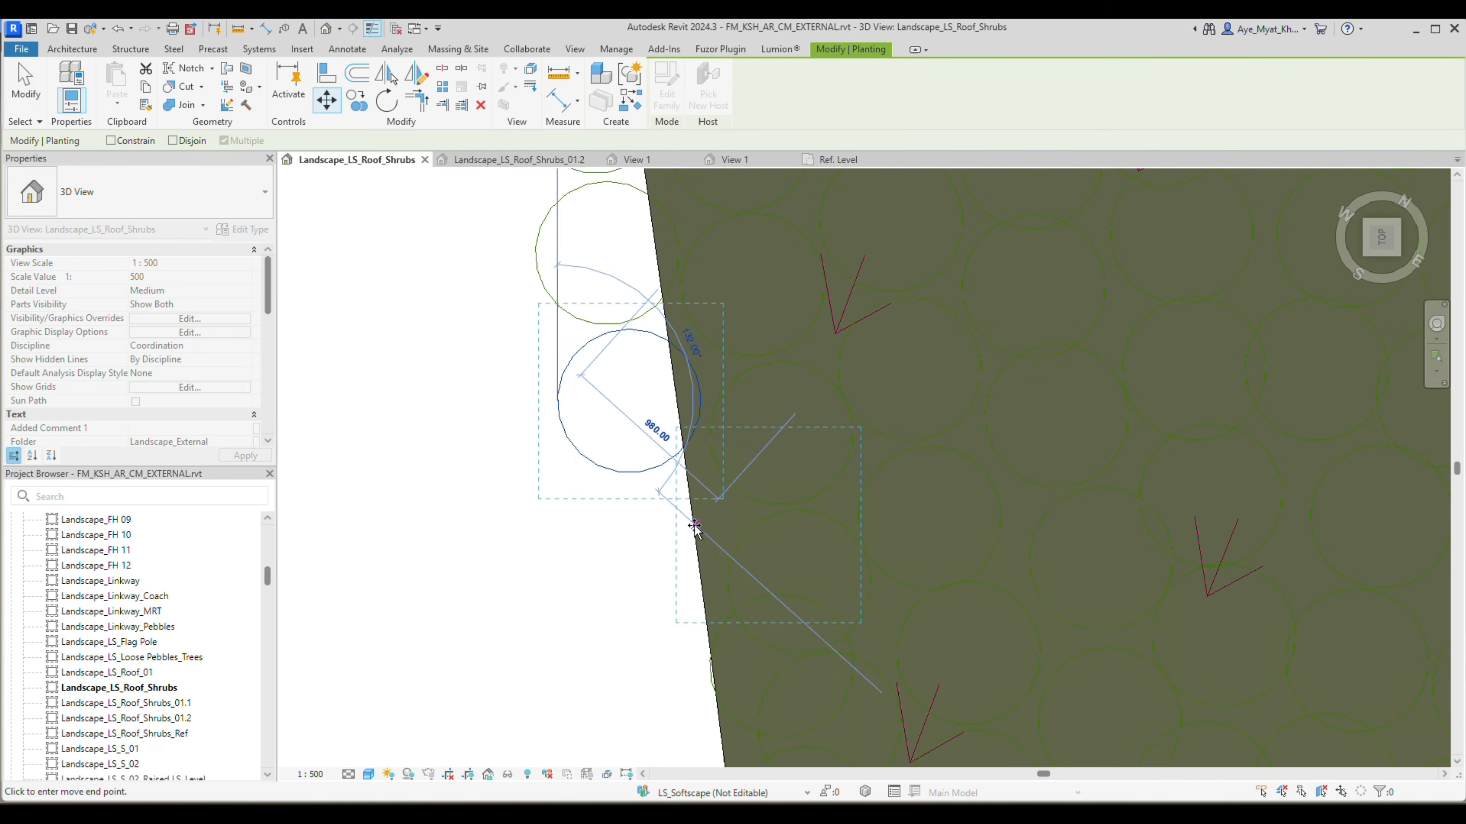
pyautogui.moveTo(694, 526); pyautogui.dragTo(695, 526)
pyautogui.moveTo(658, 358); pyautogui.dragTo(667, 614, button='middle')
pyautogui.moveTo(639, 579); pyautogui.dragTo(650, 595)
pyautogui.moveTo(685, 543); pyautogui.dragTo(685, 539)
pyautogui.moveTo(528, 251); pyautogui.dragTo(558, 522, button='middle')
pyautogui.moveTo(544, 512); pyautogui.dragTo(674, 621)
# Move the shrubs just before the ribbed panel's tip onto the grass toposolid.
pyautogui.moveTo(531, 355); pyautogui.dragTo(521, 670, button='middle')
pyautogui.moveTo(515, 660); pyautogui.dragTo(615, 645)
pyautogui.moveTo(543, 566); pyautogui.dragTo(464, 407, button='middle')
pyautogui.moveTo(488, 254); pyautogui.dragTo(506, 536, button='middle')
pyautogui.moveTo(499, 528); pyautogui.dragTo(553, 492)
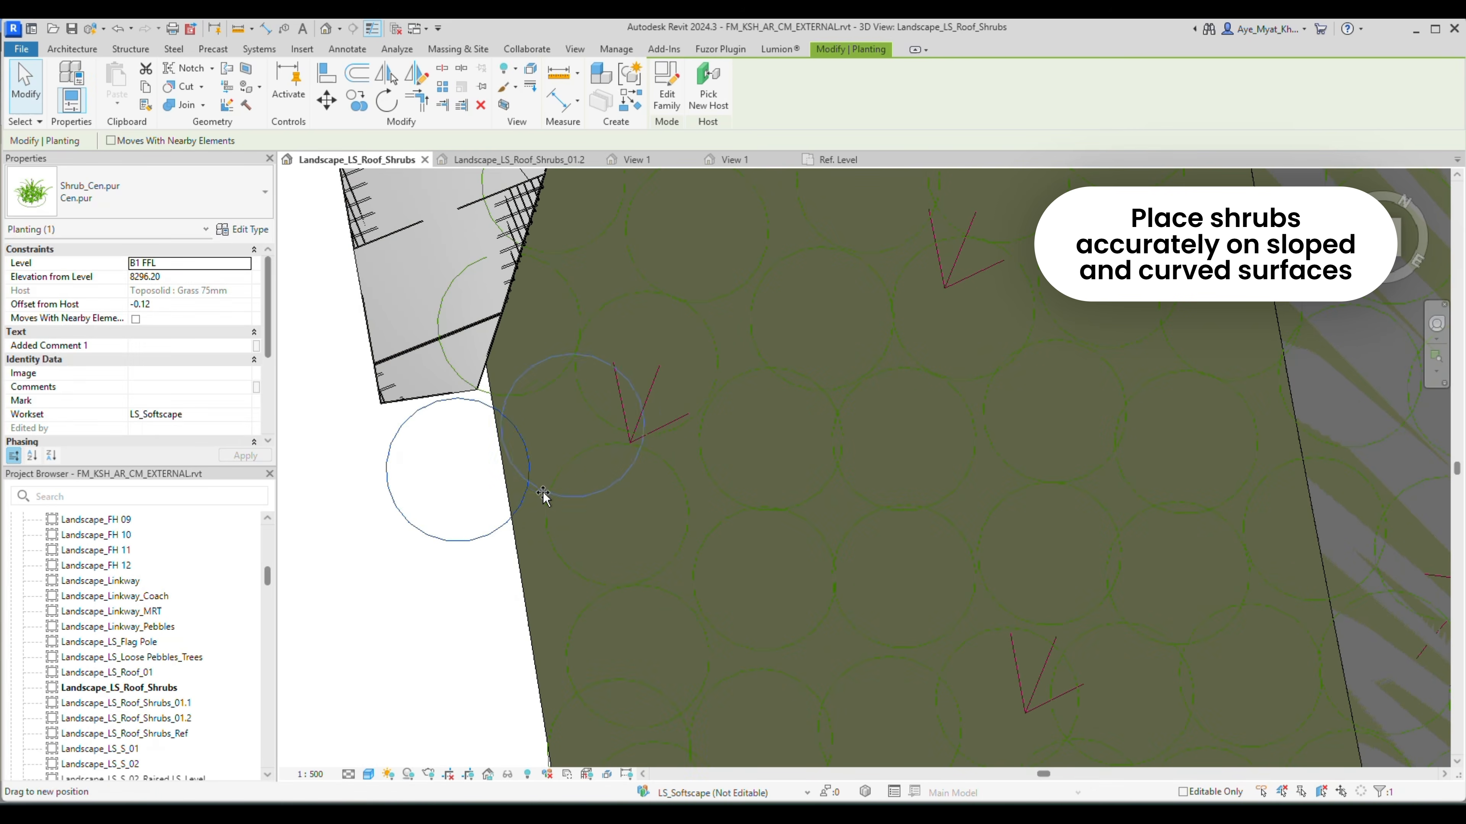
# Undo the last shrub move and reposition the shrubs around the ribbed panel's tip onto the grass.
pyautogui.click(119, 29)
pyautogui.click(521, 484)
pyautogui.moveTo(581, 280); pyautogui.dragTo(589, 561, button='middle')
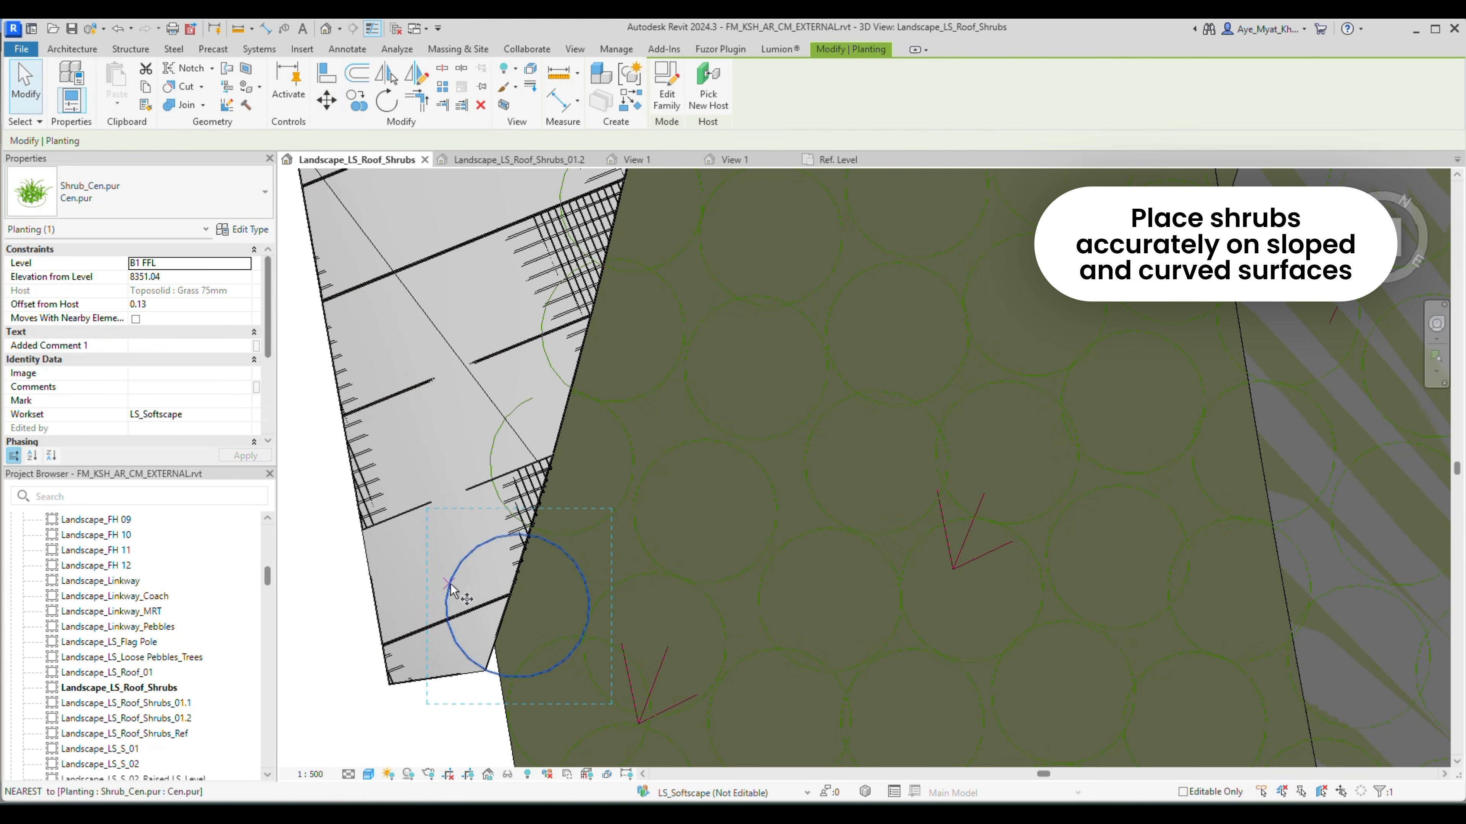
pyautogui.moveTo(455, 585); pyautogui.dragTo(509, 552)
# Move the next two shrubs overlapping the ribbed panel individually onto the grass toposolid.
pyautogui.moveTo(510, 411); pyautogui.dragTo(534, 627, button='middle')
pyautogui.moveTo(522, 646); pyautogui.dragTo(581, 643)
pyautogui.moveTo(579, 517); pyautogui.dragTo(529, 631, button='middle')
pyautogui.moveTo(524, 629); pyautogui.dragTo(579, 595)
# Move two pairs of shrubs overlapping the ribbed panels onto the adjoining grass.
pyautogui.moveTo(674, 462); pyautogui.dragTo(642, 612, button='middle')
pyautogui.click(642, 612)
pyautogui.keyDown('ctrl'); pyautogui.click(557, 496); pyautogui.keyUp('ctrl')
pyautogui.moveTo(557, 497); pyautogui.dragTo(605, 510)
pyautogui.moveTo(623, 358); pyautogui.dragTo(606, 567, button='middle')
pyautogui.click(600, 537)
pyautogui.keyDown('ctrl'); pyautogui.click(635, 545); pyautogui.keyUp('ctrl')
pyautogui.moveTo(635, 545); pyautogui.dragTo(699, 561)
pyautogui.moveTo(632, 456); pyautogui.dragTo(653, 571, button='middle')
# Shift the following pair of shrubs off the ribbed panels onto the grass with the Move tool.
pyautogui.click(731, 387)
pyautogui.moveTo(730, 387); pyautogui.dragTo(717, 625, button='middle')
pyautogui.click(327, 100)
pyautogui.moveTo(687, 323); pyautogui.dragTo(642, 619, button='middle')
pyautogui.click(646, 556)
pyautogui.keyDown('ctrl'); pyautogui.click(646, 388); pyautogui.keyUp('ctrl')
pyautogui.click(327, 102)
pyautogui.click(681, 513)
pyautogui.click(738, 545)
# Adjust one shrub beside the panel edge and move the next overlapping shrub onto the grass.
pyautogui.click(685, 587)
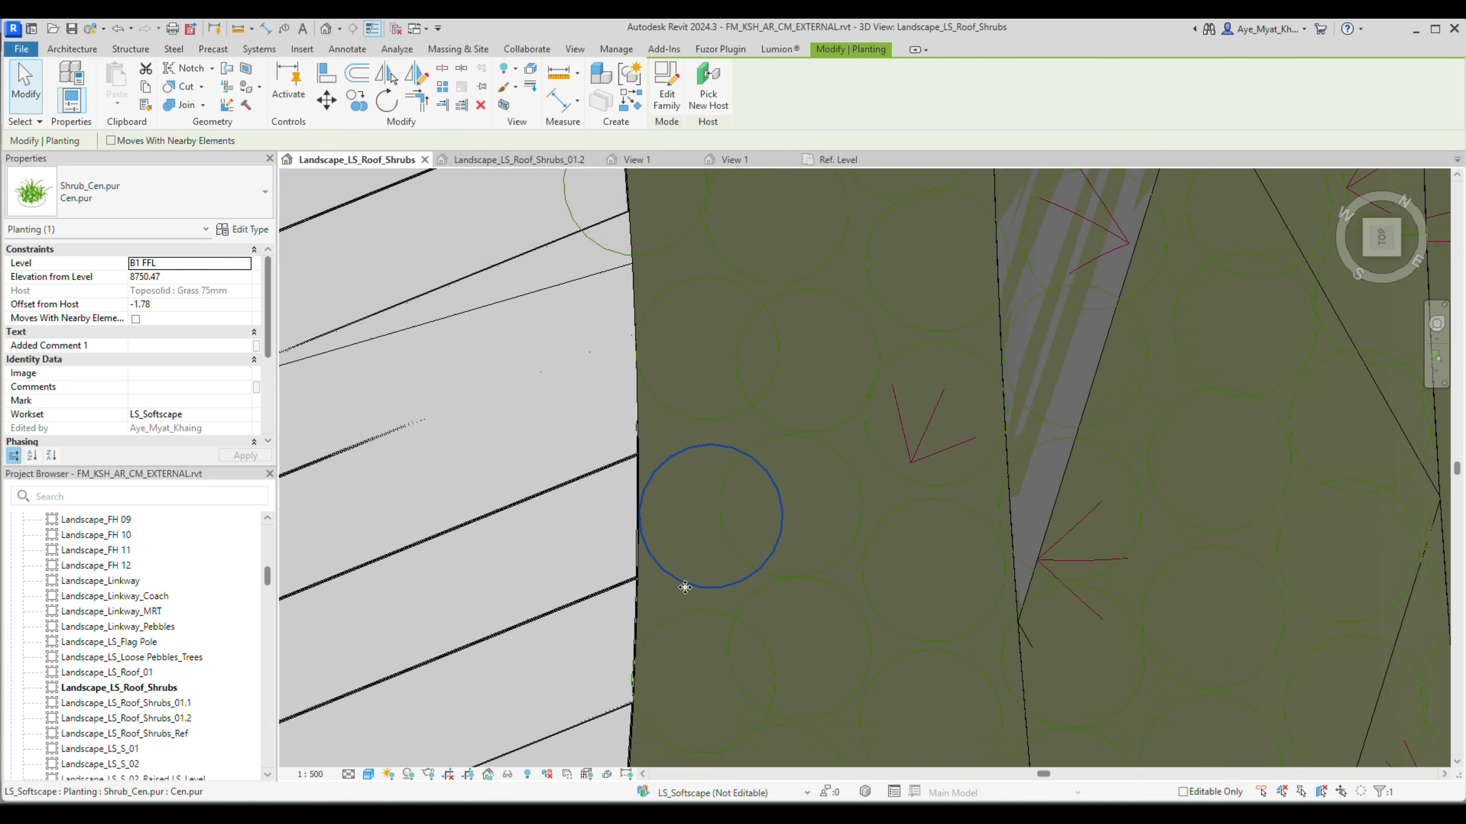
pyautogui.moveTo(721, 363); pyautogui.dragTo(723, 402)
pyautogui.moveTo(716, 402); pyautogui.dragTo(694, 632, button='middle')
pyautogui.moveTo(596, 431); pyautogui.dragTo(669, 491)
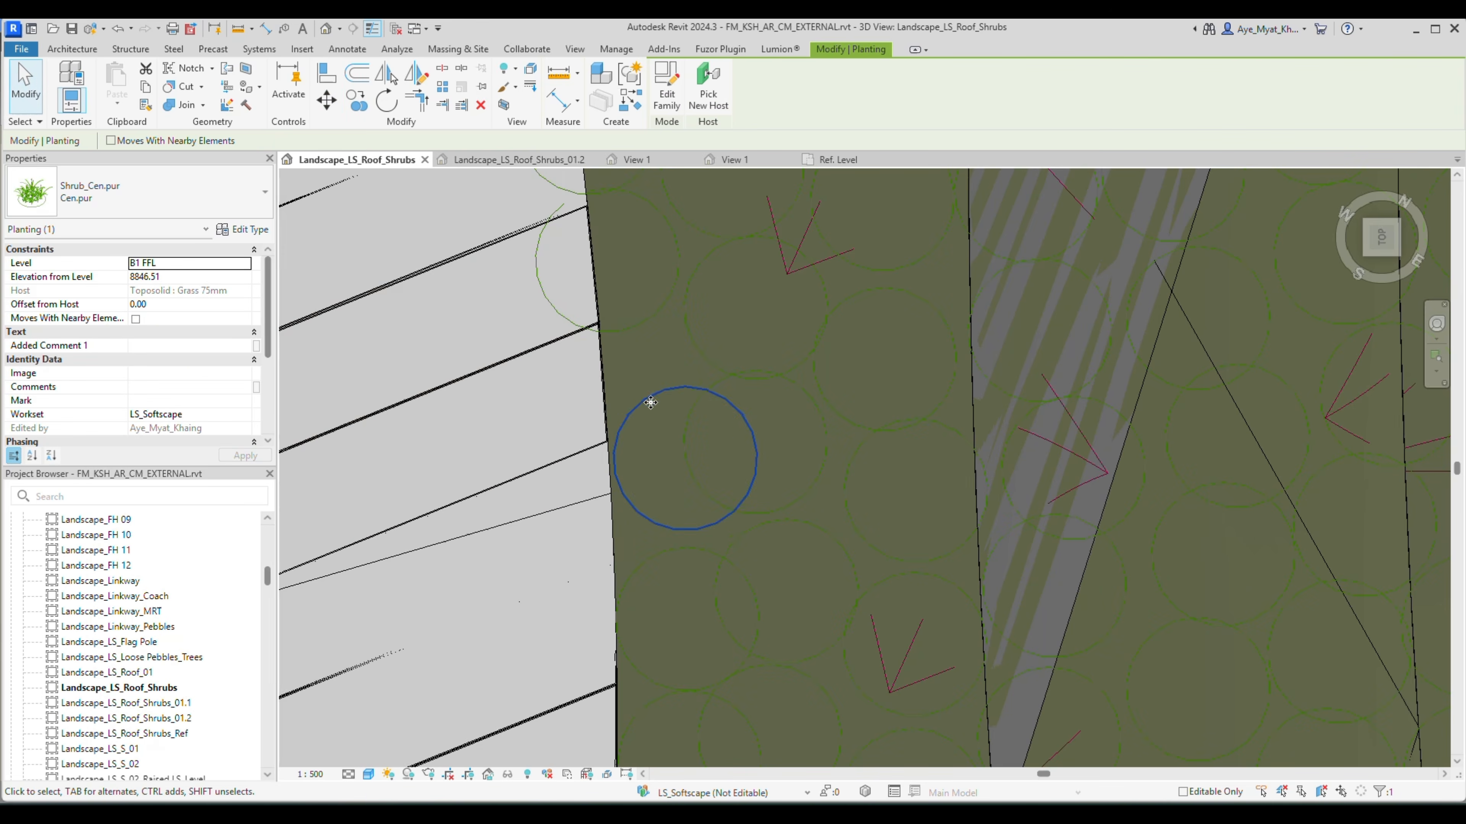
# Move the next shrub along the curved panel edge fully onto the grass toposolid.
pyautogui.scroll(-2, 641, 319)
pyautogui.moveTo(641, 319); pyautogui.dragTo(660, 678, button='middle')
pyautogui.moveTo(703, 475); pyautogui.dragTo(572, 560)
pyautogui.moveTo(605, 673); pyautogui.dragTo(592, 321, button='middle')
pyautogui.moveTo(571, 316); pyautogui.dragTo(620, 320)
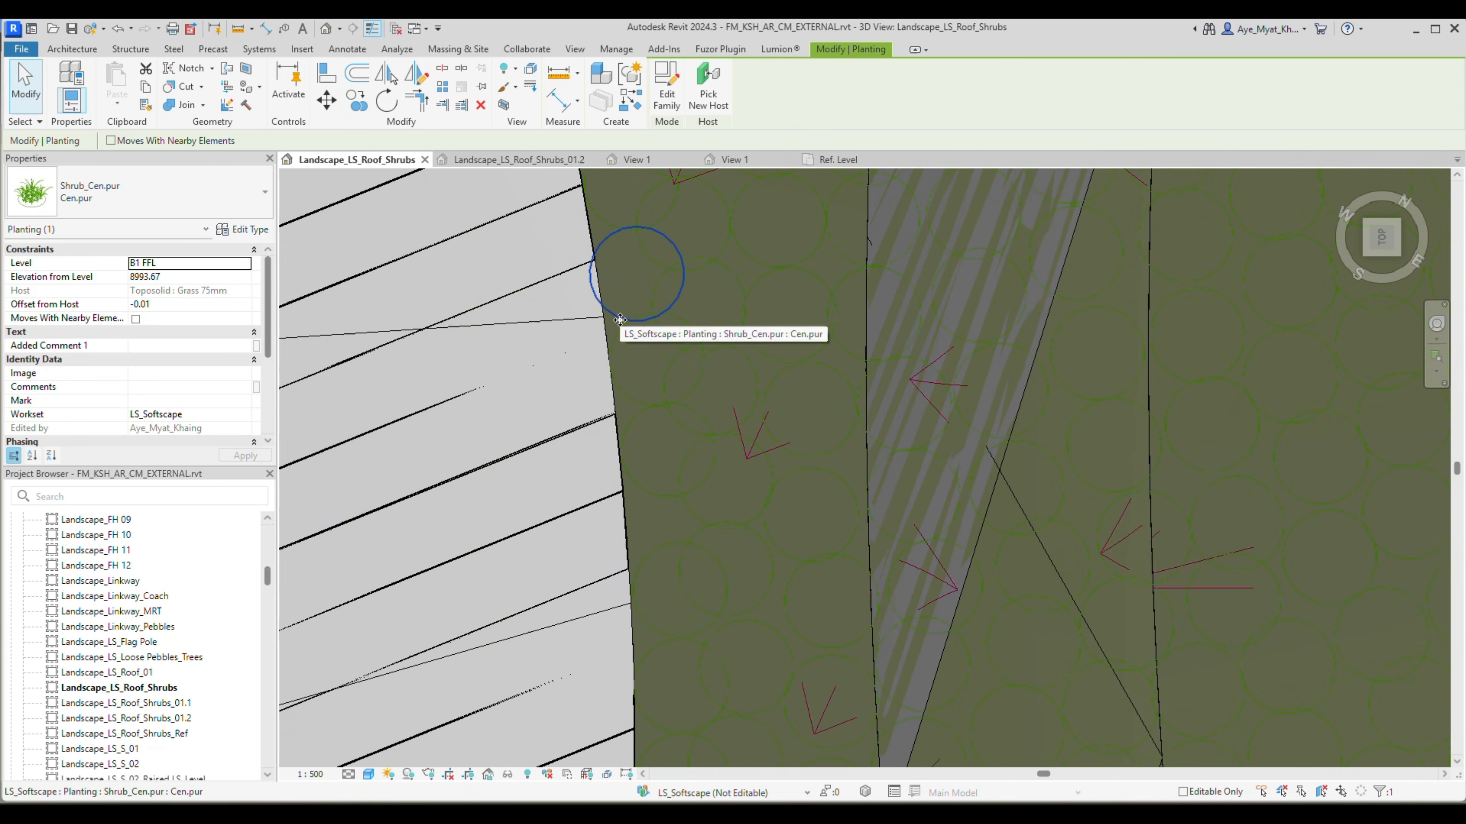
pyautogui.rightClick(673, 508)
pyautogui.click(726, 441)
pyautogui.moveTo(719, 191); pyautogui.dragTo(749, 511, button='middle')
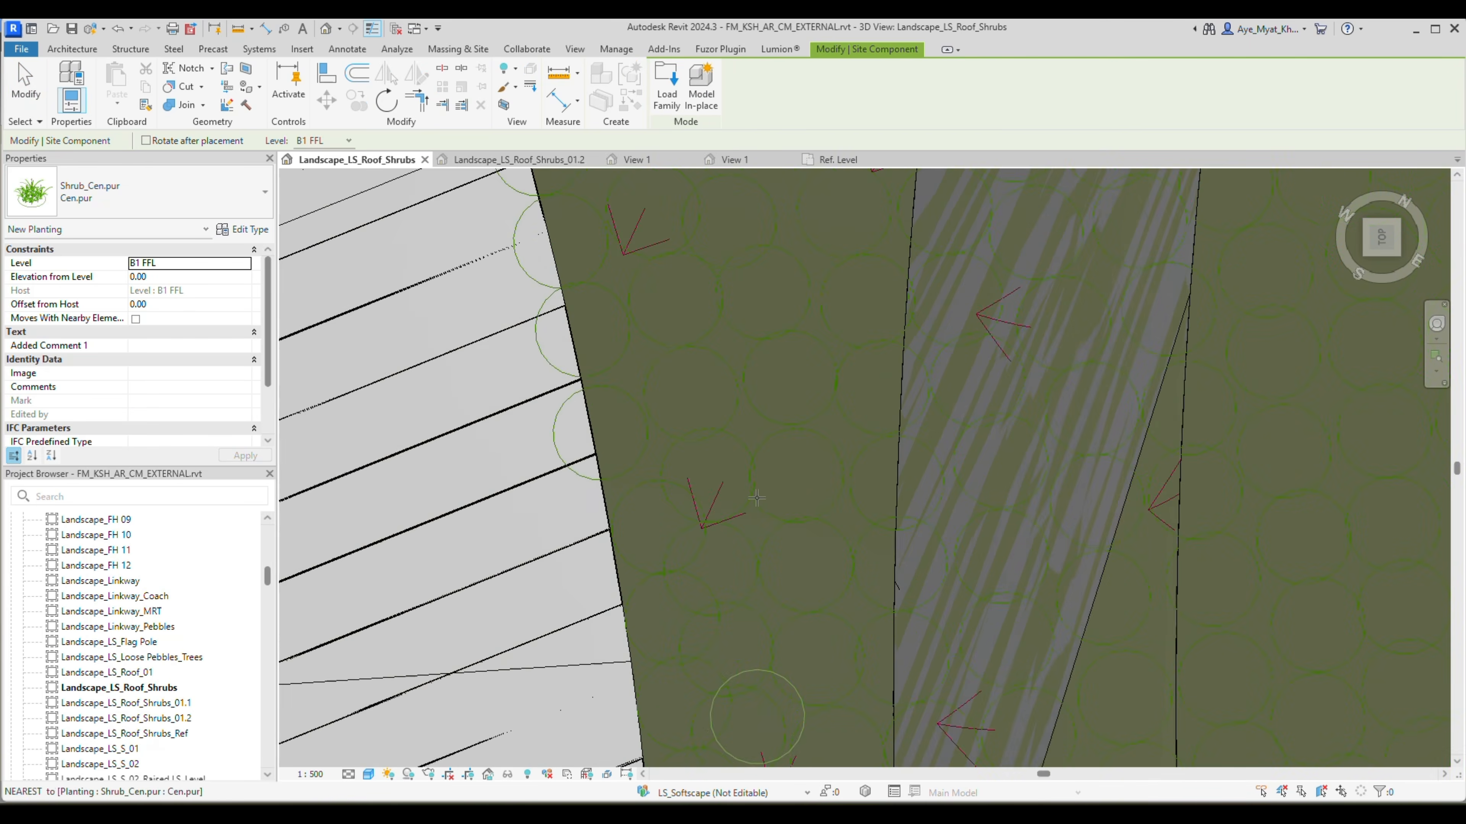
pyautogui.scroll(-2, 744, 508)
pyautogui.press('Escape')
pyautogui.press('Escape')
# Move the next shrub overlapping the curved panel edge onto the grass and clear the selection.
pyautogui.click(709, 459)
pyautogui.scroll(2, 709, 454)
pyautogui.moveTo(634, 415); pyautogui.dragTo(684, 428)
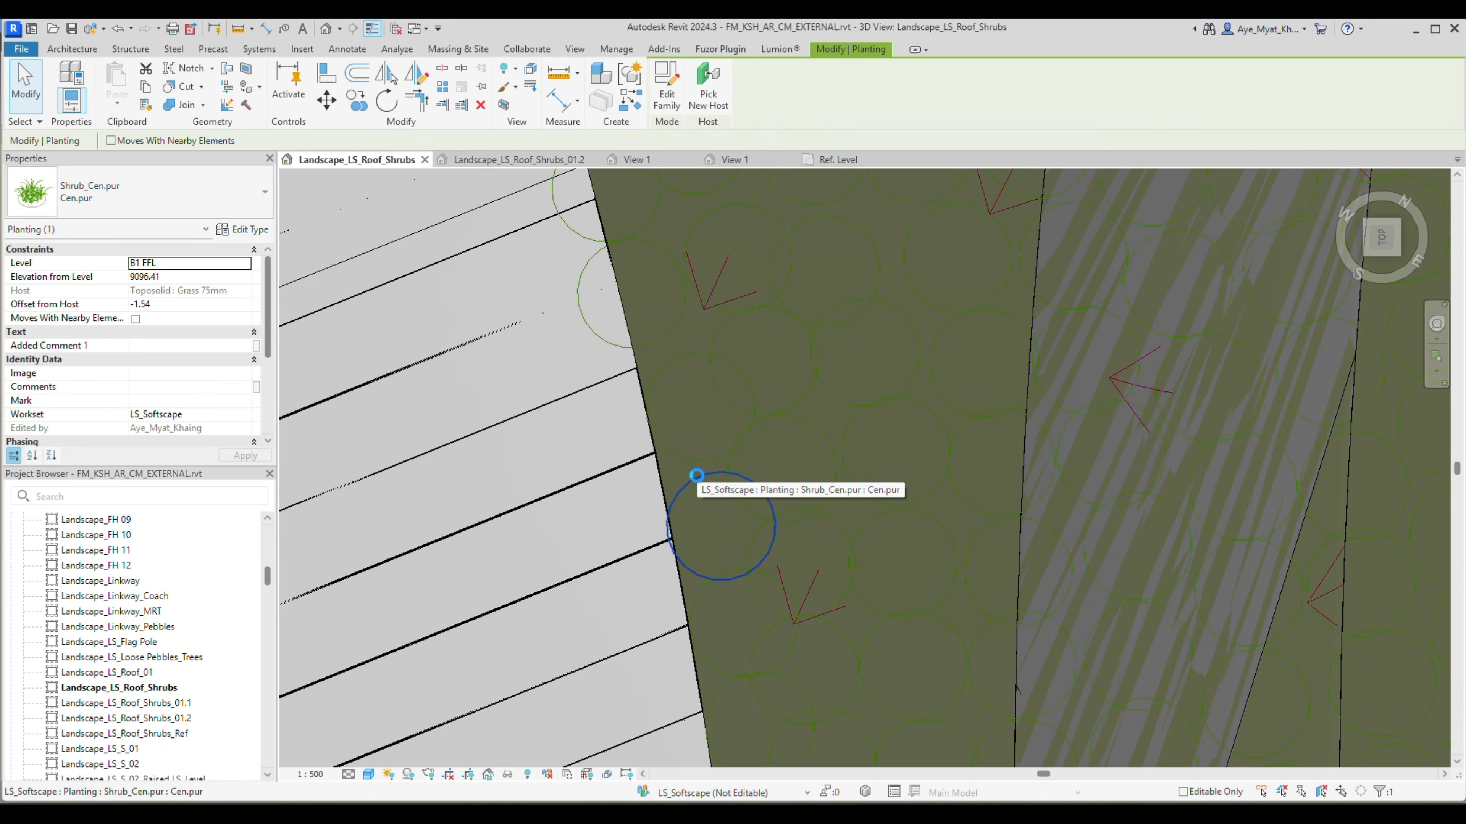
pyautogui.press('Escape')
# Shift the next shrubs overlapping the curved panels inward onto the grass with the Move tool.
pyautogui.moveTo(653, 247); pyautogui.dragTo(678, 554, button='middle')
pyautogui.moveTo(676, 559); pyautogui.dragTo(619, 513)
pyautogui.press('m')
pyautogui.press('v')
pyautogui.click(606, 615)
pyautogui.click(651, 620)
pyautogui.press('Escape')
# Move the following group of shrubs horizontally off the panels onto the grass toposolid.
pyautogui.moveTo(629, 348); pyautogui.dragTo(654, 545, button='middle')
pyautogui.moveTo(647, 549); pyautogui.dragTo(559, 423)
pyautogui.press('m')
pyautogui.press('v')
pyautogui.click(513, 402)
pyautogui.click(559, 403)
pyautogui.press('Escape')
pyautogui.click(625, 568)
pyautogui.press('Escape')
# Move the shrubs just below the finely ribbed panel corner clear of the panels onto the grass.
pyautogui.moveTo(505, 191); pyautogui.dragTo(642, 578, button='middle')
pyautogui.click(646, 520)
pyautogui.keyDown('ctrl'); pyautogui.moveTo(610, 491); pyautogui.dragTo(513, 322); pyautogui.keyUp('ctrl')
pyautogui.click(327, 100)
pyautogui.click(558, 393)
pyautogui.click(604, 385)
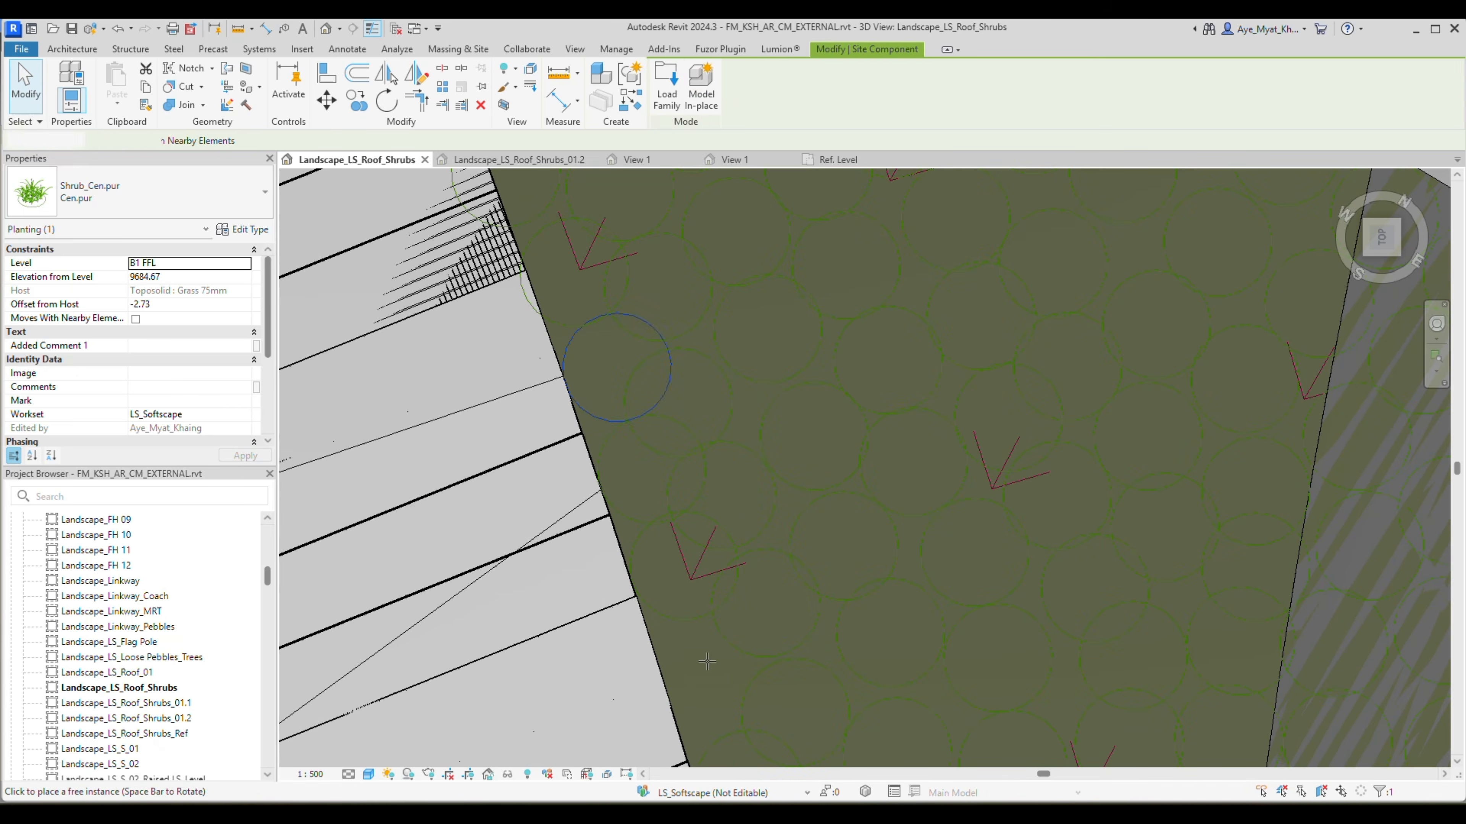
pyautogui.press('c')
pyautogui.press('s')
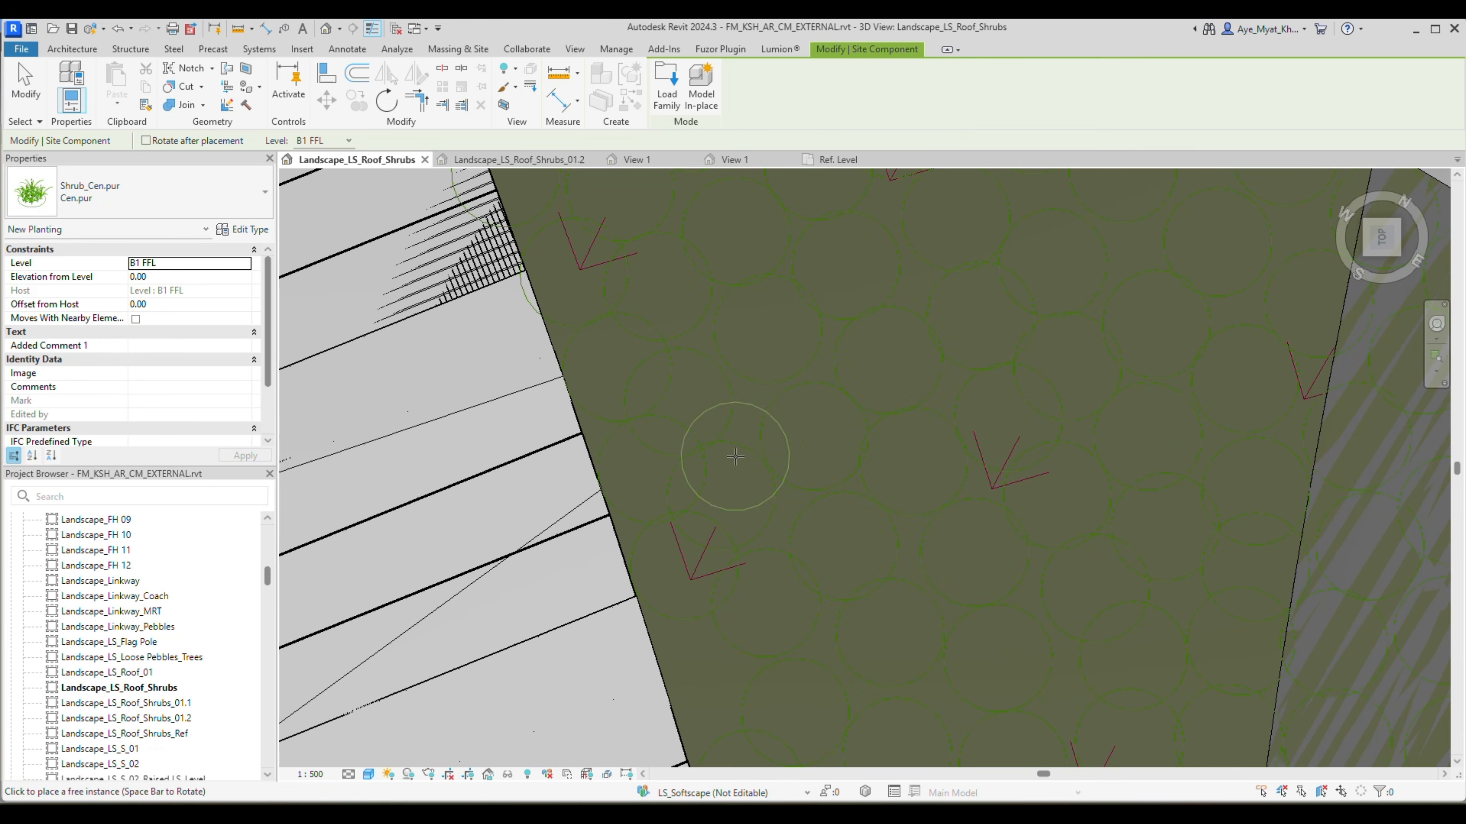
pyautogui.press('Escape')
pyautogui.click(131, 29)
pyautogui.click(151, 46)
pyautogui.scroll(-1, 664, 393)
pyautogui.moveTo(647, 412); pyautogui.dragTo(690, 525, button='middle')
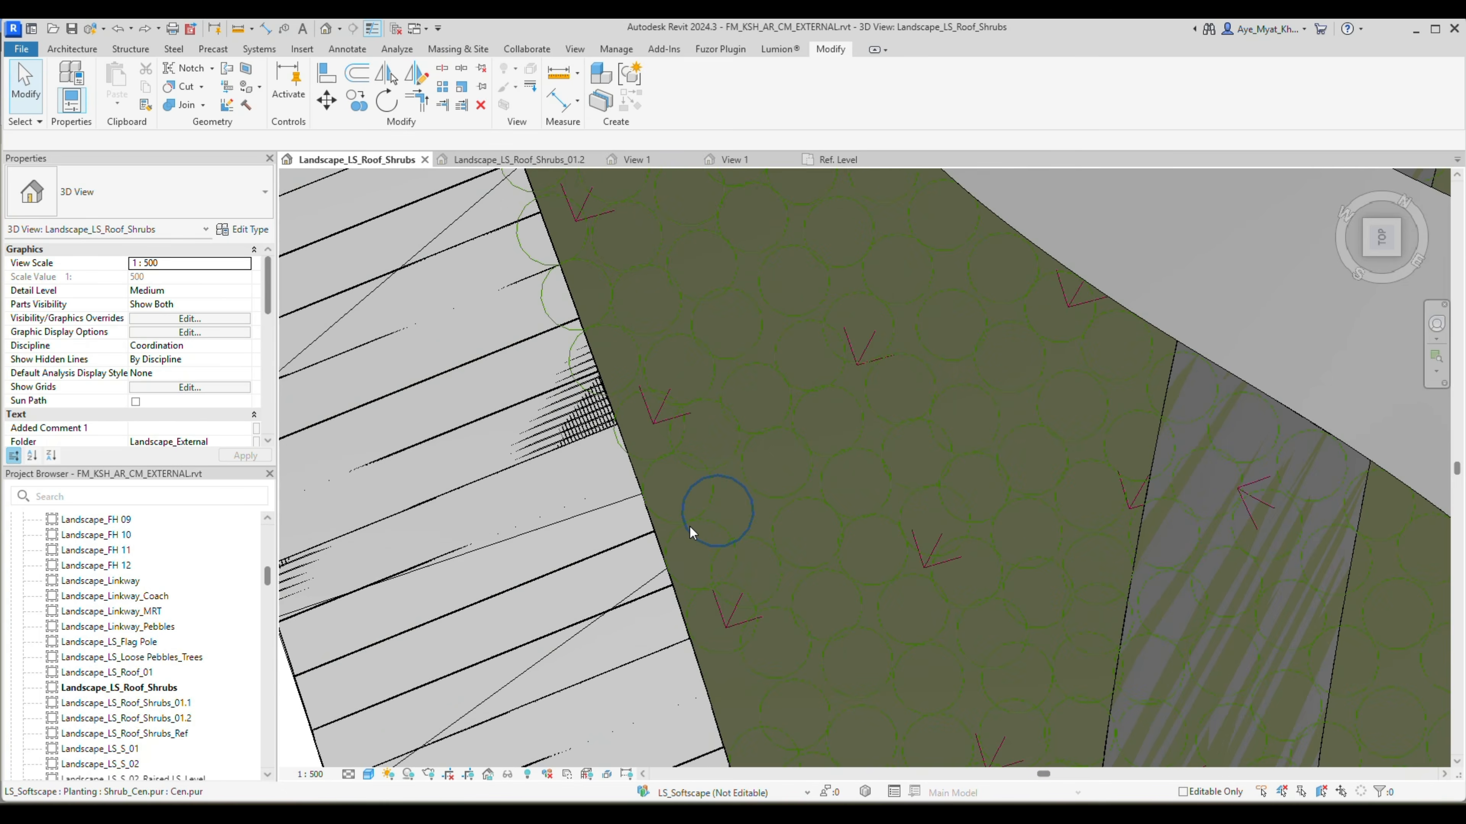
# Move the three shrubs overlapping the notched roof panel inward onto the grass toposolid.
pyautogui.moveTo(668, 344); pyautogui.dragTo(697, 495, button='middle')
pyautogui.moveTo(629, 277); pyautogui.dragTo(686, 461, button='middle')
pyautogui.click(629, 378)
pyautogui.click(327, 100)
pyautogui.click(632, 408)
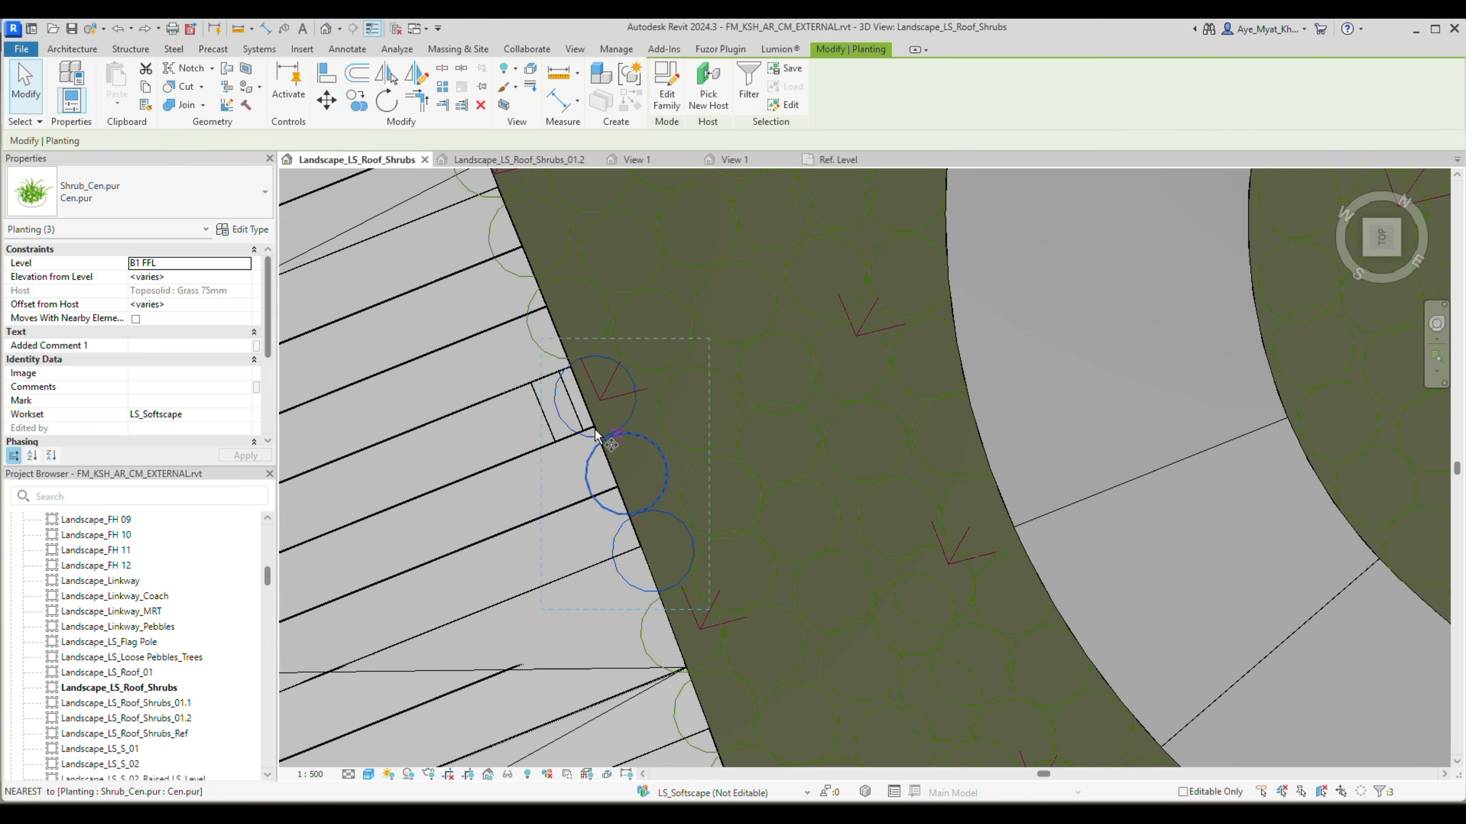
# Move the pair of overlapping shrubs just below the notched panel clear of the panels onto the grass.
pyautogui.moveTo(709, 662); pyautogui.dragTo(577, 439, button='middle')
pyautogui.click(579, 440)
pyautogui.keyDown('ctrl'); pyautogui.click(610, 521); pyautogui.keyUp('ctrl')
pyautogui.click(327, 100)
pyautogui.click(548, 411)
# Move the remaining overlapping shrubs between the notched panel and the finely ribbed corner individually onto the grass.
pyautogui.moveTo(679, 644); pyautogui.dragTo(661, 479, button='middle')
pyautogui.click(627, 471)
pyautogui.click(665, 471)
pyautogui.click(596, 411)
pyautogui.moveTo(664, 626); pyautogui.dragTo(590, 360, button='middle')
pyautogui.click(572, 361)
pyautogui.click(327, 100)
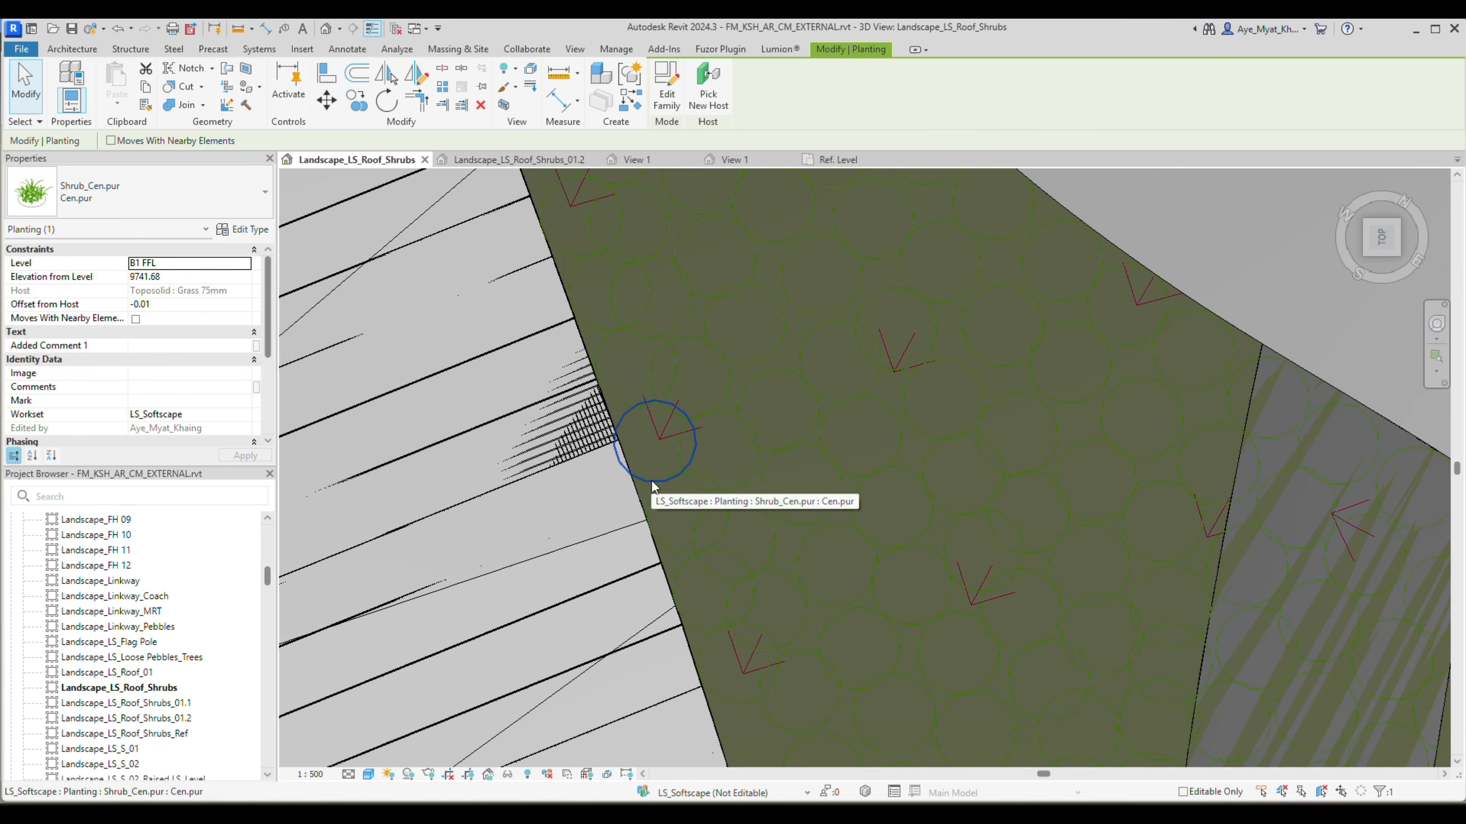
pyautogui.scroll(-3, 652, 480)
# Shift the shrubs just above the notched panel off the panel edge onto the grass with the Move tool.
pyautogui.moveTo(655, 476); pyautogui.dragTo(790, 691, button='middle')
pyautogui.moveTo(668, 387); pyautogui.dragTo(750, 551, button='middle')
pyautogui.scroll(2, 750, 551)
pyautogui.click(724, 635)
pyautogui.click(327, 100)
pyautogui.click(693, 572)
pyautogui.keyDown('ctrl'); pyautogui.click(665, 513); pyautogui.keyUp('ctrl')
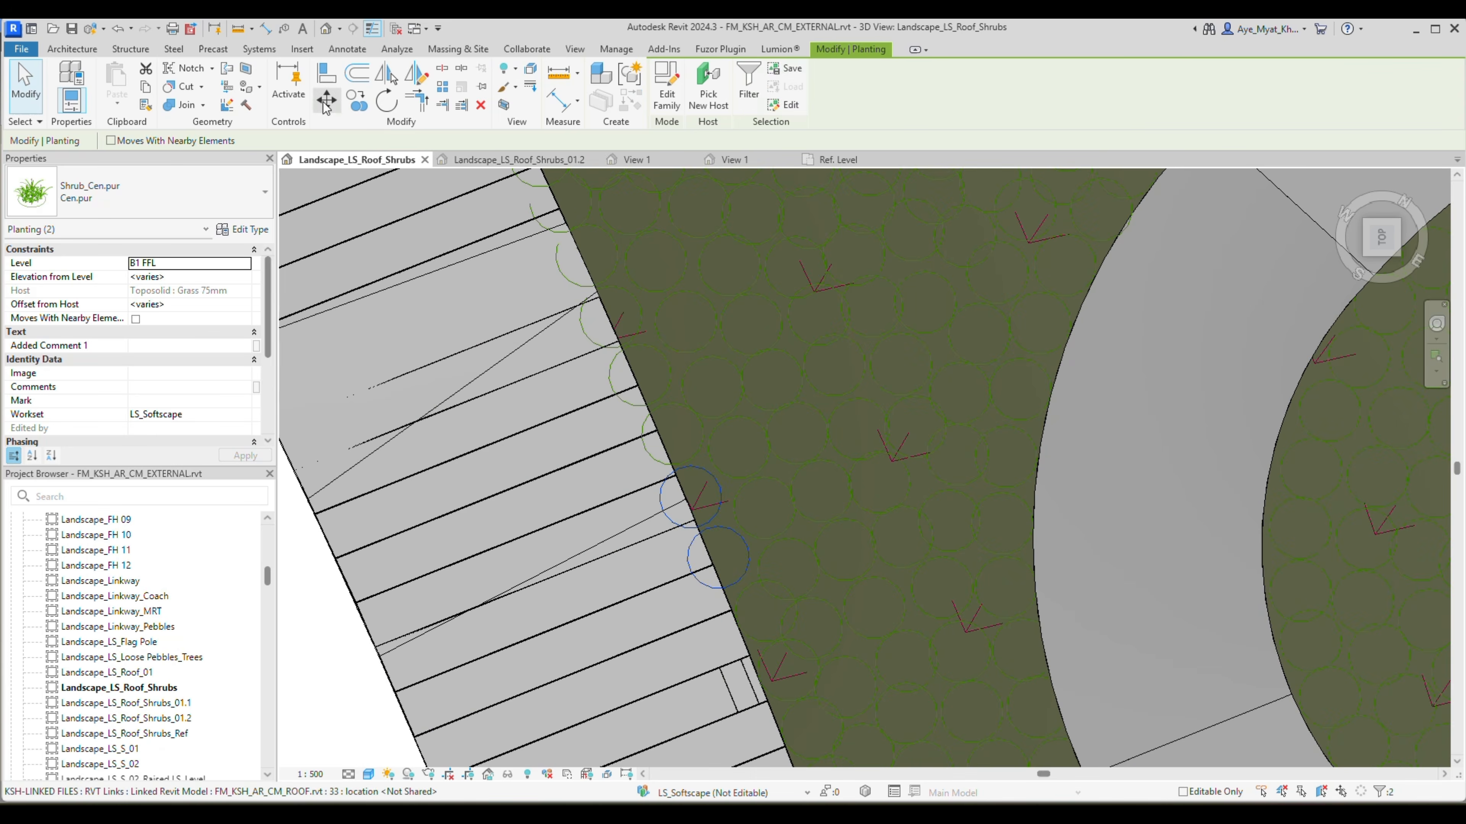
pyautogui.click(327, 100)
pyautogui.click(664, 433)
pyautogui.click(688, 422)
# Move the next overlapping shrubs further up the panel edge inward onto the grass.
pyautogui.moveTo(689, 422); pyautogui.dragTo(746, 526, button='middle')
pyautogui.click(722, 565)
pyautogui.click(744, 556)
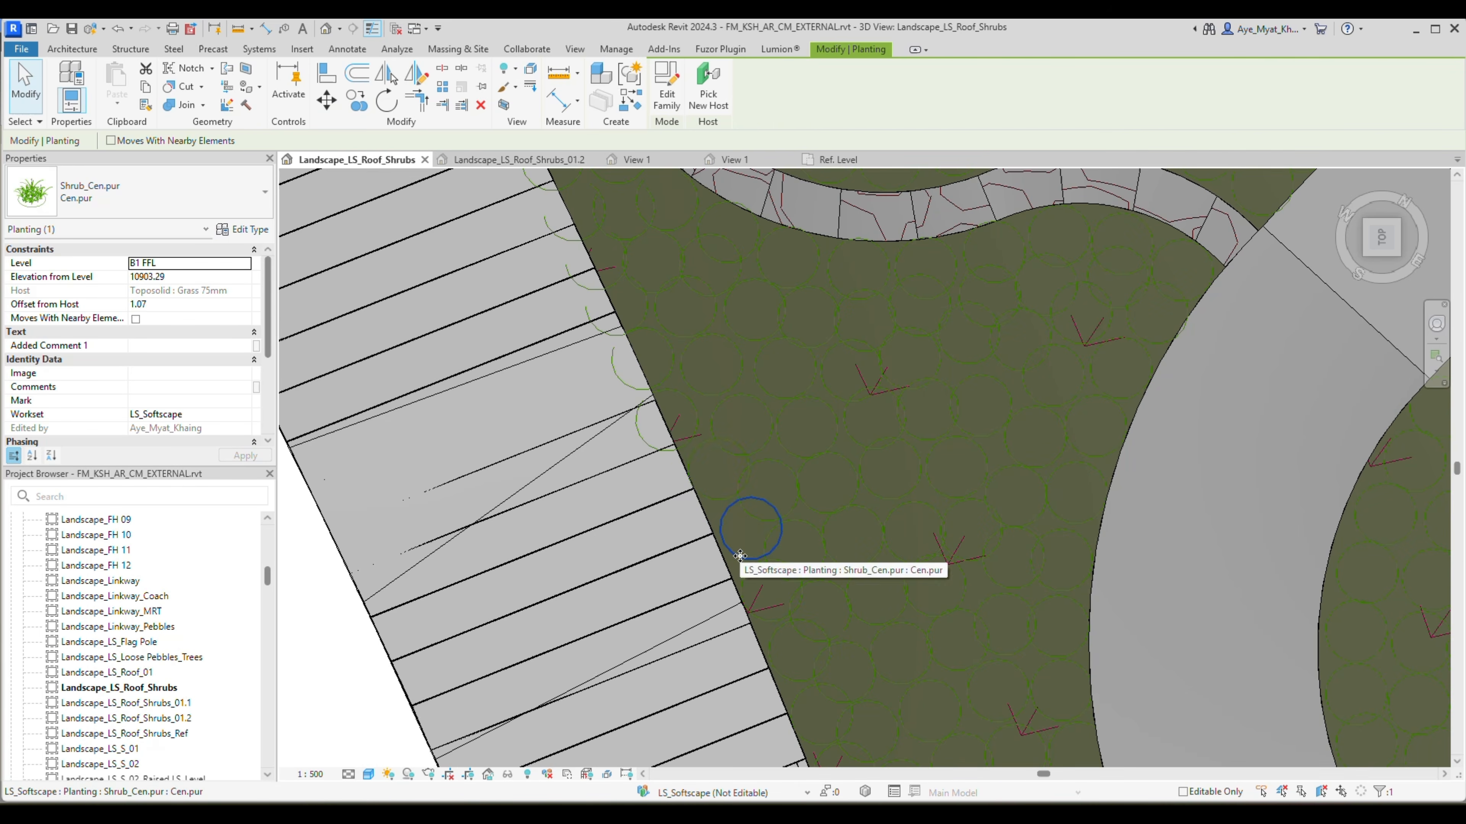
pyautogui.moveTo(683, 396); pyautogui.dragTo(725, 558, button='middle')
pyautogui.keyDown('ctrl'); pyautogui.click(665, 547); pyautogui.keyUp('ctrl')
pyautogui.click(327, 100)
pyautogui.click(690, 596)
pyautogui.click(713, 587)
# Shift the following pair of shrubs along the panel edge together onto the grass.
pyautogui.click(639, 491)
pyautogui.keyDown('ctrl'); pyautogui.click(620, 450); pyautogui.keyUp('ctrl')
pyautogui.press('m')
pyautogui.press('v')
pyautogui.click(641, 490)
pyautogui.click(664, 480)
# Move the following group of overlapping shrubs below the narrow paved path together onto the grass.
pyautogui.moveTo(621, 370); pyautogui.dragTo(701, 497, button='middle')
pyautogui.click(722, 619)
pyautogui.keyDown('ctrl'); pyautogui.click(707, 572); pyautogui.keyUp('ctrl')
pyautogui.keyDown('ctrl'); pyautogui.click(677, 518); pyautogui.keyUp('ctrl')
pyautogui.scroll(1, 718, 595)
pyautogui.click(715, 646)
pyautogui.press('m')
pyautogui.press('v')
pyautogui.click(717, 644)
pyautogui.click(737, 625)
# Move the last two overlapping shrubs near the curved grass boundary at the narrow paved path individually onto the grass.
pyautogui.moveTo(721, 347); pyautogui.dragTo(775, 455, button='middle')
pyautogui.scroll(2, 718, 495)
pyautogui.click(709, 506)
pyautogui.press('m')
pyautogui.press('v')
pyautogui.click(750, 486)
pyautogui.click(625, 419)
pyautogui.press('m')
pyautogui.press('v')
pyautogui.click(666, 398)
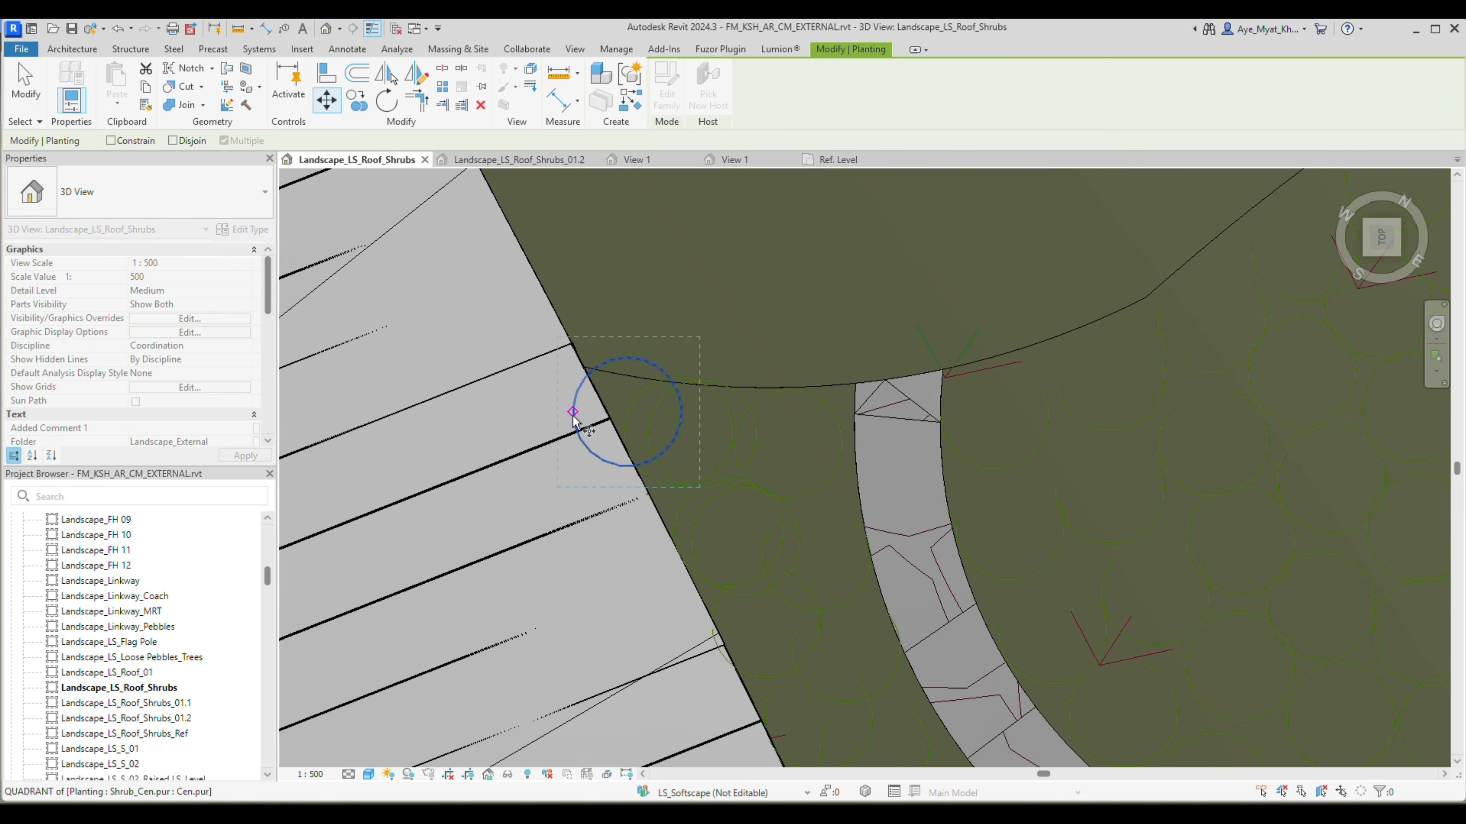
pyautogui.click(573, 416)
# Reposition the single shrub touching the panel edge lower down the strip so it sits within the grass.
pyautogui.scroll(-4, 583, 425)
pyautogui.moveTo(825, 624); pyautogui.dragTo(853, 375, button='middle')
pyautogui.scroll(3, 727, 525)
pyautogui.click(724, 523)
pyautogui.moveTo(763, 566); pyautogui.dragTo(761, 537)
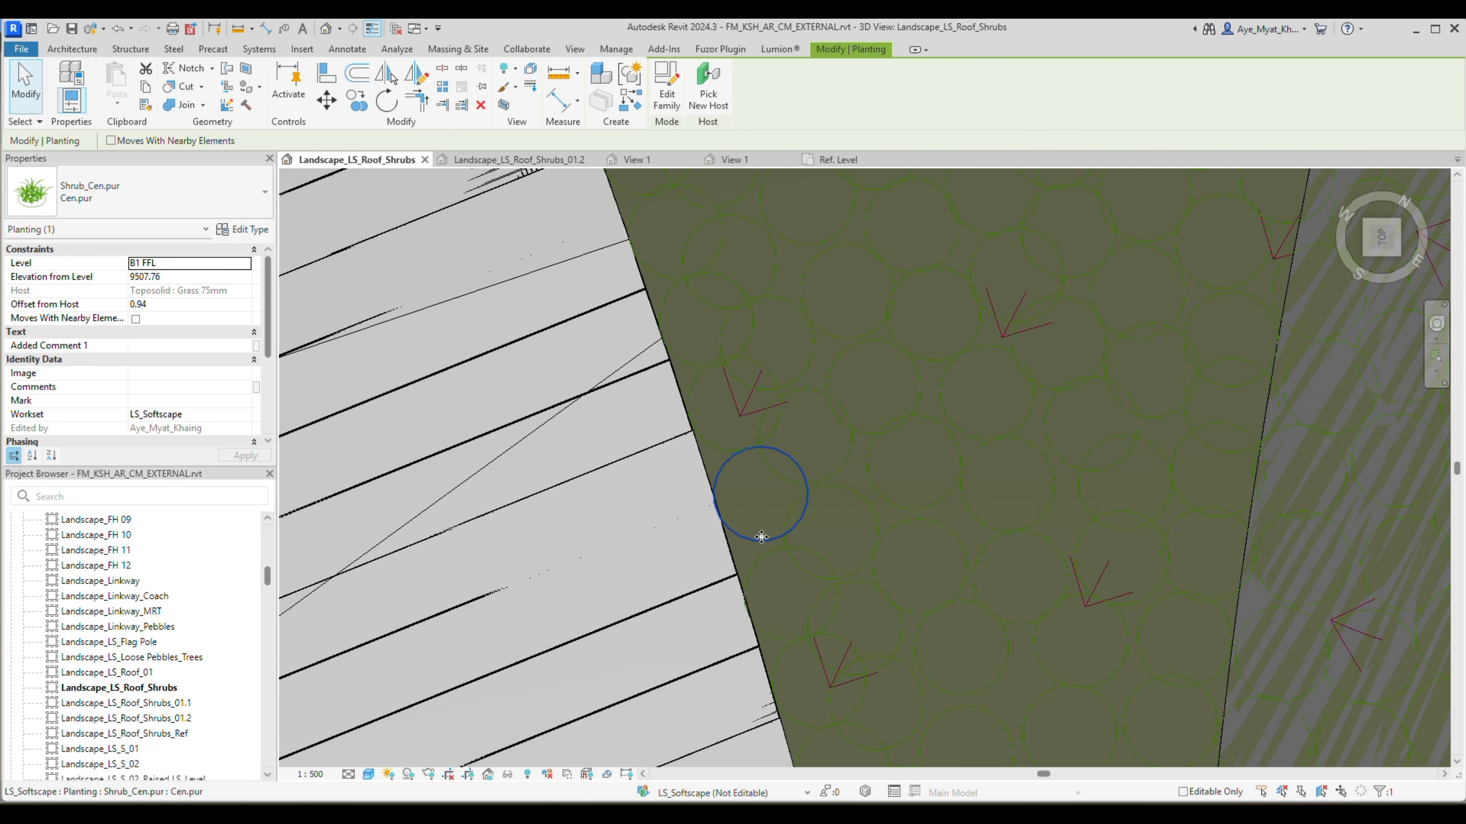
# Orbit around the roof landscape to examine the shrub strips along the curved walkway and the outer edge.
pyautogui.scroll(-6, 761, 537)
pyautogui.hotkey('alt', 'Tab')
pyautogui.scroll(-4, 794, 405)
pyautogui.moveTo(860, 440); pyautogui.dragTo(881, 587, button='middle')
pyautogui.scroll(2, 889, 536)
pyautogui.click(889, 536)
pyautogui.keyDown('shift'); pyautogui.moveTo(889, 536); pyautogui.dragTo(1108, 377, button='middle'); pyautogui.keyUp('shift')
pyautogui.hotkey('alt', 'Tab')
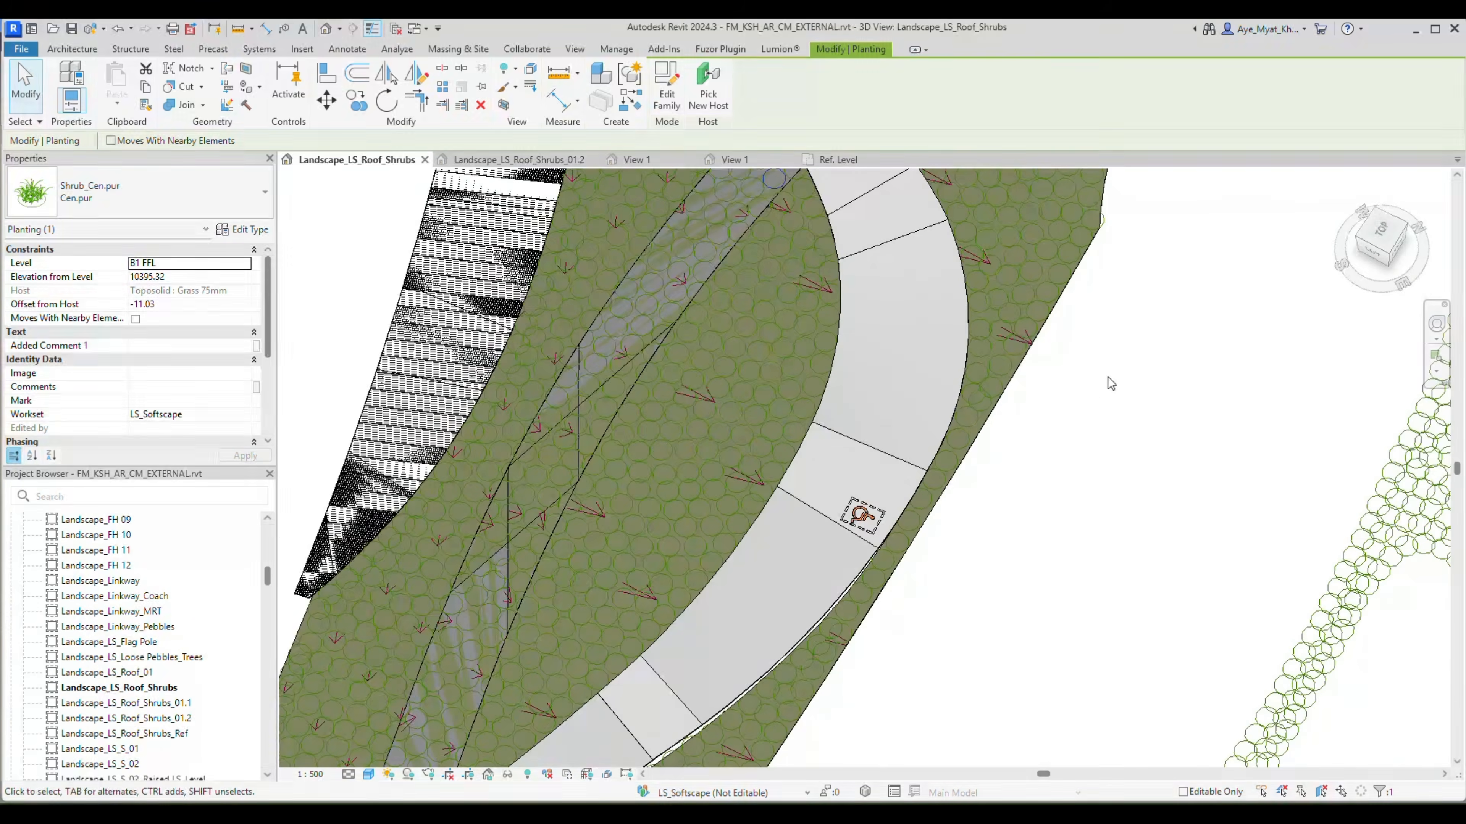
# Show the linked model FM_CWP_GFRC_CM.rvt in the view.
pyautogui.moveTo(1106, 224); pyautogui.dragTo(941, 481, button='middle')
pyautogui.scroll(3, 940, 481)
pyautogui.click(832, 391)
pyautogui.click(1165, 724)
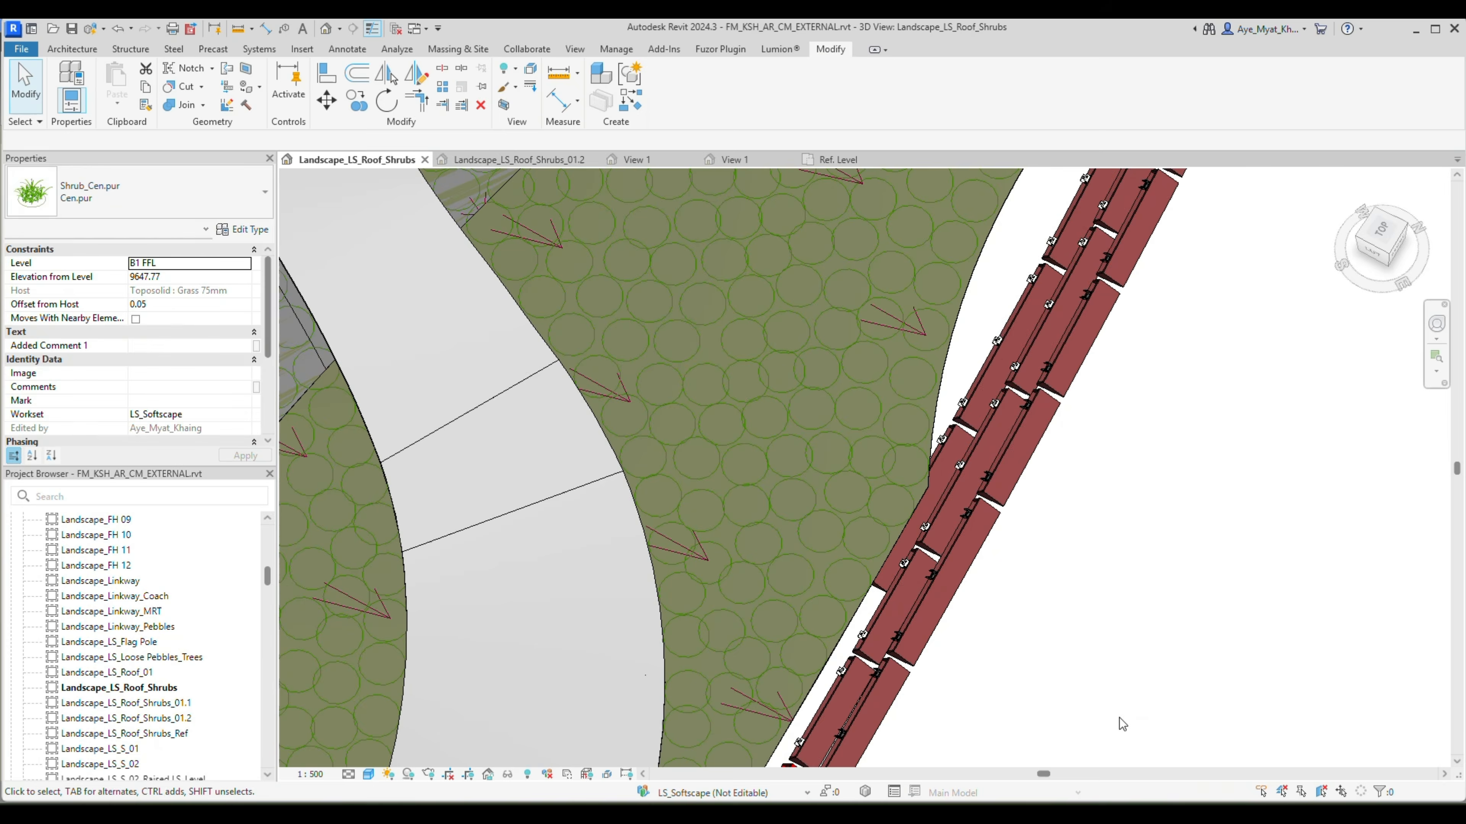
# Examine the outer-edge shrubs beside the red panels and the narrow paved path from an angled view.
pyautogui.click(900, 445)
pyautogui.keyDown('shift'); pyautogui.moveTo(923, 450); pyautogui.dragTo(846, 435, button='middle'); pyautogui.keyUp('shift')
pyautogui.scroll(-5, 846, 436)
pyautogui.scroll(2, 943, 440)
pyautogui.click(935, 428)
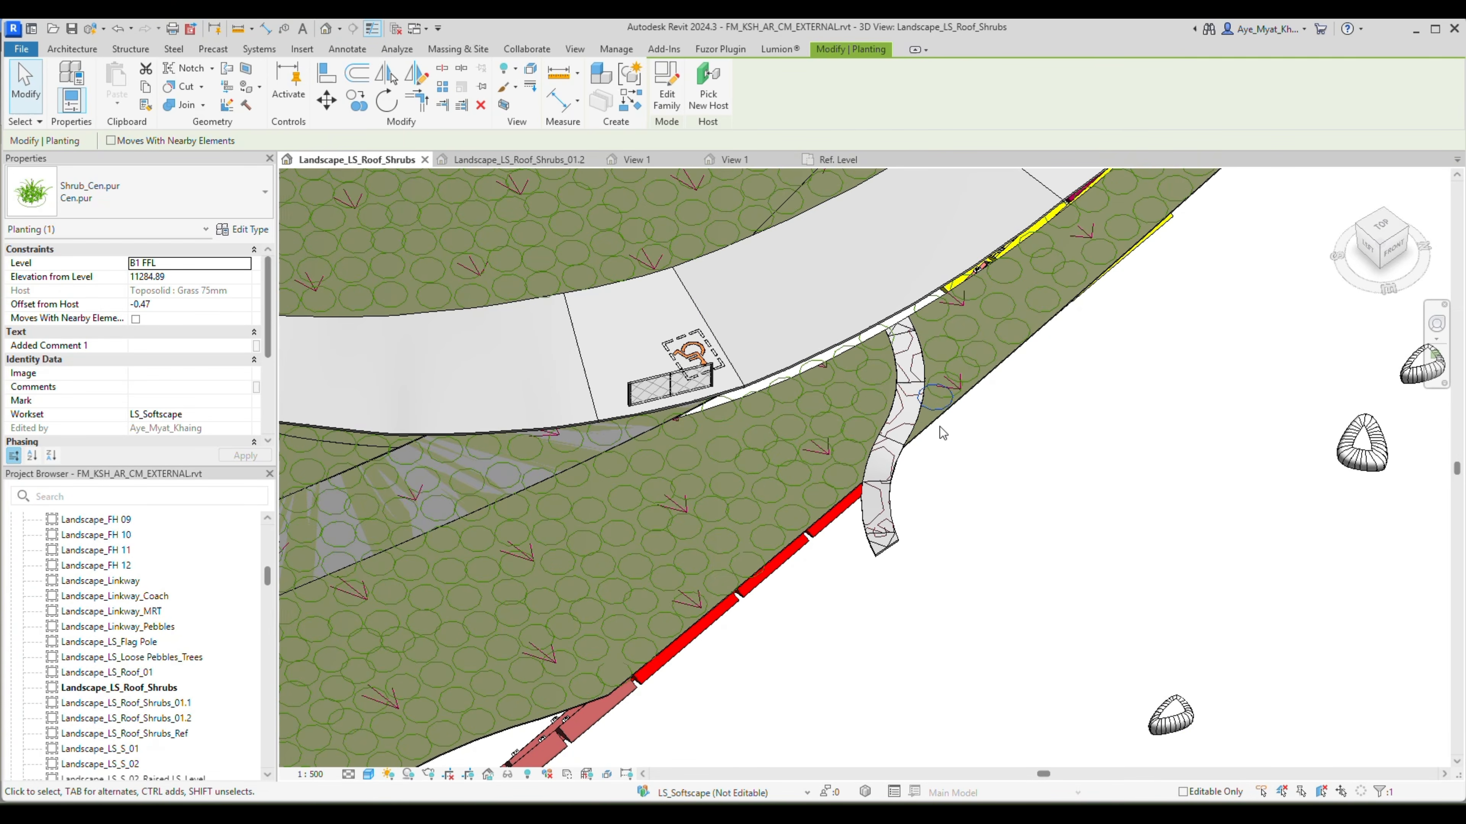
pyautogui.scroll(3, 1002, 352)
pyautogui.click(998, 396)
pyautogui.scroll(-3, 998, 396)
pyautogui.moveTo(1243, 260); pyautogui.dragTo(808, 635, button='middle')
pyautogui.scroll(-4, 1244, 386)
pyautogui.moveTo(1243, 386); pyautogui.dragTo(971, 514, button='middle')
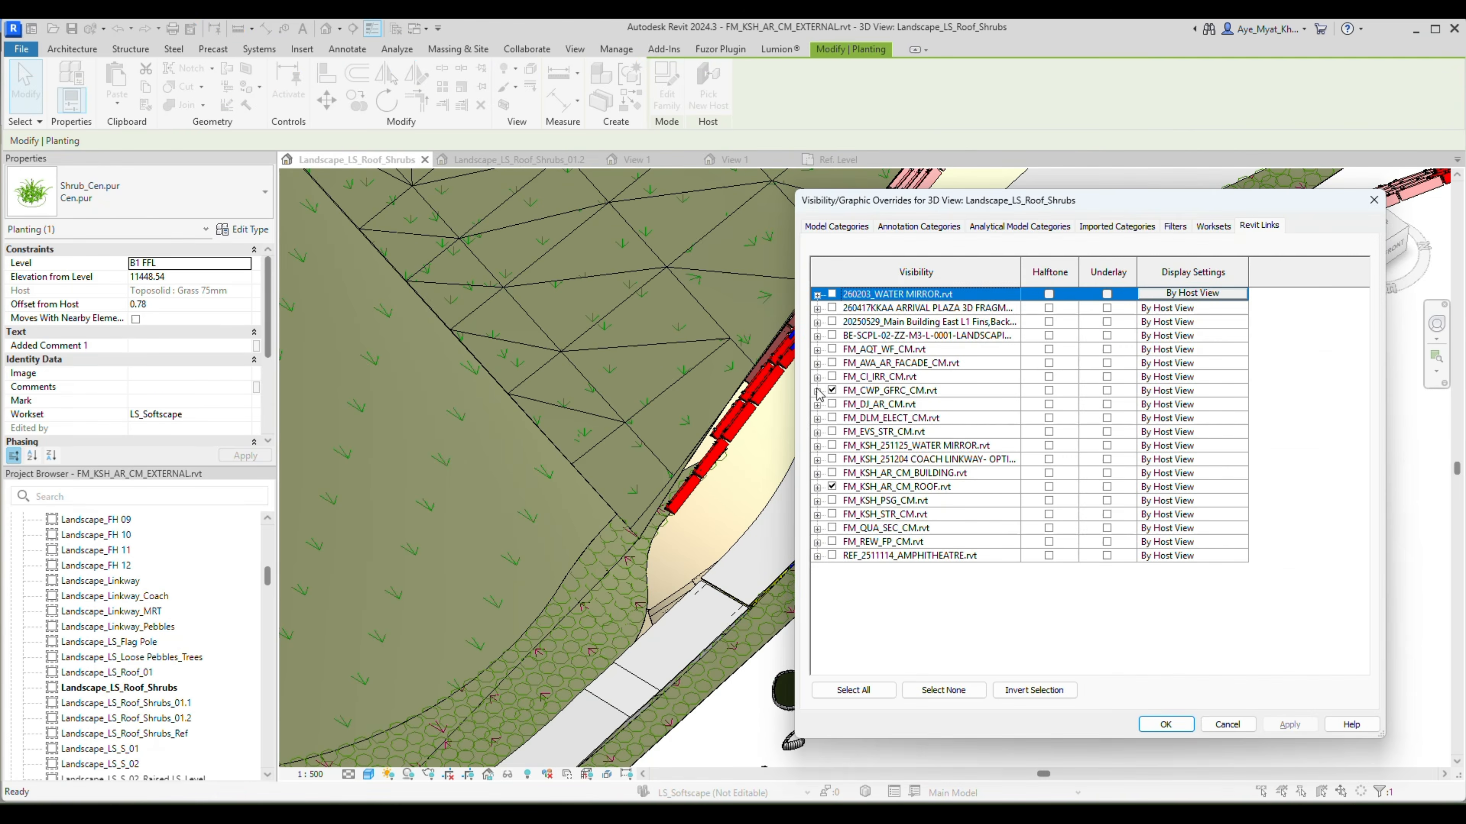
# Hide the linked model FM_CWP_GFRC_CM.rvt and display the roof landscape from the top in an unshaded line style.
pyautogui.click(573, 638)
pyautogui.click(1385, 231)
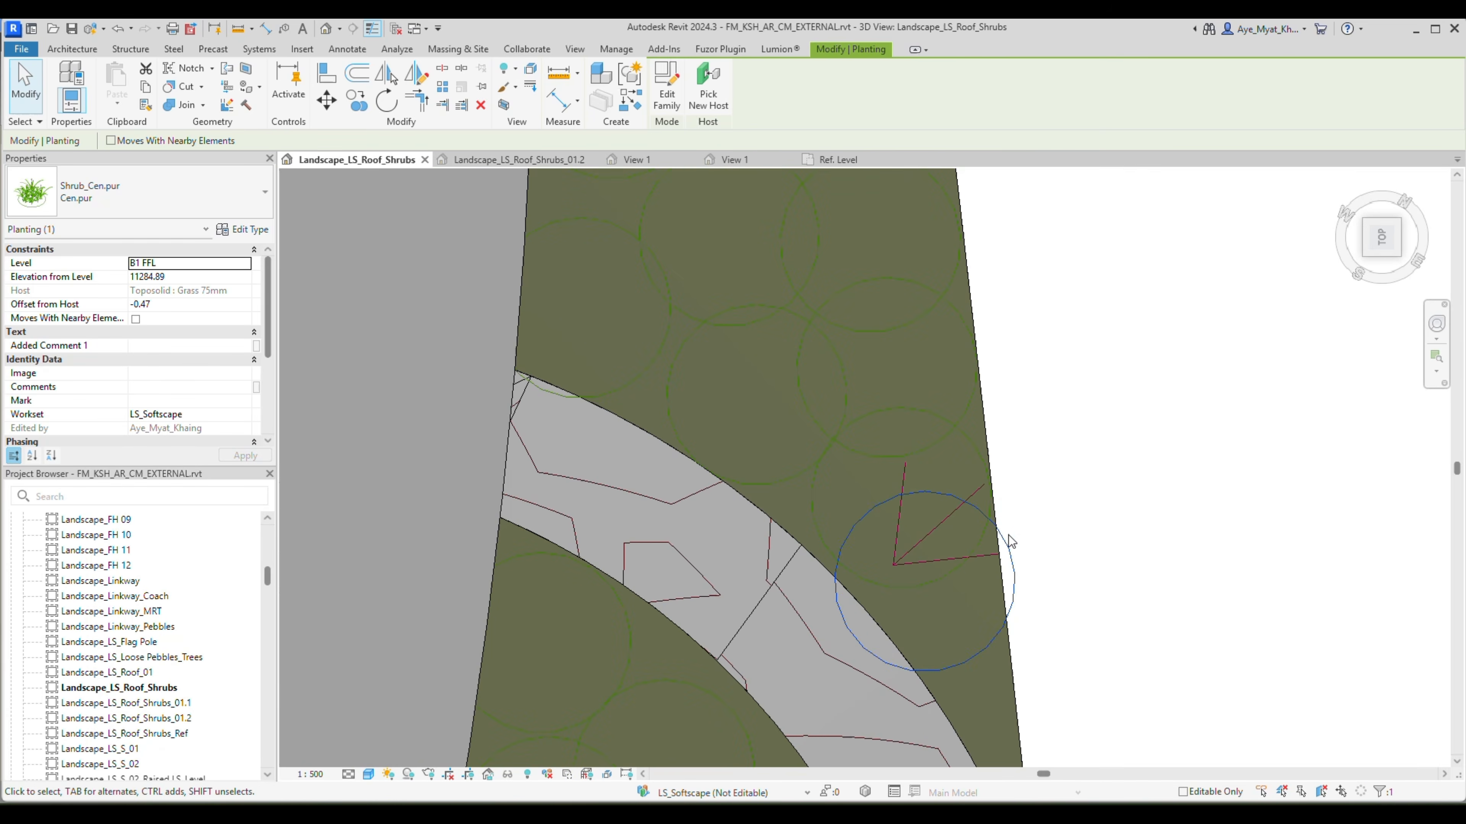
pyautogui.scroll(-5, 1012, 563)
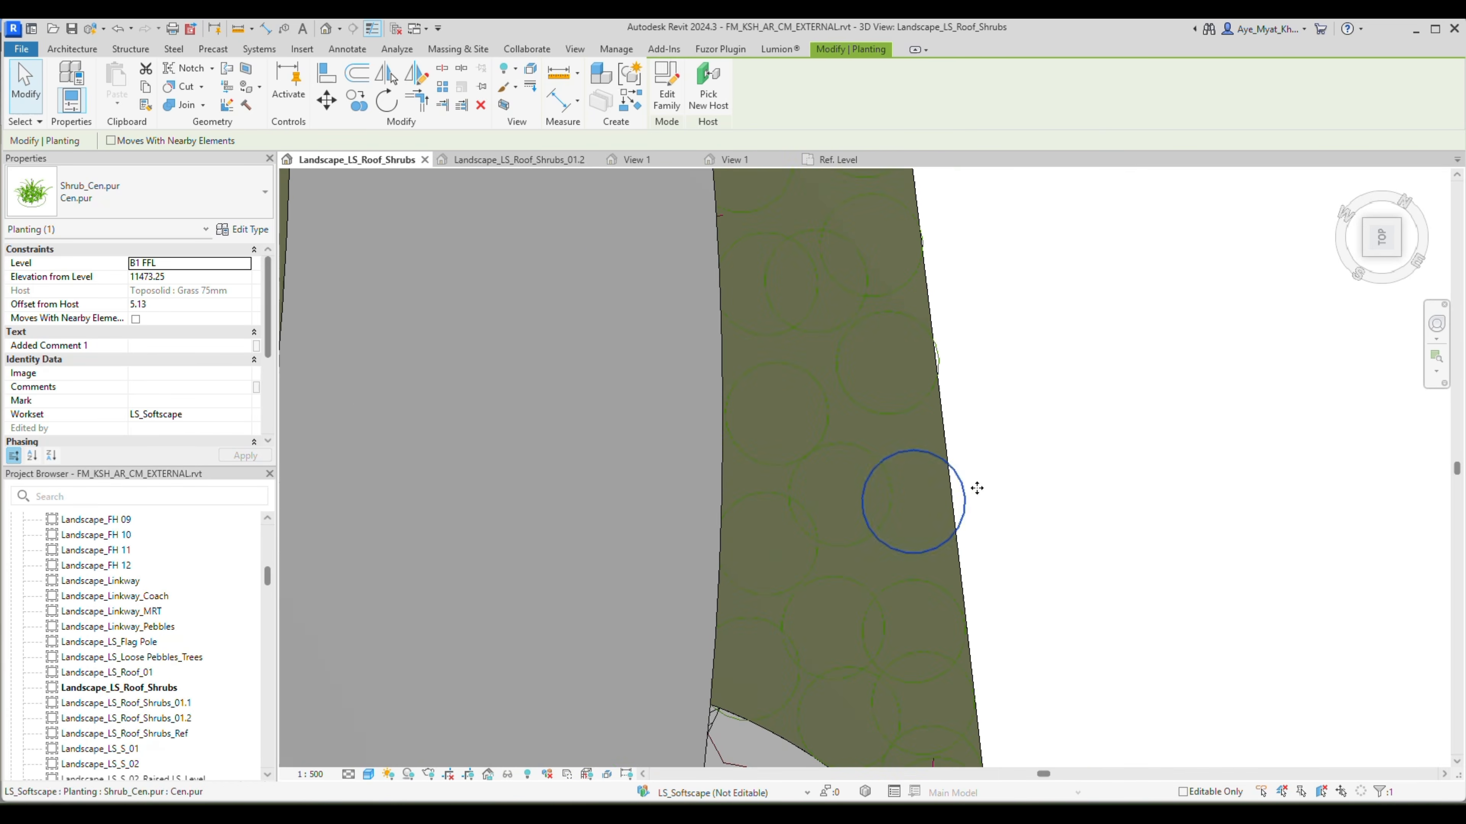
pyautogui.click(369, 774)
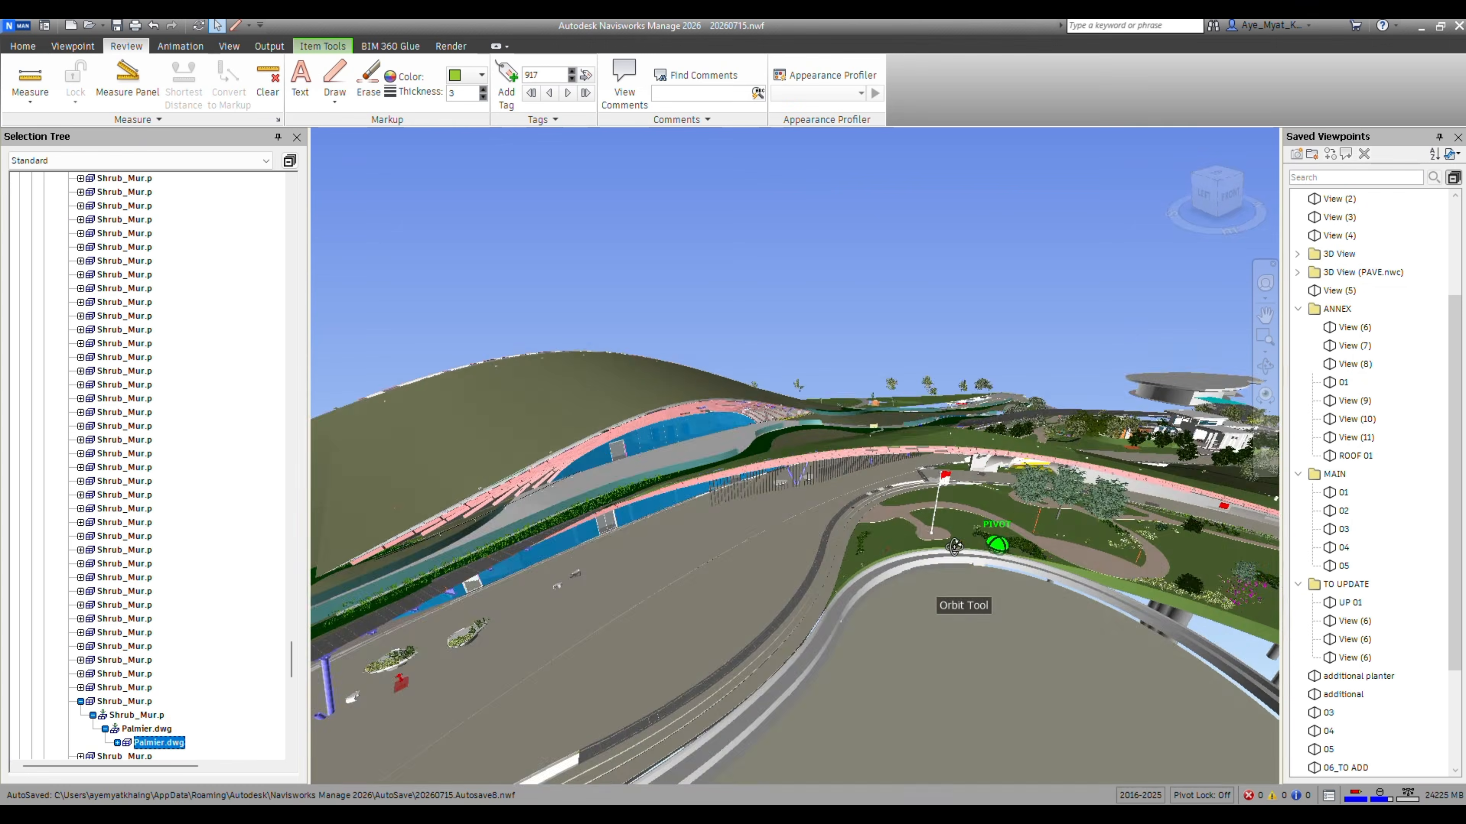
# Switch to Navisworks and examine the shrub planting beside the narrow path that branches off the roof walkway.
pyautogui.moveTo(954, 547); pyautogui.dragTo(906, 559)
pyautogui.click(905, 557)
pyautogui.scroll(5, 912, 577)
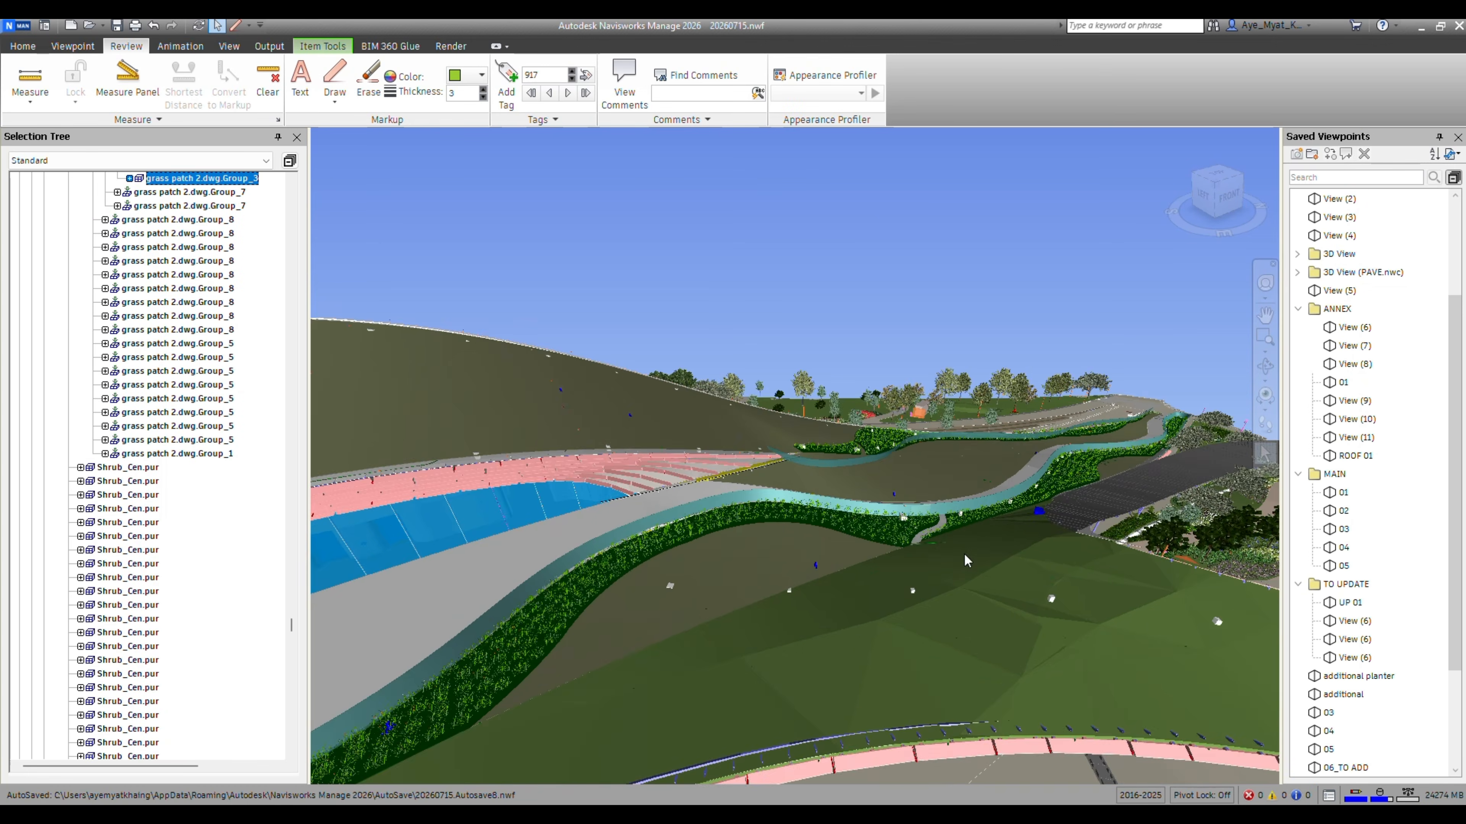
pyautogui.scroll(3, 883, 595)
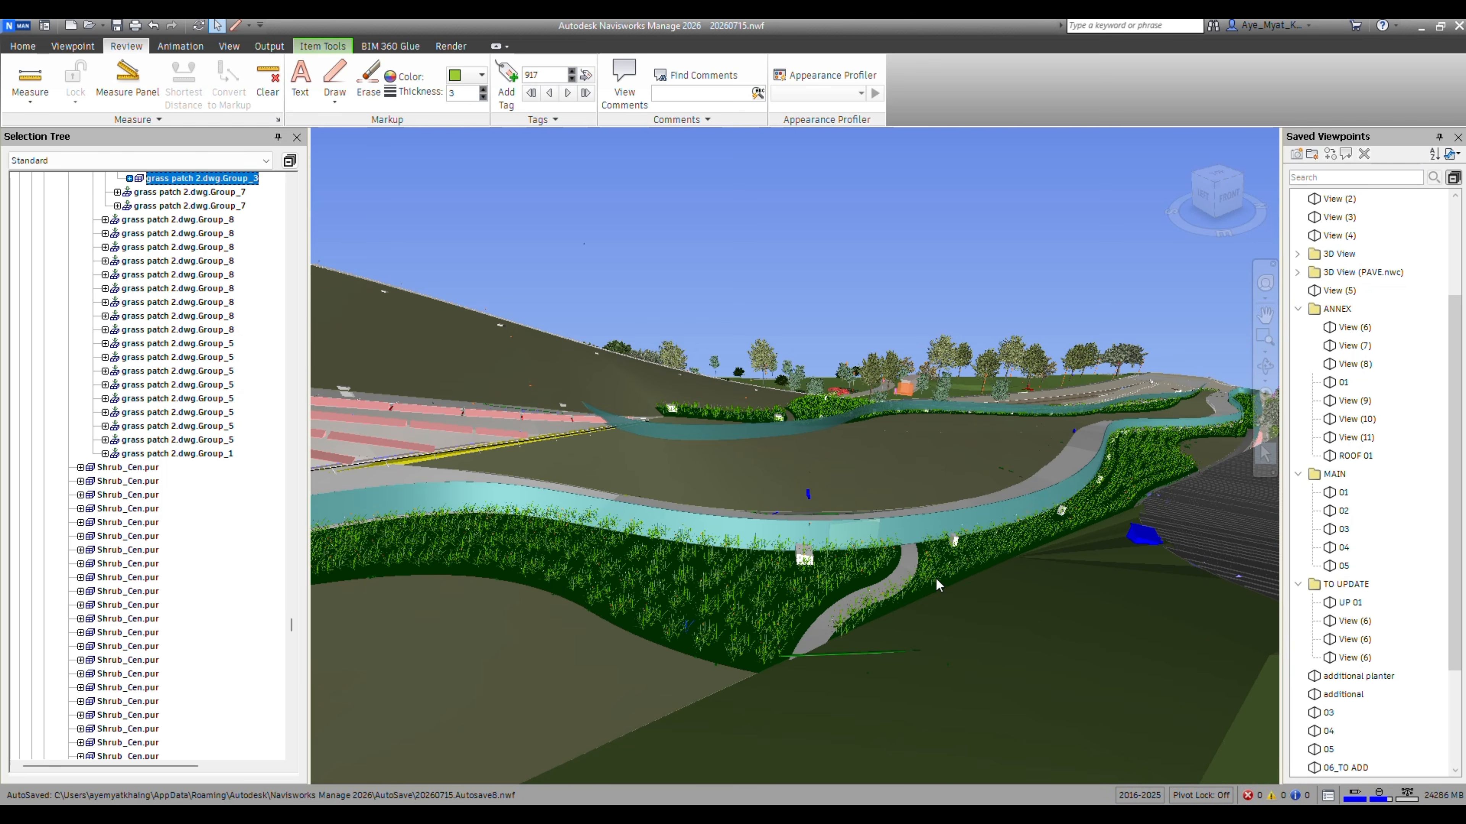
pyautogui.scroll(6, 981, 560)
pyautogui.scroll(-1, 920, 526)
pyautogui.moveTo(1021, 514); pyautogui.dragTo(563, 675, button='middle')
pyautogui.moveTo(1197, 632); pyautogui.dragTo(900, 682, button='middle')
pyautogui.click(1177, 487)
pyautogui.moveTo(1171, 482); pyautogui.dragTo(779, 622, button='middle')
pyautogui.scroll(3, 1028, 563)
pyautogui.scroll(2, 982, 644)
pyautogui.click(1067, 584)
# Follow the planting strip between the teal parapets toward the road and examine its shrub coverage.
pyautogui.scroll(4, 1172, 497)
pyautogui.click(1074, 488)
pyautogui.moveTo(1068, 491); pyautogui.dragTo(856, 653, button='middle')
pyautogui.scroll(3, 991, 508)
pyautogui.click(918, 700)
pyautogui.keyDown('shift'); pyautogui.moveTo(918, 701); pyautogui.dragTo(717, 612, button='middle'); pyautogui.keyUp('shift')
pyautogui.scroll(-3, 890, 664)
pyautogui.moveTo(923, 670); pyautogui.dragTo(583, 630, button='middle')
pyautogui.click(815, 697)
pyautogui.moveTo(815, 697); pyautogui.dragTo(638, 589, button='middle')
pyautogui.moveTo(866, 589); pyautogui.dragTo(645, 602, button='middle')
pyautogui.scroll(-3, 677, 644)
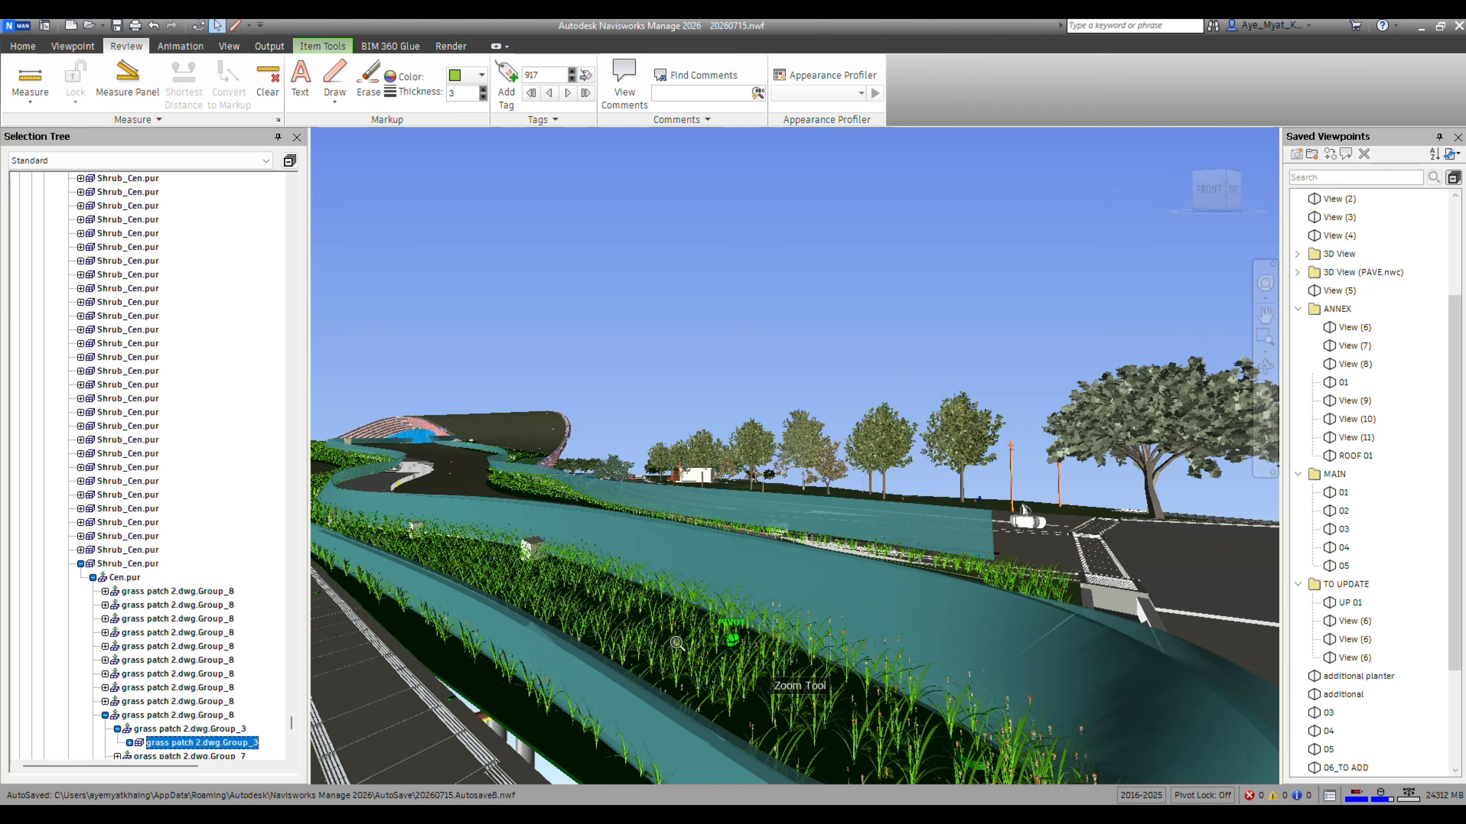
pyautogui.scroll(-3, 834, 668)
pyautogui.click(947, 658)
pyautogui.moveTo(946, 658); pyautogui.dragTo(738, 710, button='middle')
pyautogui.scroll(-2, 909, 623)
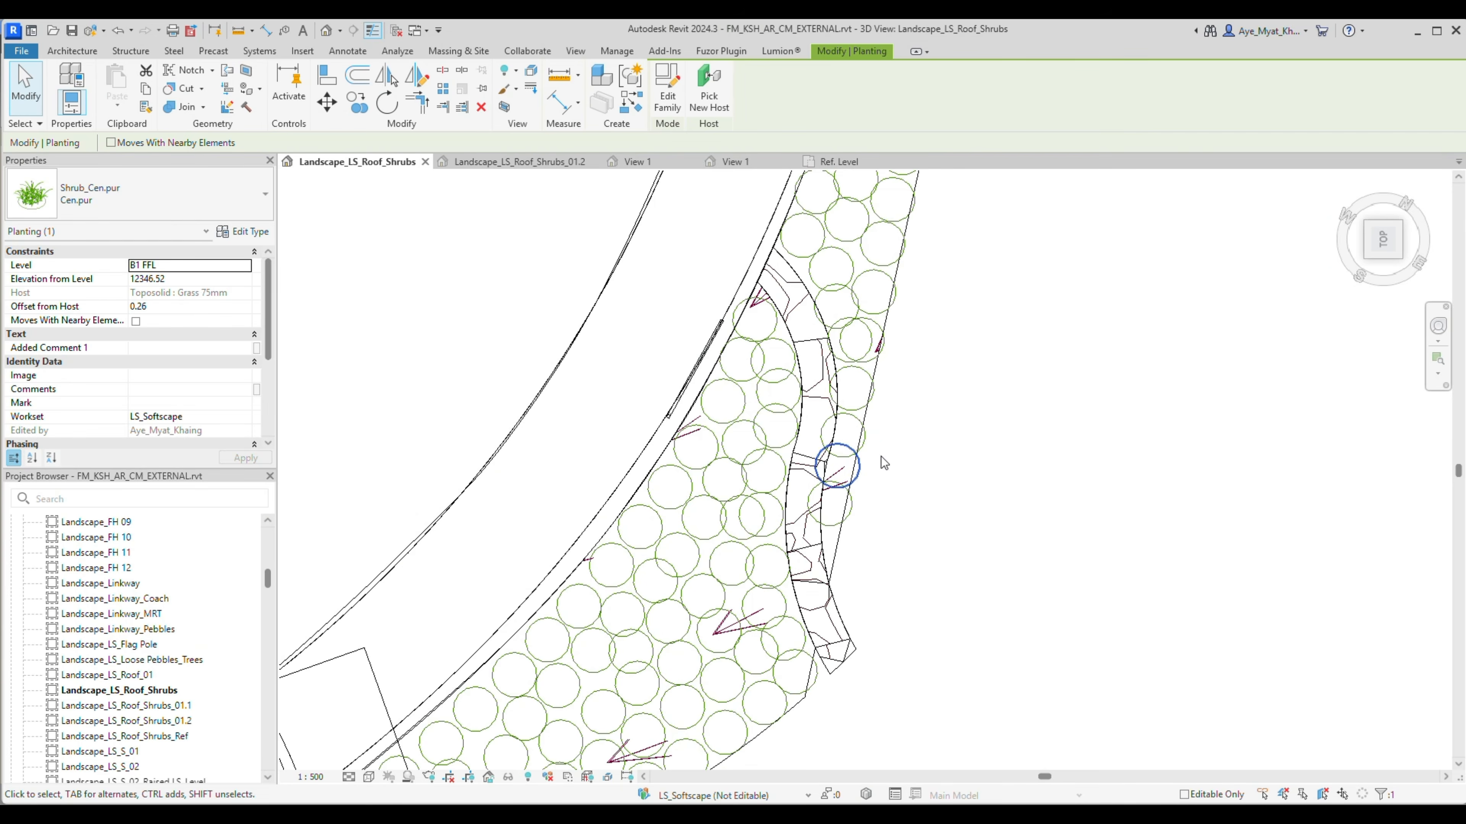
# Switch to Revit, examine the shrub strips down to the roof's lower end, and compare them with the Navisworks model.
pyautogui.scroll(3, 924, 519)
pyautogui.scroll(2, 977, 364)
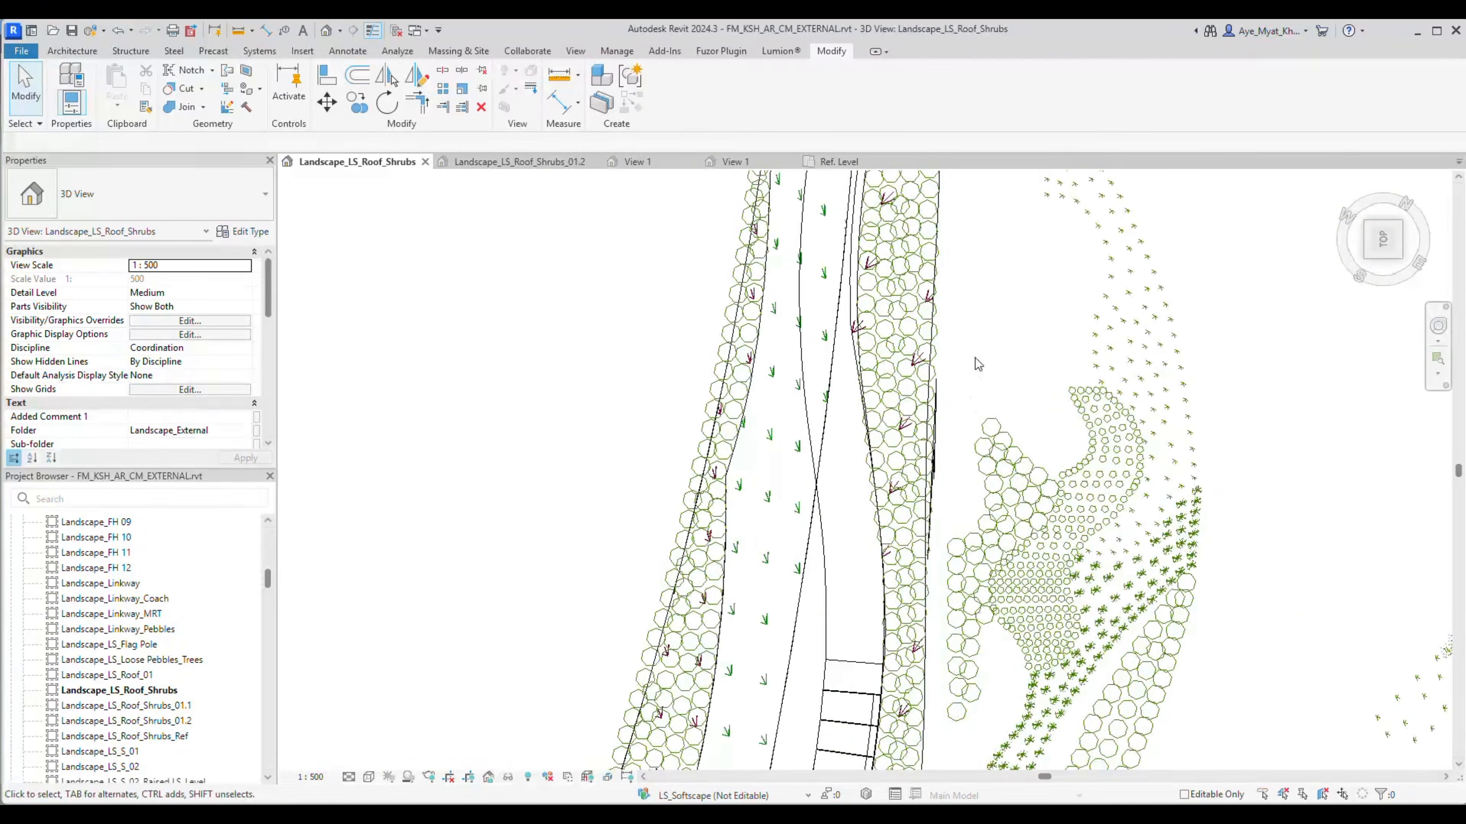
pyautogui.scroll(3, 976, 364)
pyautogui.click(883, 445)
pyautogui.scroll(-3, 917, 491)
pyautogui.click(790, 639)
pyautogui.keyDown('shift'); pyautogui.moveTo(1038, 577); pyautogui.dragTo(947, 576, button='middle'); pyautogui.keyUp('shift')
pyautogui.scroll(2, 926, 694)
pyautogui.scroll(-3, 947, 577)
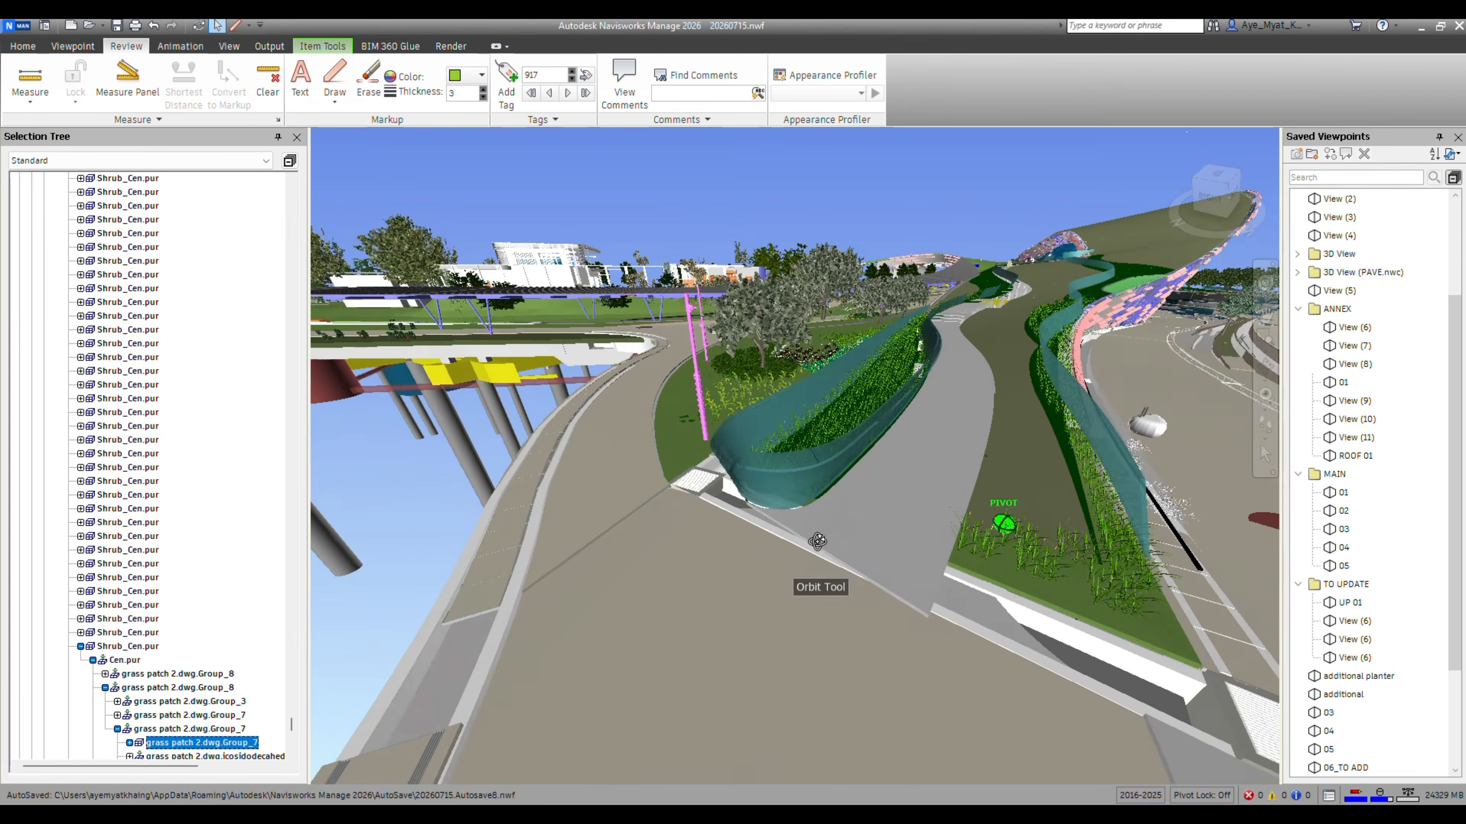
pyautogui.scroll(4, 556, 595)
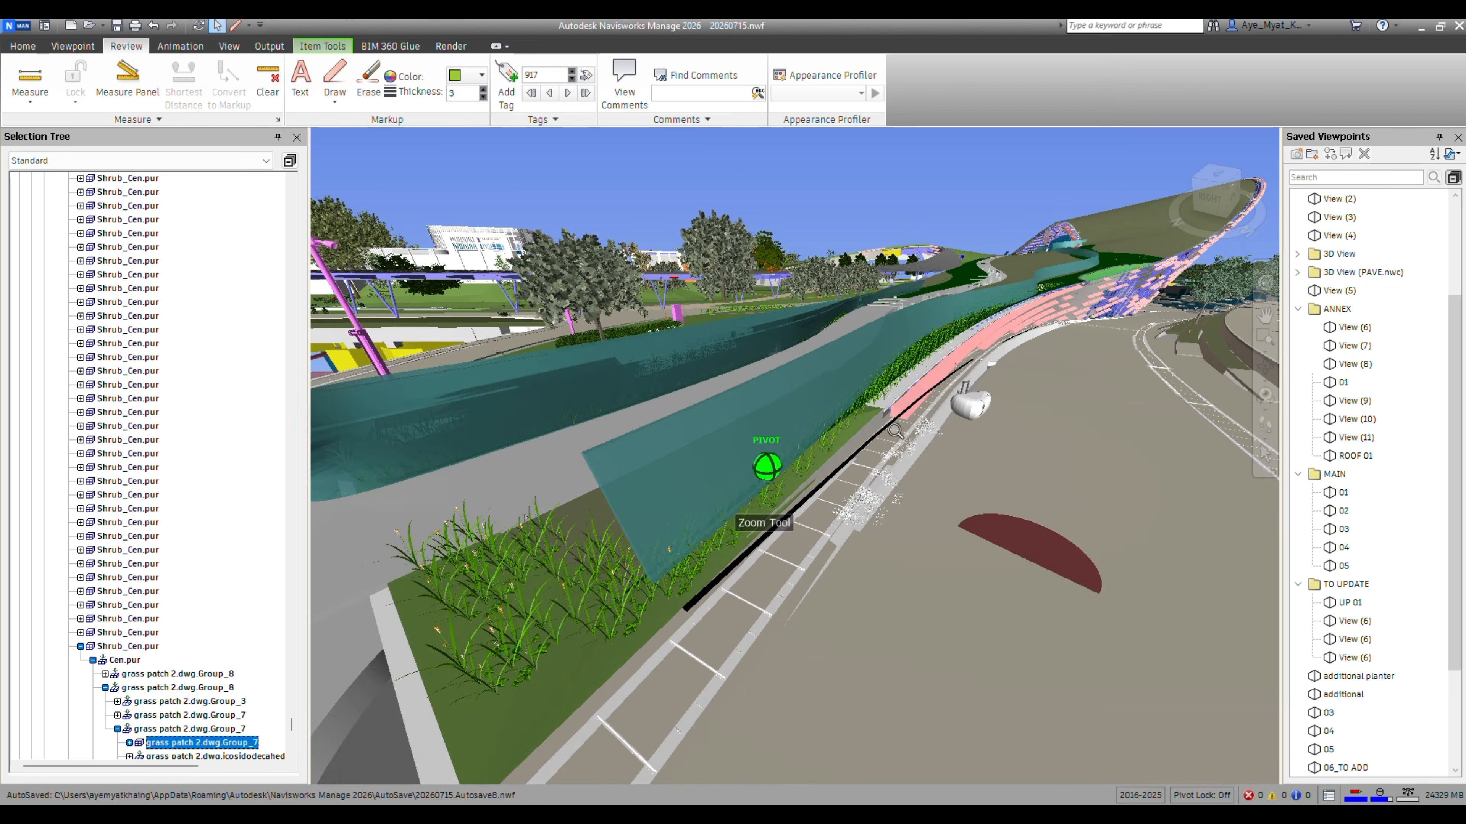
pyautogui.scroll(2, 888, 432)
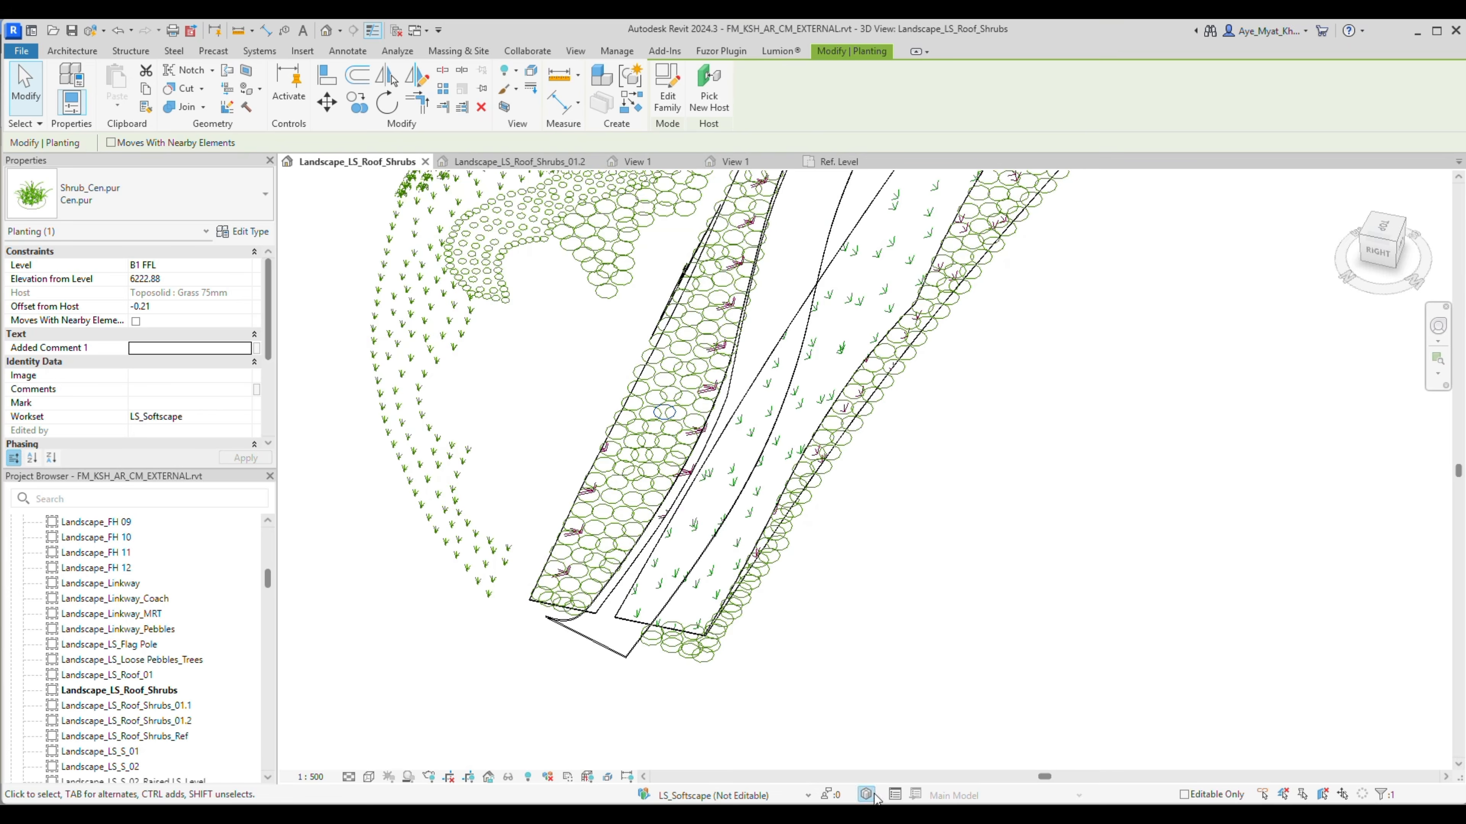
# Show the linked model FM_CWP_GFRC_CM.rvt in the Revit view and switch the display to a shaded visual style.
pyautogui.scroll(3, 986, 667)
pyautogui.press('g')
pyautogui.click(834, 399)
pyautogui.click(1168, 727)
pyautogui.click(1056, 684)
pyautogui.click(368, 777)
pyautogui.click(398, 710)
# Reposition the shrubs on the grass along the upper part of the grey edge strip above the pink panels.
pyautogui.scroll(2, 922, 610)
pyautogui.moveTo(923, 610); pyautogui.dragTo(736, 658, button='middle')
pyautogui.scroll(3, 1126, 343)
pyautogui.click(1084, 428)
pyautogui.keyDown('shift'); pyautogui.moveTo(1067, 513); pyautogui.dragTo(1054, 563, button='middle'); pyautogui.keyUp('shift')
pyautogui.press('Escape')
pyautogui.moveTo(1161, 336); pyautogui.dragTo(1037, 711, button='middle')
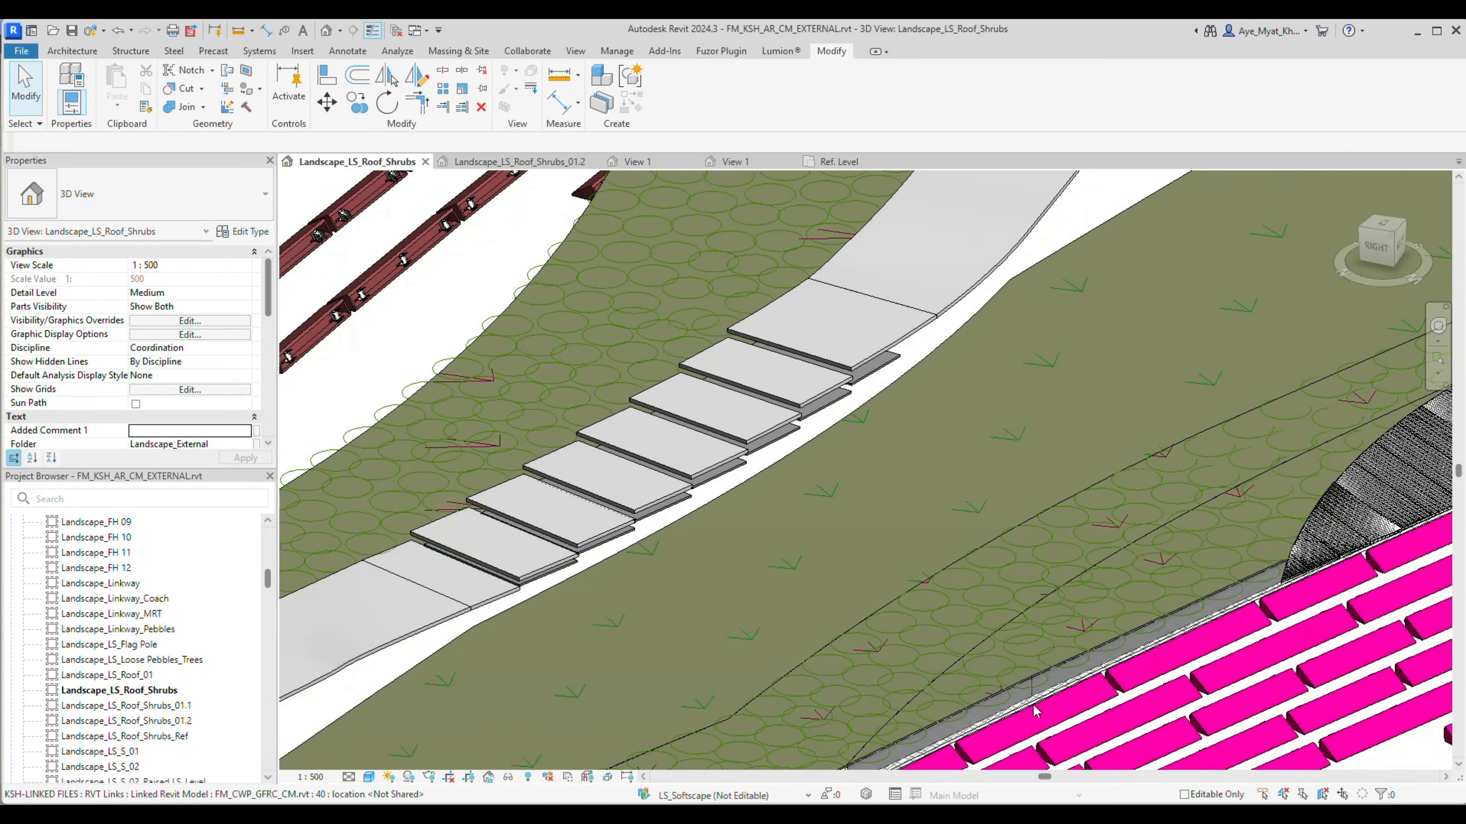
pyautogui.scroll(3, 1293, 582)
pyautogui.click(1230, 589)
pyautogui.moveTo(1231, 589); pyautogui.dragTo(1390, 289, button='middle')
pyautogui.keyDown('ctrl'); pyautogui.click(1178, 357); pyautogui.keyUp('ctrl')
pyautogui.keyDown('ctrl'); pyautogui.click(958, 413); pyautogui.keyUp('ctrl')
# Shift the shrub near the lower end of the grey edge strip further up along the grass edge.
pyautogui.scroll(-2, 733, 520)
pyautogui.moveTo(733, 520); pyautogui.dragTo(1018, 295, button='middle')
pyautogui.keyDown('ctrl'); pyautogui.click(808, 424); pyautogui.keyUp('ctrl')
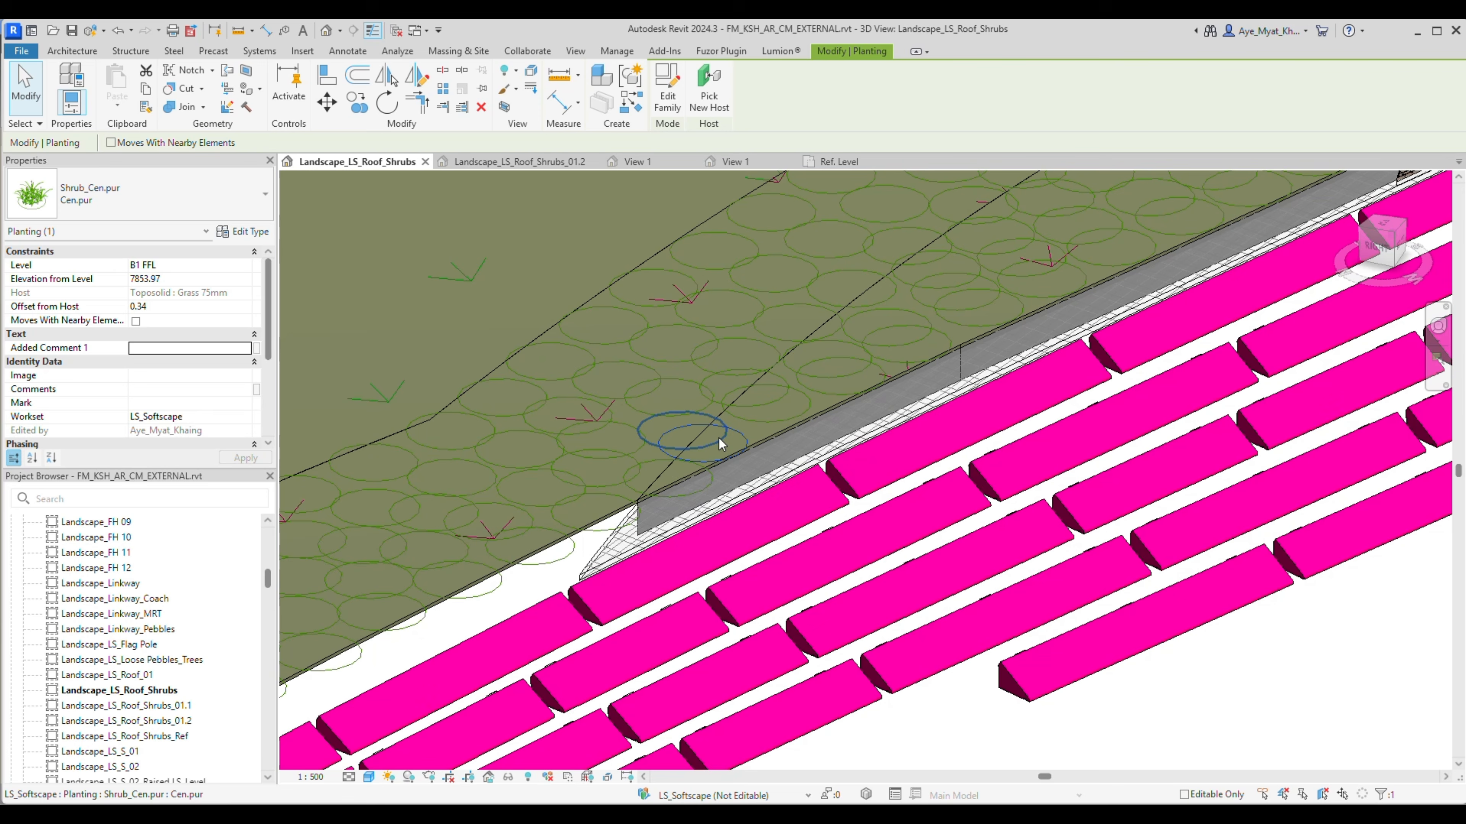
pyautogui.moveTo(720, 437); pyautogui.dragTo(759, 421)
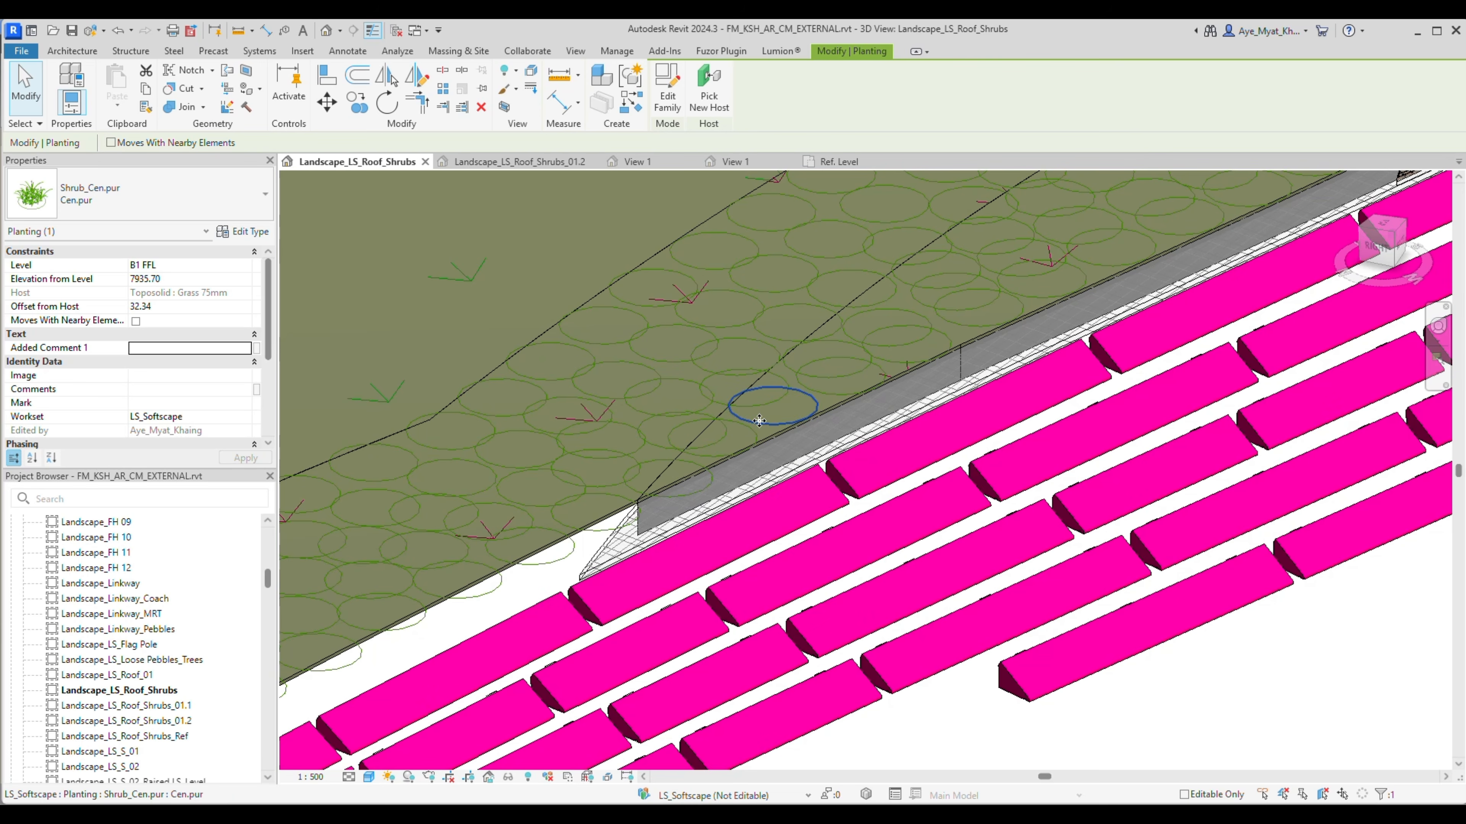
# Inspect the shrub strip and roof coping in the Navisworks model and compare them with the edge panels in Revit.
pyautogui.keyDown('shift'); pyautogui.moveTo(759, 421); pyautogui.dragTo(866, 439, button='middle'); pyautogui.keyUp('shift')
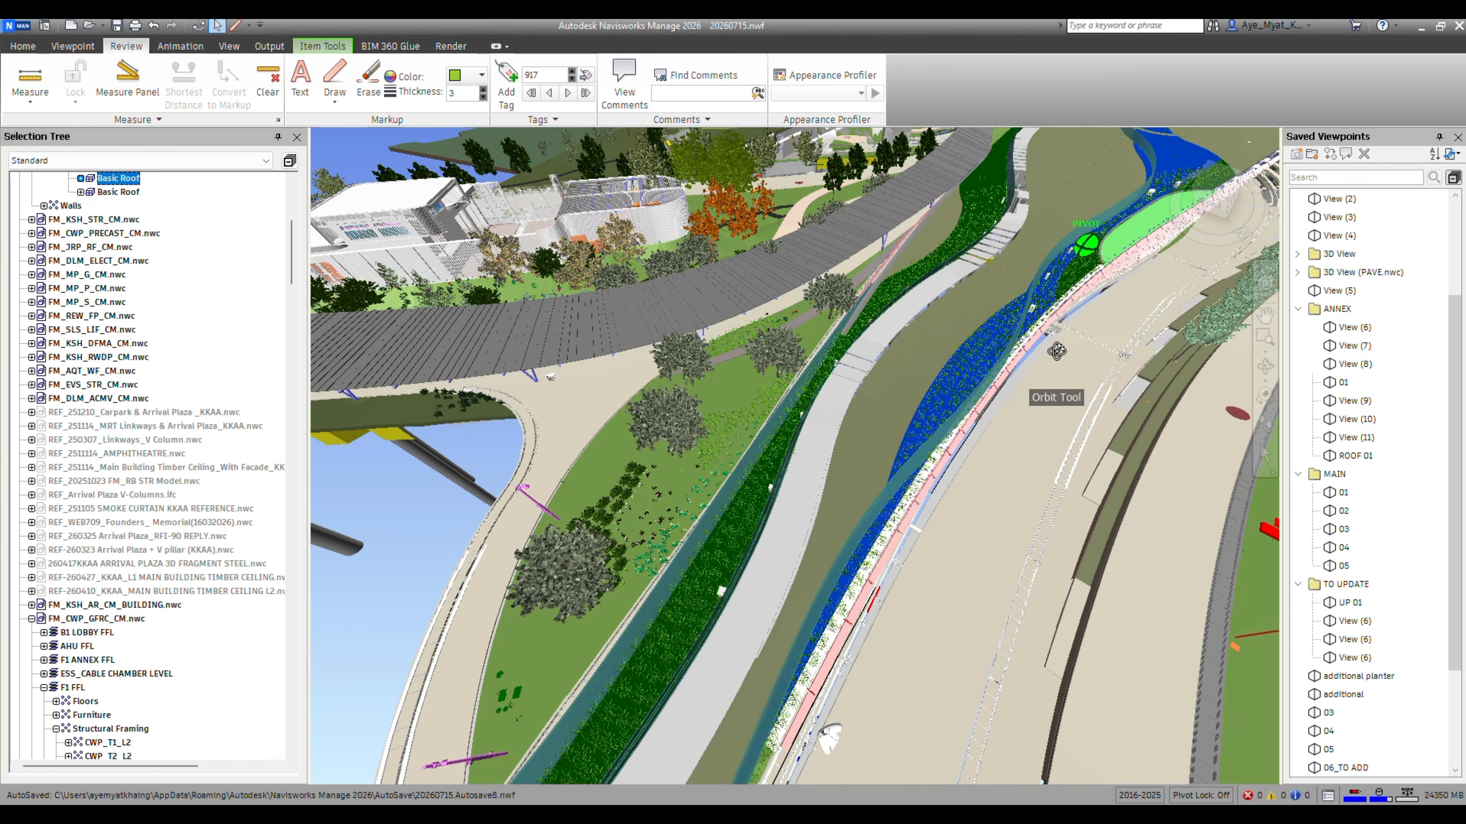
pyautogui.scroll(3, 1057, 351)
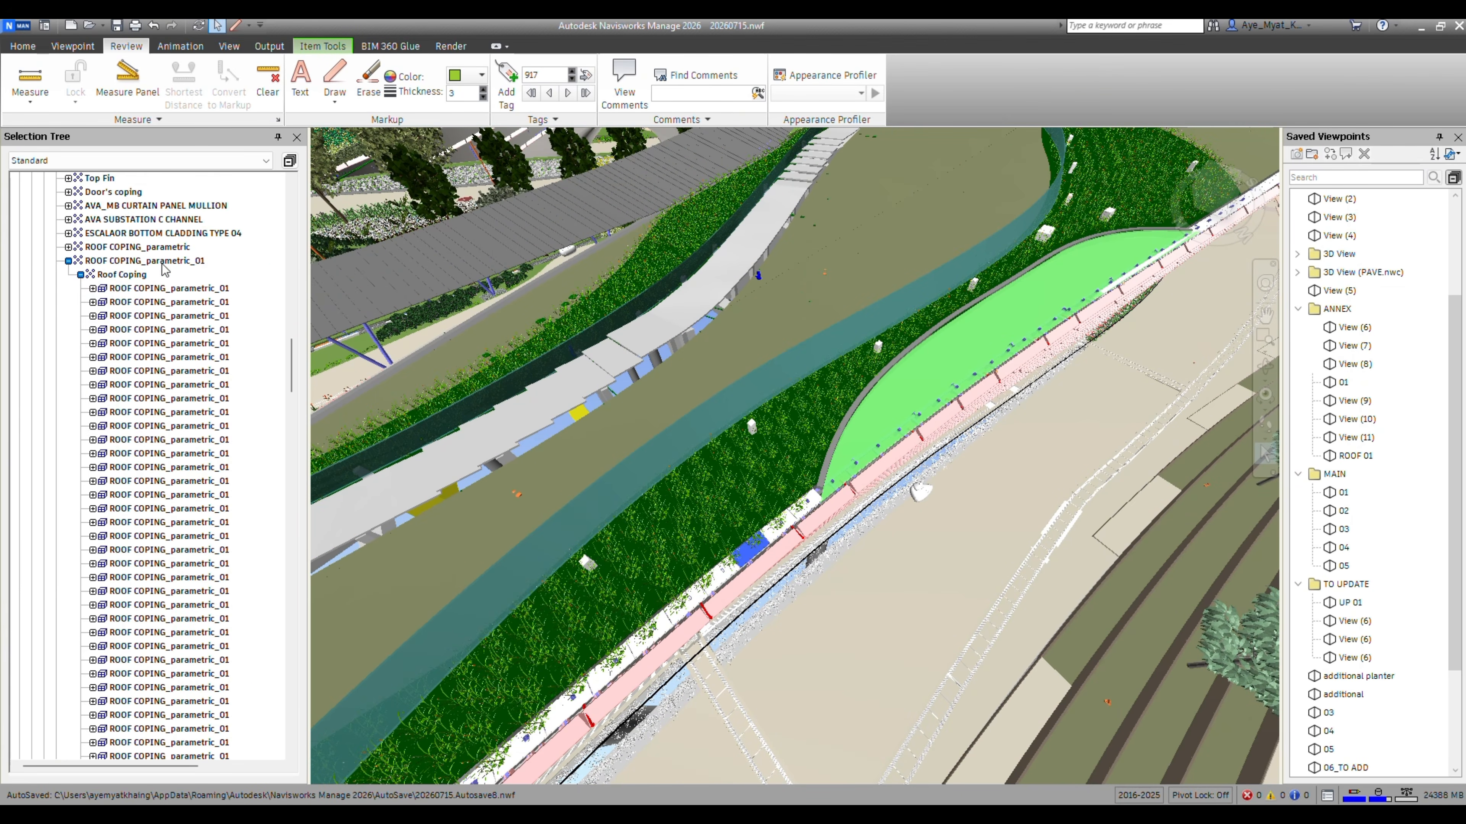
pyautogui.scroll(-3, 163, 268)
pyautogui.scroll(5, 163, 268)
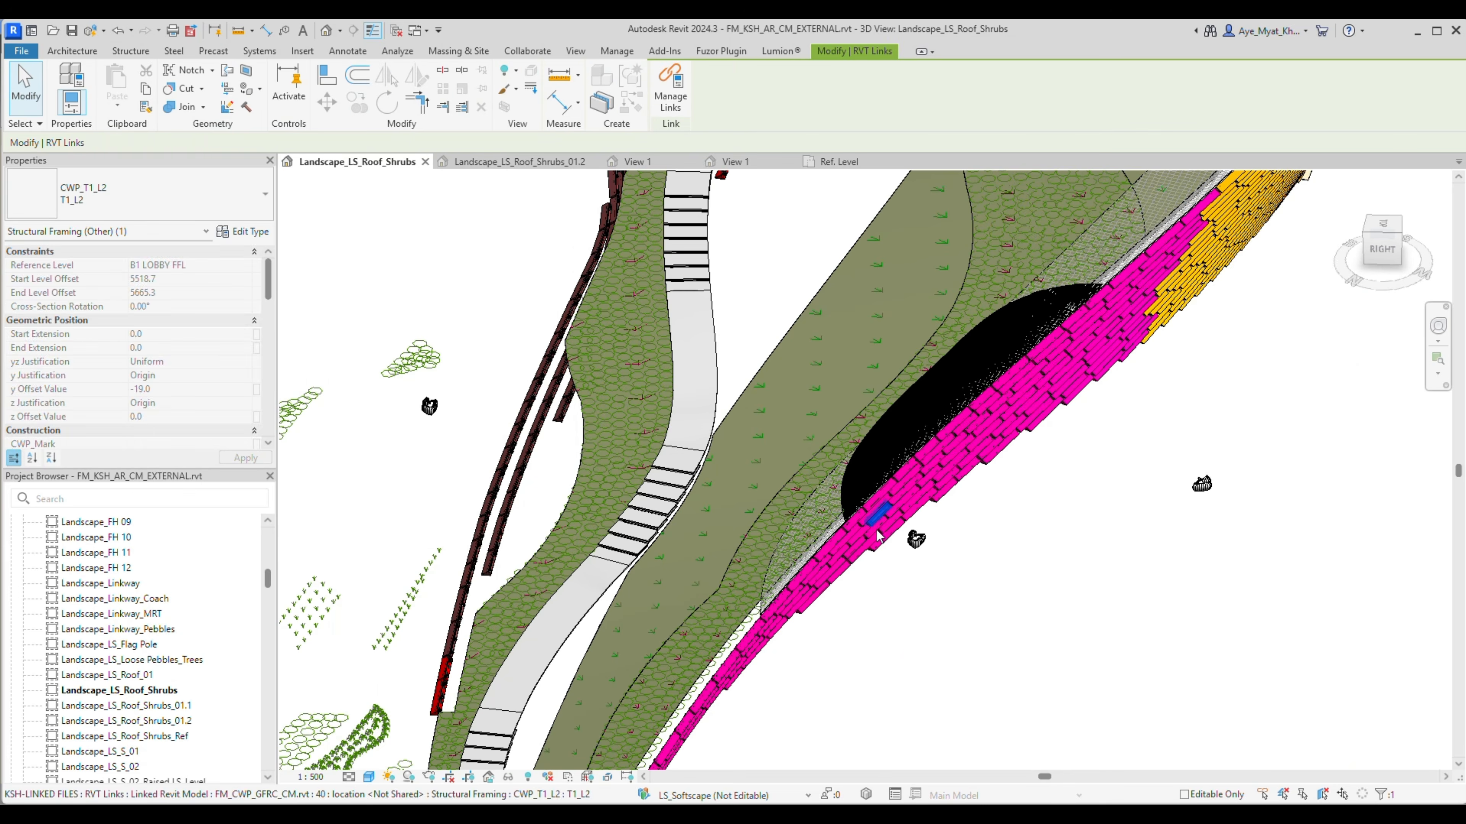
pyautogui.click(1260, 227)
pyautogui.click(1165, 726)
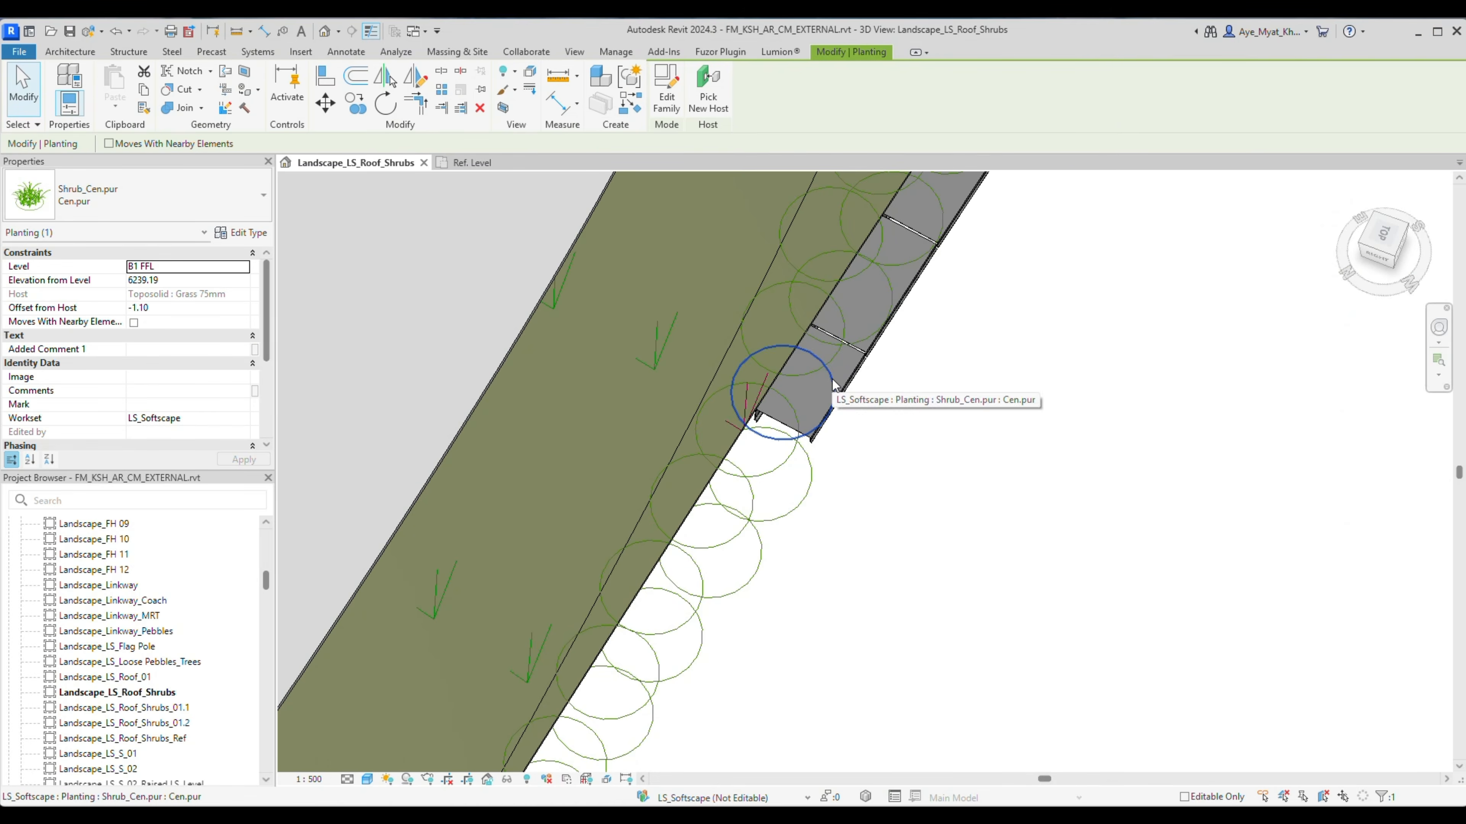
# Reposition the shrubs around the lower end of the grey edge panels so they sit inside the grass strip.
pyautogui.scroll(5, 951, 427)
pyautogui.click(952, 427)
pyautogui.scroll(-2, 895, 555)
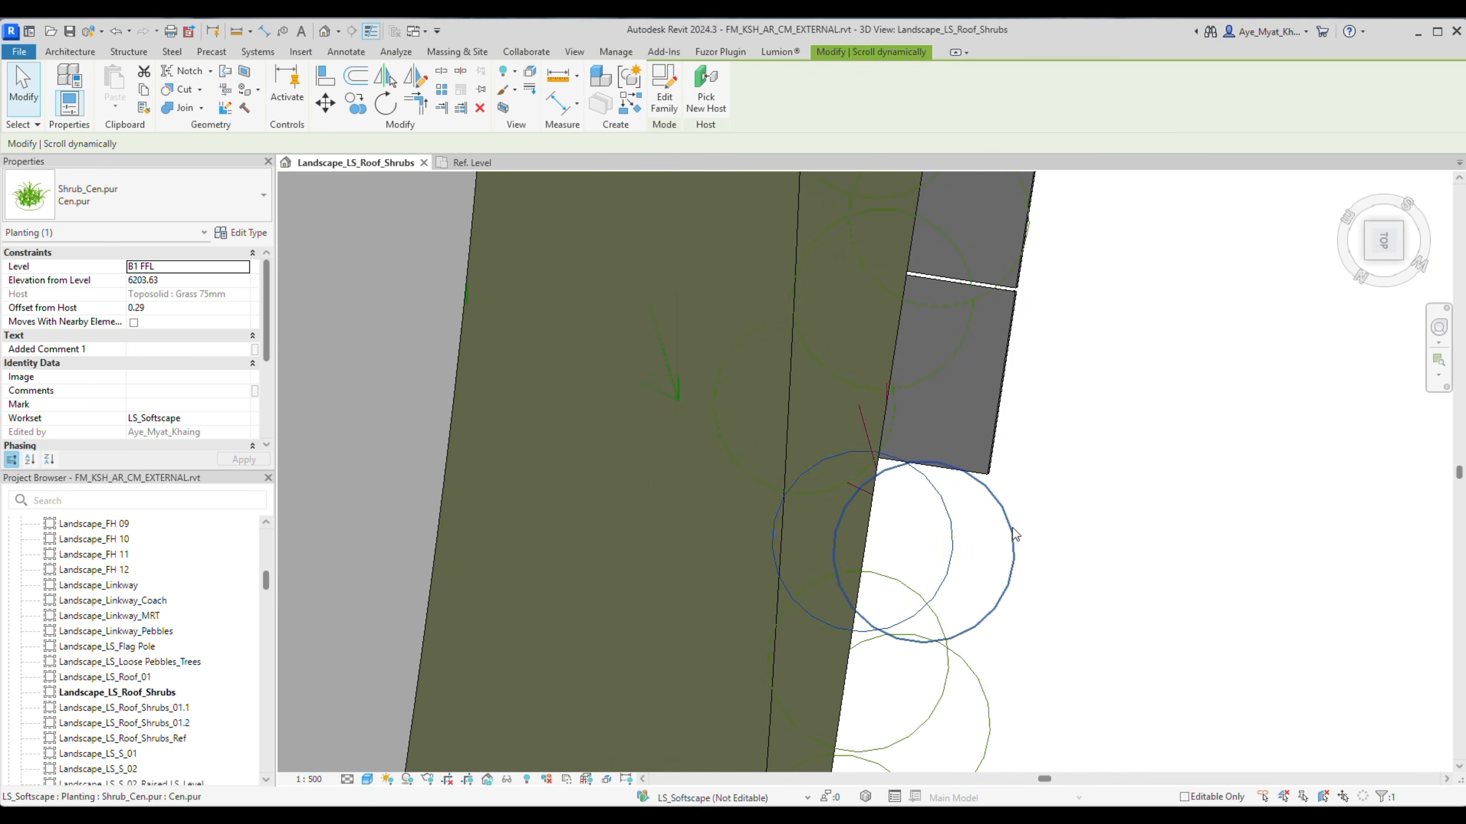
pyautogui.moveTo(951, 357); pyautogui.dragTo(932, 544, button='middle')
pyautogui.moveTo(932, 543); pyautogui.dragTo(1008, 296)
pyautogui.moveTo(902, 398); pyautogui.dragTo(904, 396)
pyautogui.scroll(-2, 1154, 323)
pyautogui.moveTo(1154, 324); pyautogui.dragTo(1067, 559, button='middle')
pyautogui.click(1067, 560)
pyautogui.click(890, 481)
pyautogui.keyDown('ctrl'); pyautogui.click(900, 503); pyautogui.keyUp('ctrl')
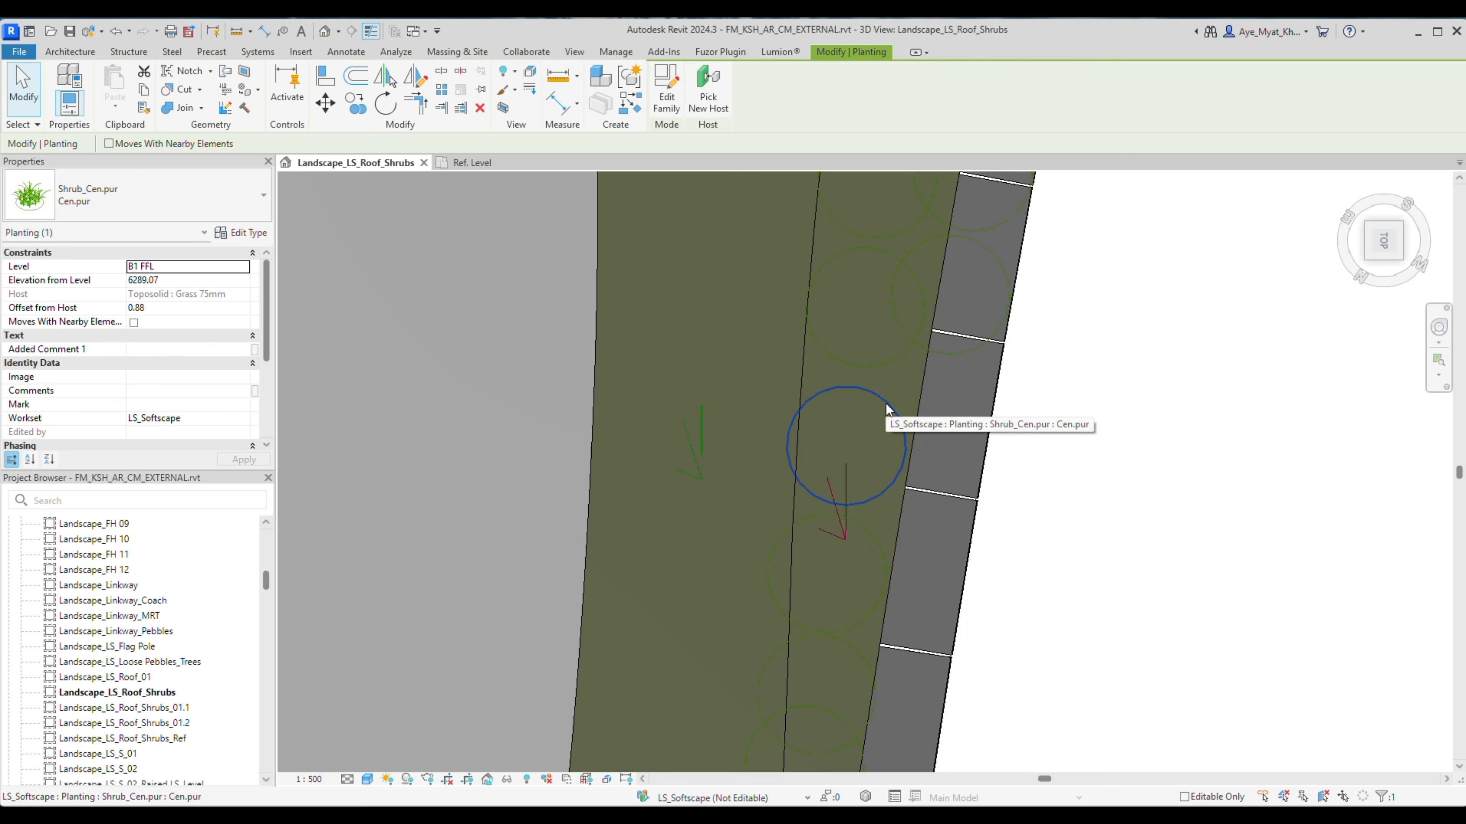
# Open the Shrub_Cen.pur family for editing, show it in 3D and delete the foliage along one side of the circle.
pyautogui.click(671, 102)
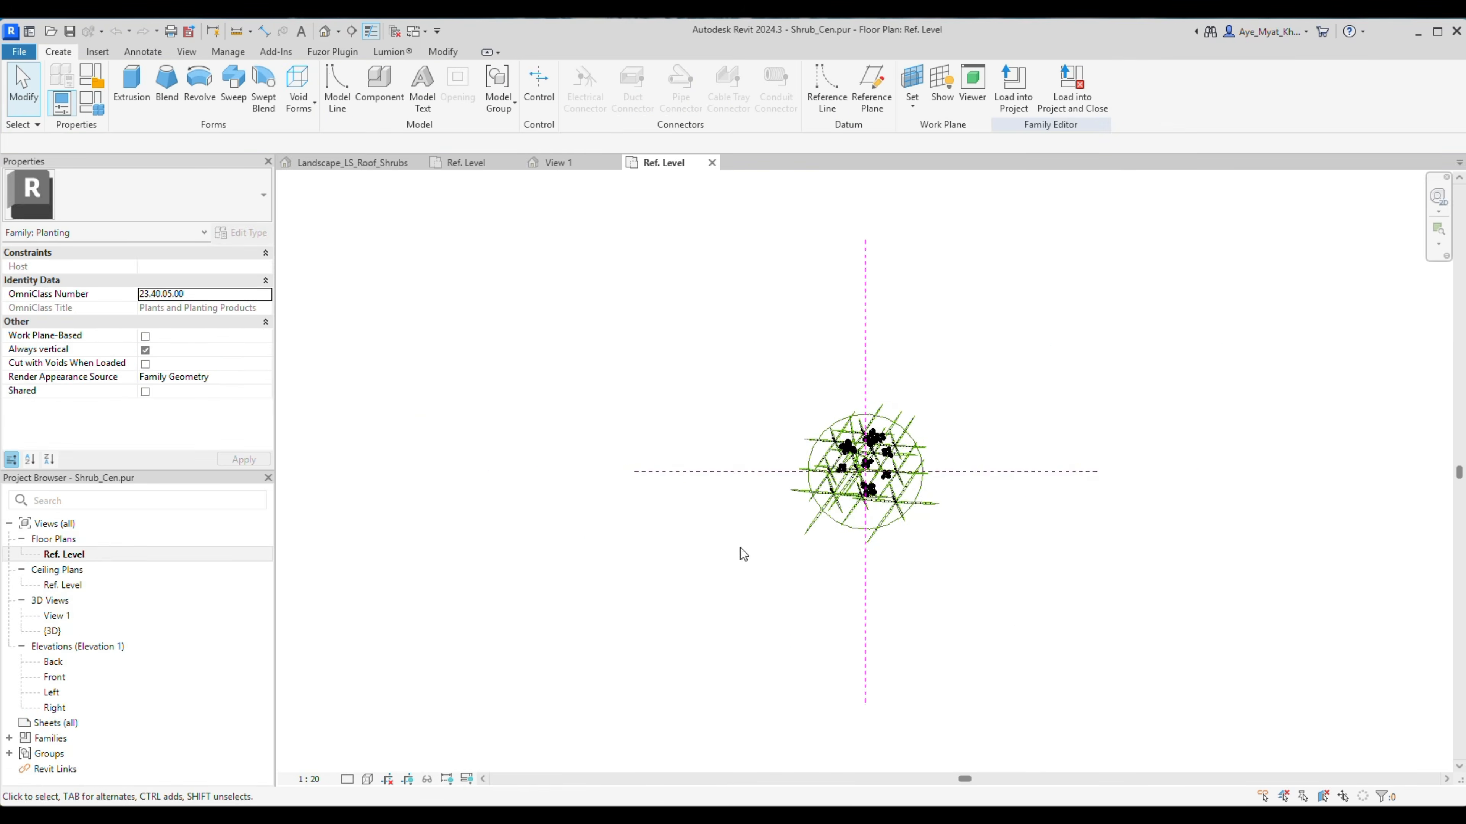
pyautogui.click(325, 30)
pyautogui.click(987, 548)
pyautogui.scroll(3, 988, 549)
pyautogui.moveTo(988, 549); pyautogui.dragTo(895, 347)
pyautogui.press('Delete')
pyautogui.scroll(-2, 847, 452)
# Move the outlying grass blades and clover pieces inward to group the foliage more compactly inside the circle.
pyautogui.moveTo(693, 500); pyautogui.dragTo(697, 501)
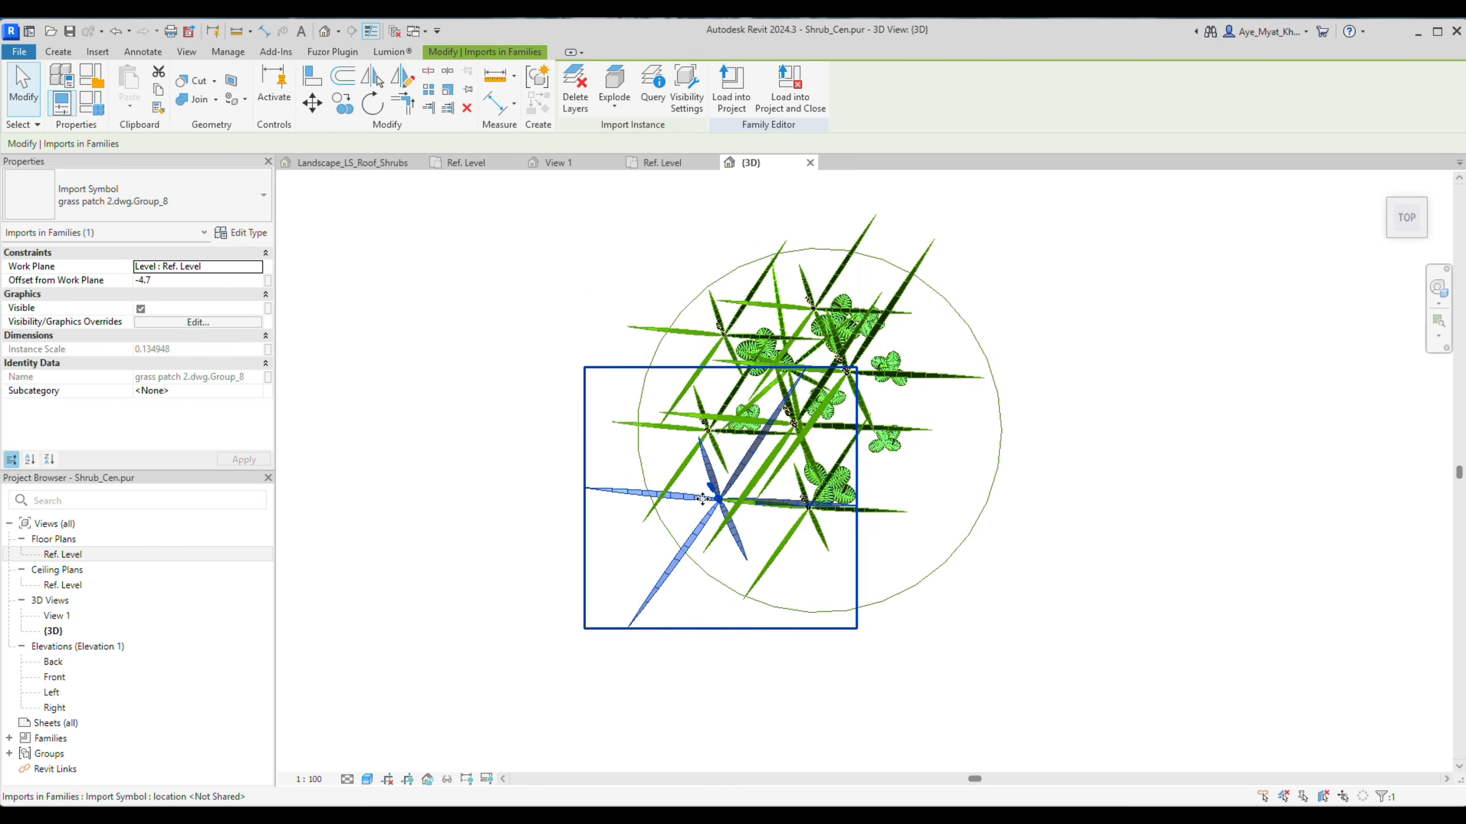
pyautogui.scroll(2, 669, 430)
pyautogui.moveTo(720, 430); pyautogui.dragTo(732, 431)
pyautogui.moveTo(735, 522); pyautogui.dragTo(810, 508)
pyautogui.moveTo(742, 308); pyautogui.dragTo(886, 431)
pyautogui.scroll(-2, 895, 404)
pyautogui.keyDown('shift'); pyautogui.moveTo(965, 553); pyautogui.dragTo(831, 549, button='middle'); pyautogui.keyUp('shift')
pyautogui.scroll(3, 879, 441)
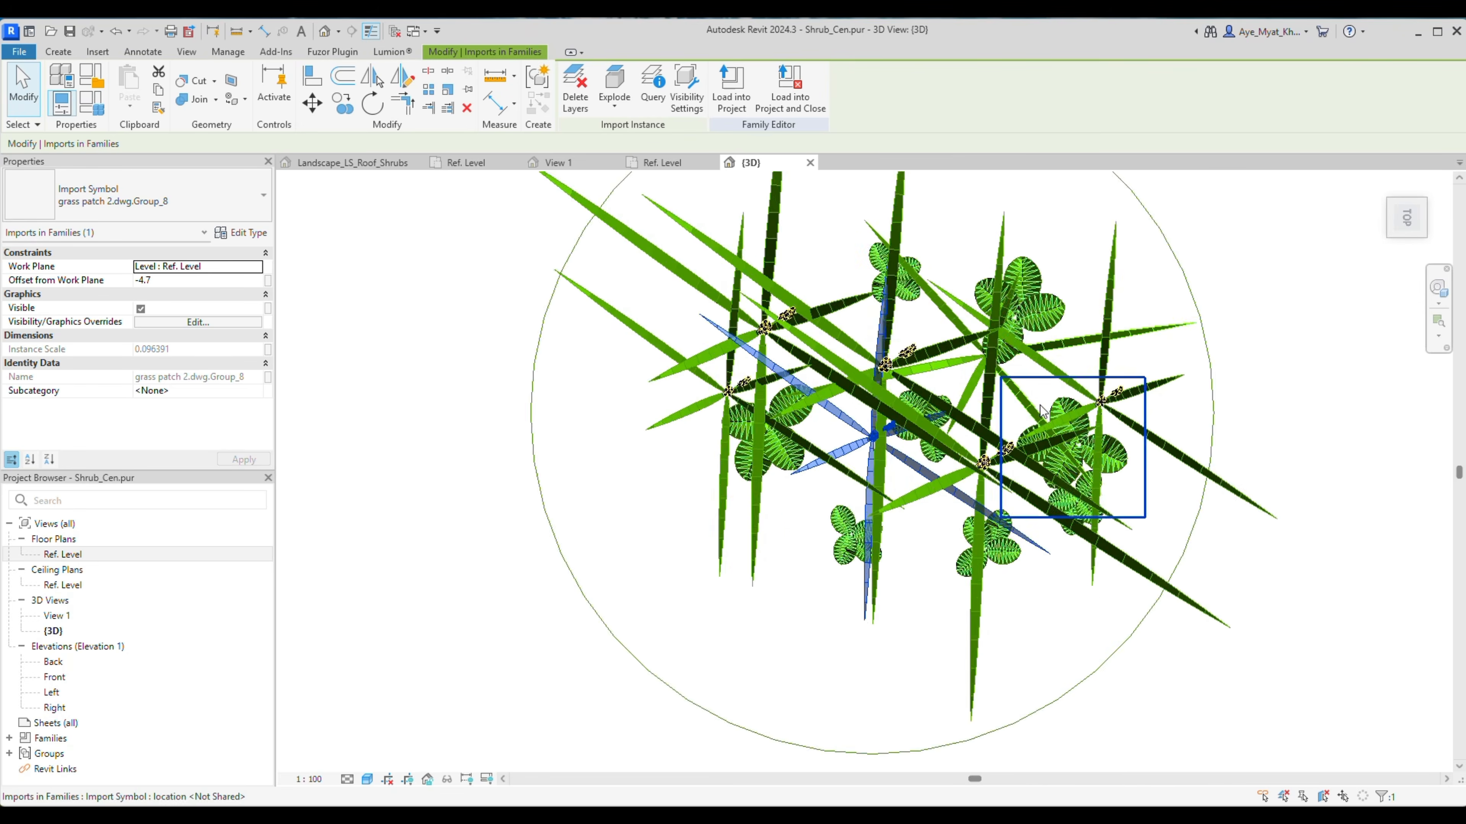
# Draw an oval outline of model-line arcs around the foliage in the Ref. Level plan and delete the original circle.
pyautogui.scroll(-2, 821, 583)
pyautogui.doubleClick(88, 555)
pyautogui.click(622, 389)
pyautogui.click(59, 52)
pyautogui.click(364, 83)
pyautogui.click(568, 90)
pyautogui.click(629, 511)
pyautogui.click(778, 323)
pyautogui.click(675, 397)
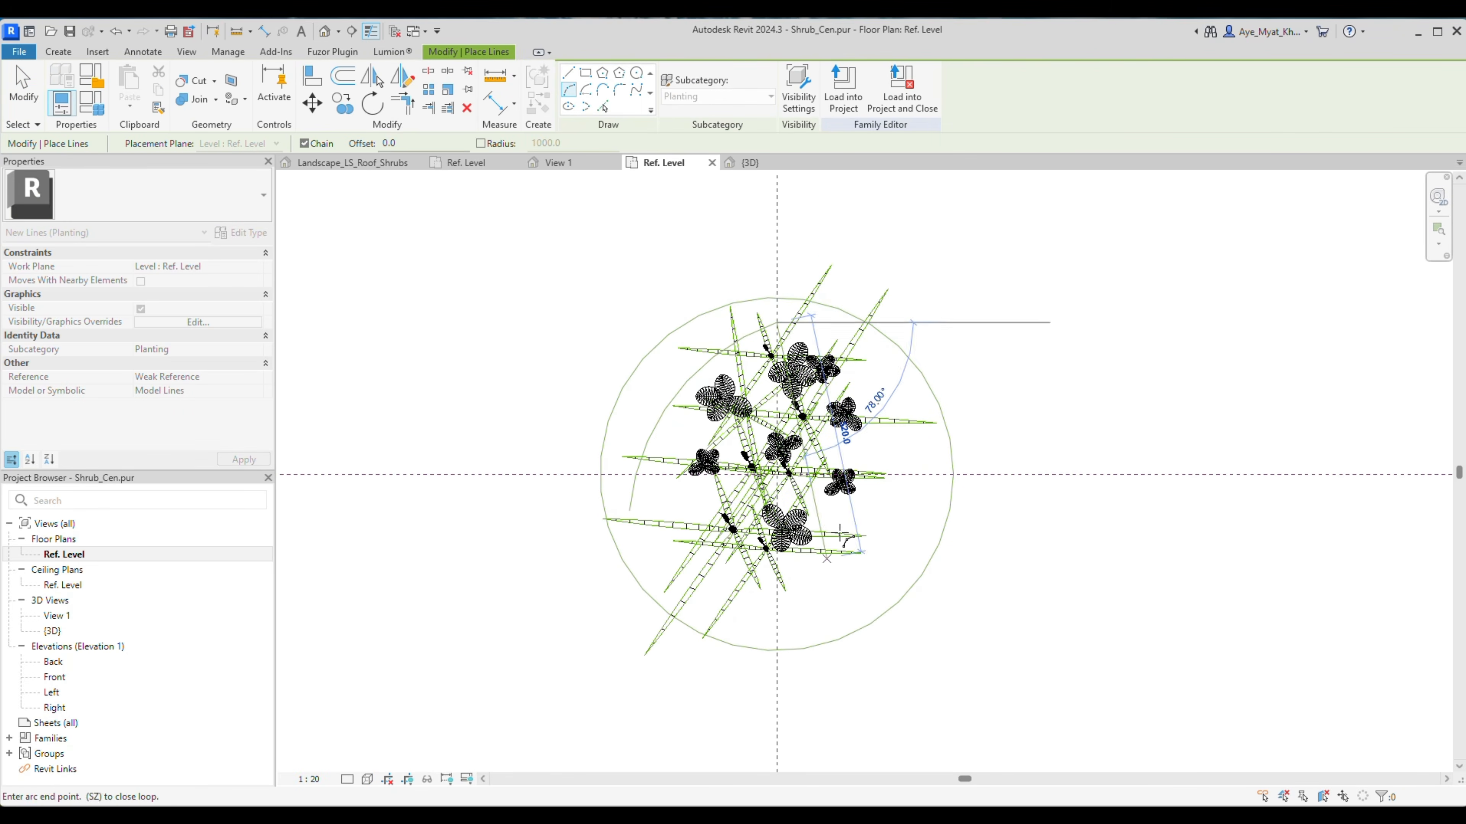
pyautogui.click(635, 554)
pyautogui.press('Escape')
pyautogui.press('Escape')
pyautogui.click(607, 424)
pyautogui.press('Delete')
# Nudge the arcs of the shrub outline so the oval fits around the foliage.
pyautogui.click(632, 537)
pyautogui.press('Up')
pyautogui.press('Up')
pyautogui.press('Up')
pyautogui.press('Up')
pyautogui.press('Up')
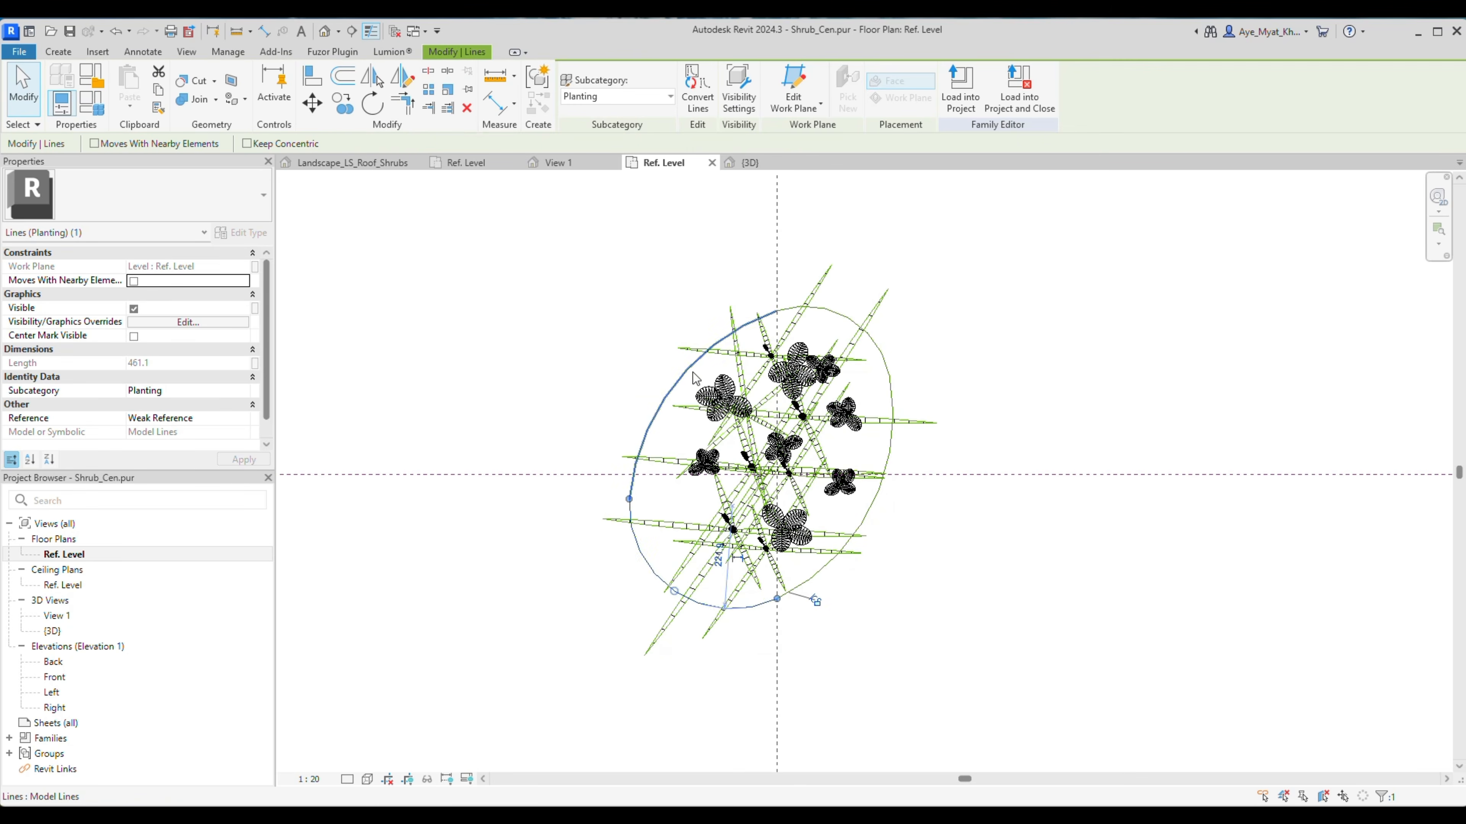
pyautogui.press('Left')
pyautogui.press('Left')
pyautogui.click(663, 559)
pyautogui.press('Left')
pyautogui.press('Left')
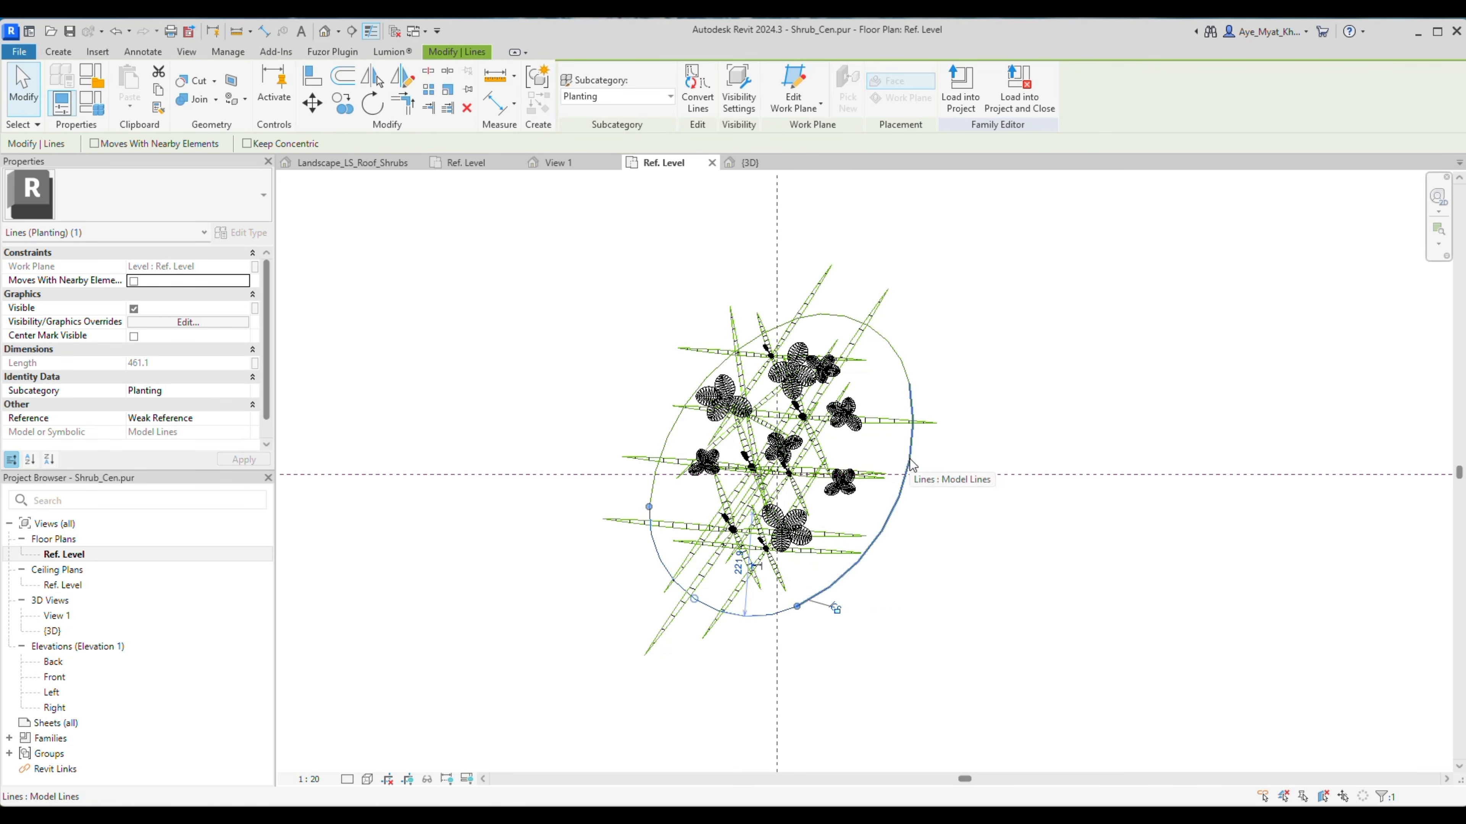
# Pull the side arcs inward and adjust their ends to form a narrower oval outline around the foliage.
pyautogui.keyDown('ctrl'); pyautogui.moveTo(885, 531); pyautogui.dragTo(857, 508); pyautogui.keyUp('ctrl')
pyautogui.scroll(1, 859, 509)
pyautogui.press('l')
pyautogui.press('i')
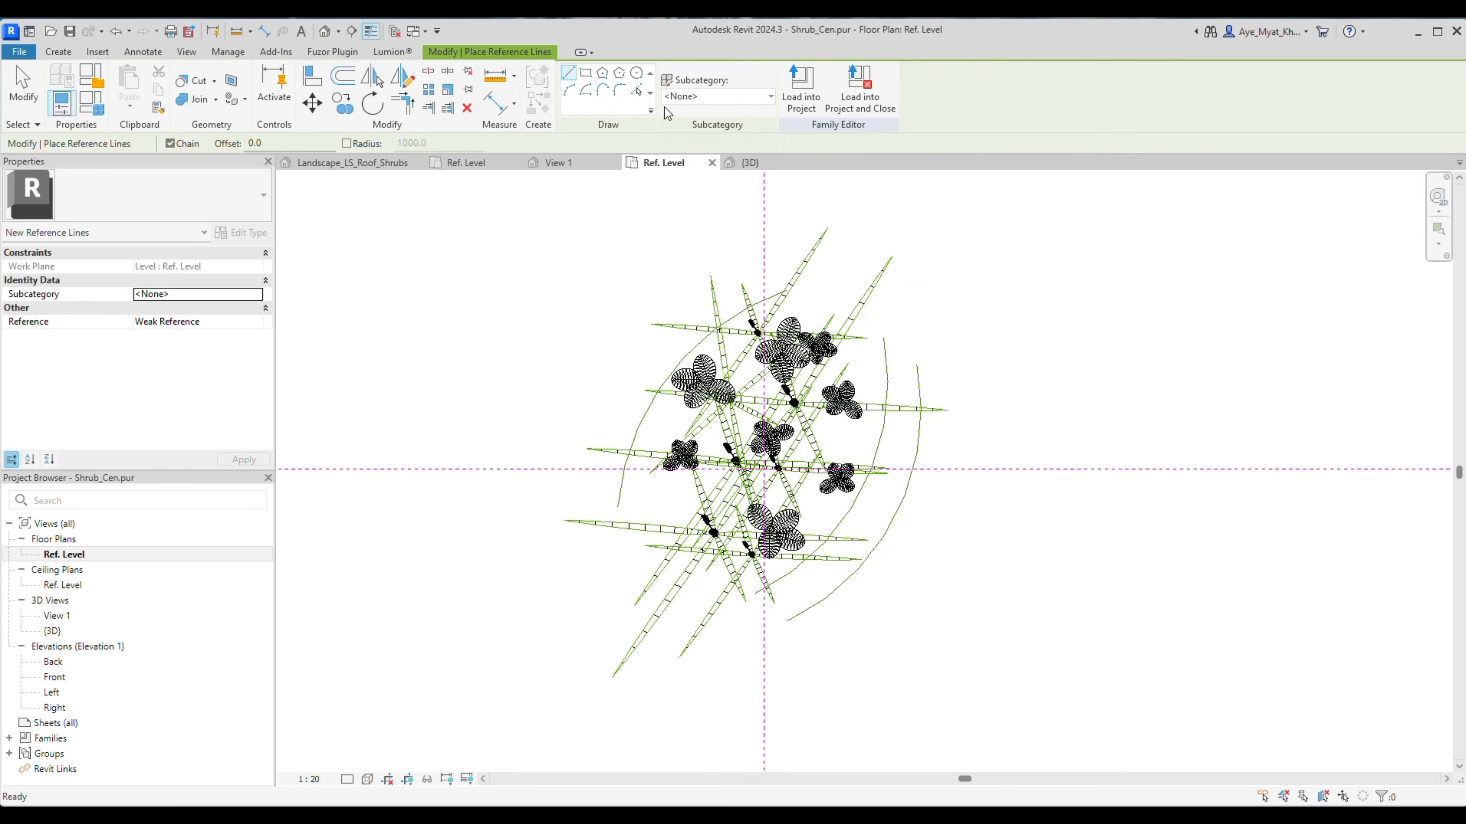
pyautogui.click(839, 298)
pyautogui.press('Escape')
pyautogui.press('Escape')
pyautogui.scroll(2, 565, 535)
pyautogui.moveTo(723, 482); pyautogui.dragTo(678, 451)
pyautogui.moveTo(946, 404); pyautogui.dragTo(980, 576, button='middle')
pyautogui.moveTo(891, 378); pyautogui.dragTo(897, 393)
pyautogui.moveTo(980, 576); pyautogui.dragTo(865, 234, button='middle')
# Check the family in 3D, save it as Shrub_Cen.pur_s and load it into the FM_KSH_AR_CM_EXTERNAL project.
pyautogui.click(323, 31)
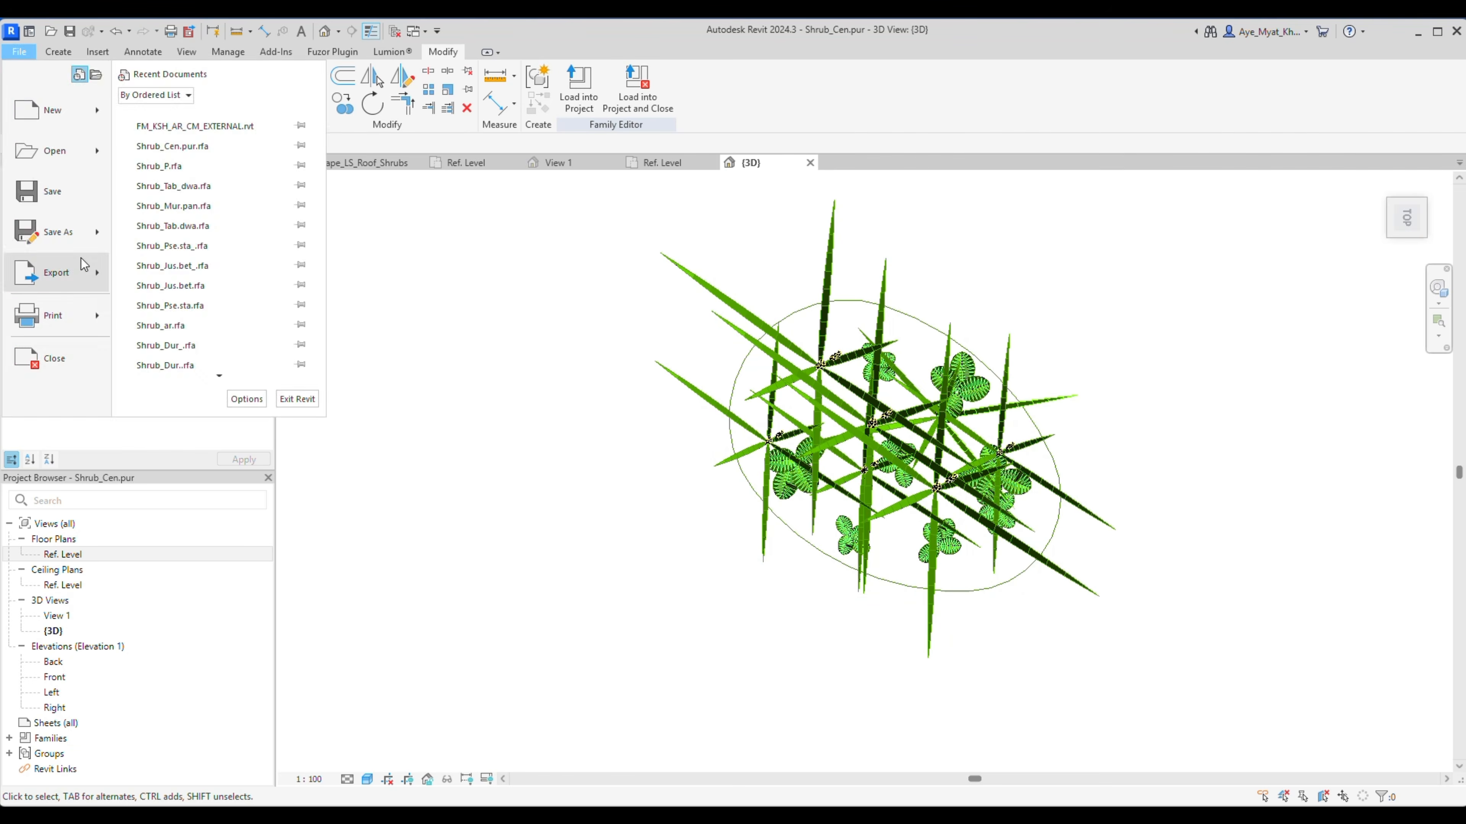
pyautogui.click(19, 52)
pyautogui.click(180, 220)
pyautogui.write('_s')
pyautogui.press('Return')
pyautogui.click(579, 87)
pyautogui.click(590, 475)
pyautogui.press('Escape')
pyautogui.press('Escape')
# Rotate the shrub at the grass edge beside the grey panels.
pyautogui.click(985, 349)
pyautogui.click(386, 105)
pyautogui.click(918, 427)
pyautogui.click(935, 378)
# Change the shrub at the lower end of the grey panels to Shrub_Cen.pur_s and shift it up along the grass edge.
pyautogui.scroll(-1, 802, 533)
pyautogui.moveTo(1064, 745); pyautogui.dragTo(1098, 541, button='middle')
pyautogui.click(867, 600)
pyautogui.click(144, 196)
pyautogui.click(82, 345)
pyautogui.scroll(2, 870, 543)
pyautogui.moveTo(837, 582); pyautogui.dragTo(834, 526)
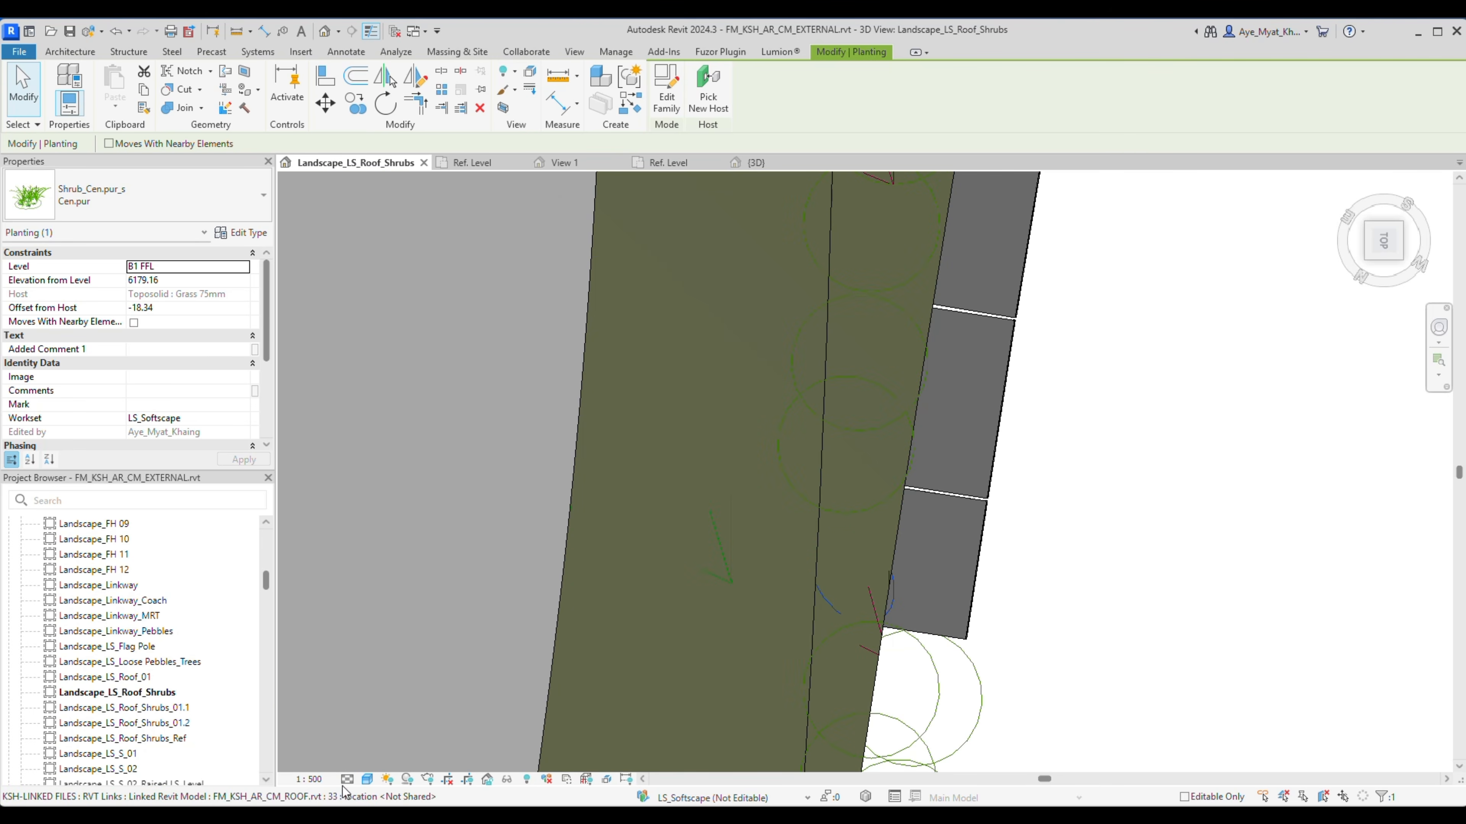
# Switch the view to wireframe and move the lowest shrubs overlapping the edge panels onto the grass strip.
pyautogui.click(716, 513)
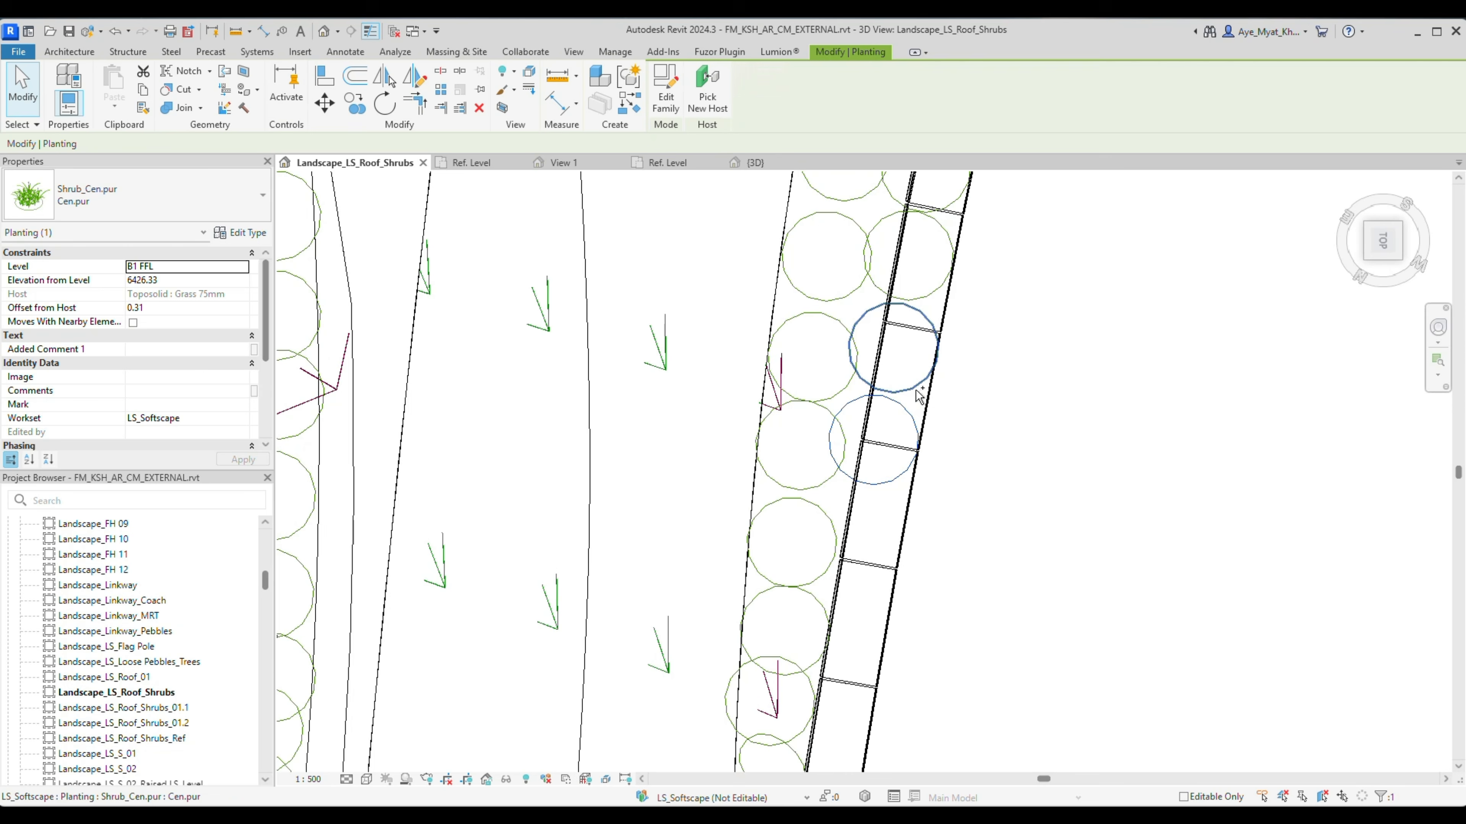
pyautogui.press('m')
pyautogui.press('v')
pyautogui.click(831, 398)
pyautogui.click(867, 419)
pyautogui.moveTo(837, 682); pyautogui.dragTo(935, 346, button='middle')
pyautogui.press('m')
pyautogui.press('v')
pyautogui.click(832, 447)
pyautogui.click(892, 426)
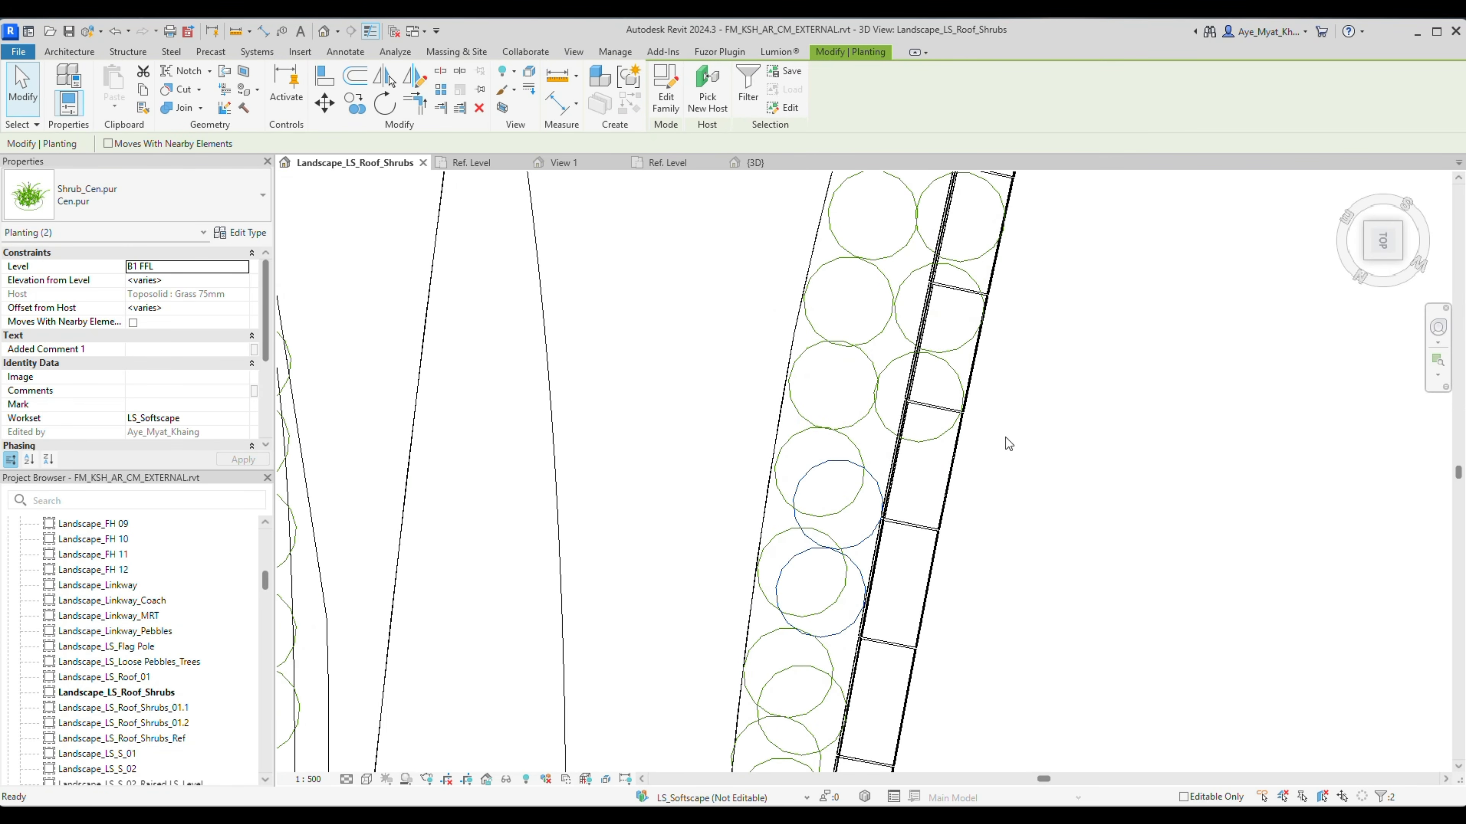
# Move the two shrubs further up the panel strip inward, off the panels and onto the grass.
pyautogui.moveTo(857, 631); pyautogui.dragTo(859, 647, button='middle')
pyautogui.click(962, 427)
pyautogui.click(325, 103)
pyautogui.click(966, 415)
pyautogui.click(900, 442)
pyautogui.click(984, 338)
pyautogui.click(324, 103)
pyautogui.click(986, 326)
pyautogui.click(915, 379)
# Continue up the strip and shift the following panel-overlapping shrubs inward beside the existing row on the grass.
pyautogui.moveTo(946, 369); pyautogui.dragTo(903, 393, button='middle')
pyautogui.click(847, 388)
pyautogui.moveTo(936, 280); pyautogui.dragTo(900, 416, button='middle')
pyautogui.click(897, 414)
pyautogui.click(324, 103)
pyautogui.click(900, 415)
pyautogui.click(835, 445)
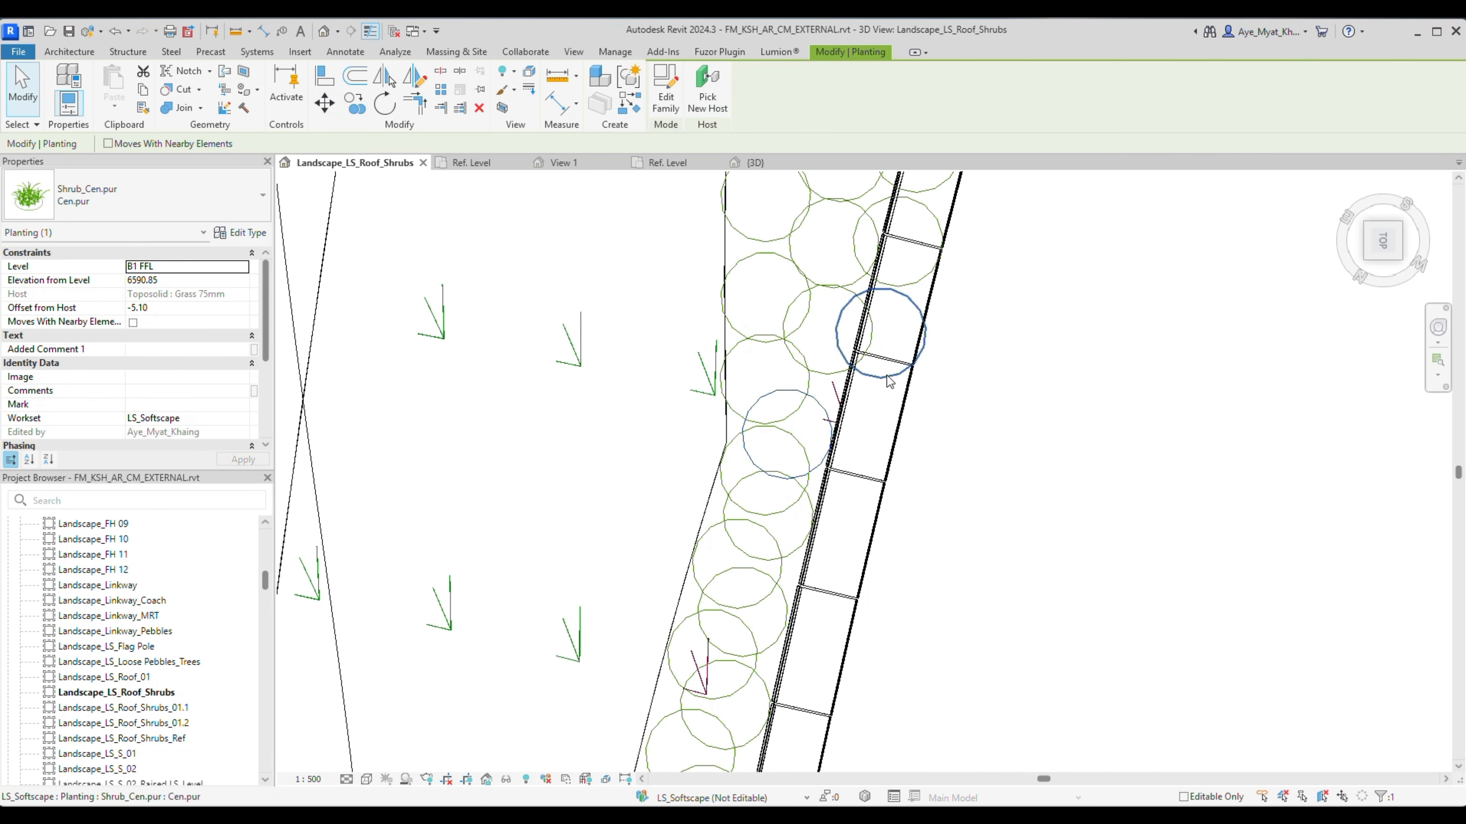
pyautogui.click(926, 346)
pyautogui.click(848, 381)
# Move the next shrubs overlapping the panels, where the grass strip widens to three rows, inside the grass boundary.
pyautogui.moveTo(1019, 175); pyautogui.dragTo(979, 599, button='middle')
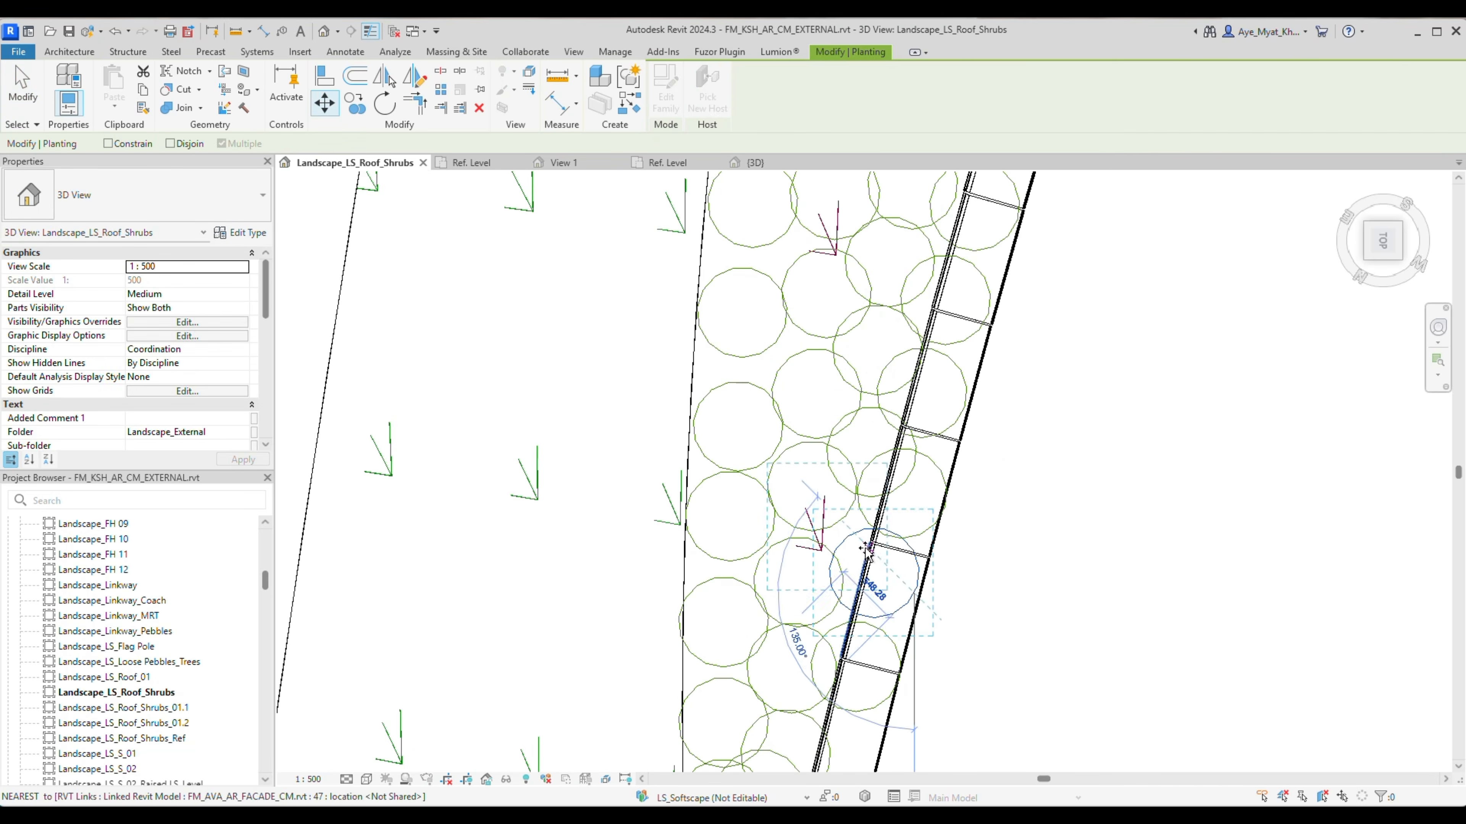
pyautogui.click(865, 541)
pyautogui.moveTo(877, 554); pyautogui.dragTo(922, 404, button='middle')
pyautogui.click(942, 528)
pyautogui.click(324, 104)
pyautogui.click(941, 528)
pyautogui.click(895, 482)
pyautogui.click(875, 612)
pyautogui.click(325, 104)
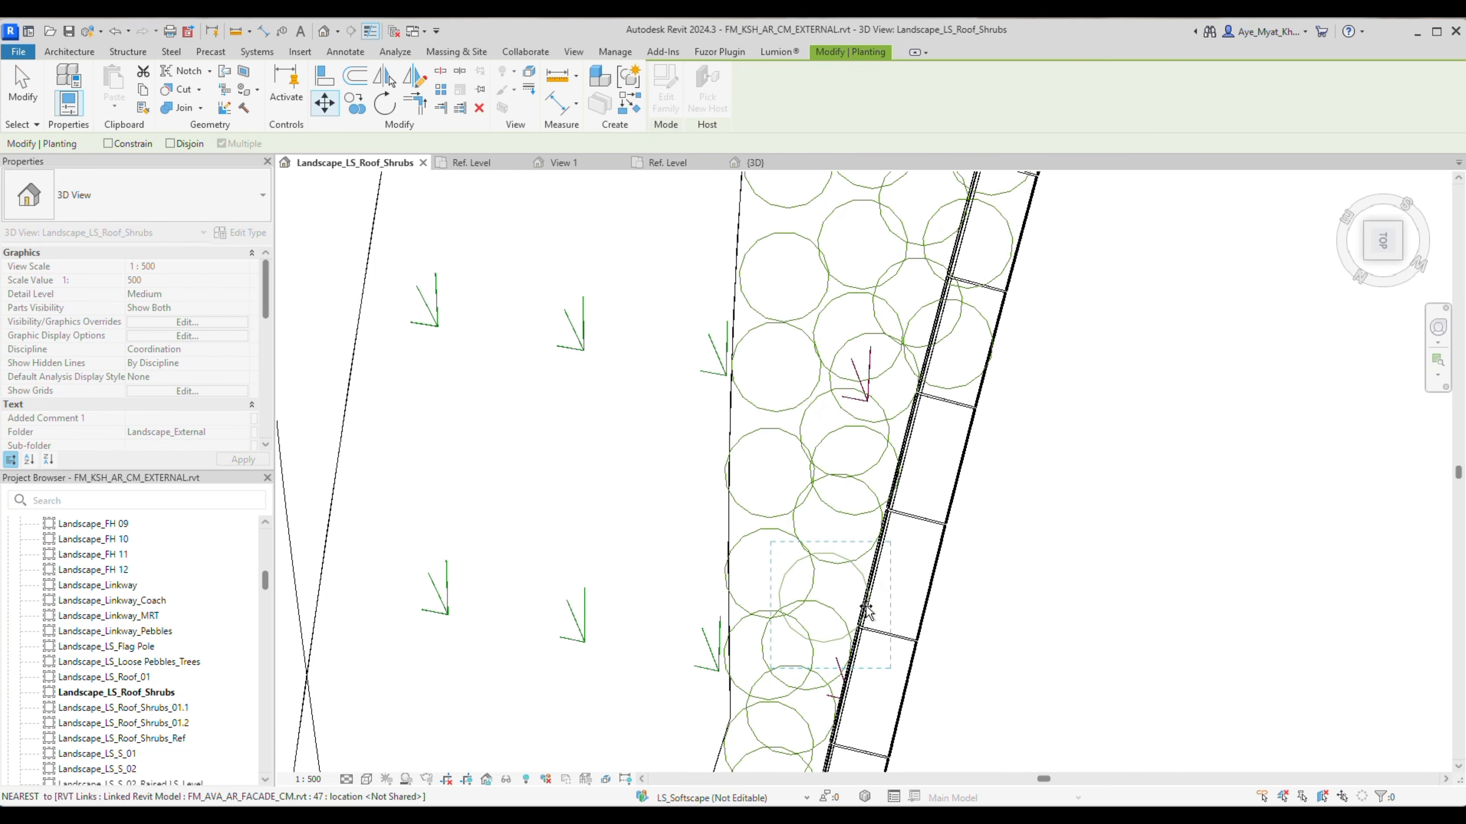
pyautogui.click(867, 609)
# Adjust the shrubs along the inner grass boundary, shifting the one overlapping its neighbours outward to even the spacing.
pyautogui.scroll(-2, 921, 568)
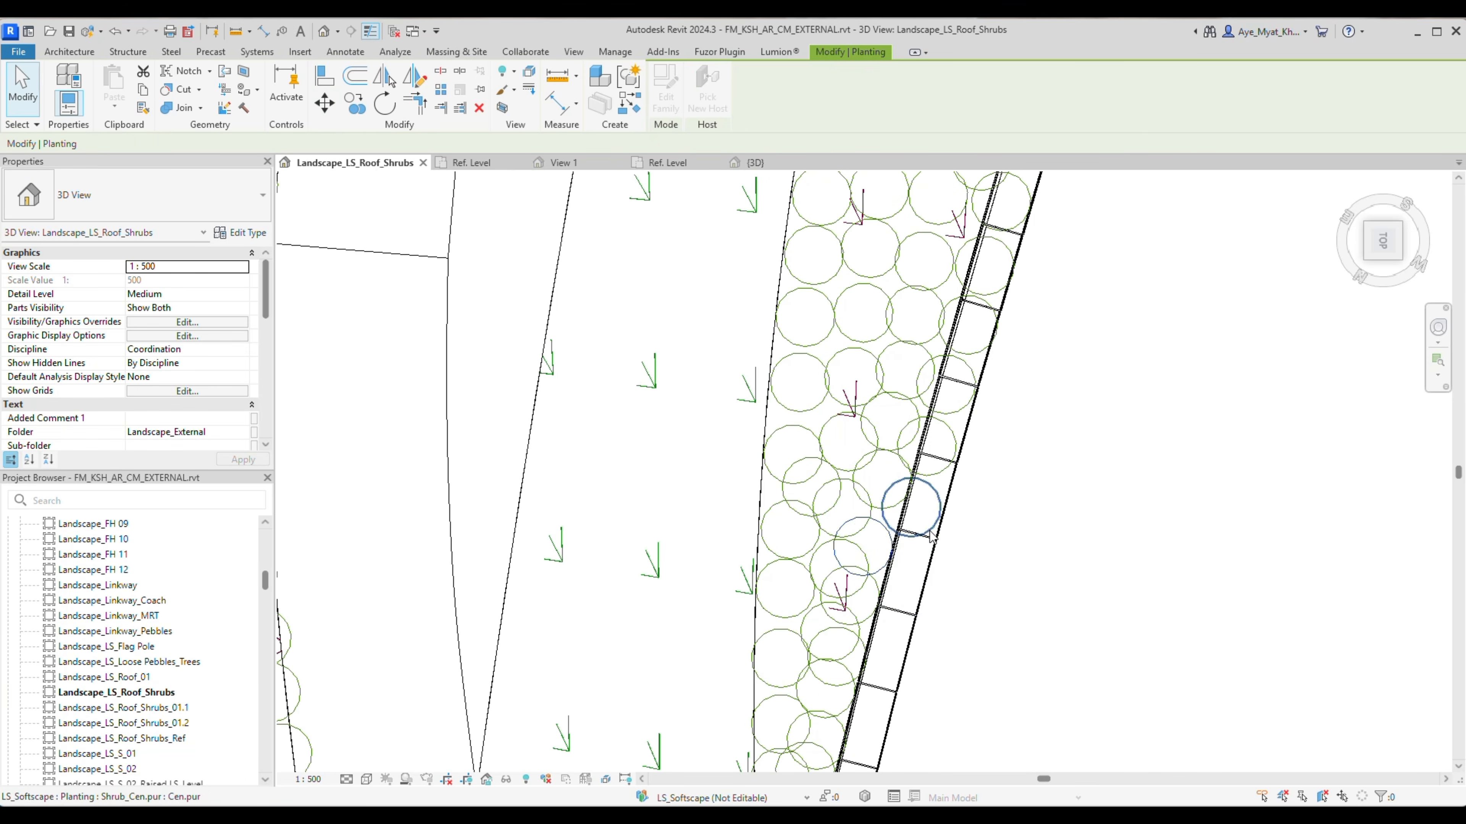
pyautogui.moveTo(950, 533); pyautogui.dragTo(1096, 560, button='middle')
pyautogui.click(941, 454)
pyautogui.keyDown('ctrl'); pyautogui.click(945, 437); pyautogui.keyUp('ctrl')
pyautogui.scroll(2, 941, 402)
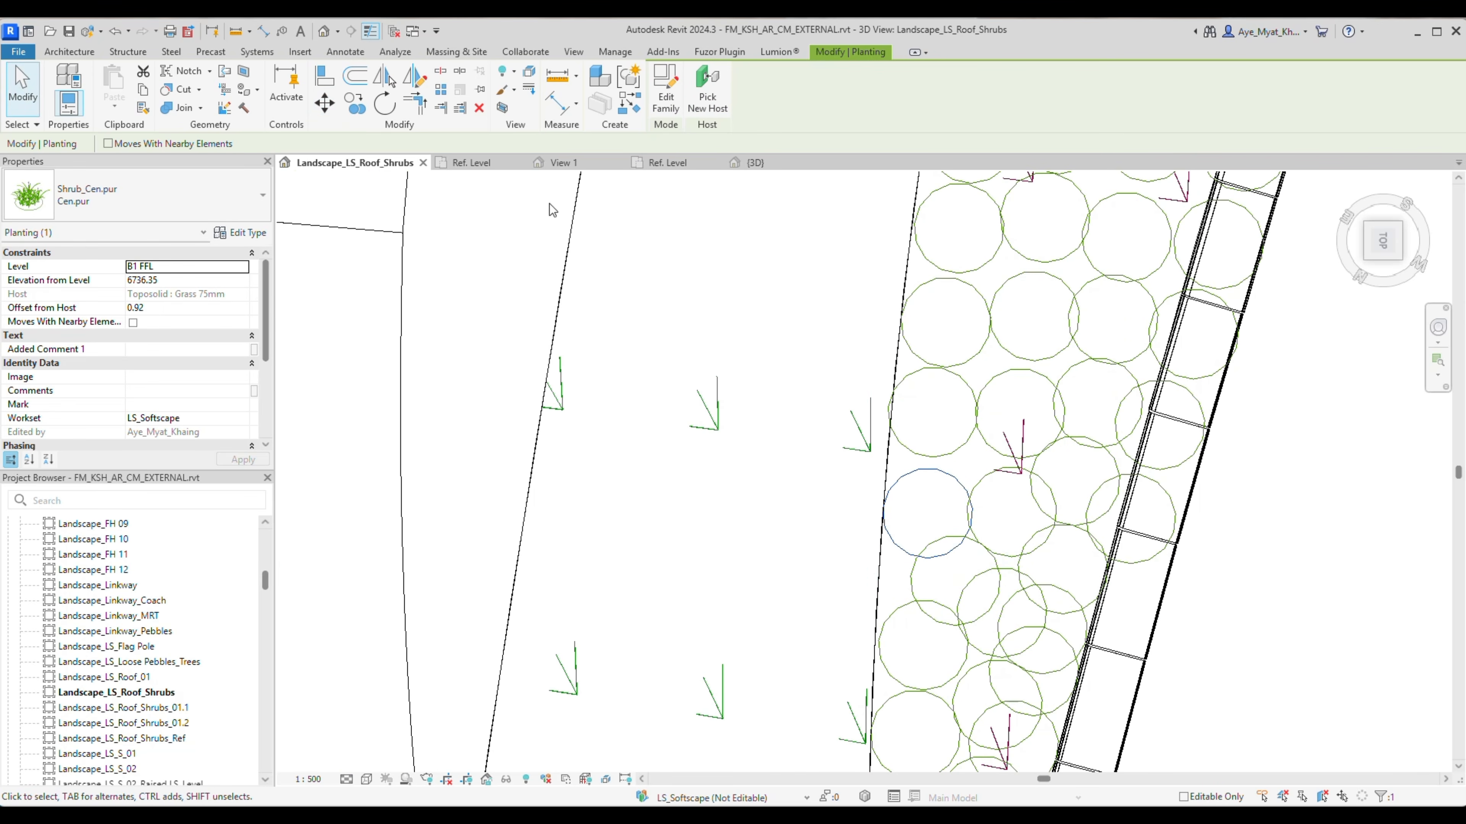
pyautogui.click(324, 103)
pyautogui.click(955, 581)
pyautogui.click(924, 581)
pyautogui.moveTo(898, 709); pyautogui.dragTo(889, 426, button='middle')
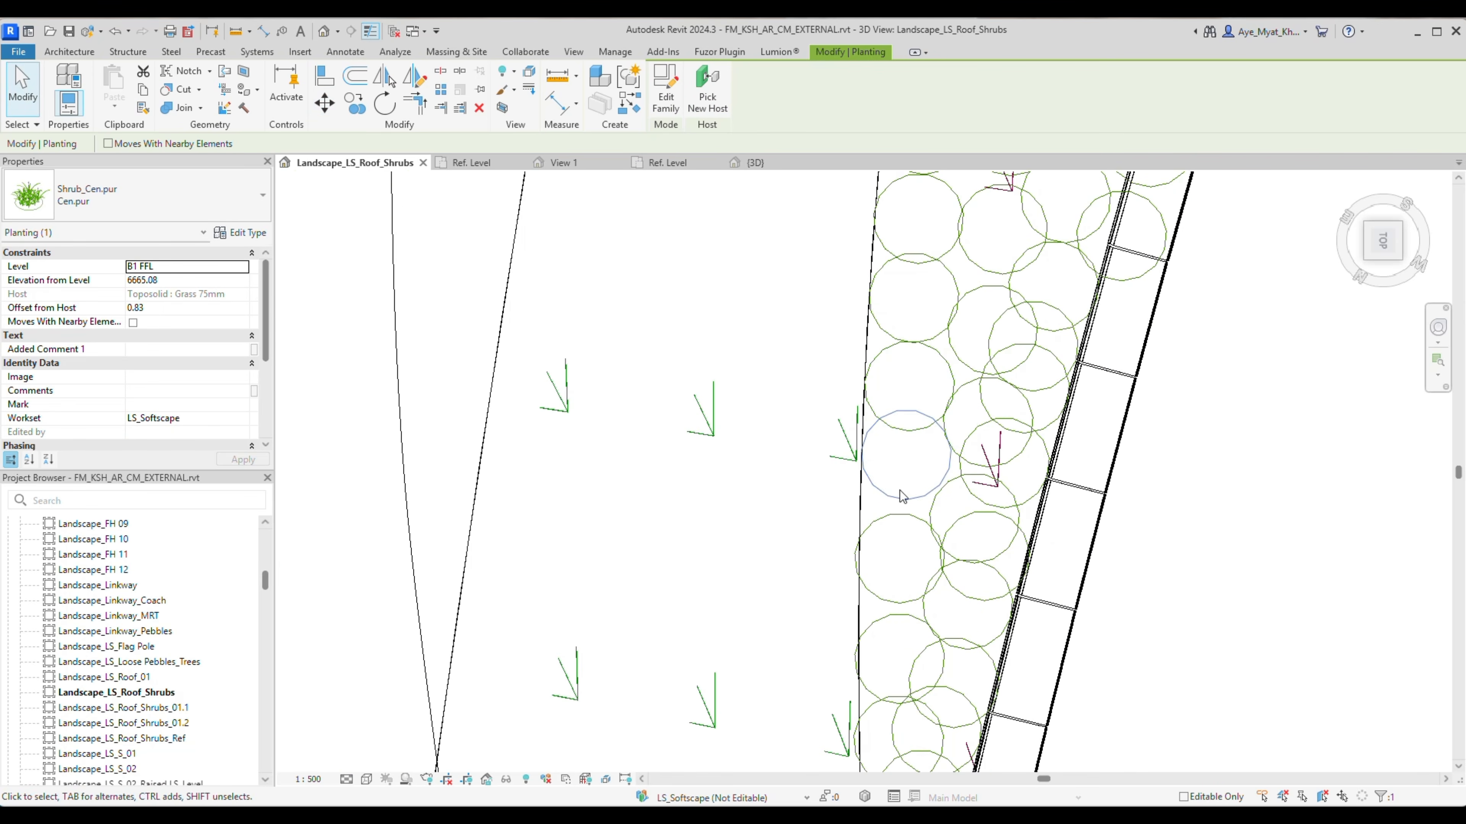
# Nudge the inner-boundary shrub slightly down the row and move the next panel-overlapping shrub inward onto the grass.
pyautogui.moveTo(899, 490); pyautogui.dragTo(899, 503)
pyautogui.moveTo(920, 623); pyautogui.dragTo(904, 460, button='middle')
pyautogui.scroll(-3, 900, 519)
pyautogui.moveTo(946, 323); pyautogui.dragTo(1016, 589, button='middle')
pyautogui.click(1036, 613)
pyautogui.scroll(1, 1016, 613)
pyautogui.click(324, 103)
pyautogui.click(1030, 603)
pyautogui.click(982, 586)
# Move the next two shrubs up the strip off the edge panels and inward onto the grass.
pyautogui.scroll(2, 999, 611)
pyautogui.click(1128, 411)
pyautogui.click(325, 104)
pyautogui.click(1131, 410)
pyautogui.click(1044, 442)
pyautogui.scroll(2, 1022, 483)
pyautogui.moveTo(1289, 448); pyautogui.dragTo(1209, 658, button='middle')
pyautogui.click(324, 103)
pyautogui.click(1121, 459)
pyautogui.click(1000, 516)
# Shift the following panel-overlapping shrub inward beside the outermost grass row and start moving the one above it.
pyautogui.click(1158, 317)
pyautogui.press('m')
pyautogui.press('v')
pyautogui.click(1159, 316)
pyautogui.click(1036, 387)
pyautogui.scroll(-3, 1039, 388)
pyautogui.scroll(2, 1090, 490)
pyautogui.click(1108, 454)
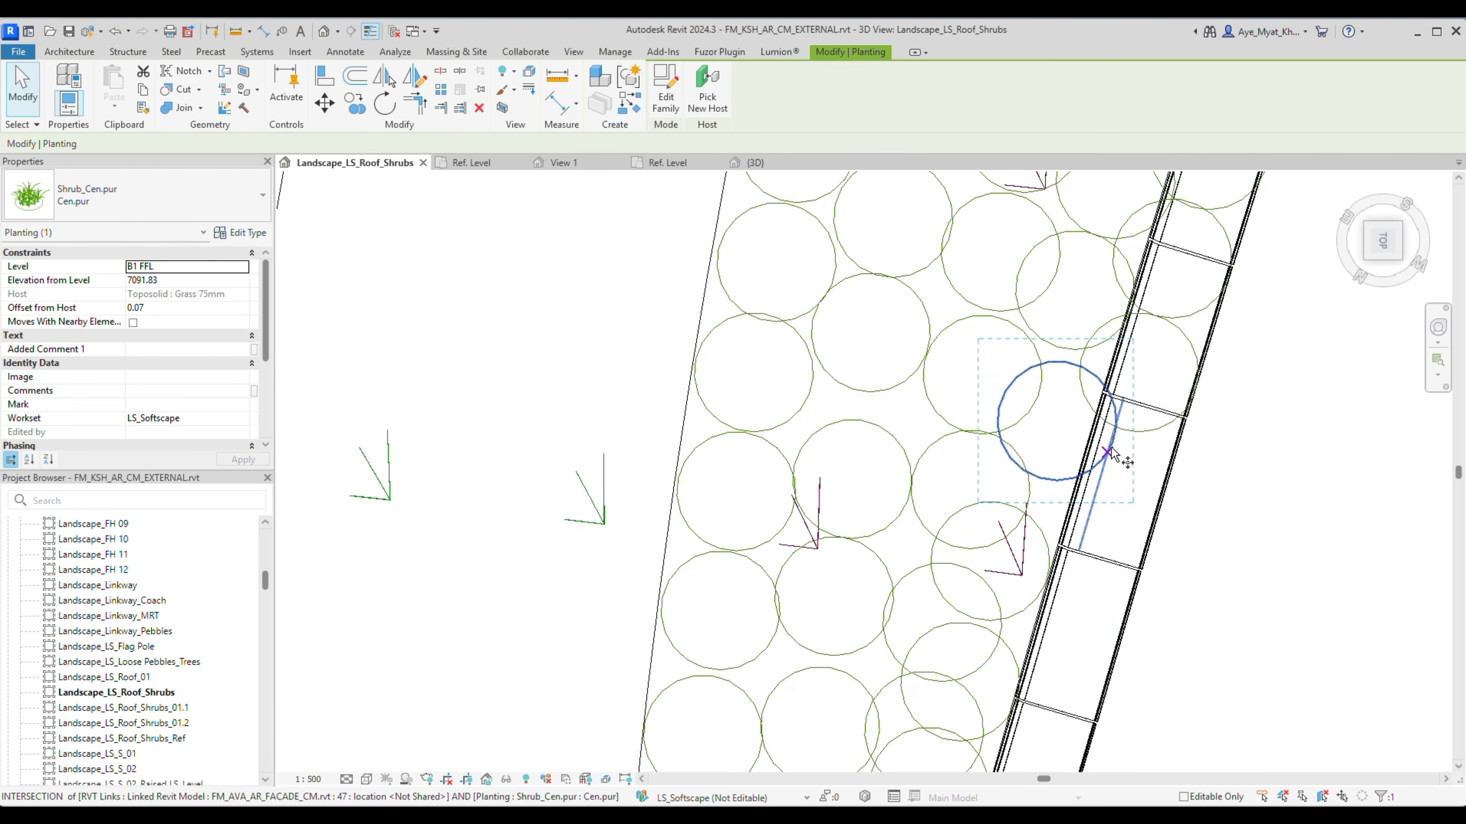
# Bring the outer shrubs in the four-row part of the strip inside the panel edge.
pyautogui.scroll(-1, 1162, 376)
pyautogui.moveTo(1161, 376); pyautogui.dragTo(1055, 589, button='middle')
pyautogui.click(1013, 396)
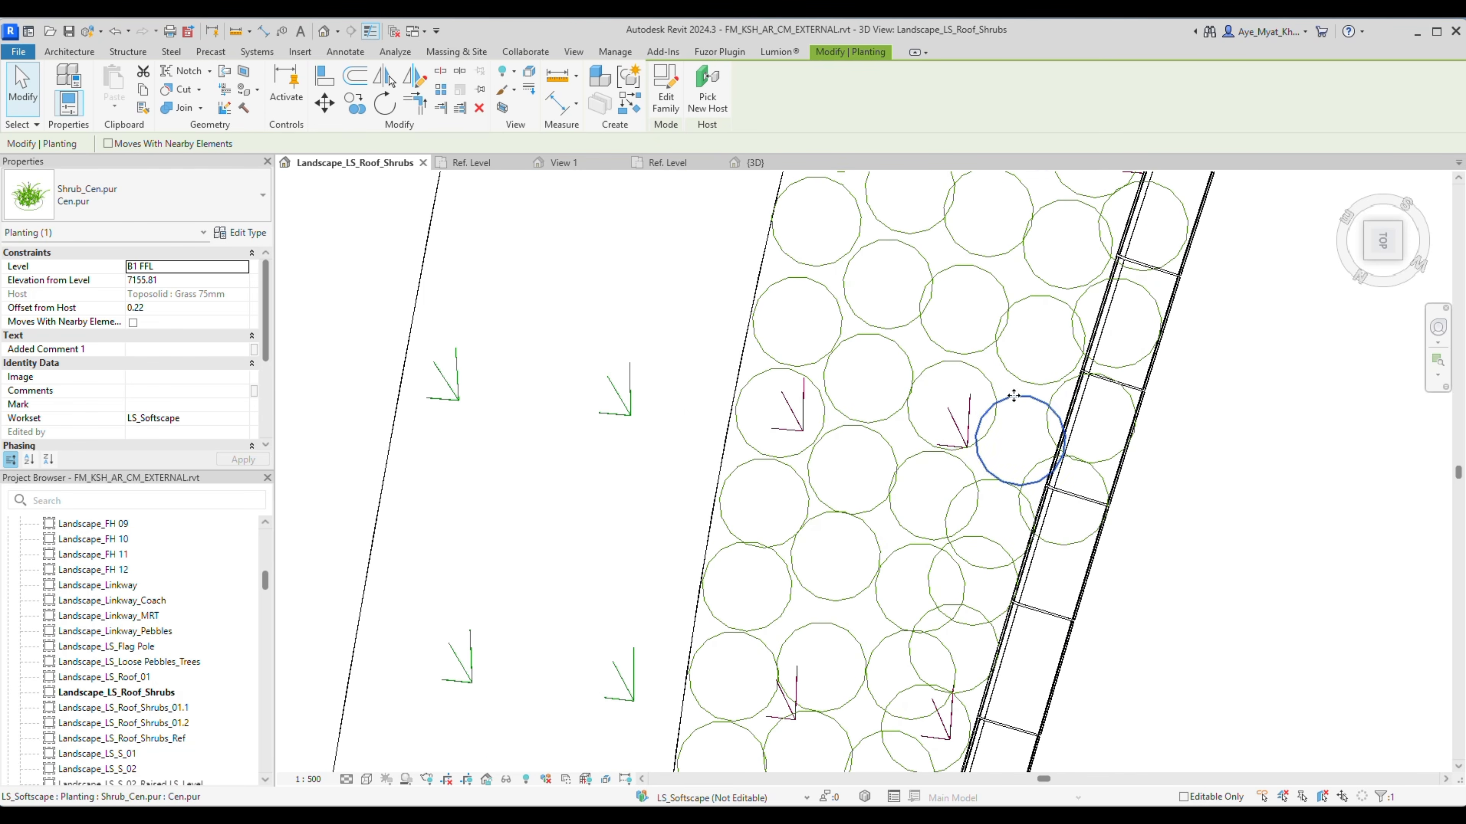
pyautogui.scroll(1, 1088, 459)
pyautogui.scroll(-1, 1258, 329)
pyautogui.moveTo(1258, 329); pyautogui.dragTo(1184, 546, button='middle')
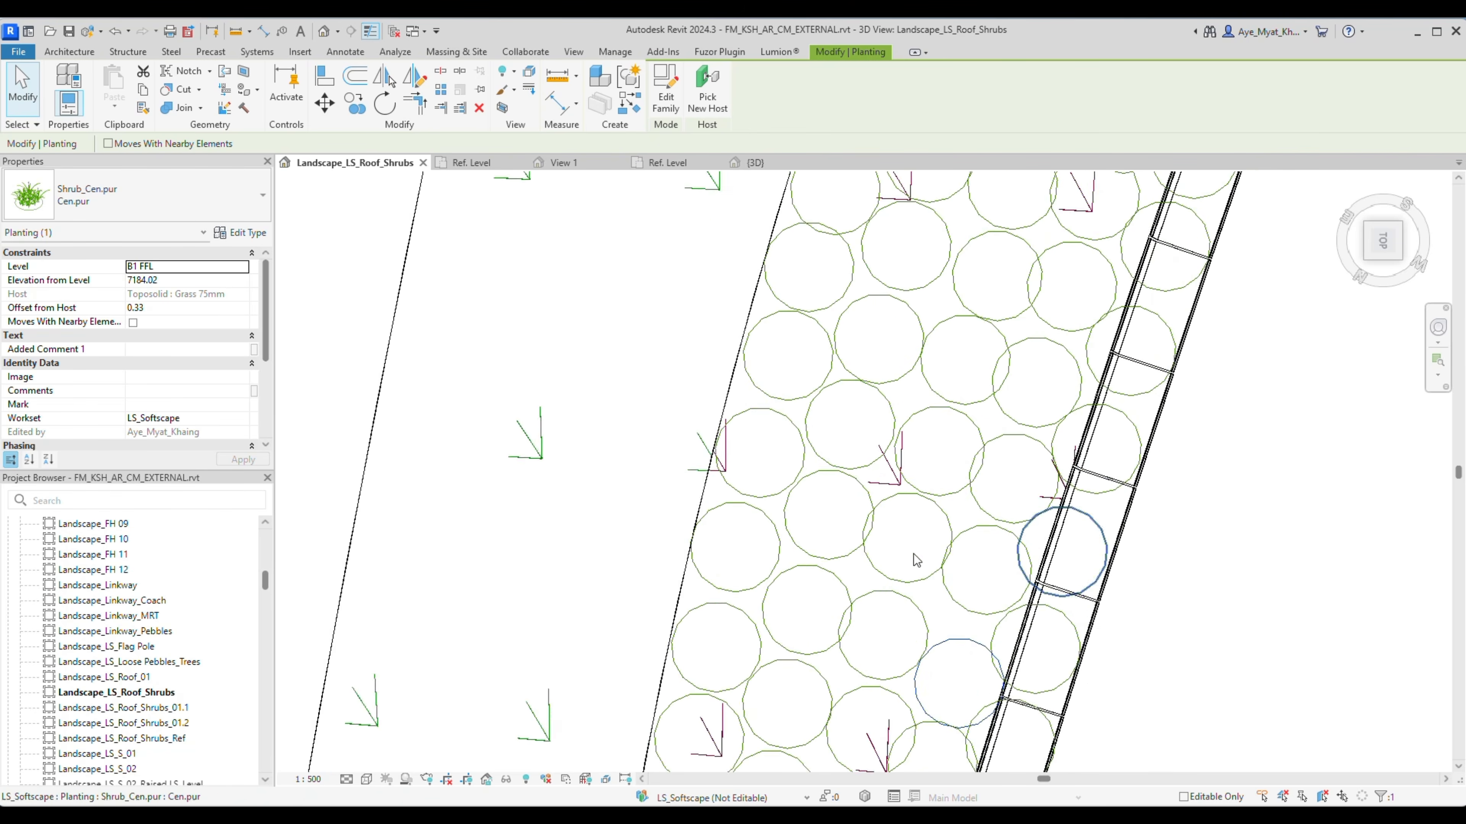
# Move the next shrub lying on the panels inward to the end of its row on the grass.
pyautogui.moveTo(730, 606); pyautogui.dragTo(900, 419, button='middle')
pyautogui.click(903, 422)
pyautogui.scroll(-1, 935, 461)
pyautogui.click(1108, 667)
pyautogui.click(324, 103)
pyautogui.click(1107, 673)
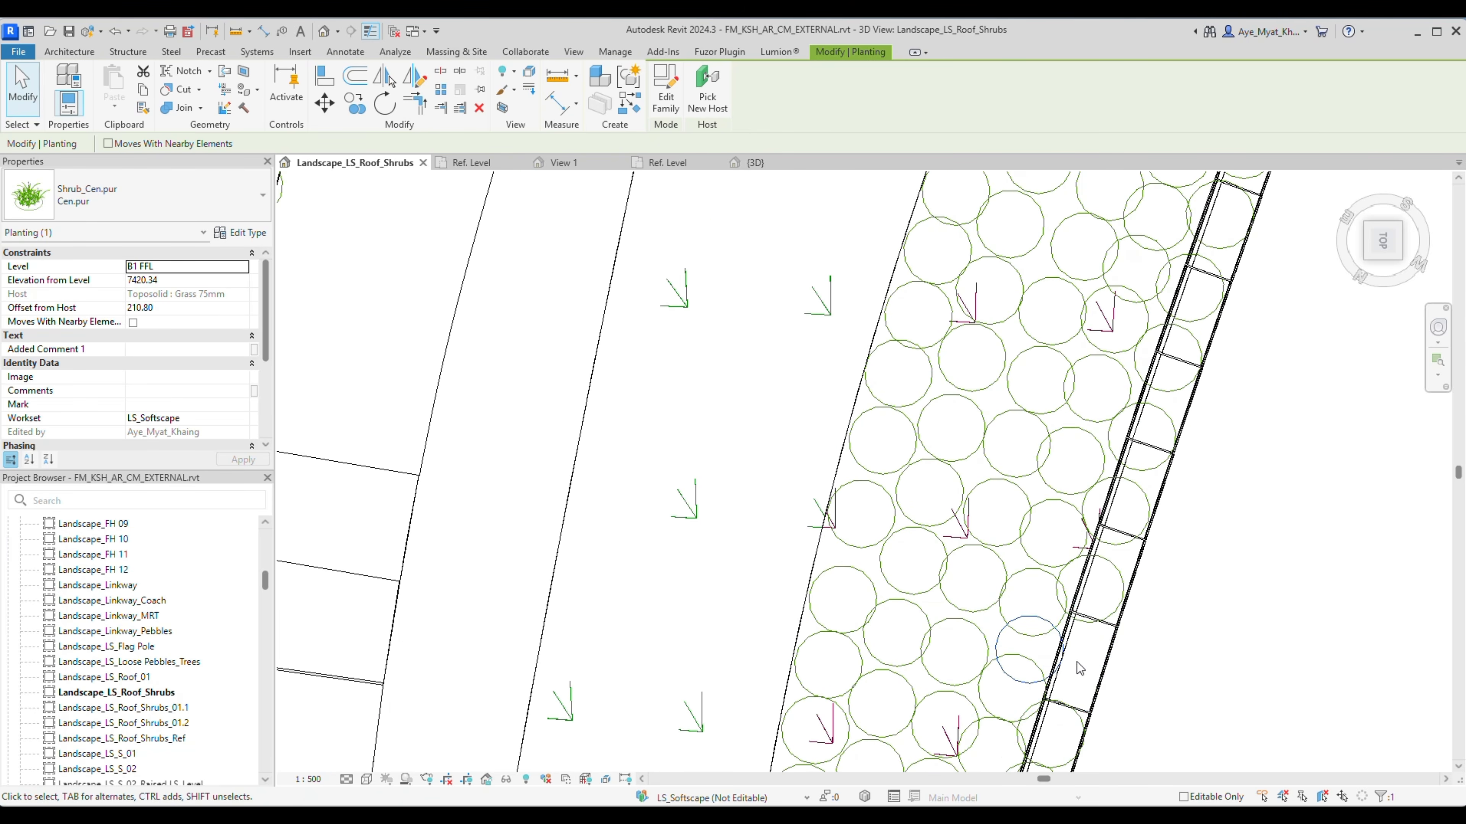
pyautogui.click(1063, 658)
# Move the next pair of outer shrubs further up the panel edge inward, clear of the panels.
pyautogui.click(1087, 526)
pyautogui.click(325, 102)
pyautogui.click(1084, 537)
pyautogui.click(1043, 528)
pyautogui.scroll(1, 1016, 522)
pyautogui.click(1080, 629)
pyautogui.click(324, 103)
pyautogui.click(1080, 629)
# Move the panel-overlapping shrub just below the start of the brown surface inward onto the grass.
pyautogui.scroll(-2, 1068, 612)
pyautogui.moveTo(935, 750); pyautogui.dragTo(1057, 484, button='middle')
pyautogui.scroll(1, 1057, 484)
pyautogui.moveTo(1033, 589); pyautogui.dragTo(1212, 434, button='middle')
pyautogui.scroll(2, 1212, 434)
pyautogui.click(1205, 444)
pyautogui.press('m')
pyautogui.press('v')
pyautogui.click(1205, 458)
pyautogui.click(1120, 444)
# Shift the shrubs where the panel strip meets the brown surface inward past the panel edge.
pyautogui.click(1241, 342)
pyautogui.press('m')
pyautogui.press('v')
pyautogui.click(1157, 344)
pyautogui.moveTo(1218, 248); pyautogui.dragTo(1157, 402, button='middle')
pyautogui.click(1203, 399)
pyautogui.press('m')
pyautogui.press('v')
pyautogui.click(1231, 395)
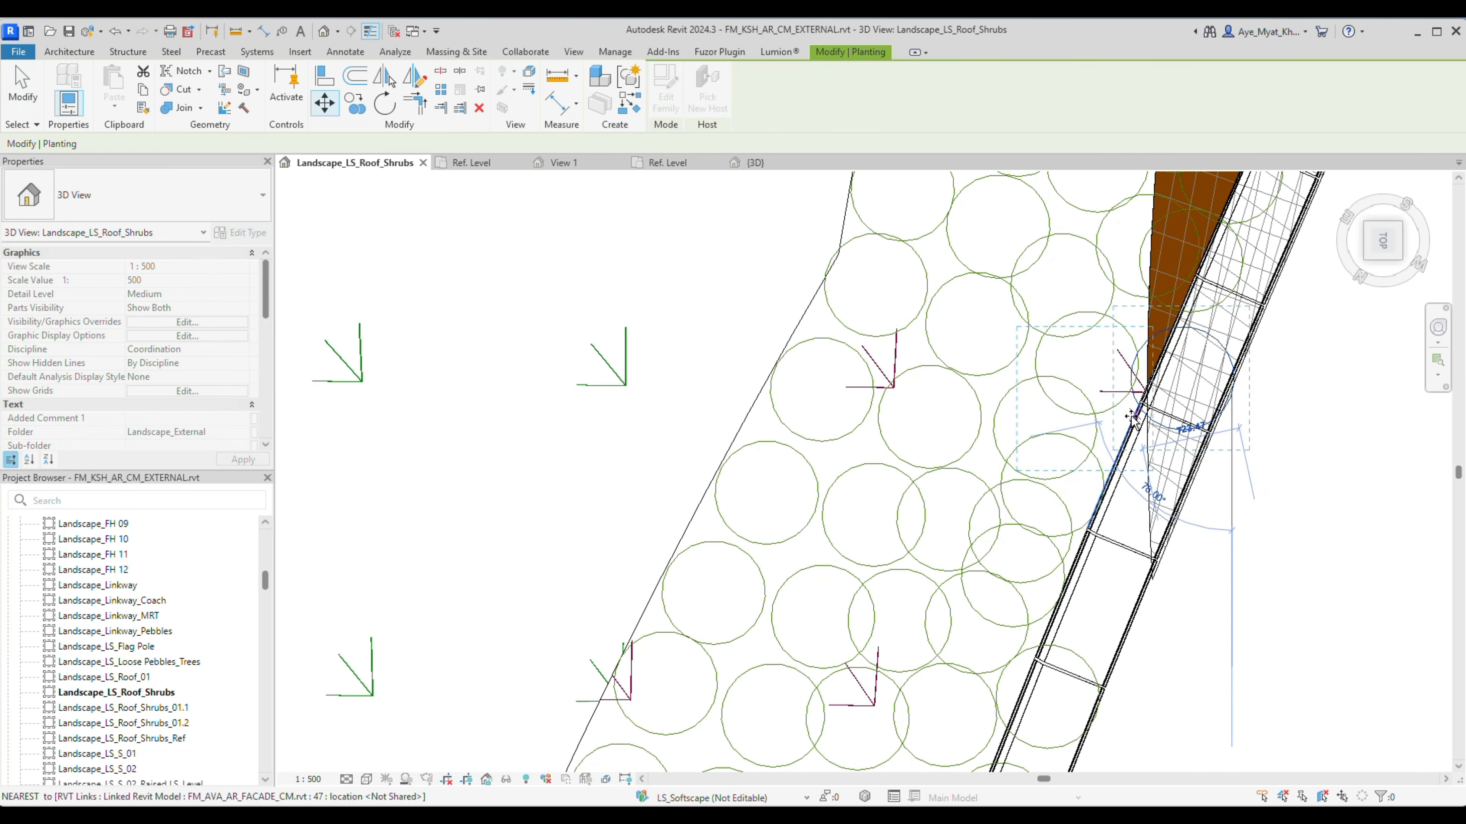
pyautogui.click(1136, 415)
pyautogui.moveTo(1180, 299); pyautogui.dragTo(1146, 382, button='middle')
pyautogui.click(1147, 382)
# Move the shrubs overlapping the linked roof's curved edge inward, along the wide part of the brown surface.
pyautogui.scroll(-2, 1105, 411)
pyautogui.moveTo(1240, 417)
pyautogui.mouseDown(button='middle')
pyautogui.moveTo(1135, 625)
pyautogui.moveTo(1030, 643)
pyautogui.mouseUp(button='middle')
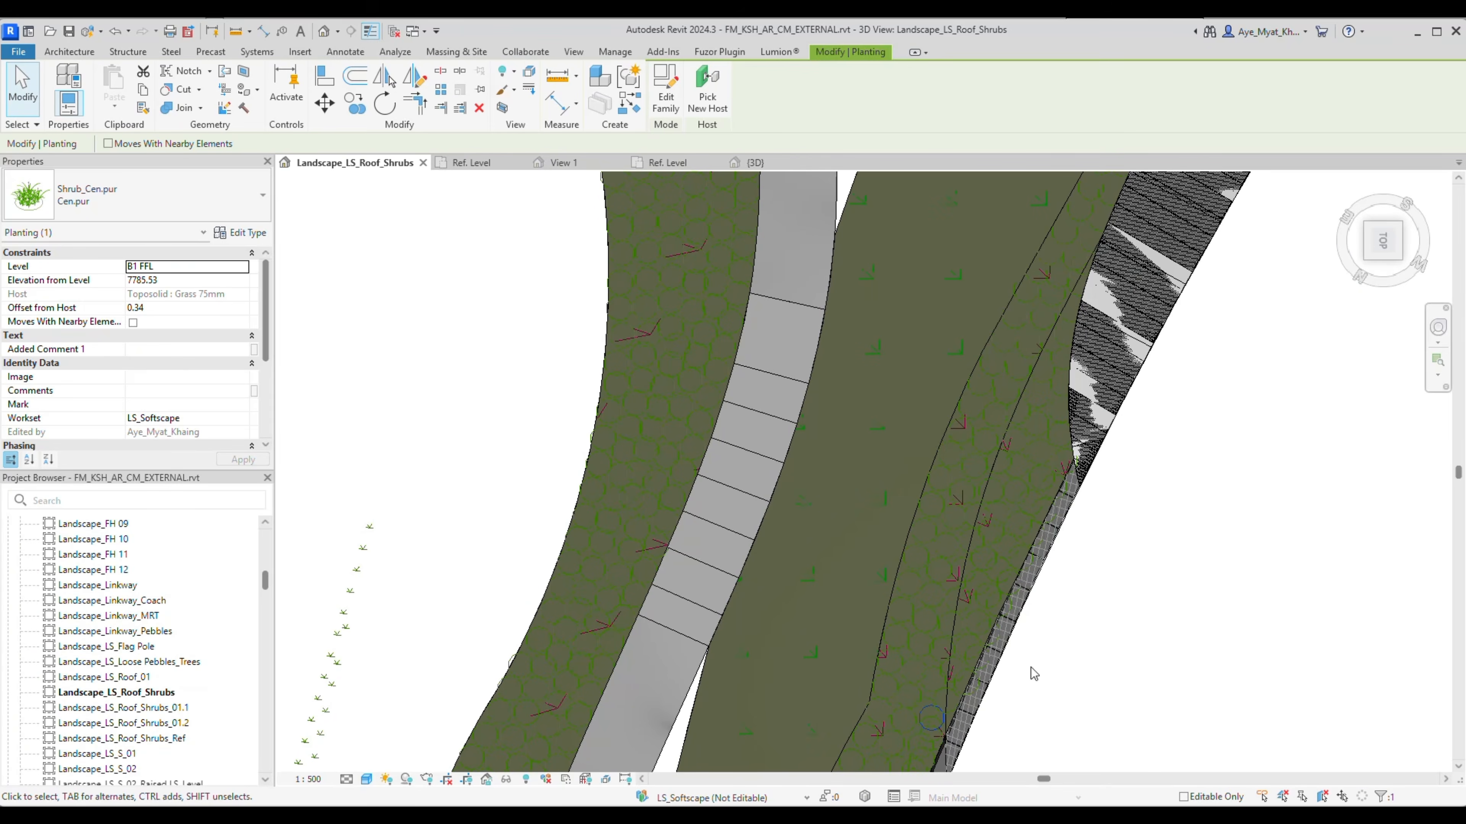
pyautogui.moveTo(1115, 573); pyautogui.dragTo(1015, 523, button='middle')
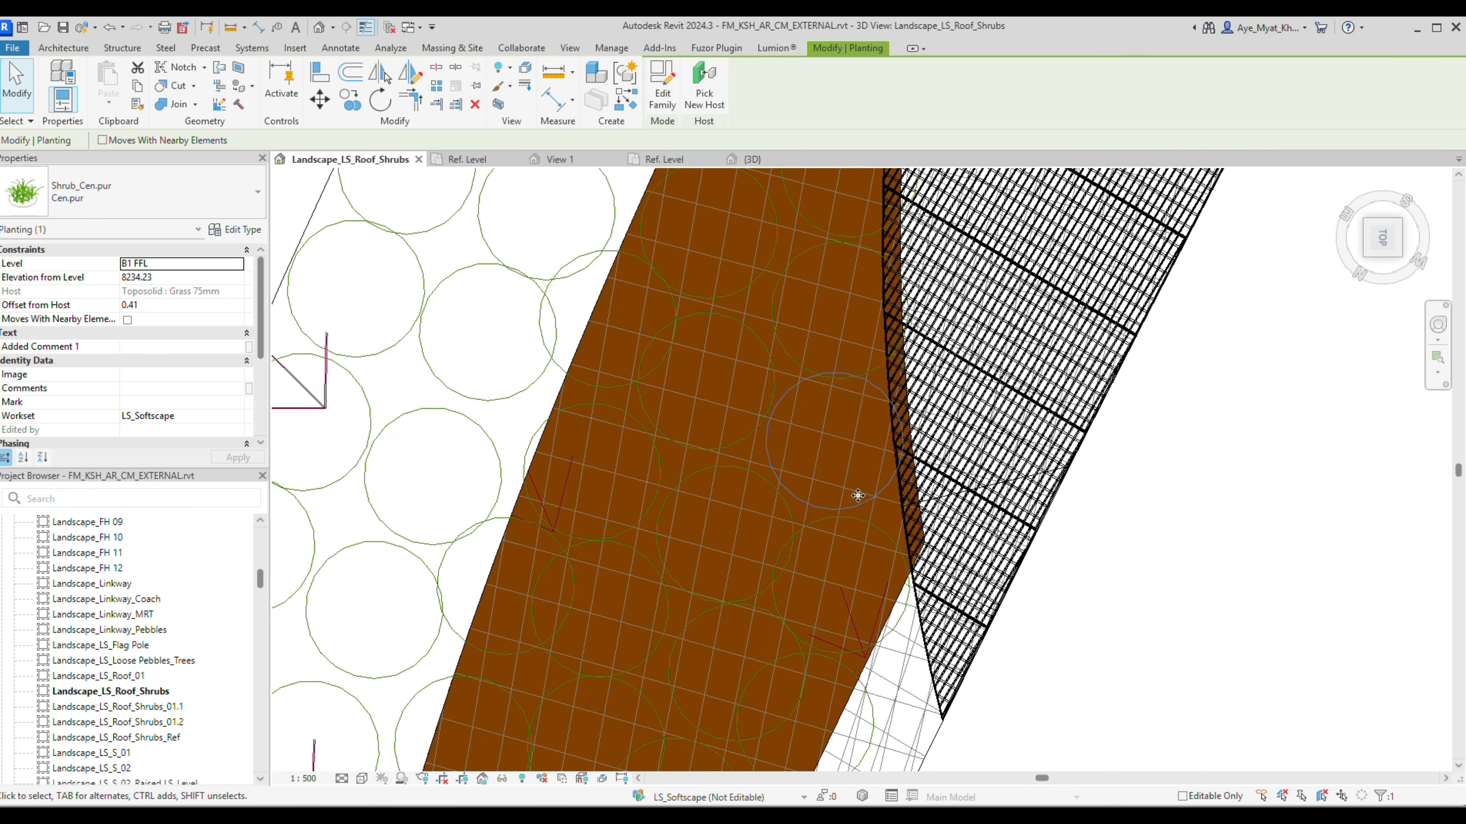
pyautogui.moveTo(871, 371); pyautogui.dragTo(843, 371)
pyautogui.moveTo(882, 385); pyautogui.dragTo(847, 668, button='middle')
pyautogui.moveTo(867, 495); pyautogui.dragTo(830, 498)
pyautogui.moveTo(835, 373); pyautogui.dragTo(840, 468, button='middle')
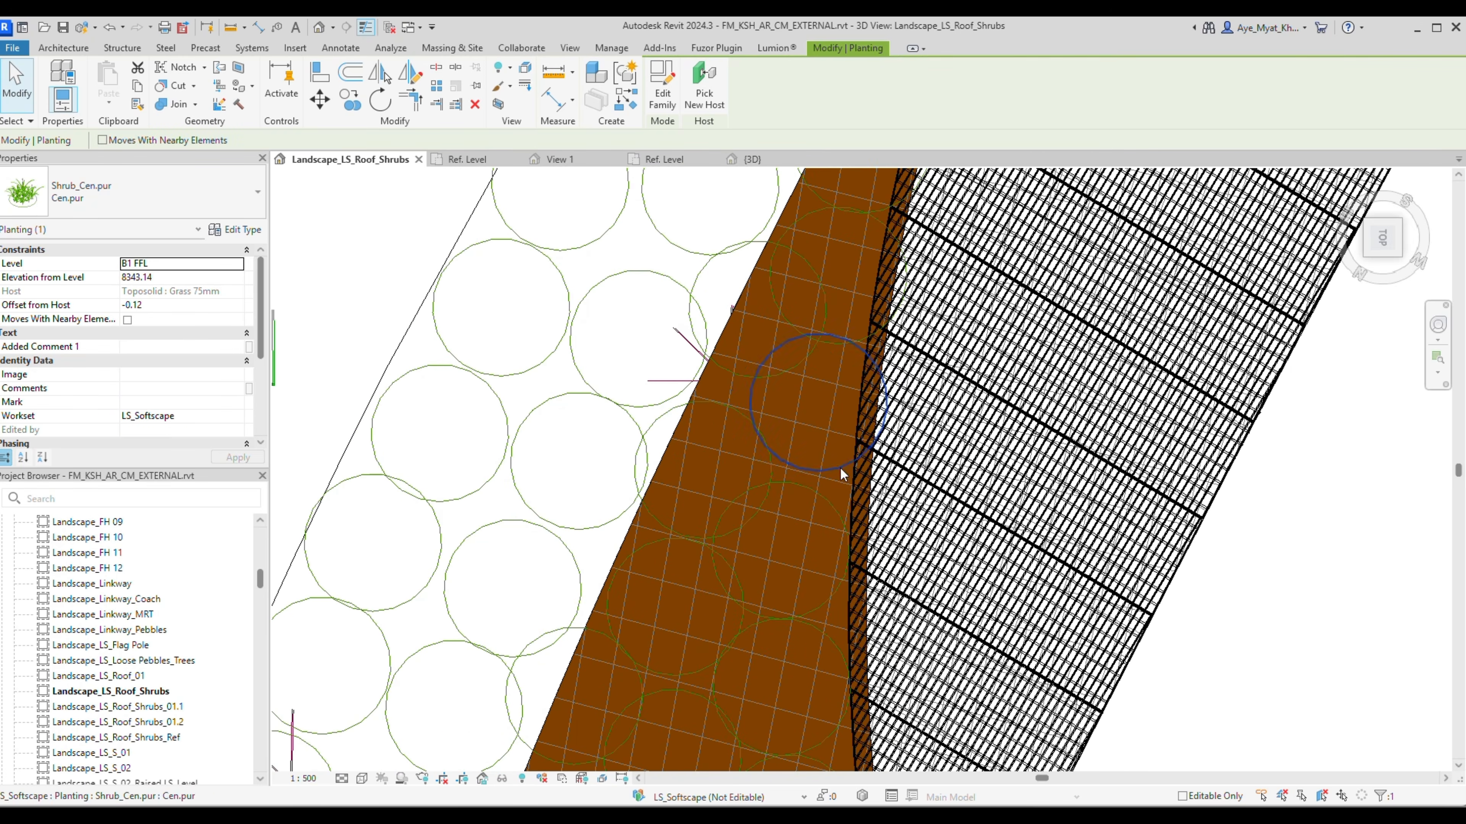
pyautogui.moveTo(856, 421); pyautogui.dragTo(837, 432)
# Shift the next shrub overlapping the roof edge inward where the brown surface narrows.
pyautogui.click(872, 294)
pyautogui.moveTo(870, 289); pyautogui.dragTo(832, 508, button='middle')
pyautogui.click(824, 433)
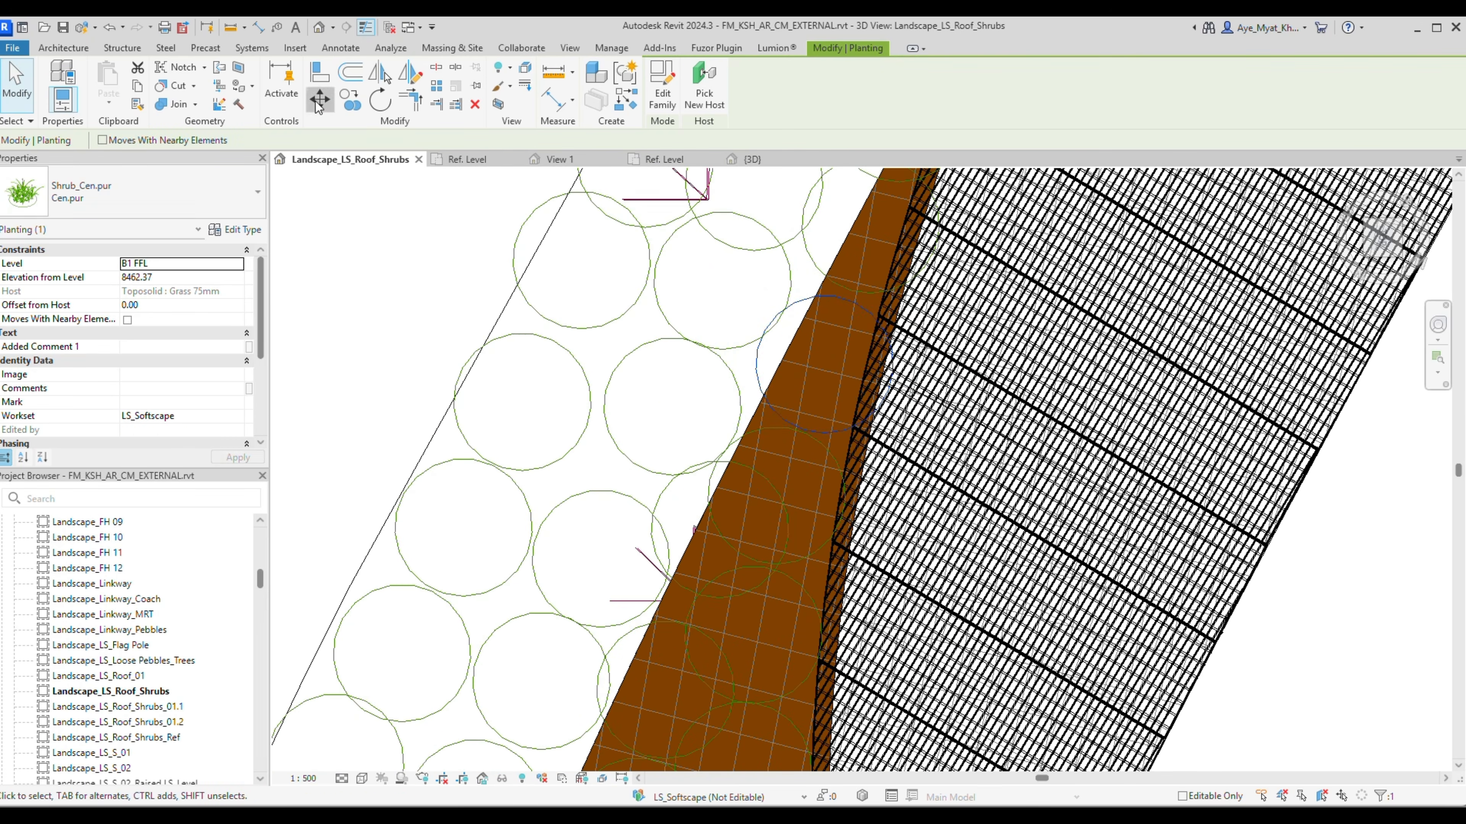
pyautogui.click(997, 273)
pyautogui.click(956, 271)
# Move the next two shrubs along the narrow end of the brown surface away from the roof edge.
pyautogui.moveTo(920, 240); pyautogui.dragTo(882, 496, button='middle')
pyautogui.scroll(1, 883, 497)
pyautogui.click(808, 406)
pyautogui.click(319, 100)
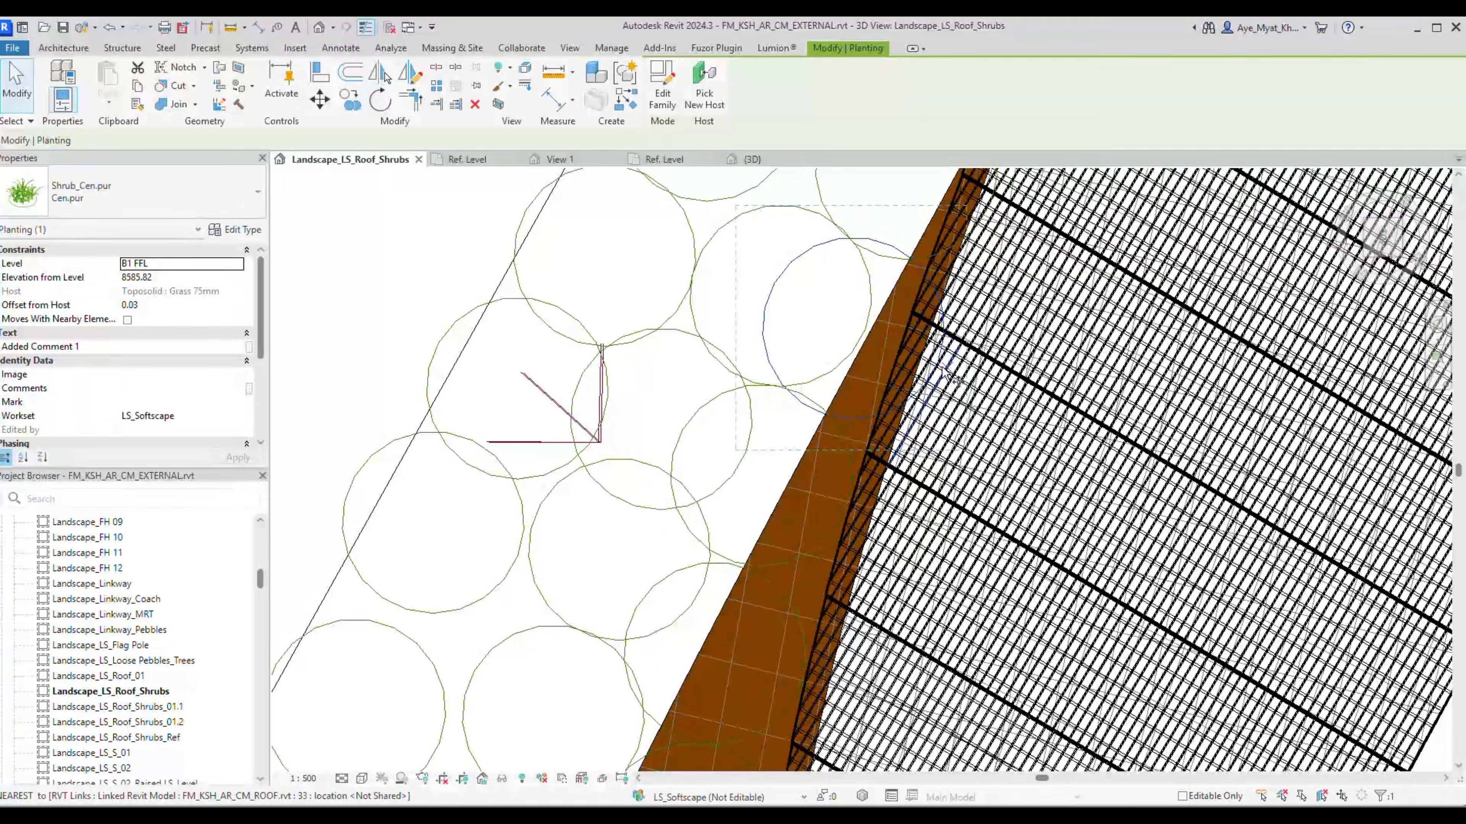
pyautogui.moveTo(952, 289); pyautogui.dragTo(891, 504, button='middle')
pyautogui.click(818, 475)
pyautogui.click(319, 100)
pyautogui.click(946, 409)
pyautogui.click(916, 393)
# Adjust a crowding shrub in the inner rows and move the roof-overlapping shrubs beyond the brown surface's tip inward.
pyautogui.moveTo(889, 288); pyautogui.dragTo(913, 489, button='middle')
pyautogui.click(763, 451)
pyautogui.click(319, 100)
pyautogui.click(693, 335)
pyautogui.click(678, 321)
pyautogui.click(912, 522)
pyautogui.click(319, 100)
pyautogui.click(1007, 401)
pyautogui.click(971, 380)
pyautogui.moveTo(975, 358); pyautogui.dragTo(904, 457, button='middle')
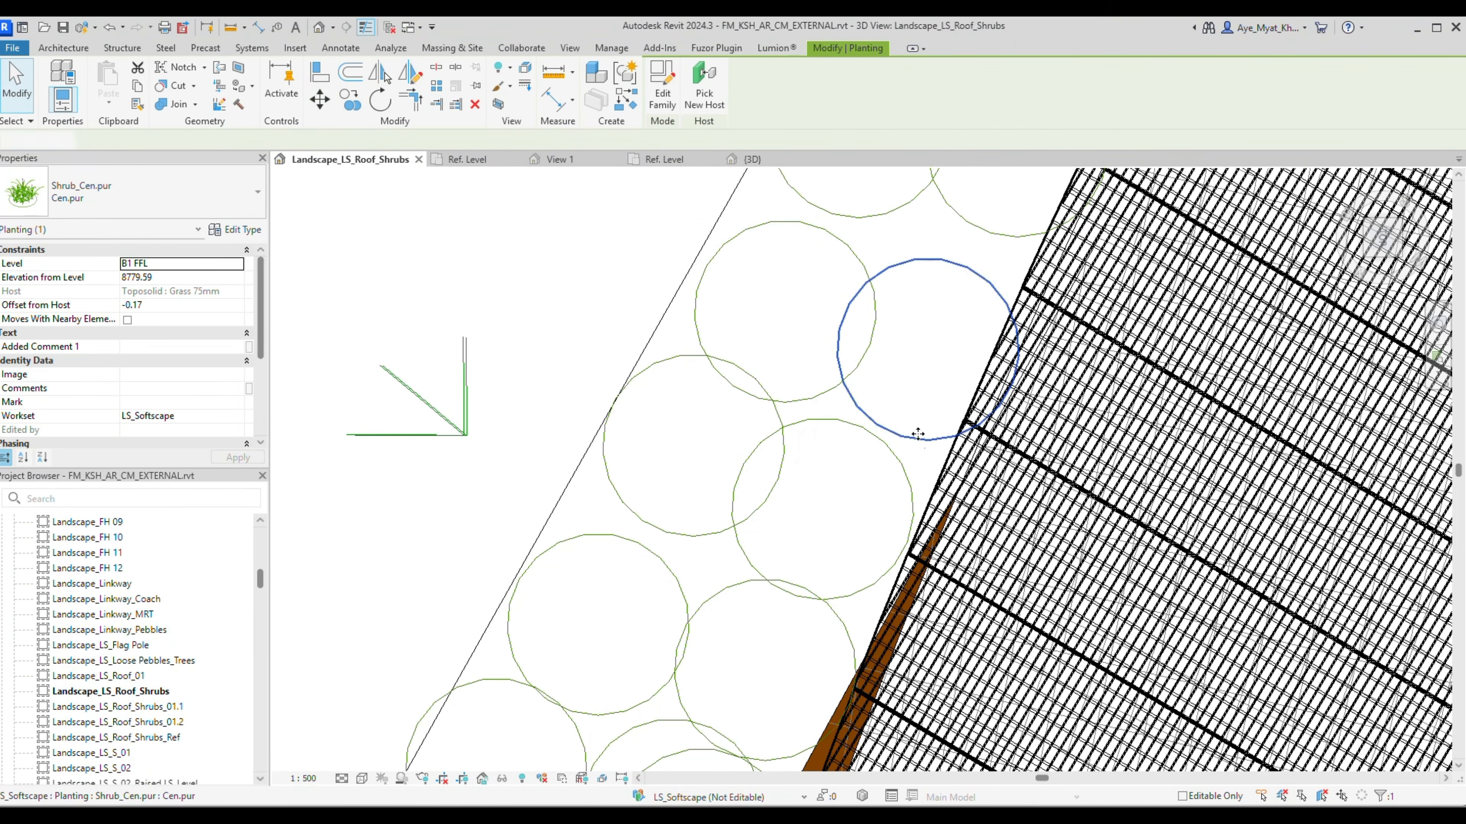
pyautogui.click(980, 386)
# Nudge two inner-row shrubs up the strip to even their spacing with the relocated outer shrubs.
pyautogui.click(800, 401)
pyautogui.press('Up')
pyautogui.press('Up')
pyautogui.press('Up')
pyautogui.press('Up')
pyautogui.press('Up')
pyautogui.press('Escape')
pyautogui.click(623, 537)
pyautogui.press('Up')
pyautogui.press('Up')
pyautogui.press('Up')
pyautogui.press('Up')
# Move the inner shrub near the grass boundary slightly up and inward to reduce its overlap with its neighbours.
pyautogui.scroll(-3, 625, 536)
pyautogui.moveTo(658, 528); pyautogui.dragTo(795, 432, button='middle')
pyautogui.scroll(5, 1000, 277)
pyautogui.click(644, 400)
pyautogui.click(319, 100)
pyautogui.click(684, 324)
pyautogui.click(659, 302)
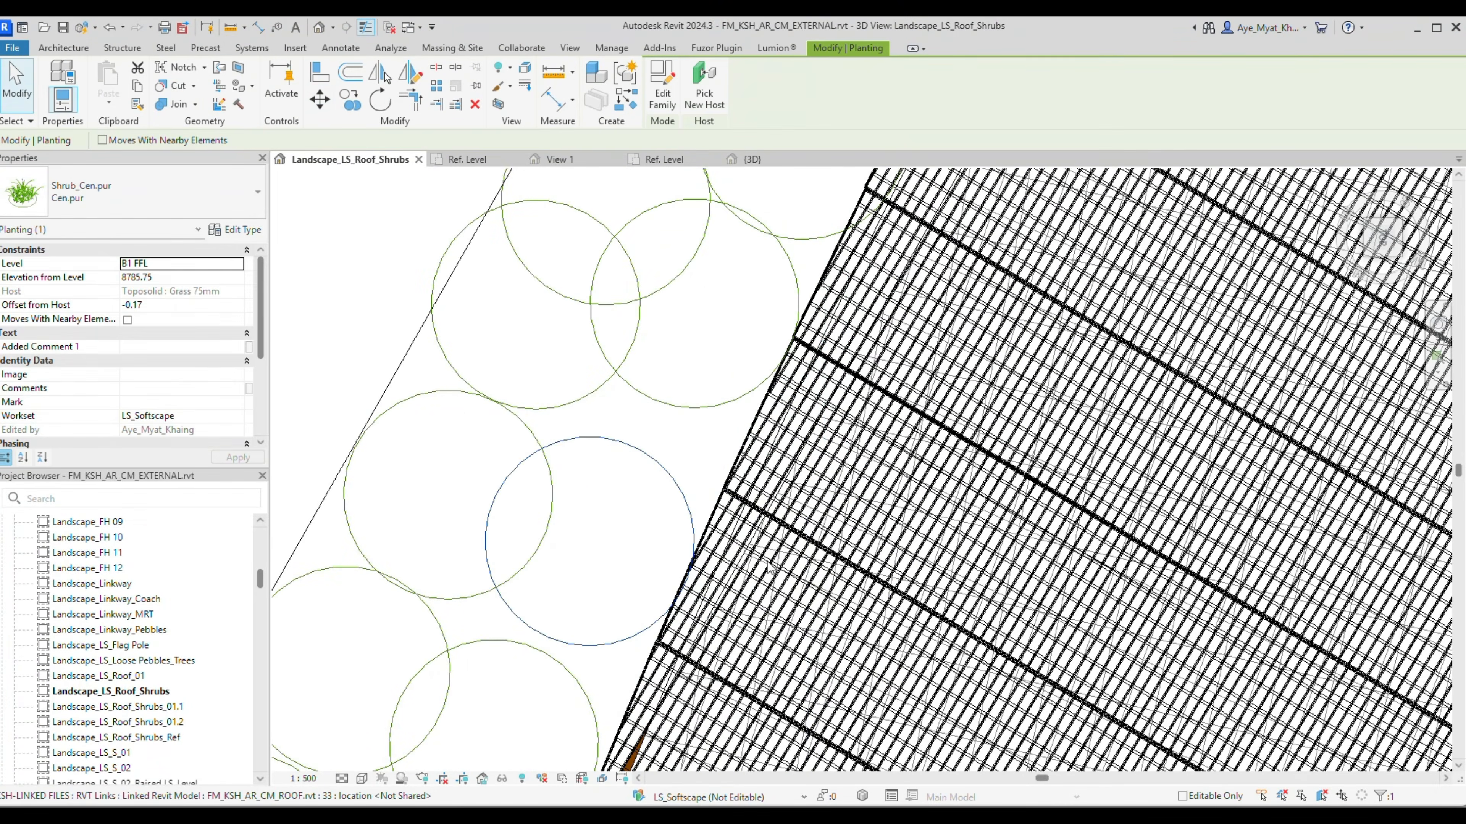
# Move the outer shrubs along the straight roof edge inward in the two-row part of the strip.
pyautogui.scroll(-1, 696, 596)
pyautogui.click(792, 467)
pyautogui.click(319, 100)
pyautogui.click(853, 322)
pyautogui.click(319, 100)
pyautogui.moveTo(923, 314); pyautogui.dragTo(811, 514, button='middle')
pyautogui.click(831, 384)
pyautogui.click(319, 100)
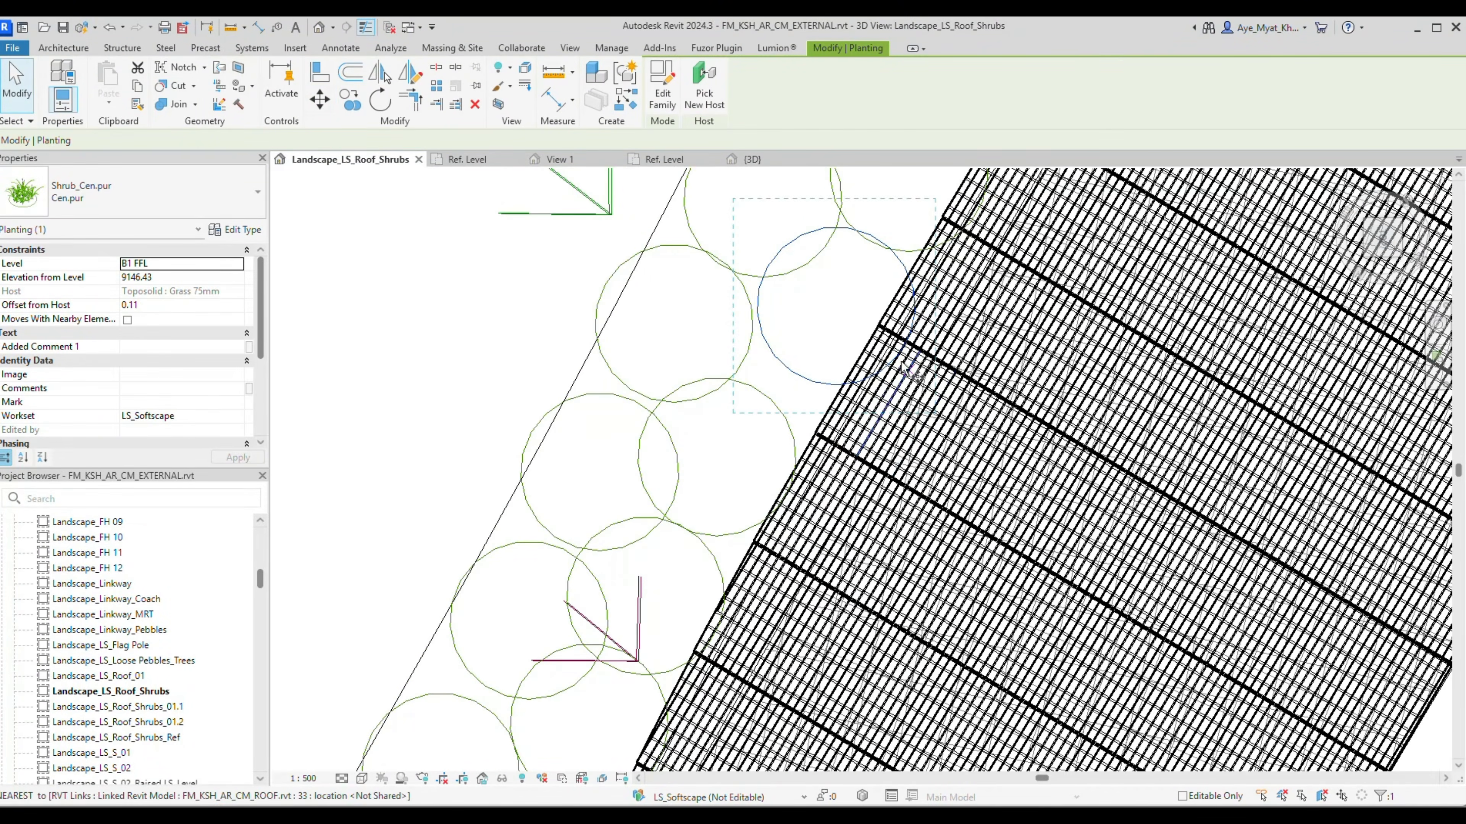
pyautogui.click(941, 400)
pyautogui.click(907, 396)
# Continue up the straight roof edge and shift the following overlapping shrubs onto the grass.
pyautogui.moveTo(897, 243); pyautogui.dragTo(834, 370, button='middle')
pyautogui.click(834, 373)
pyautogui.click(319, 100)
pyautogui.moveTo(917, 231); pyautogui.dragTo(879, 335, button='middle')
pyautogui.click(874, 323)
pyautogui.moveTo(963, 182); pyautogui.dragTo(875, 350, button='middle')
pyautogui.click(877, 353)
pyautogui.moveTo(920, 279); pyautogui.dragTo(861, 345, button='middle')
pyautogui.moveTo(987, 233); pyautogui.dragTo(802, 436, button='middle')
# Drag the next outer shrubs off the roof edge and rebalance the neighbouring ones where the strip begins to widen.
pyautogui.moveTo(802, 436); pyautogui.dragTo(773, 436)
pyautogui.click(655, 488)
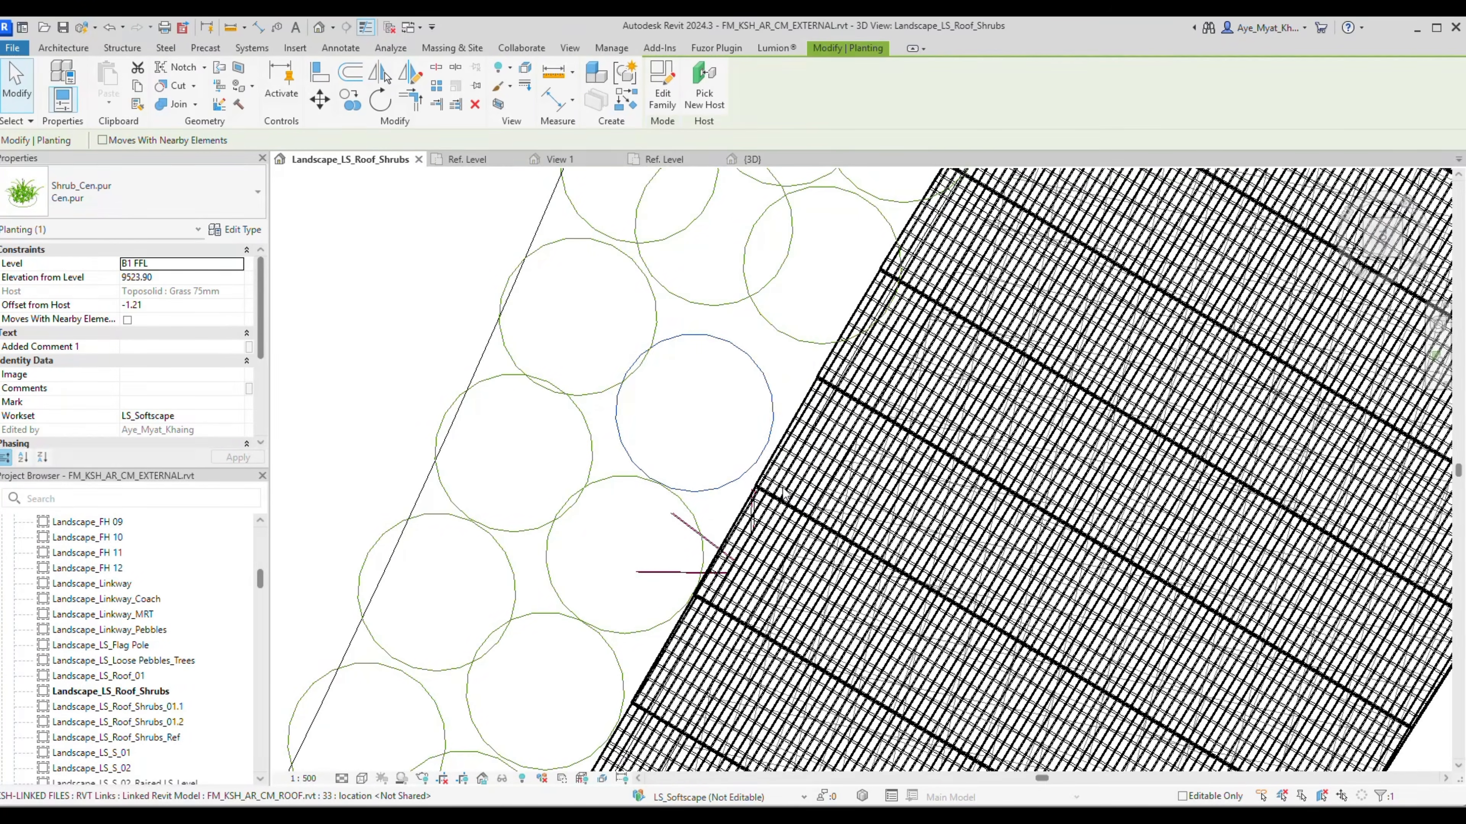
pyautogui.moveTo(783, 336); pyautogui.dragTo(736, 355)
pyautogui.moveTo(670, 235); pyautogui.dragTo(636, 490, button='middle')
pyautogui.moveTo(636, 490); pyautogui.dragTo(645, 490)
pyautogui.moveTo(941, 422); pyautogui.dragTo(886, 462)
pyautogui.moveTo(810, 496); pyautogui.dragTo(831, 484)
# Drag the shrubs along the curving roof edge inward, up to where the brown surface starts again.
pyautogui.moveTo(965, 332); pyautogui.dragTo(903, 401, button='middle')
pyautogui.moveTo(822, 299); pyautogui.dragTo(787, 301)
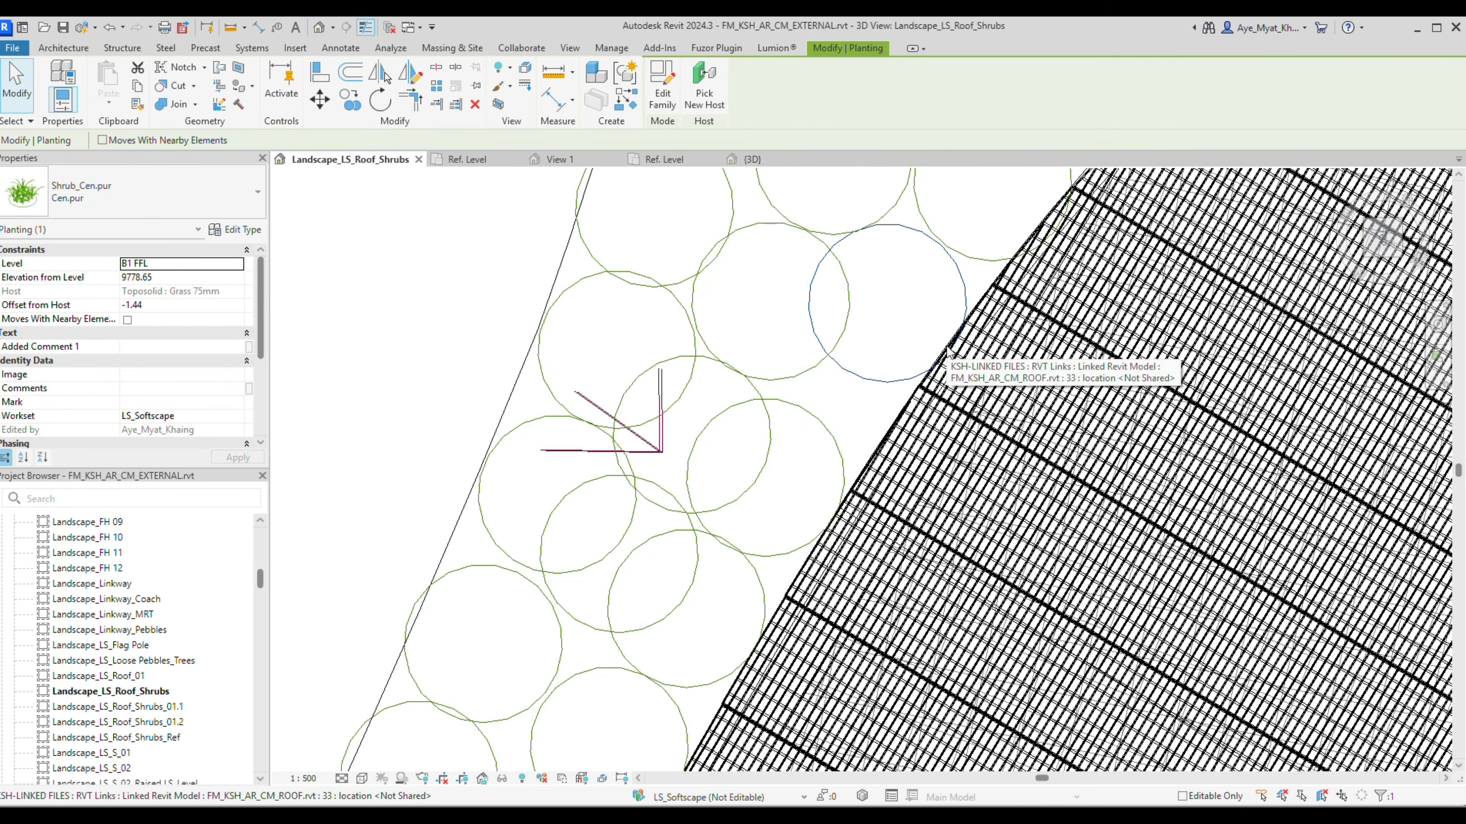
pyautogui.moveTo(907, 379); pyautogui.dragTo(851, 507, button='middle')
pyautogui.moveTo(851, 508); pyautogui.dragTo(870, 501)
pyautogui.moveTo(926, 342); pyautogui.dragTo(870, 530, button='middle')
pyautogui.scroll(-3, 871, 530)
pyautogui.moveTo(915, 544); pyautogui.dragTo(884, 568)
pyautogui.scroll(2, 935, 471)
pyautogui.moveTo(998, 454); pyautogui.dragTo(999, 457)
pyautogui.moveTo(1000, 426); pyautogui.dragTo(913, 491, button='middle')
pyautogui.scroll(-2, 914, 491)
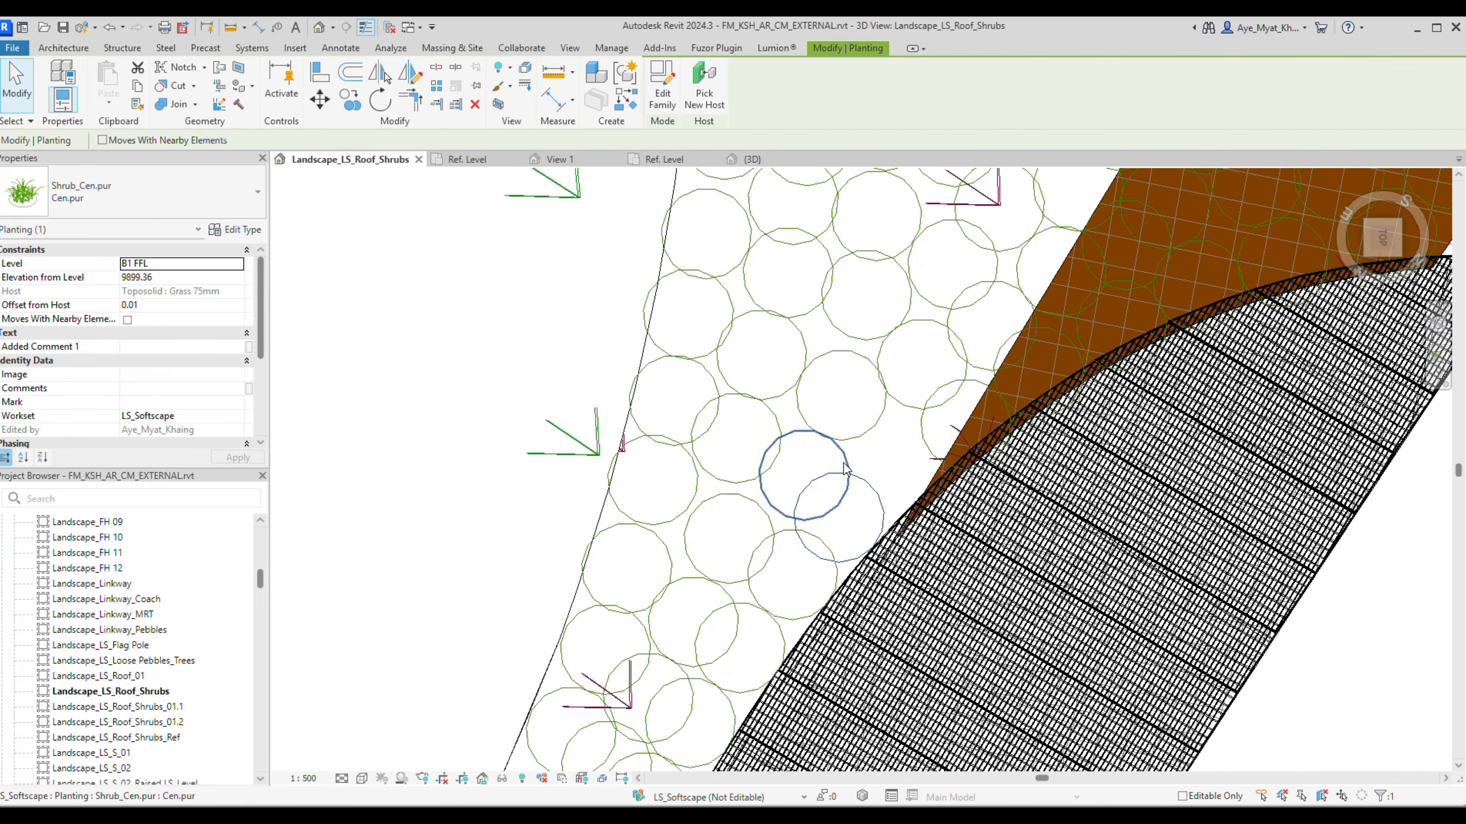
# Move the overlapping outer shrubs off the curved roof edge where the narrow tip of the brown surface begins.
pyautogui.click(16, 81)
pyautogui.scroll(3, 1019, 452)
pyautogui.click(975, 460)
pyautogui.keyDown('ctrl'); pyautogui.click(1012, 375); pyautogui.keyUp('ctrl')
pyautogui.moveTo(972, 464); pyautogui.dragTo(952, 441)
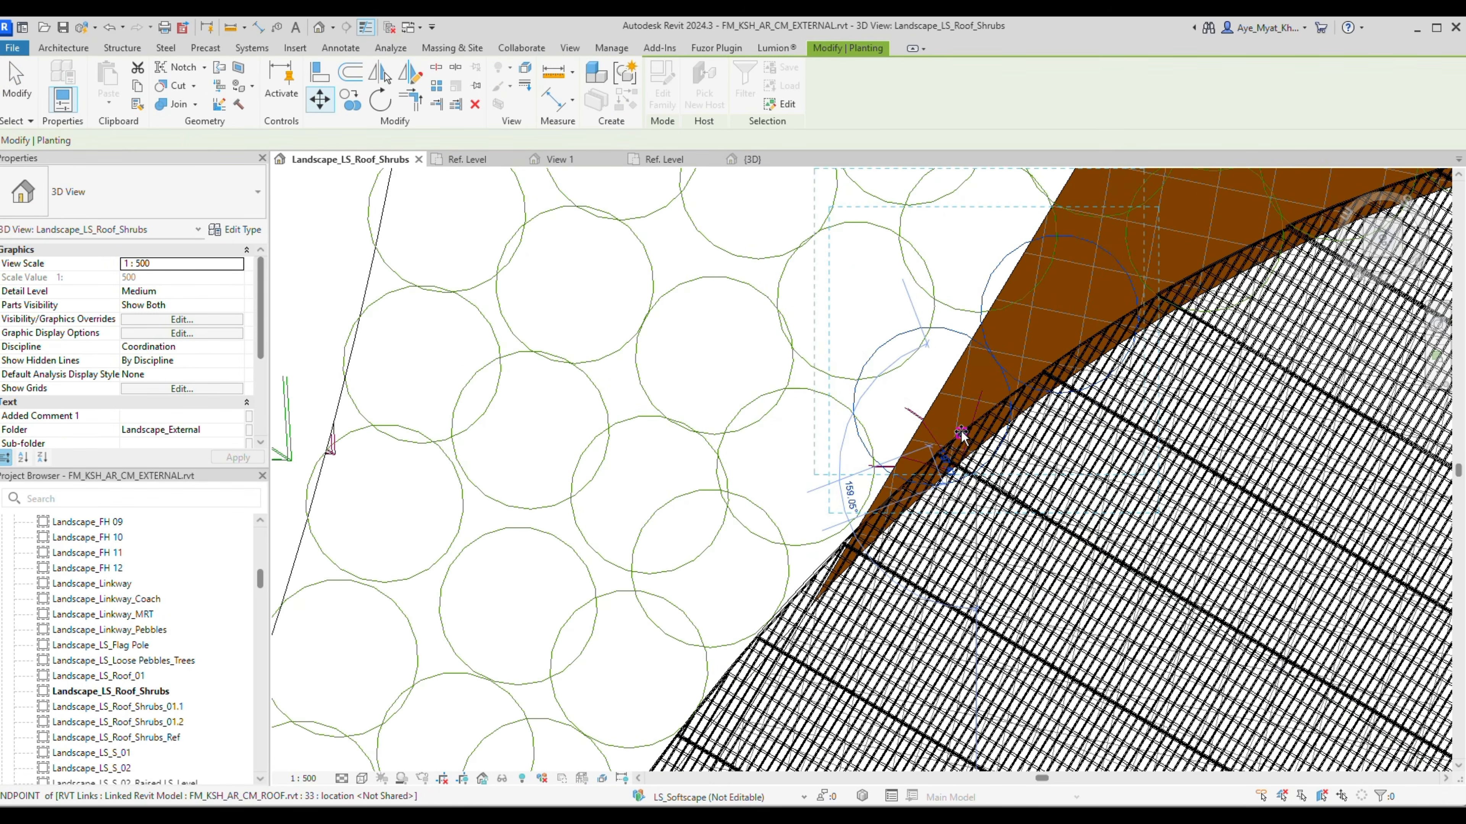
pyautogui.moveTo(1166, 277); pyautogui.dragTo(550, 490, button='middle')
pyautogui.click(660, 410)
pyautogui.keyDown('ctrl'); pyautogui.click(649, 356); pyautogui.keyUp('ctrl')
pyautogui.moveTo(598, 495); pyautogui.dragTo(582, 456)
# Shift the following outer shrubs on the brown surface inward, clear of the curved linked roof.
pyautogui.moveTo(1084, 346); pyautogui.dragTo(914, 451, button='middle')
pyautogui.moveTo(906, 444); pyautogui.dragTo(906, 422)
pyautogui.scroll(-1, 1015, 478)
pyautogui.moveTo(1132, 551); pyautogui.dragTo(1373, 552, button='middle')
pyautogui.scroll(2, 1067, 461)
pyautogui.moveTo(1047, 434); pyautogui.dragTo(1047, 429)
pyautogui.moveTo(1212, 440); pyautogui.dragTo(1145, 438)
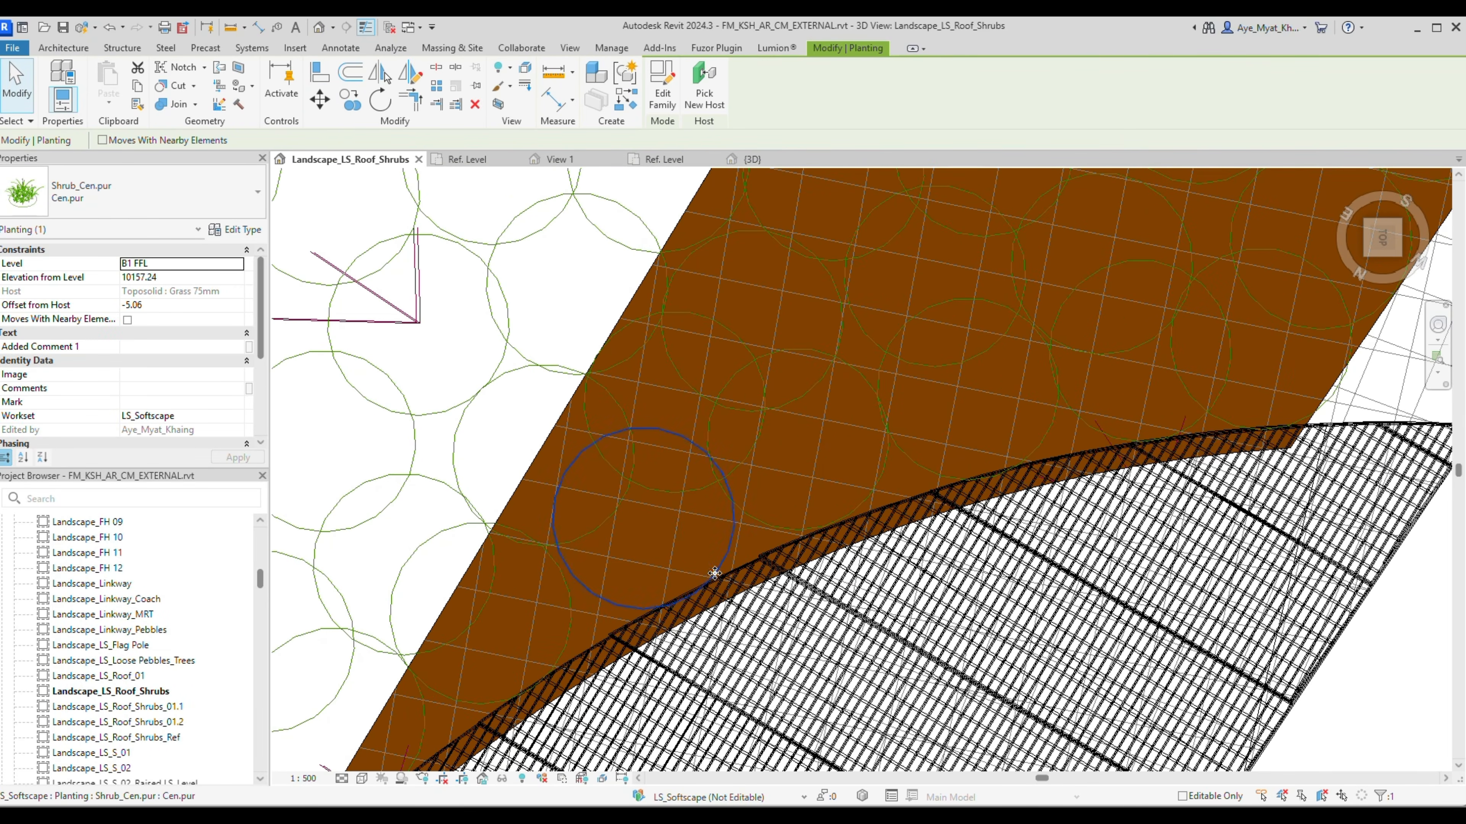
# Reposition the outer shrub on the brown surface to open room for another one beside the curved black edge line.
pyautogui.scroll(-2, 716, 576)
pyautogui.scroll(-2, 1344, 575)
pyautogui.moveTo(1385, 404); pyautogui.dragTo(1070, 569, button='middle')
pyautogui.moveTo(1234, 471); pyautogui.dragTo(1028, 670, button='middle')
pyautogui.scroll(2, 665, 580)
pyautogui.click(954, 509)
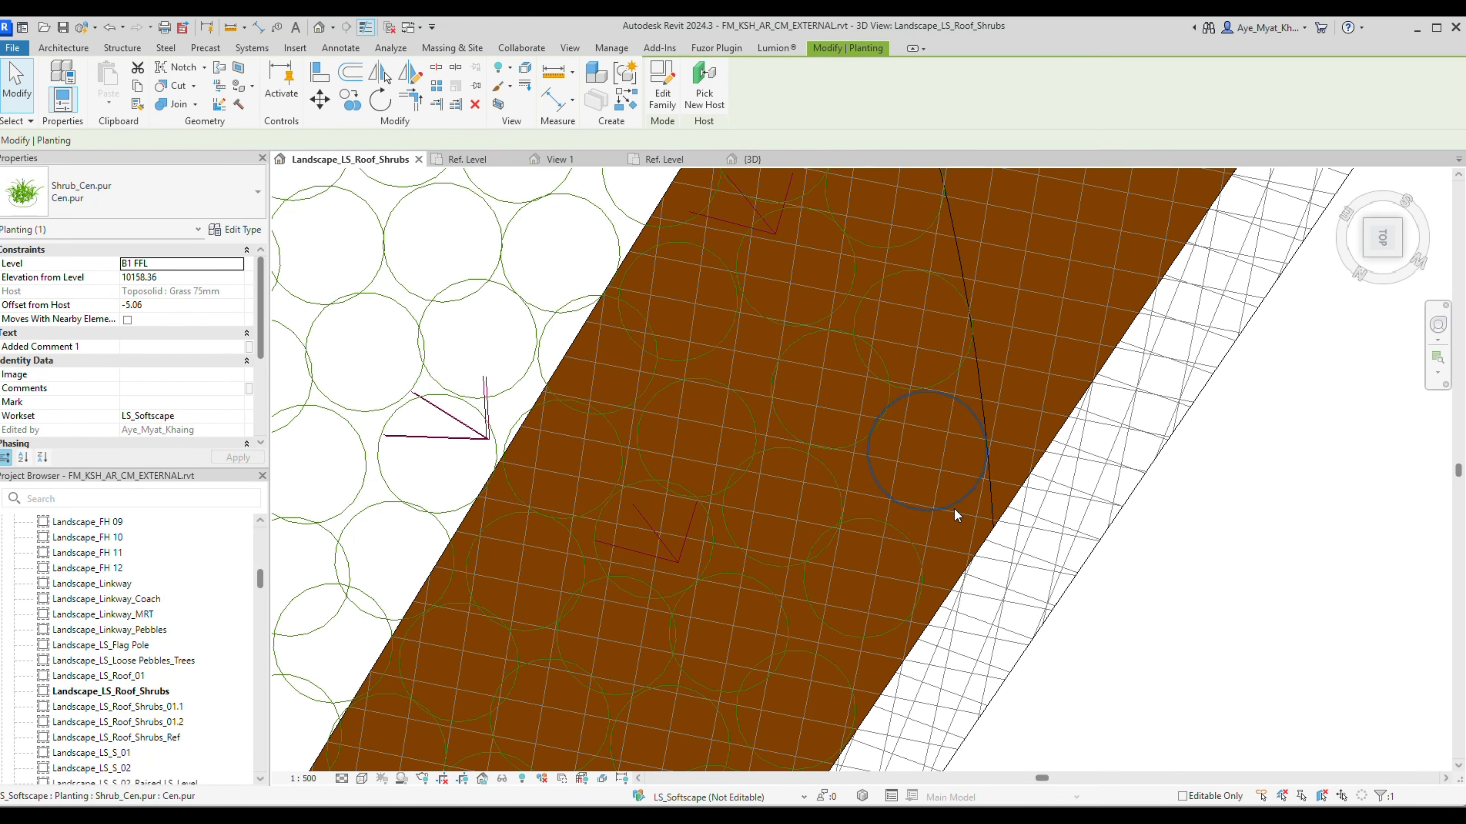
pyautogui.moveTo(920, 566); pyautogui.dragTo(887, 638)
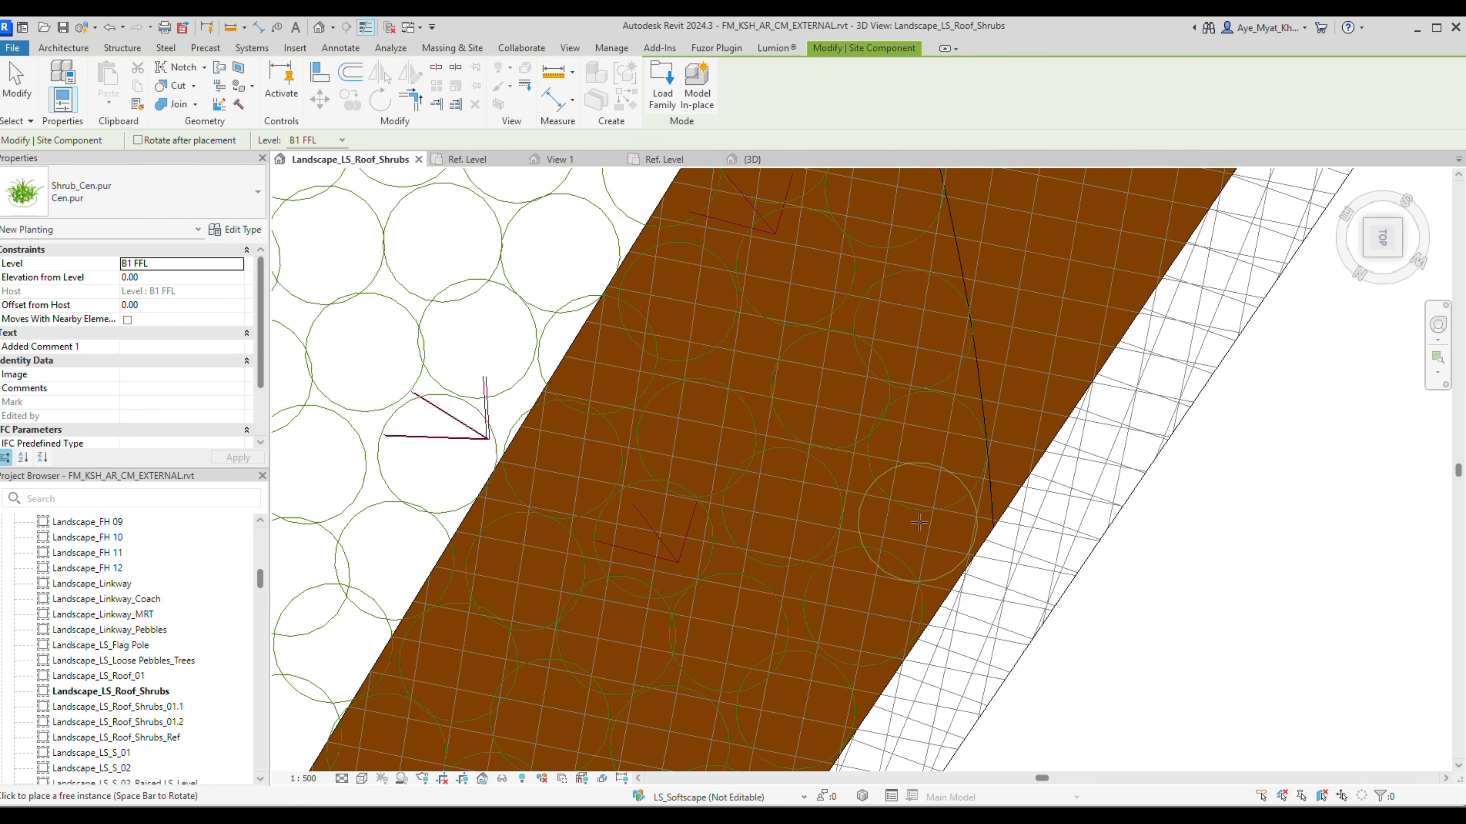
# Place additional Shrub_Cen.pur shrubs along the curved grass edge, filling the gaps in the outer row up to the next strip.
pyautogui.moveTo(832, 369); pyautogui.dragTo(885, 612, button='middle')
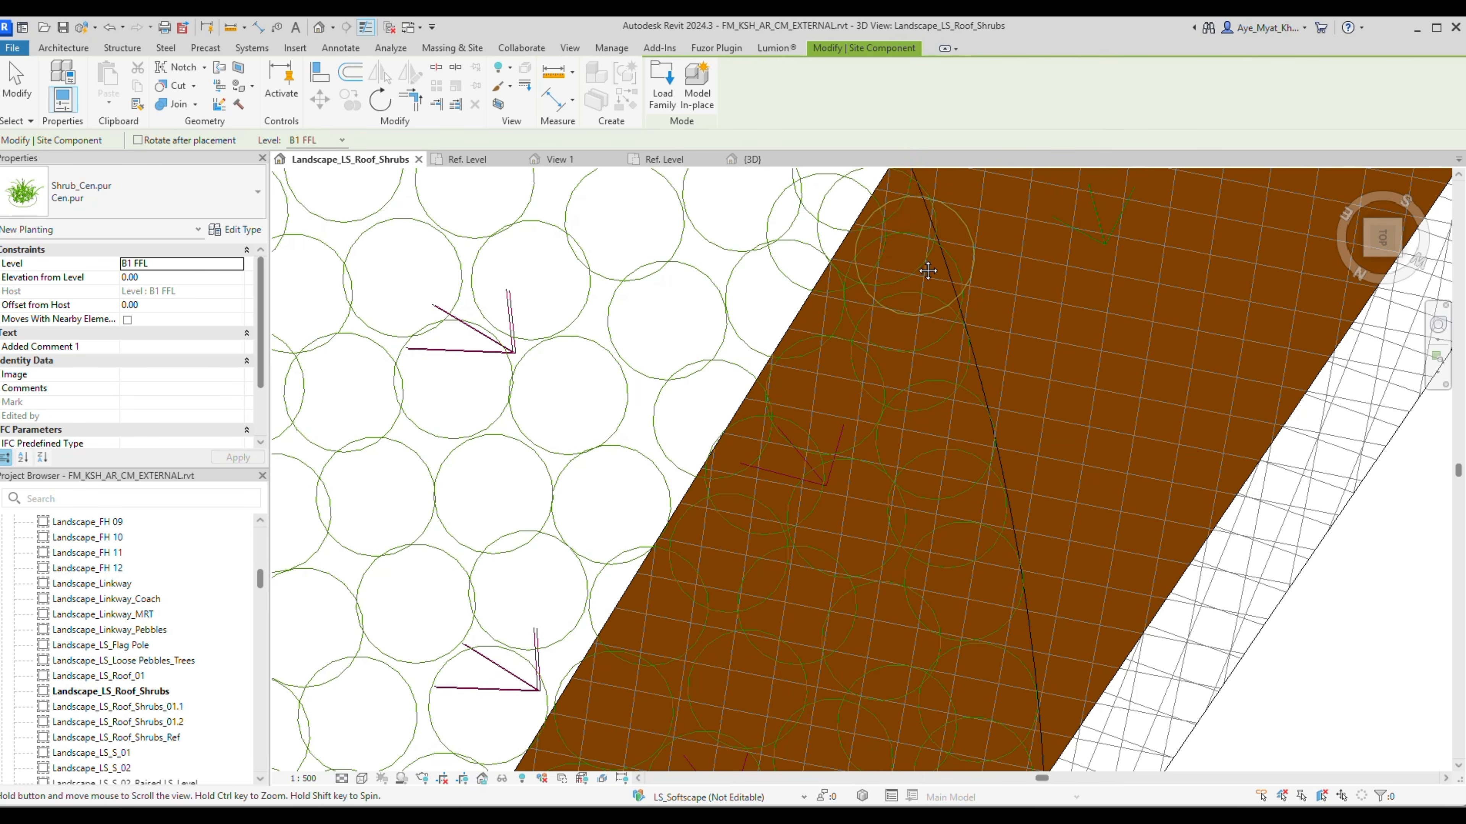
pyautogui.moveTo(928, 270); pyautogui.dragTo(993, 608, button='middle')
pyautogui.click(838, 345)
pyautogui.moveTo(838, 345); pyautogui.dragTo(905, 606, button='middle')
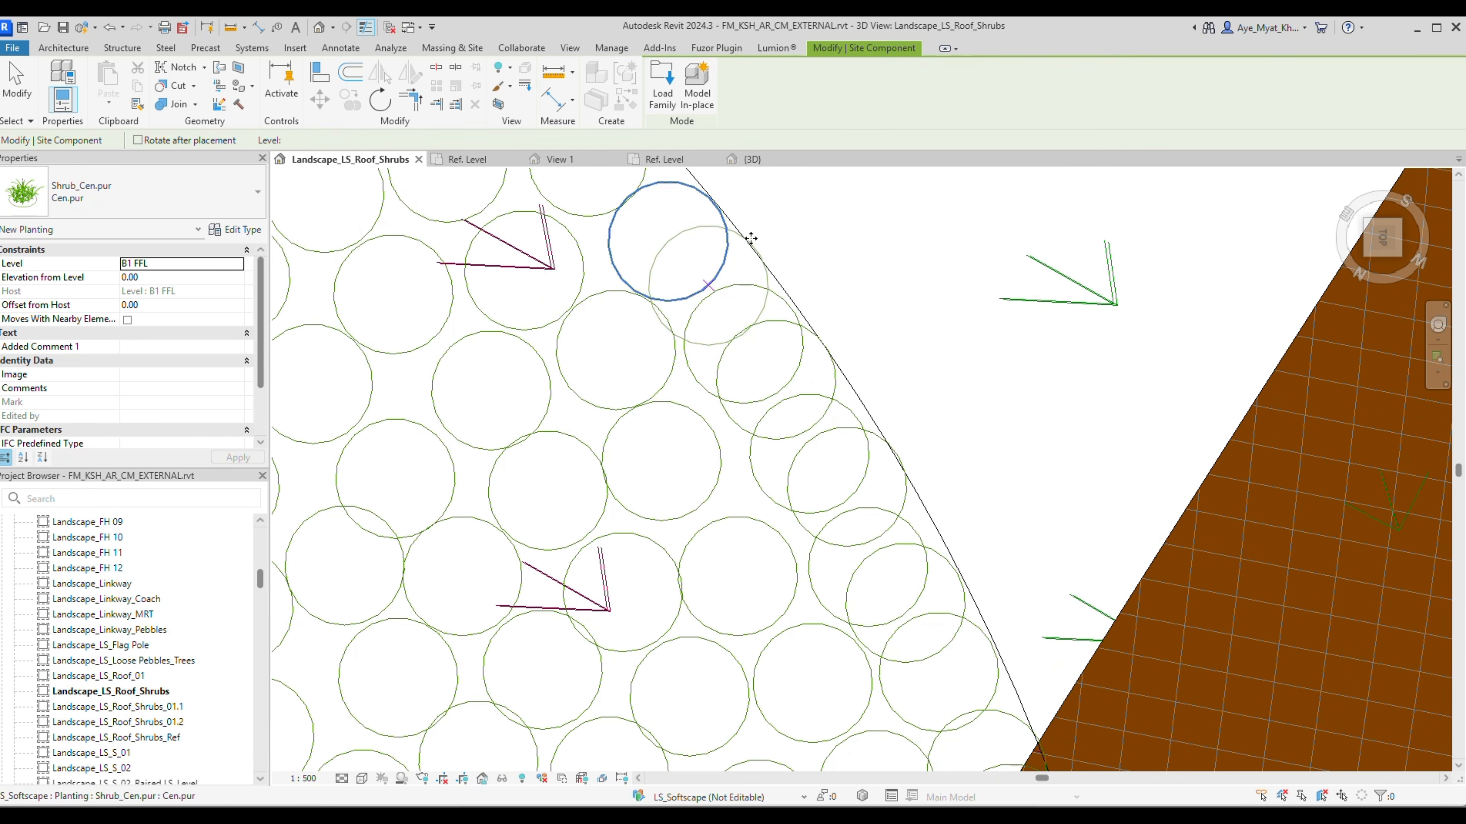
pyautogui.moveTo(742, 251); pyautogui.dragTo(951, 567, button='middle')
pyautogui.moveTo(802, 291); pyautogui.dragTo(966, 693, button='middle')
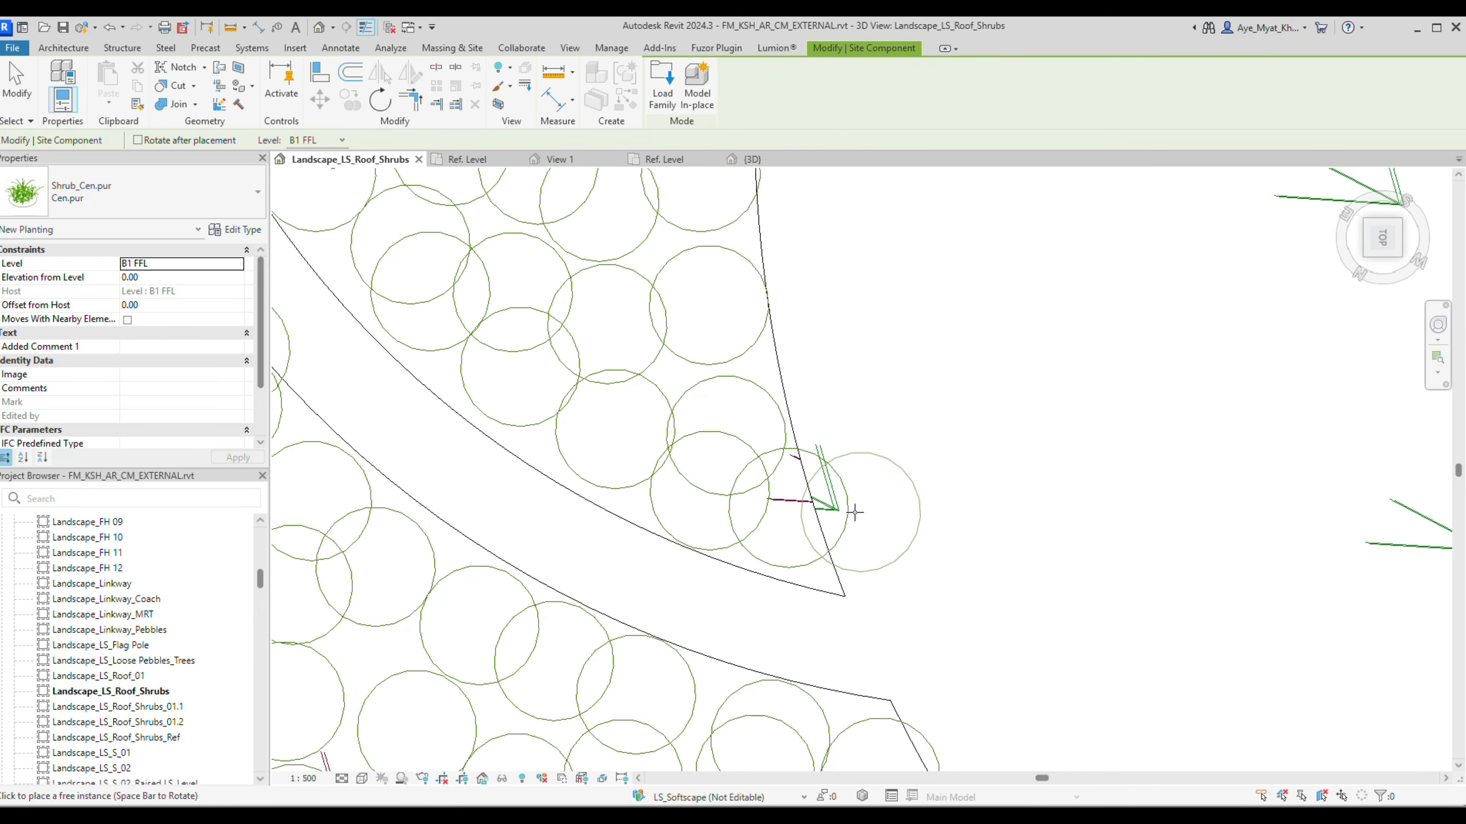
# Move the overhanging shrub at the pointed lower tip of the upper strip back inside its boundary.
pyautogui.press('Escape')
pyautogui.click(832, 504)
pyautogui.press('m')
pyautogui.press('v')
pyautogui.click(840, 523)
pyautogui.click(825, 561)
# Adjust the outer shrub midway along the upper strip's curved edge to keep the row inside the boundary.
pyautogui.scroll(-3, 837, 520)
pyautogui.moveTo(837, 491); pyautogui.dragTo(926, 670, button='middle')
pyautogui.moveTo(949, 196); pyautogui.dragTo(904, 493, button='middle')
pyautogui.click(900, 489)
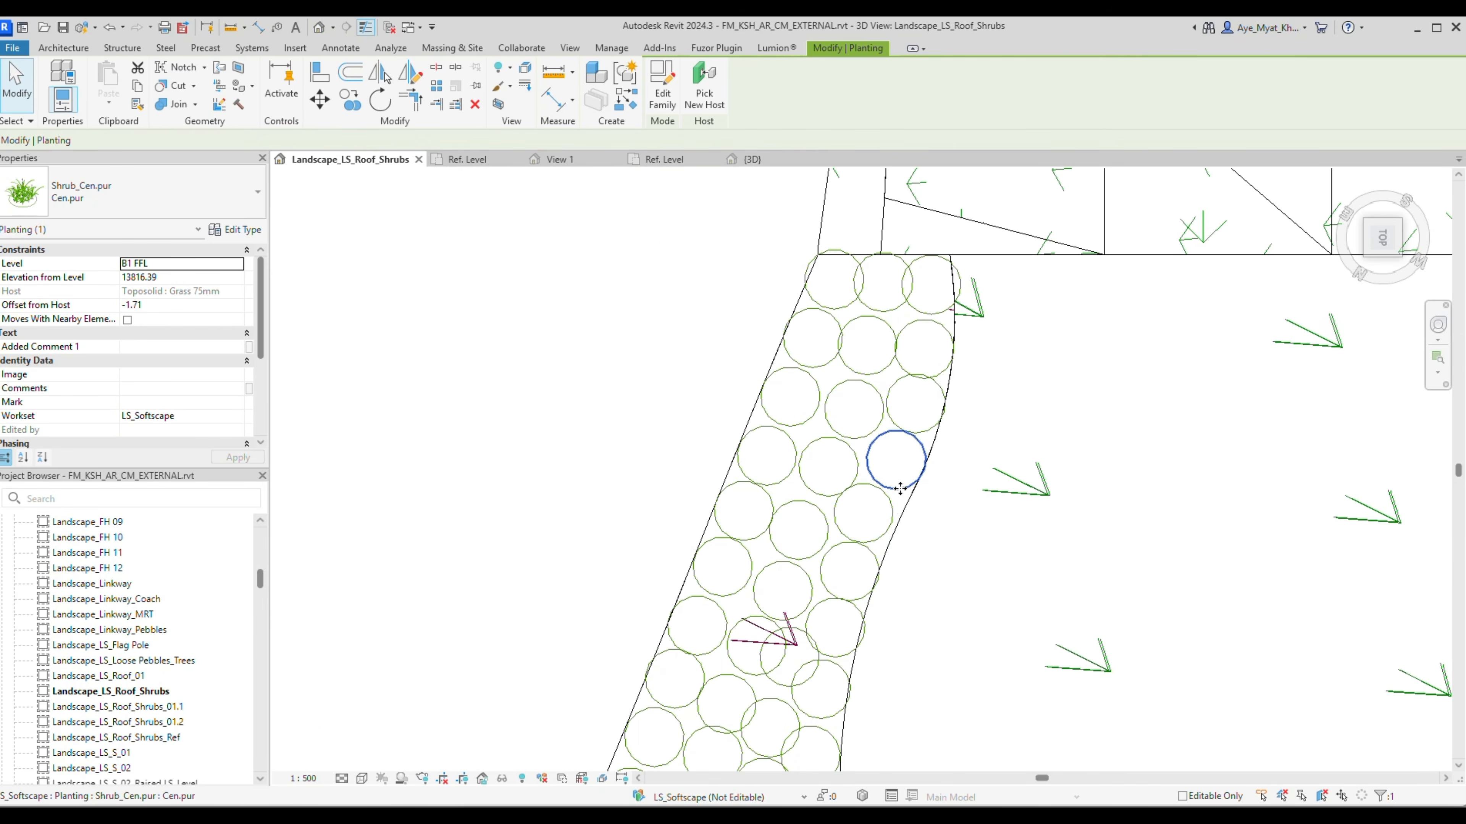
pyautogui.click(845, 668)
pyautogui.moveTo(913, 752); pyautogui.dragTo(946, 455, button='middle')
pyautogui.scroll(3, 814, 417)
pyautogui.click(832, 544)
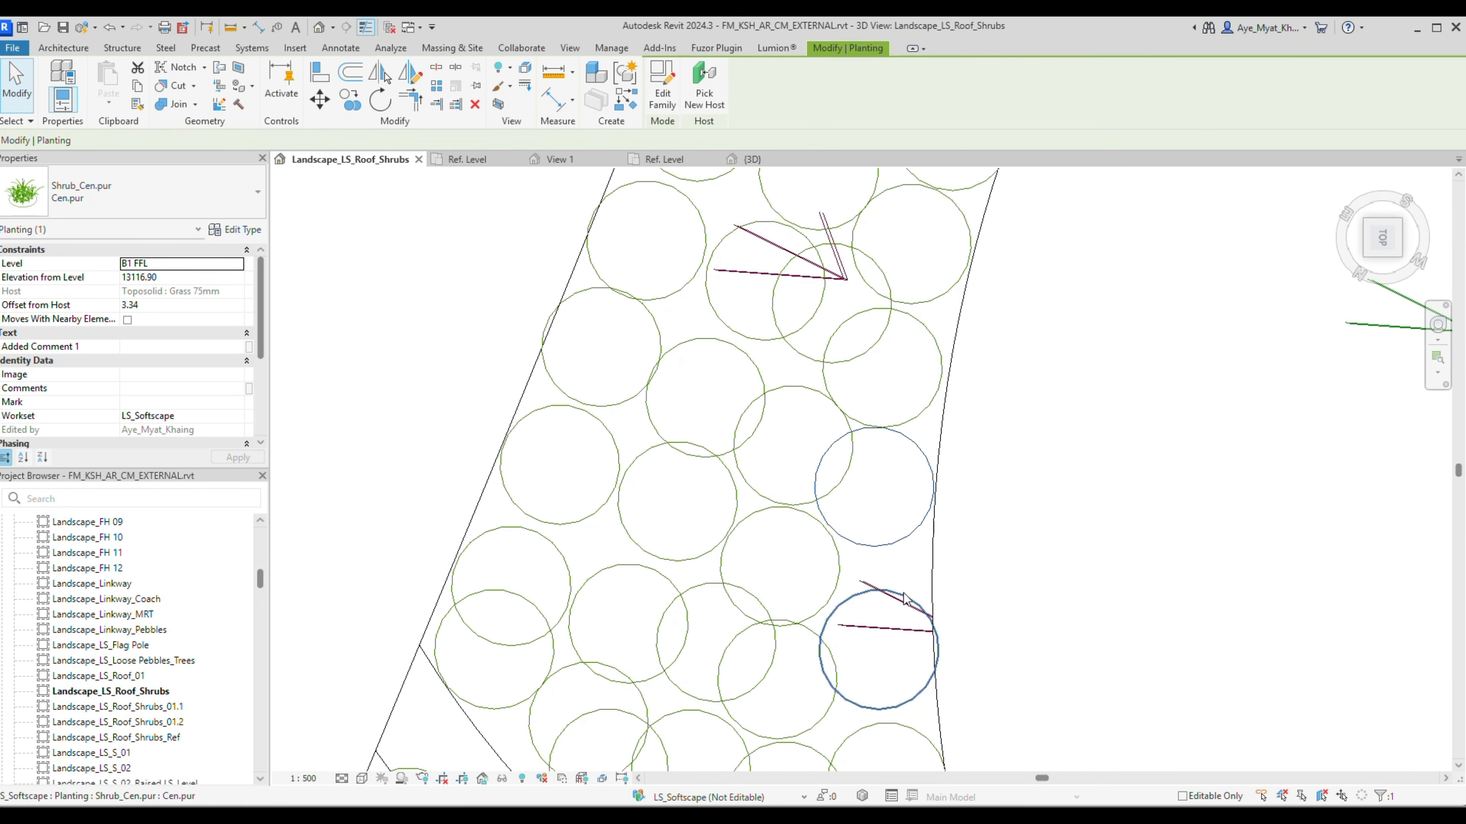
# Shift the next outer shrubs down the strip's curved edge, opening a shrub-sized gap in the row.
pyautogui.click(831, 679)
pyautogui.keyDown('ctrl'); pyautogui.click(848, 740); pyautogui.keyUp('ctrl')
pyautogui.moveTo(764, 627); pyautogui.dragTo(697, 275, button='middle')
pyautogui.press('m')
pyautogui.press('v')
pyautogui.moveTo(872, 400); pyautogui.dragTo(886, 544, button='middle')
pyautogui.click(835, 633)
pyautogui.click(835, 646)
pyautogui.click(829, 514)
pyautogui.moveTo(829, 514); pyautogui.dragTo(831, 525)
# Place matching shrubs in the gap in the outer row and in the openings along the strip's inner curved edge.
pyautogui.press('c')
pyautogui.press('s')
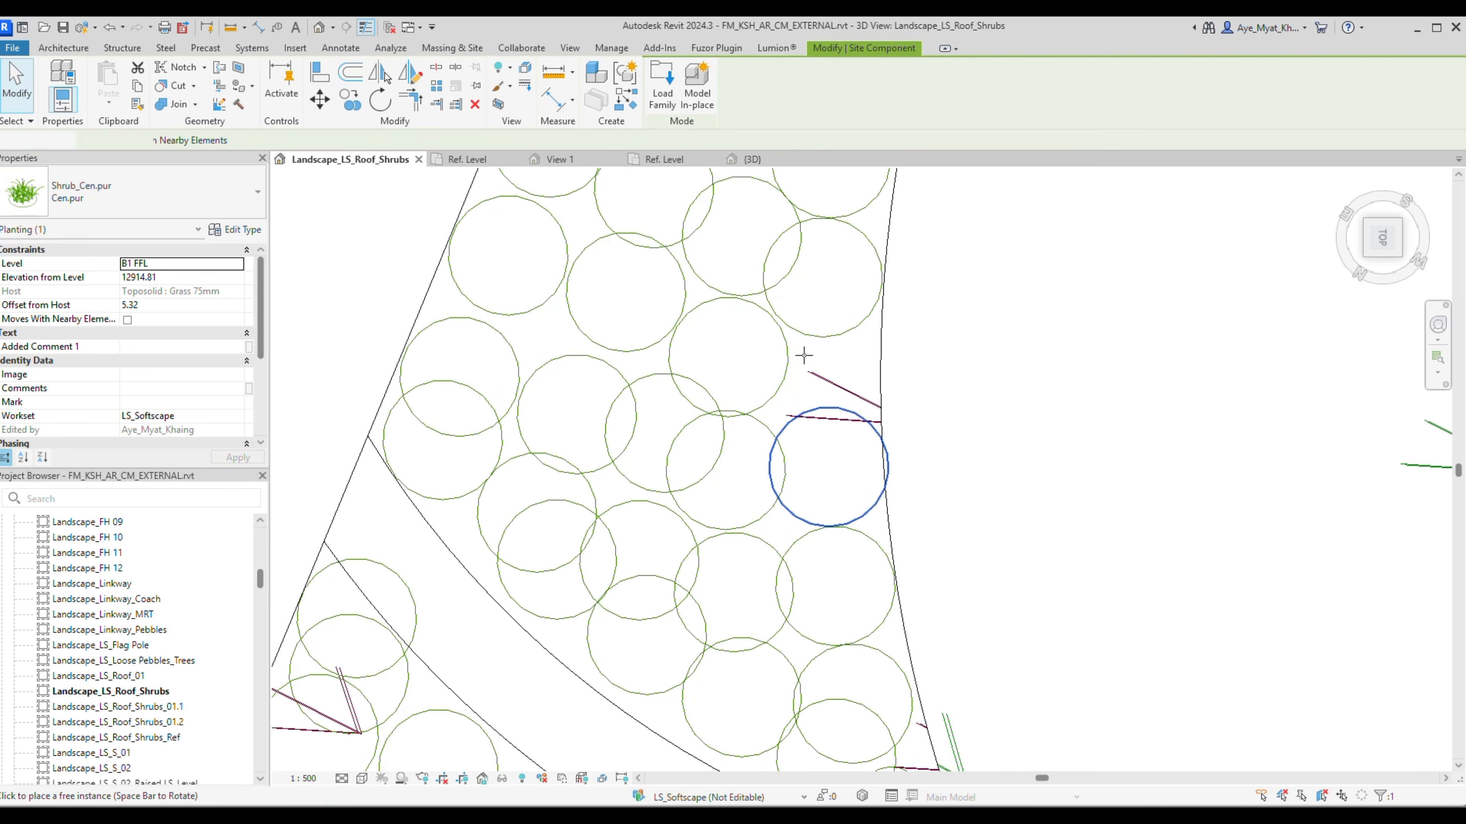
pyautogui.click(695, 690)
pyautogui.press('Escape')
pyautogui.press('Escape')
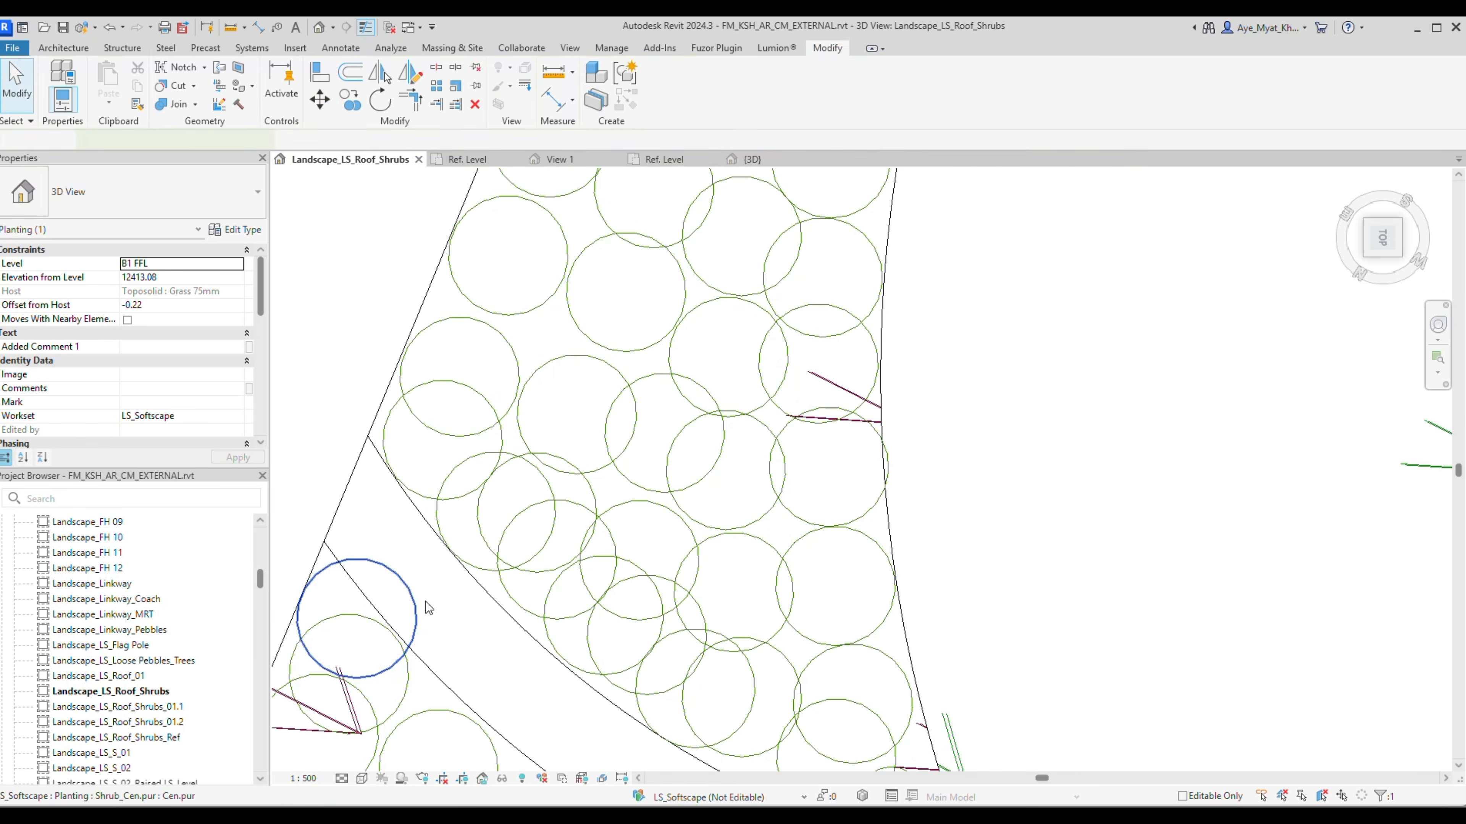
# Change the overhanging shrub at the pointed top of the lower planting area to Shrub_Cen.pur_s and fit it inside the boundary.
pyautogui.click(416, 613)
pyautogui.moveTo(419, 612); pyautogui.dragTo(600, 304, button='middle')
pyautogui.press('Escape')
pyautogui.press('Escape')
pyautogui.click(466, 249)
pyautogui.click(150, 192)
pyautogui.click(63, 522)
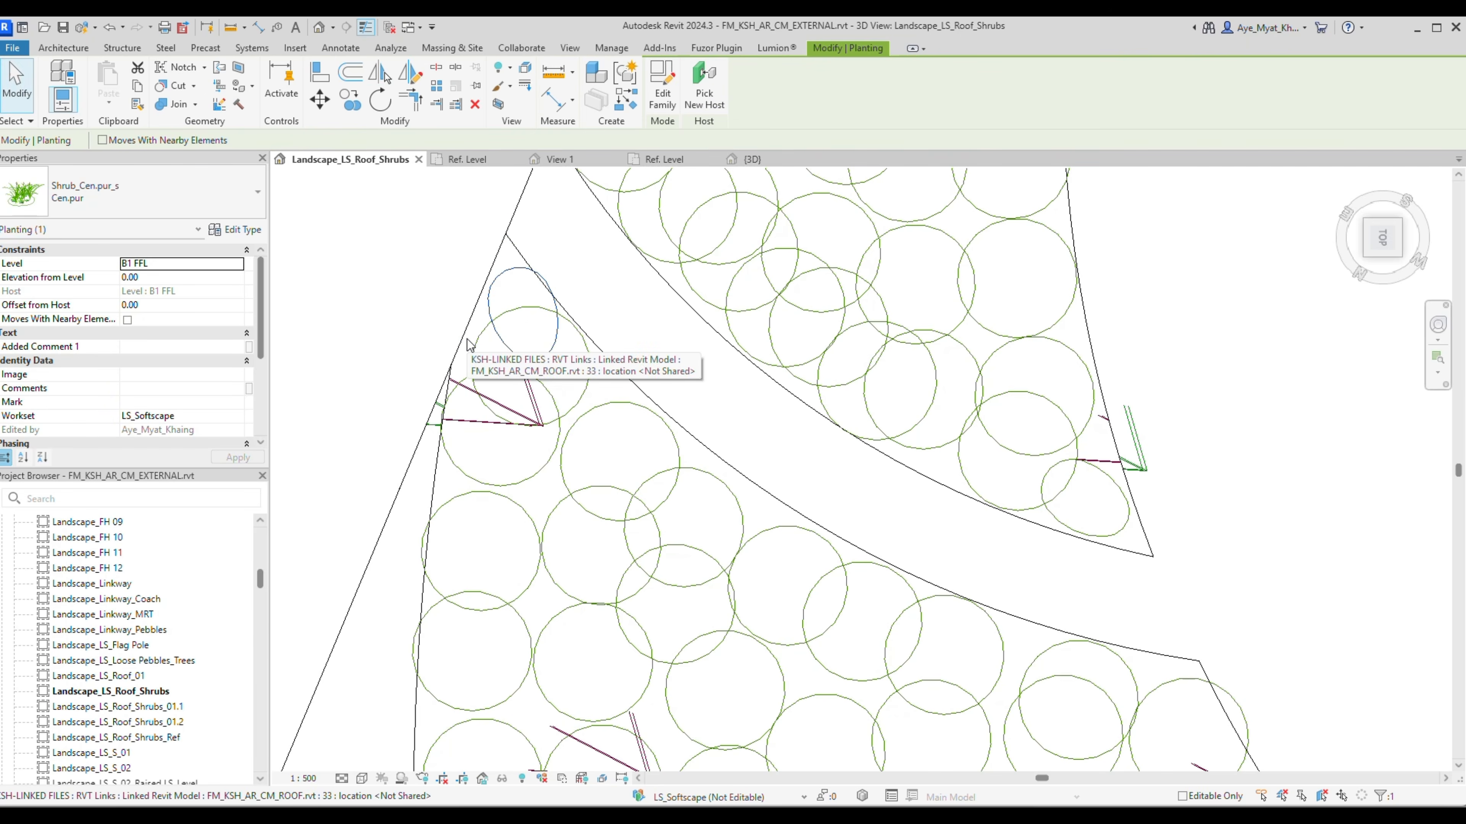
pyautogui.click(484, 346)
# Place similar Shrub_Cen.pur shrubs in the open spots near the upper corner of the lower planting area.
pyautogui.scroll(-2, 491, 347)
pyautogui.scroll(-2, 898, 566)
pyautogui.moveTo(899, 566); pyautogui.dragTo(945, 486, button='middle')
pyautogui.scroll(2, 919, 373)
pyautogui.click(925, 381)
pyautogui.scroll(1, 945, 487)
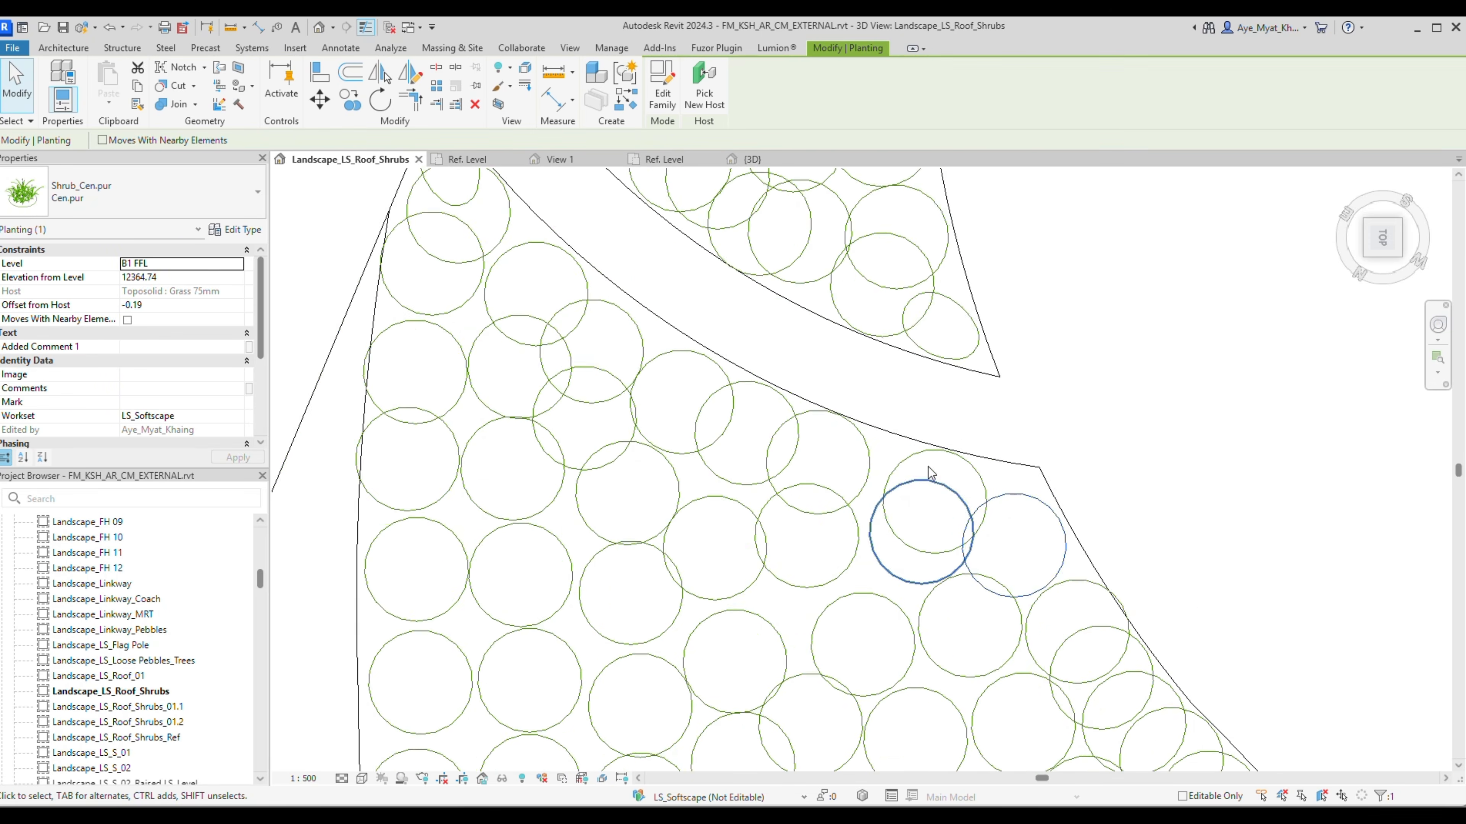
pyautogui.scroll(2, 947, 492)
pyautogui.rightClick(922, 443)
pyautogui.click(1006, 523)
pyautogui.scroll(-3, 1006, 523)
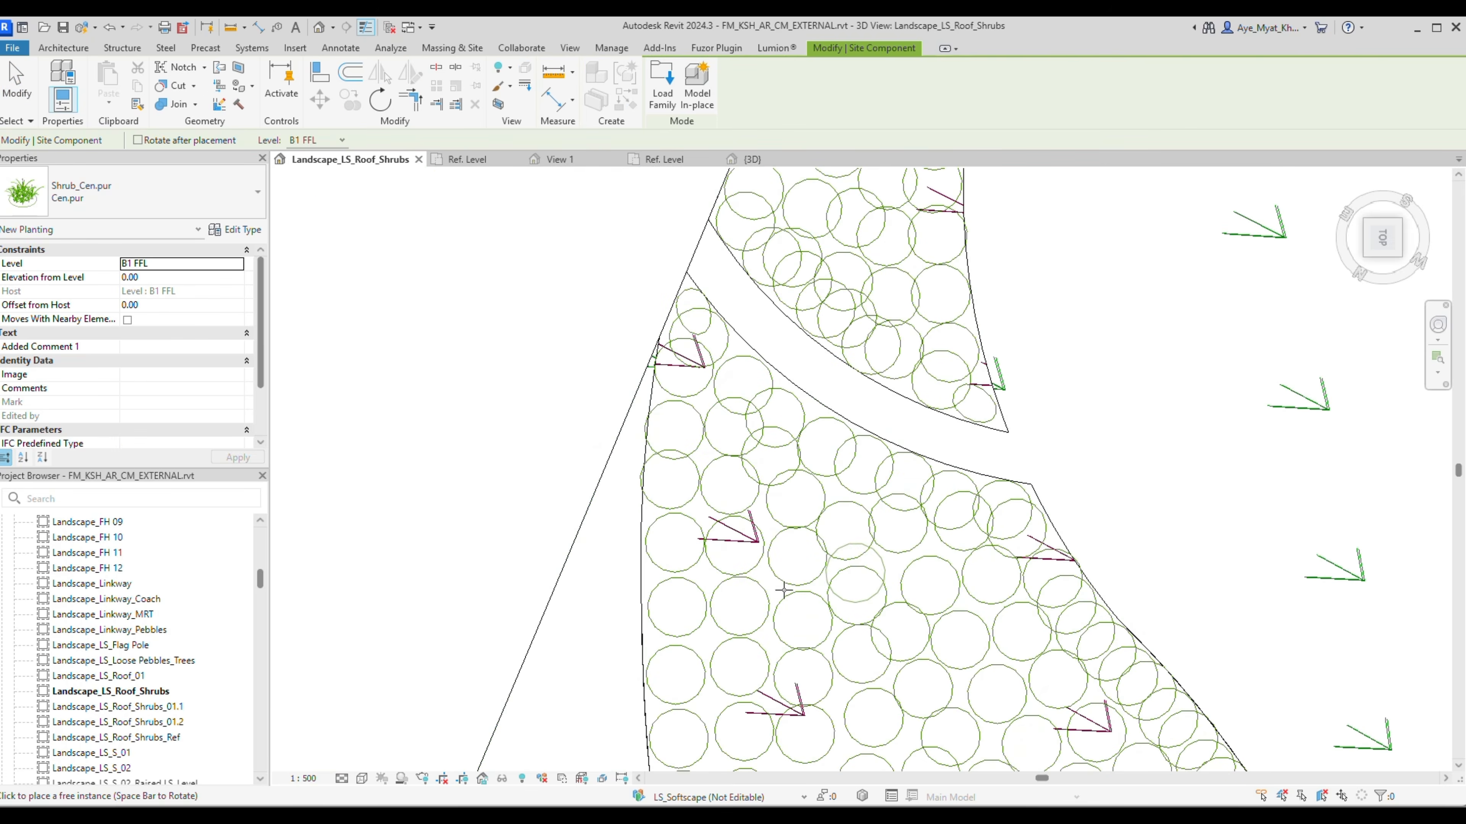
pyautogui.scroll(-3, 702, 573)
pyautogui.press('Escape')
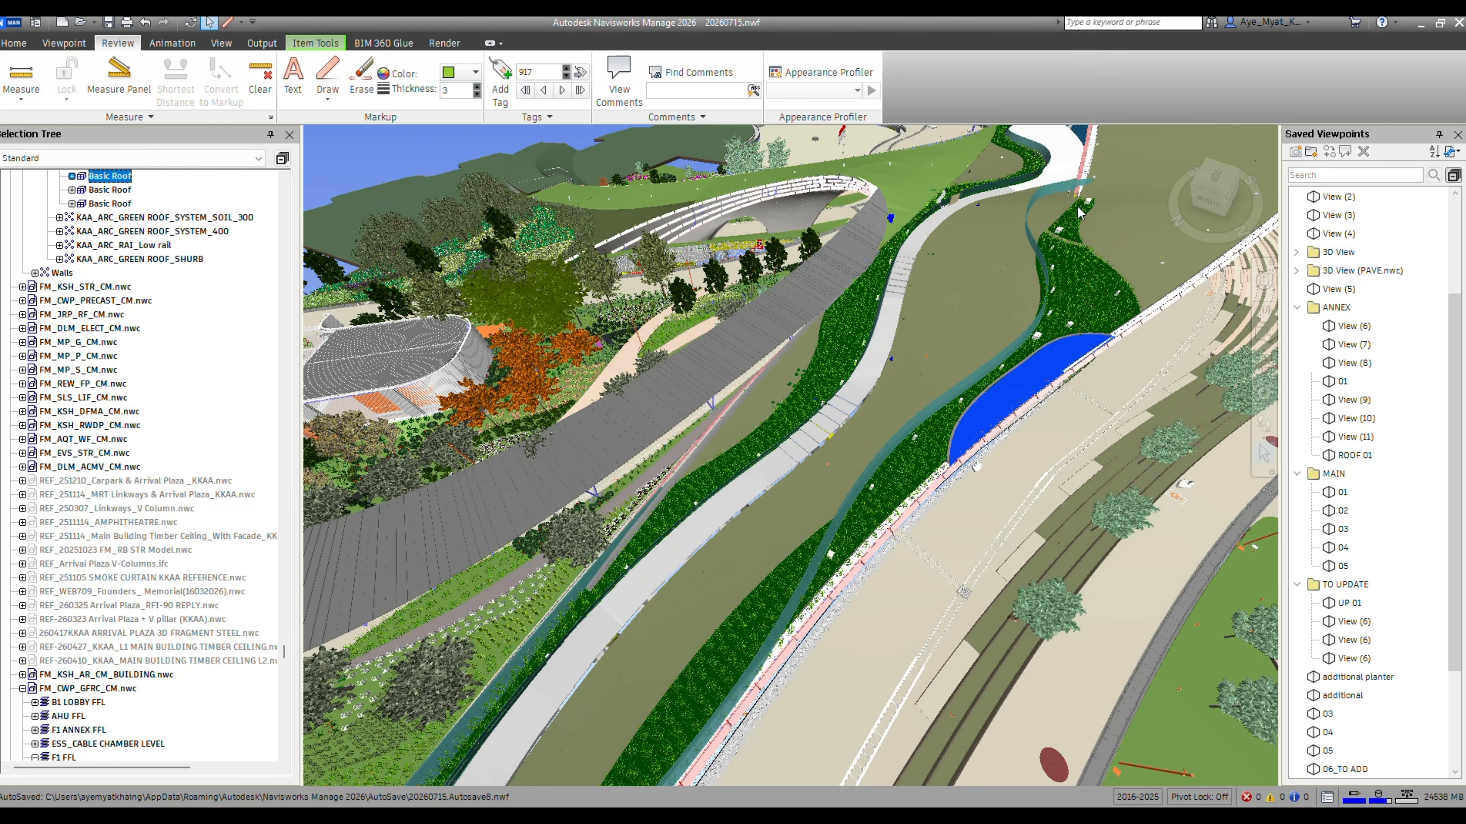
# Switch to Navisworks and examine the planted roof strips along the walkway in the coordination model.
pyautogui.scroll(3, 1029, 430)
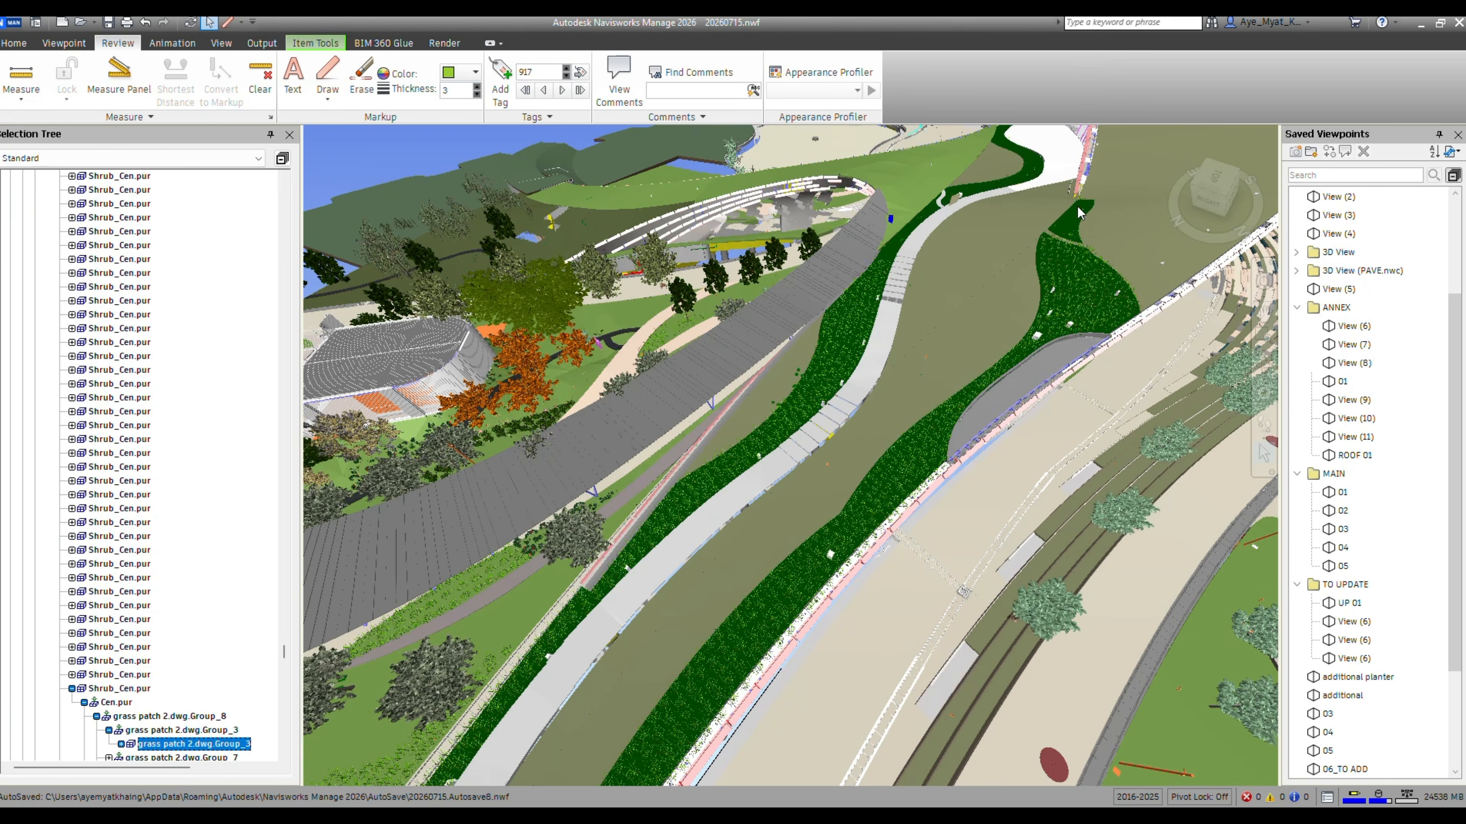
pyautogui.scroll(3, 952, 313)
pyautogui.moveTo(952, 313); pyautogui.dragTo(826, 632, button='middle')
pyautogui.keyDown('shift'); pyautogui.moveTo(827, 633); pyautogui.dragTo(657, 556, button='middle'); pyautogui.keyUp('shift')
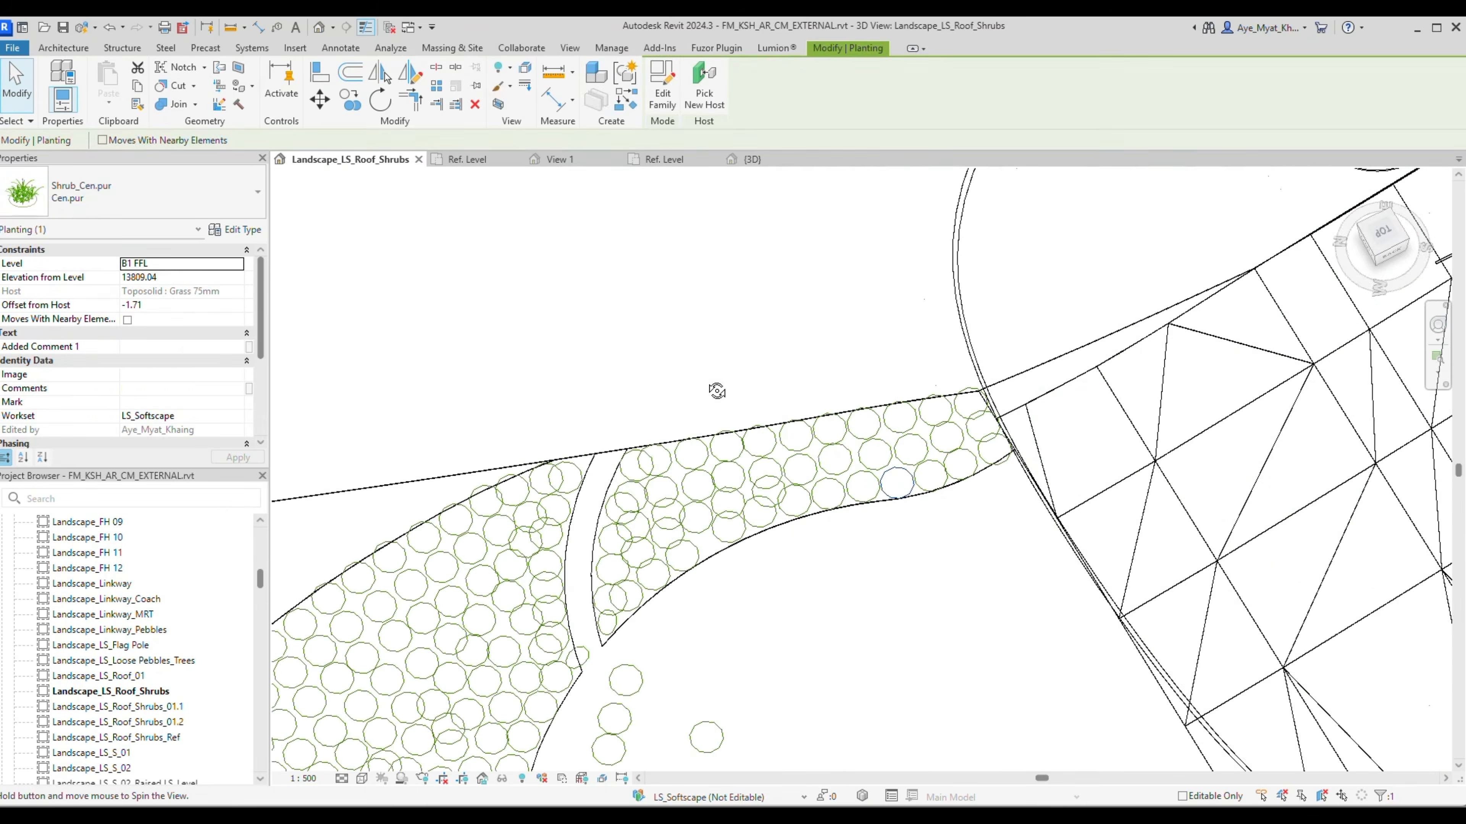
# Return to Revit and display the roof landscape with shaded surfaces and the surrounding walkways from an angled view.
pyautogui.keyDown('shift'); pyautogui.moveTo(578, 548); pyautogui.dragTo(828, 486, button='middle'); pyautogui.keyUp('shift')
pyautogui.scroll(3, 912, 537)
pyautogui.scroll(-4, 911, 537)
pyautogui.keyDown('shift'); pyautogui.moveTo(912, 536); pyautogui.dragTo(986, 506, button='middle'); pyautogui.keyUp('shift')
pyautogui.press('v')
pyautogui.press('g')
pyautogui.press('Escape')
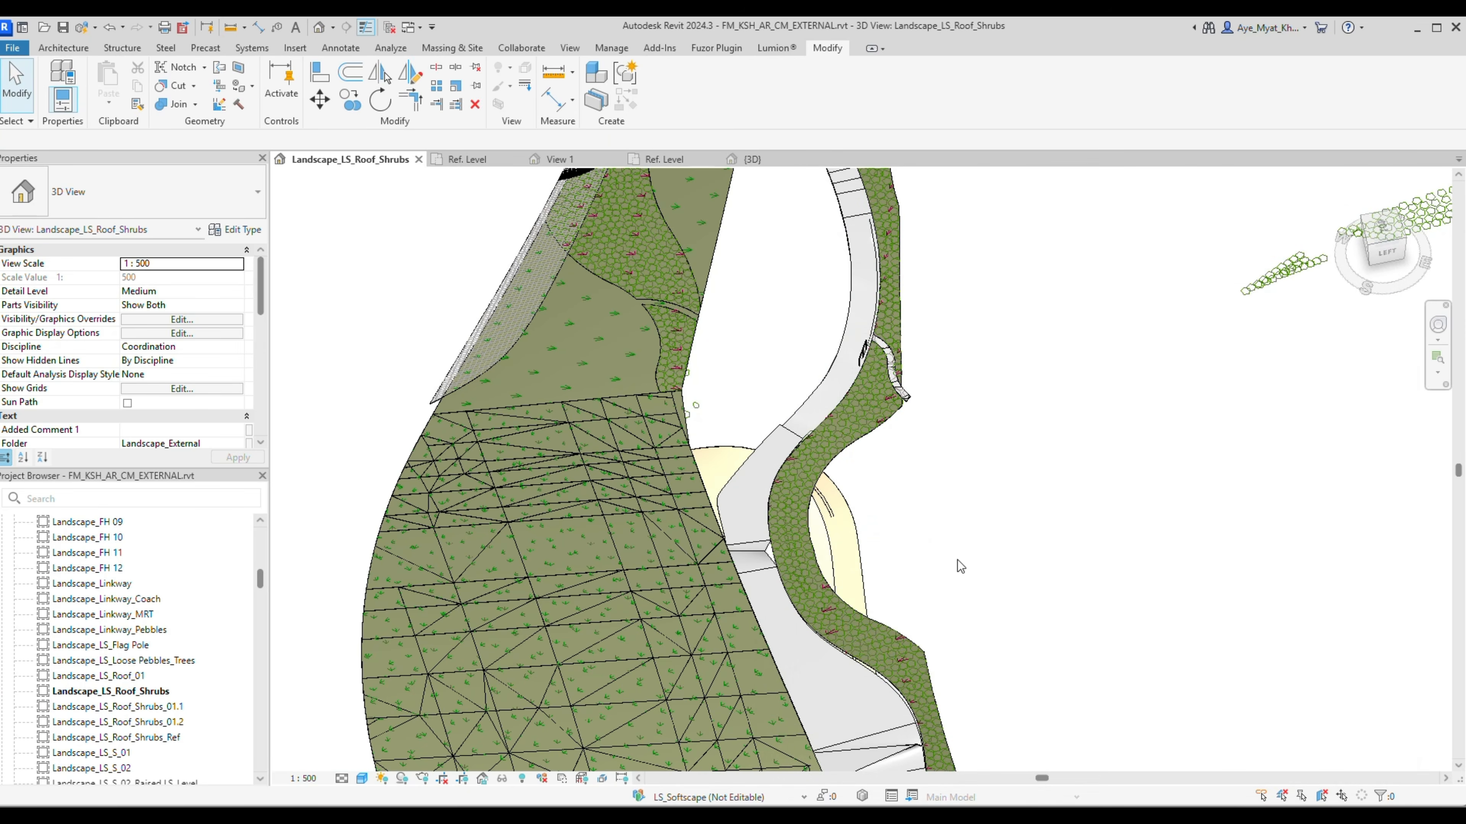
# Compare the shrub strips along the roof edges in Revit with the same areas of the Navisworks model.
pyautogui.click(786, 519)
pyautogui.keyDown('shift'); pyautogui.moveTo(785, 519); pyautogui.dragTo(687, 549, button='middle'); pyautogui.keyUp('shift')
pyautogui.moveTo(975, 664); pyautogui.dragTo(982, 462, button='middle')
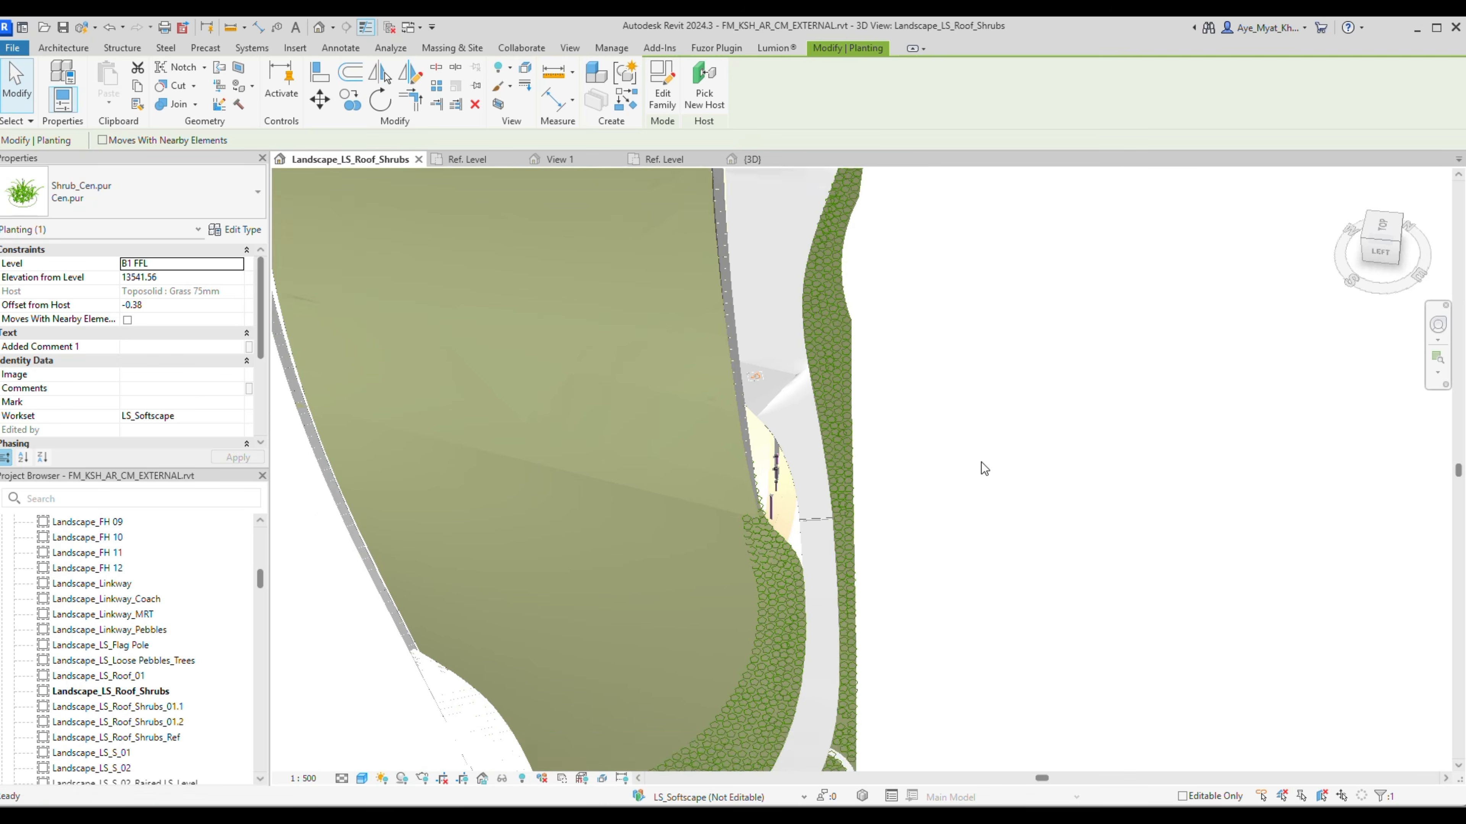
pyautogui.click(770, 675)
pyautogui.keyDown('shift'); pyautogui.moveTo(770, 675); pyautogui.dragTo(687, 664, button='middle'); pyautogui.keyUp('shift')
pyautogui.scroll(-5, 986, 664)
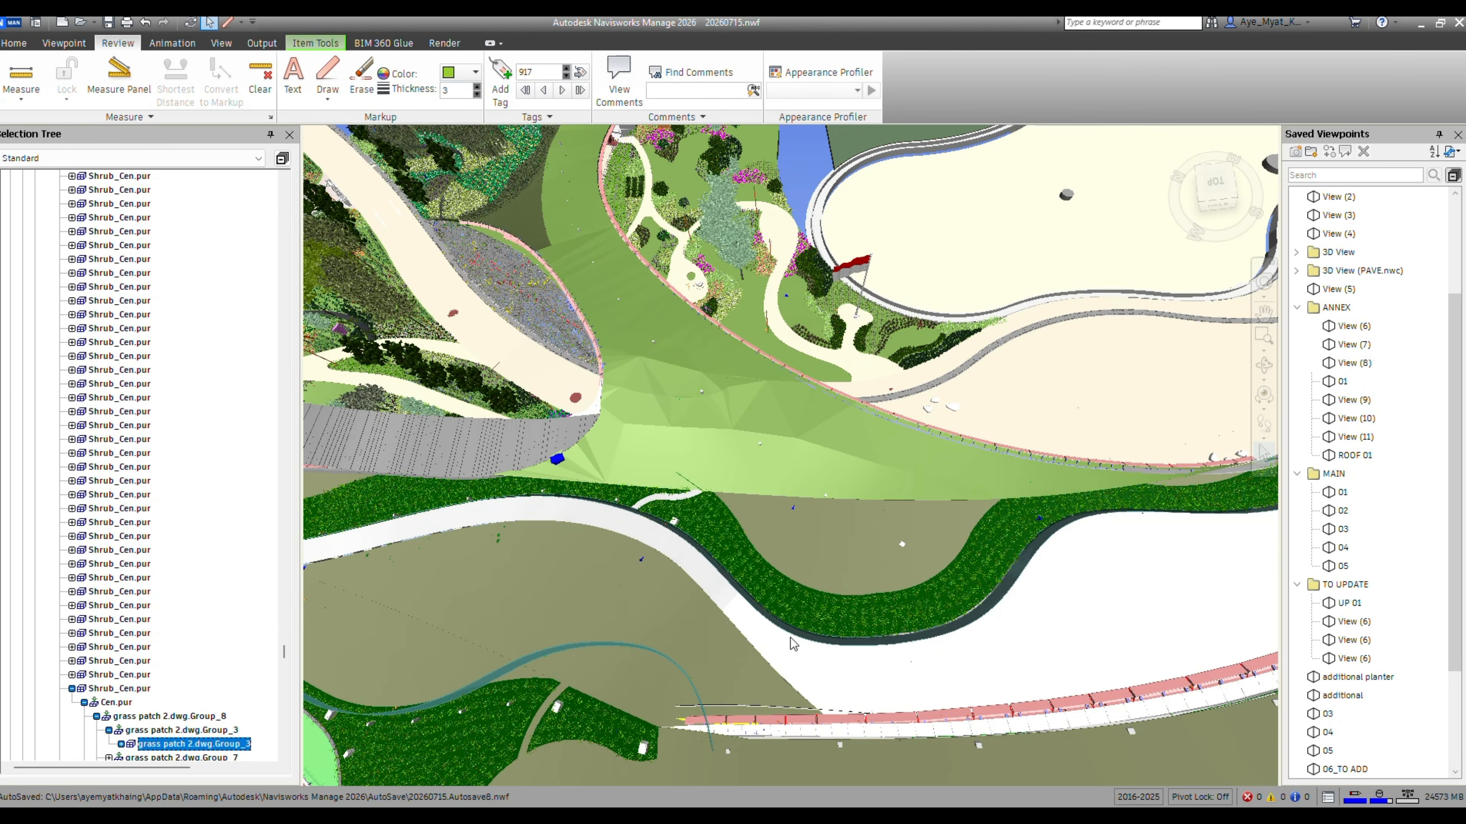
pyautogui.keyDown('shift'); pyautogui.moveTo(791, 638); pyautogui.dragTo(1140, 534, button='middle'); pyautogui.keyUp('shift')
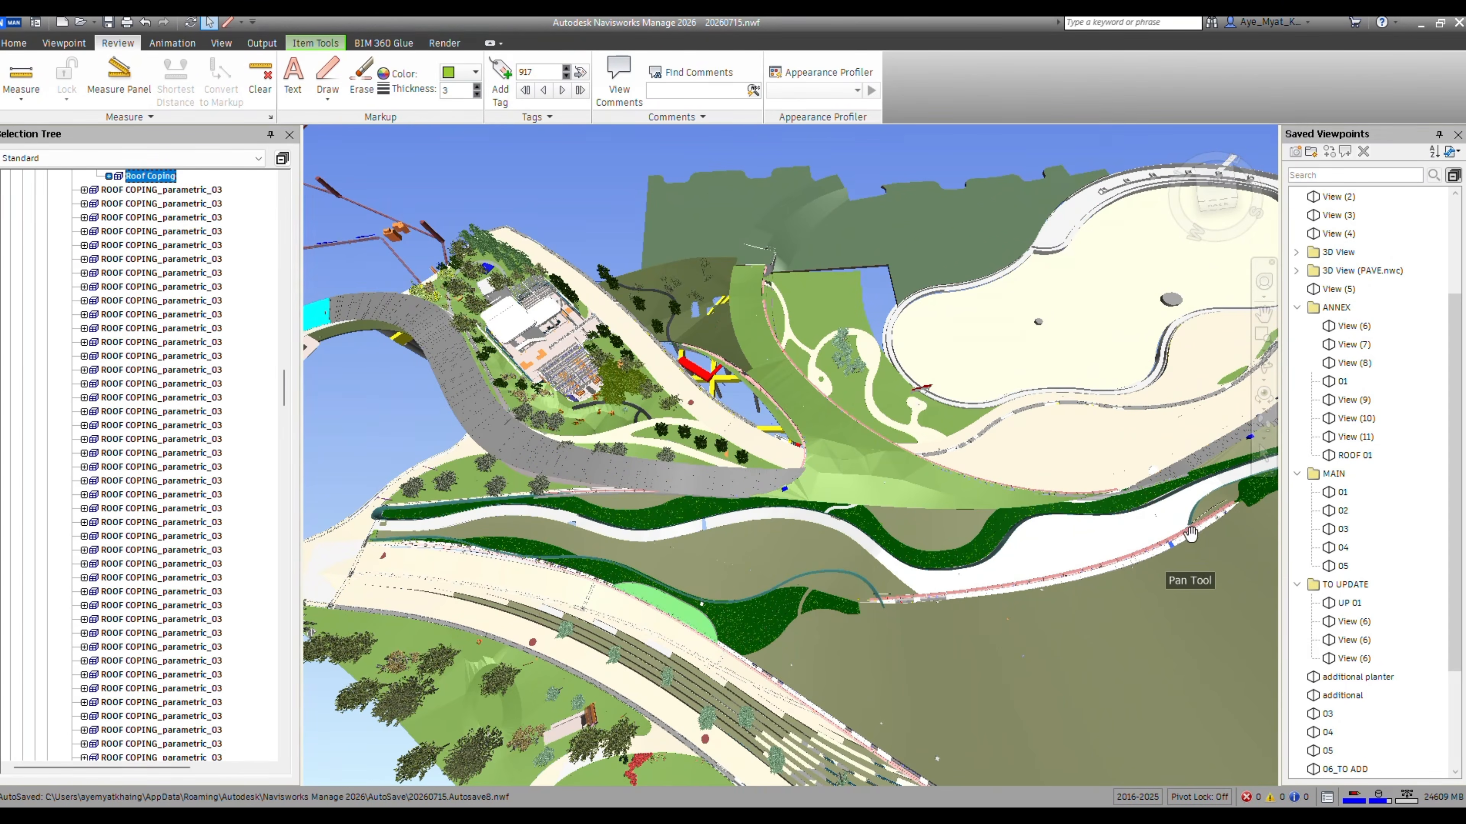
pyautogui.click(841, 616)
pyautogui.keyDown('shift'); pyautogui.moveTo(841, 616); pyautogui.dragTo(1114, 563, button='middle'); pyautogui.keyUp('shift')
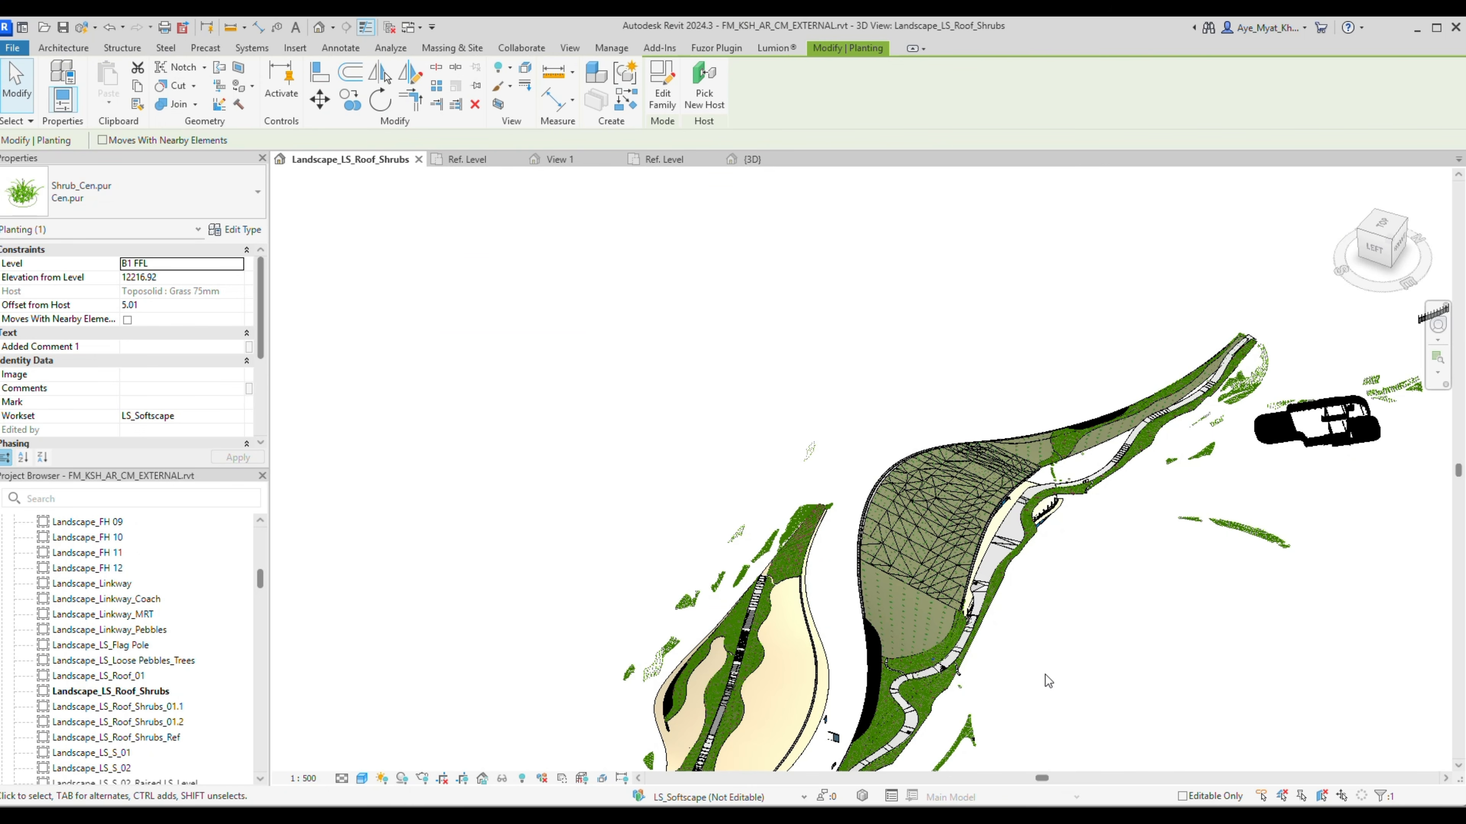
# Return to Revit and move the two shrubs overlapping the edge panels beside the curved roof end onto the grass.
pyautogui.scroll(5, 1070, 433)
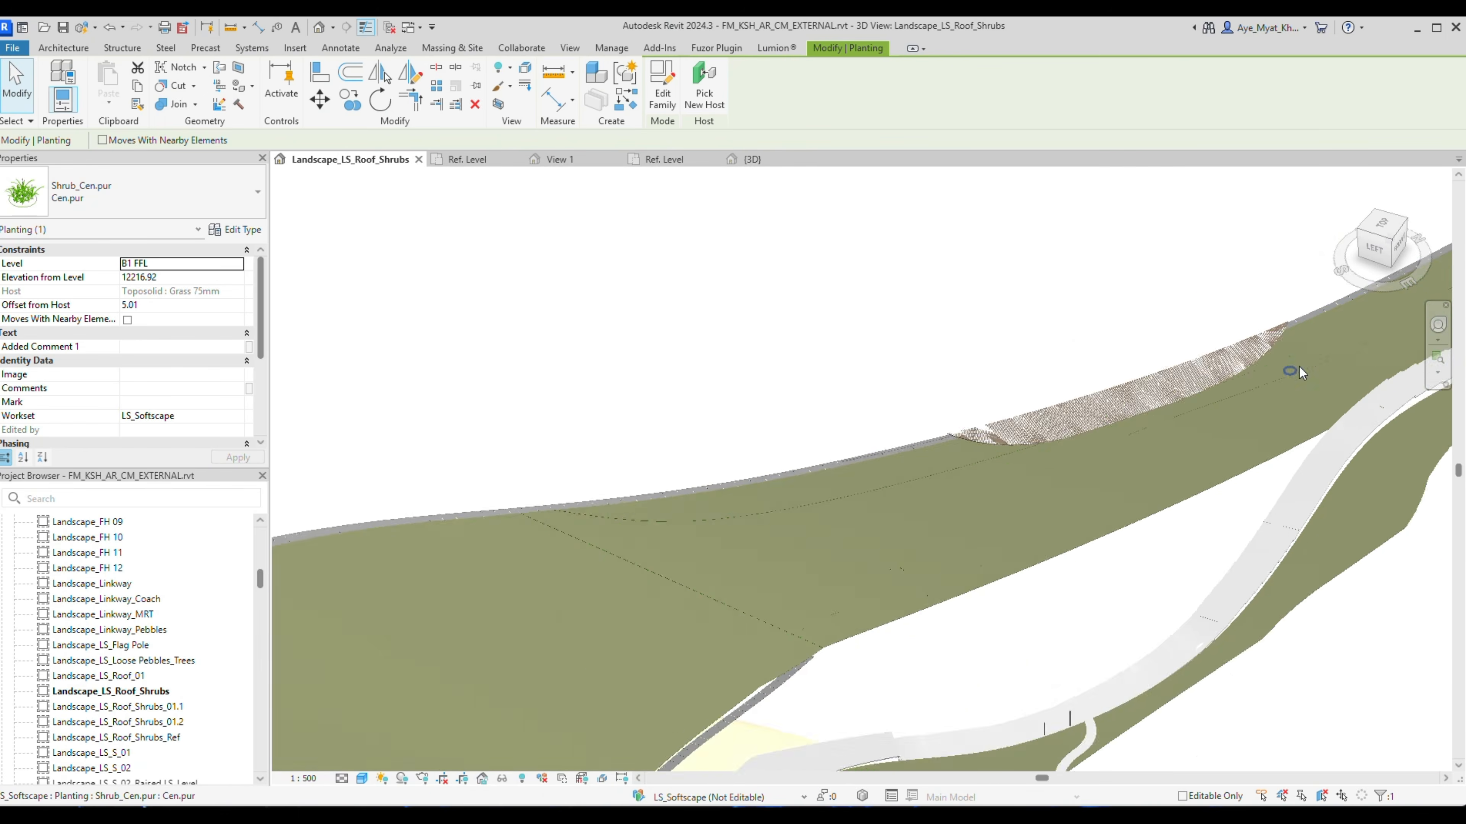
pyautogui.scroll(3, 1075, 475)
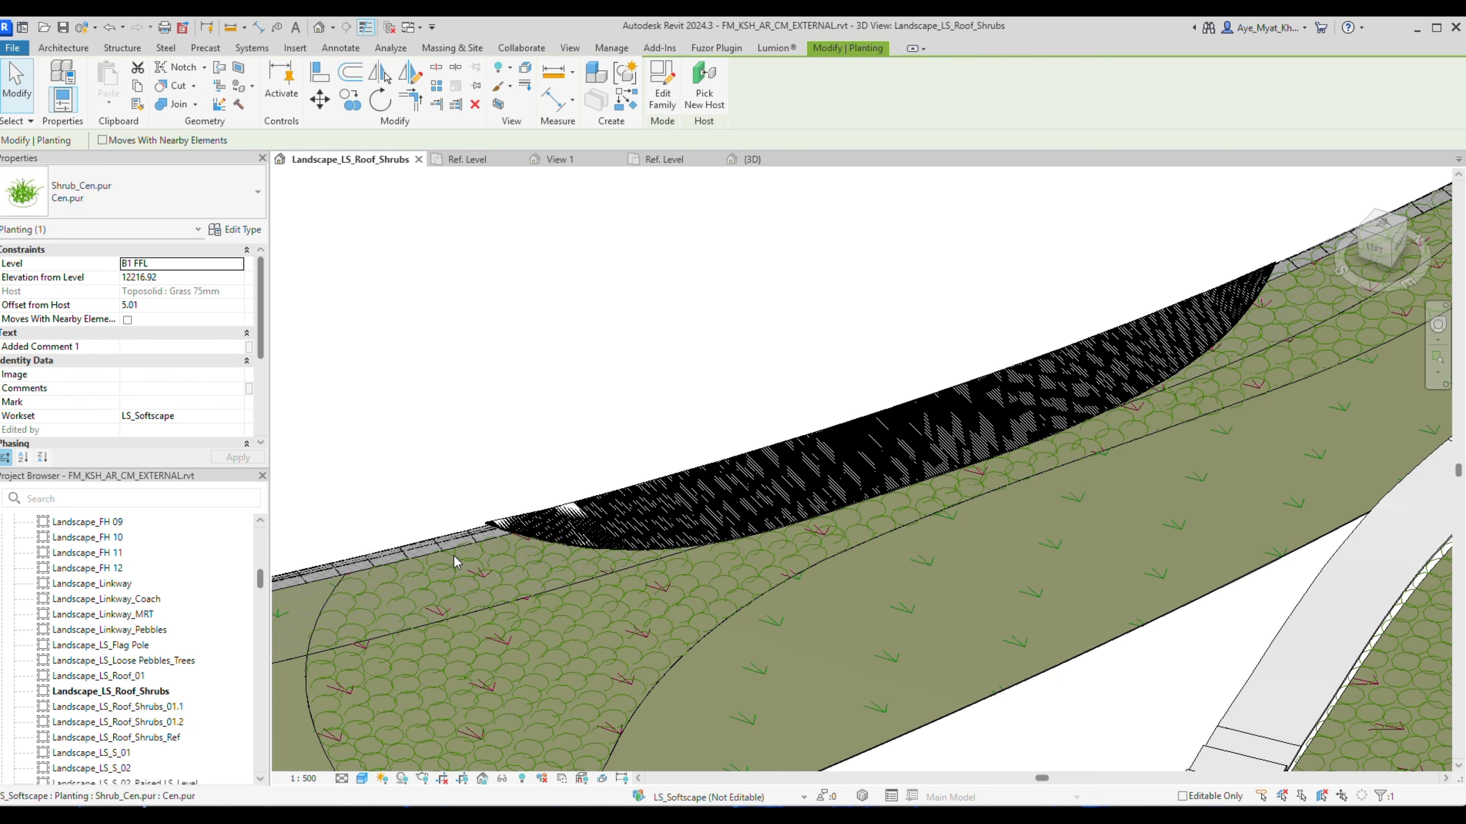
pyautogui.scroll(3, 455, 562)
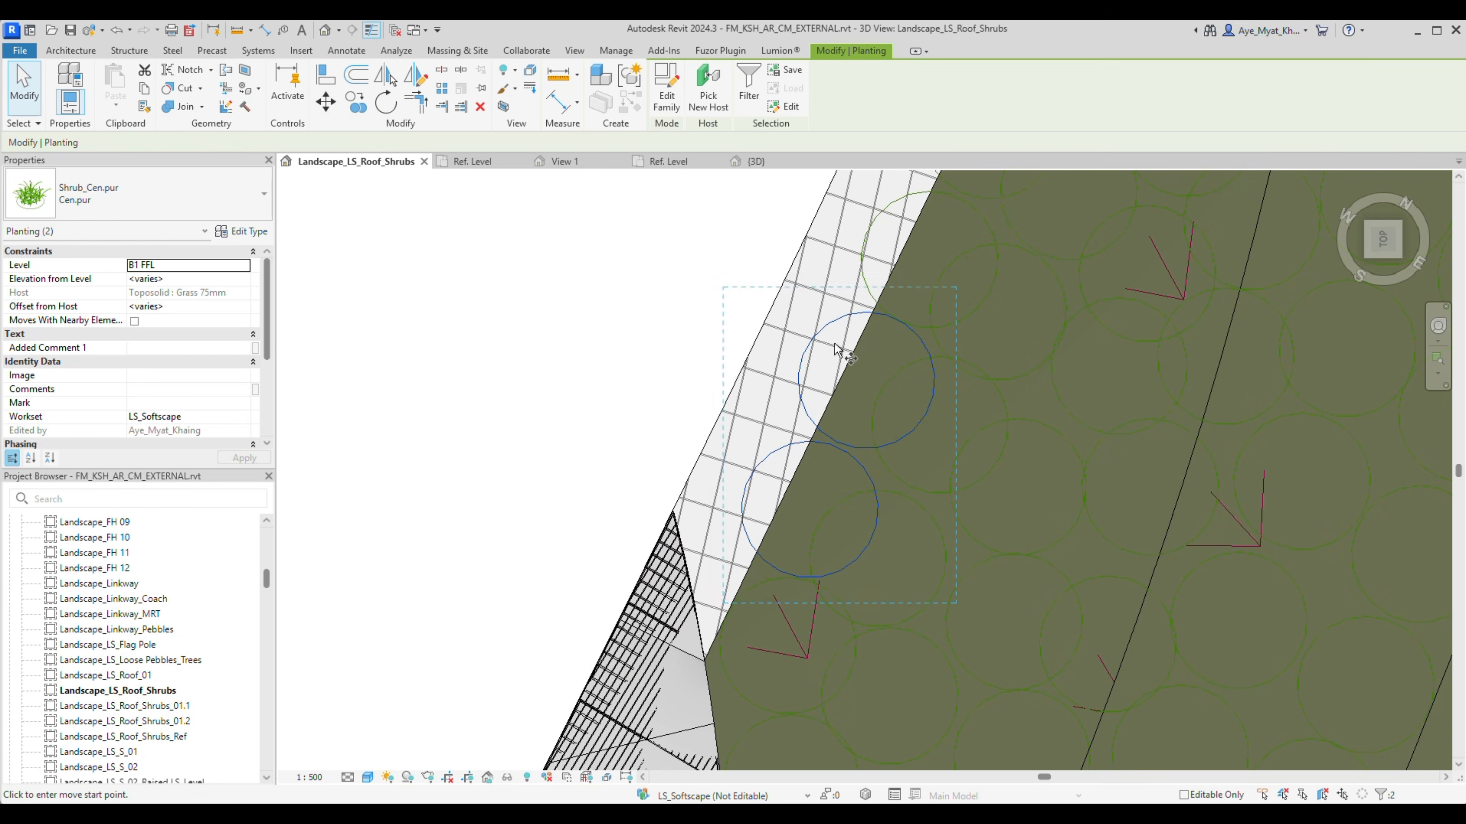
pyautogui.moveTo(853, 409); pyautogui.dragTo(813, 513, button='middle')
pyautogui.click(722, 296)
pyautogui.click(759, 314)
# Move the next three shrubs overlapping the edge panels inward onto the grass toposolid.
pyautogui.moveTo(841, 230); pyautogui.dragTo(747, 509, button='middle')
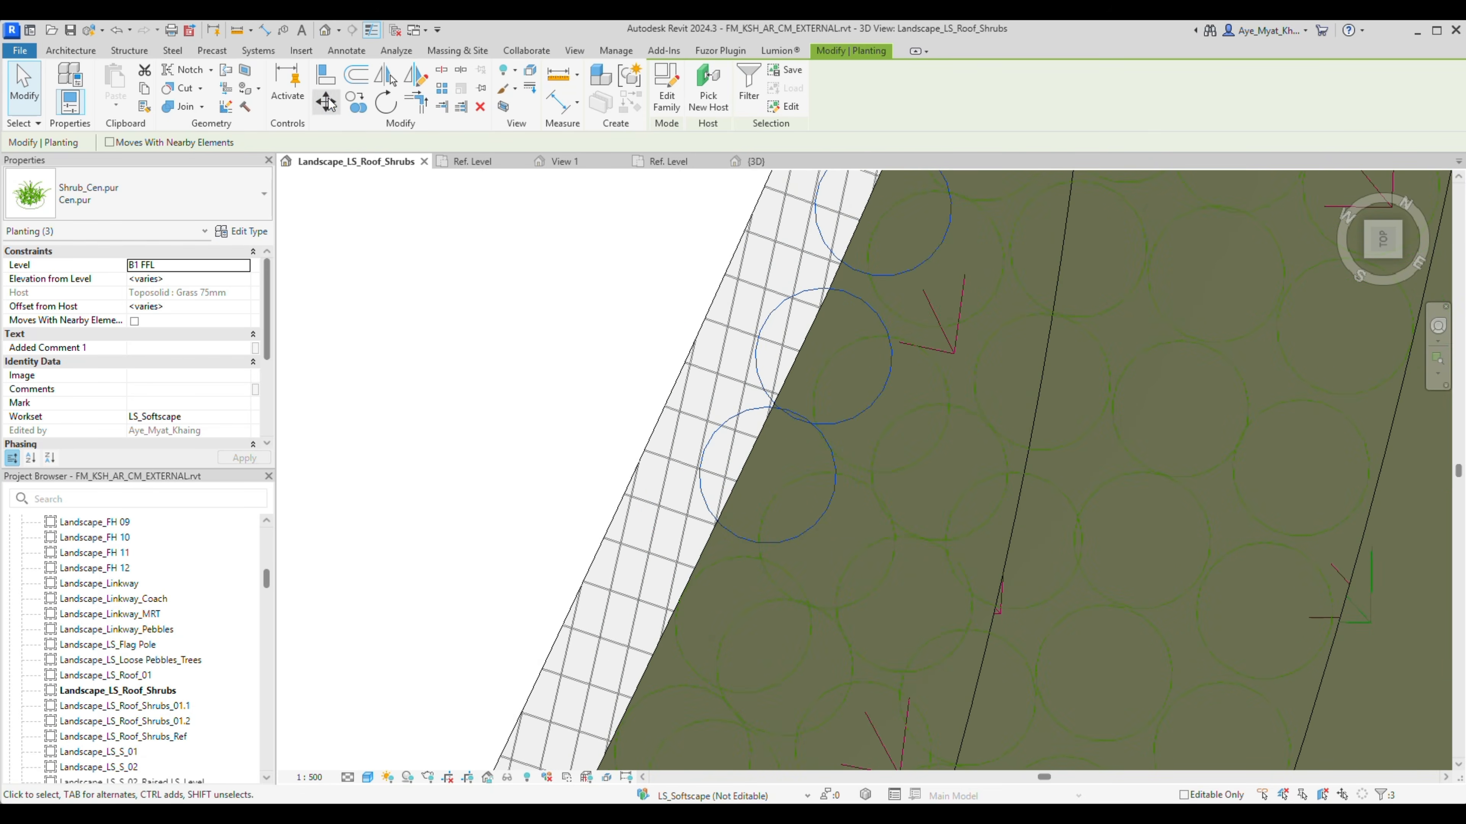
pyautogui.moveTo(752, 416); pyautogui.dragTo(622, 670, button='middle')
pyautogui.click(322, 105)
pyautogui.click(727, 443)
pyautogui.click(779, 465)
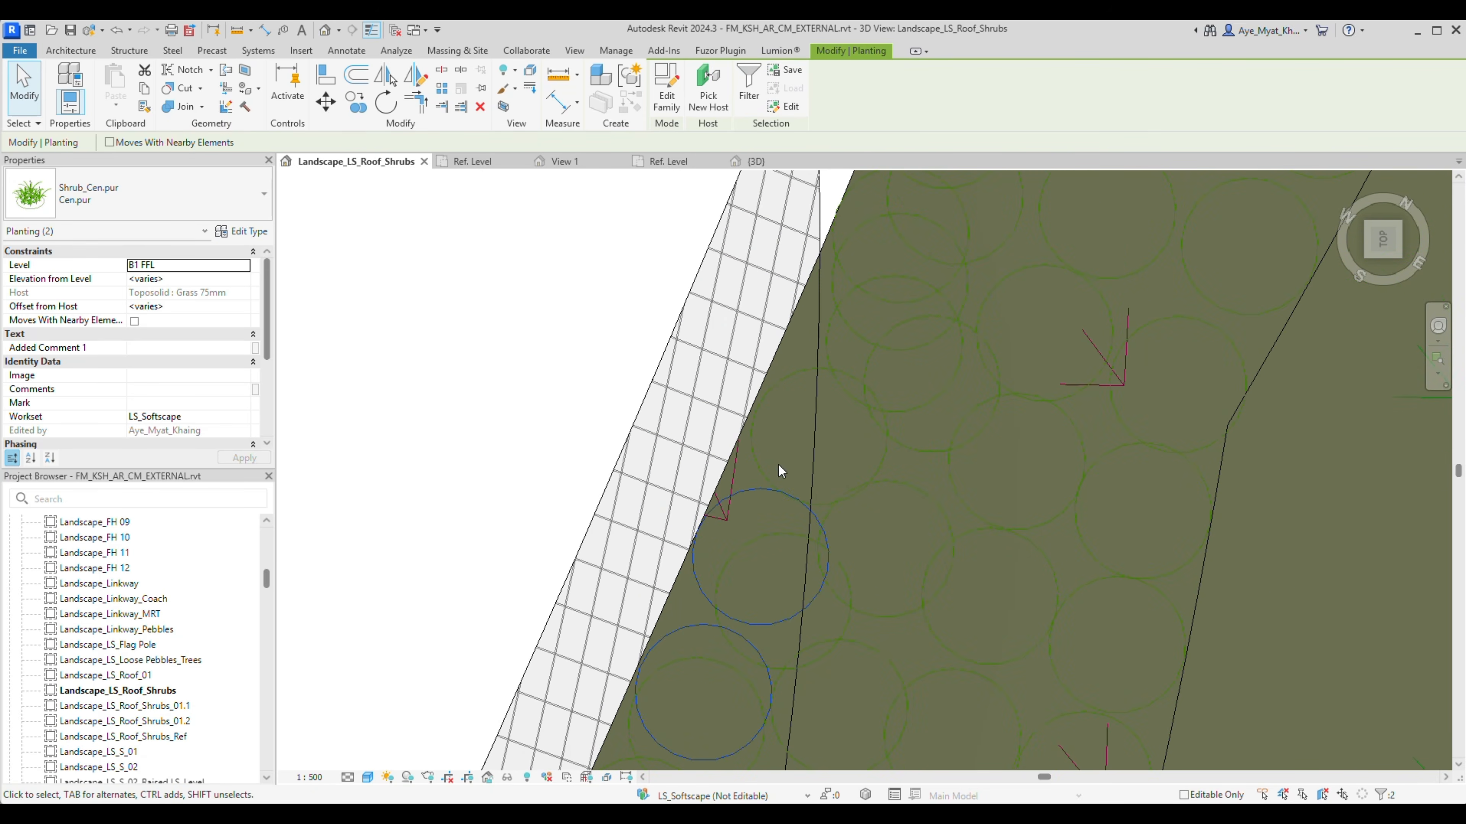
# Continue along the grass edge past the panels and move the following pairs of overhanging shrubs inside the boundary.
pyautogui.click(326, 104)
pyautogui.click(703, 309)
pyautogui.click(801, 348)
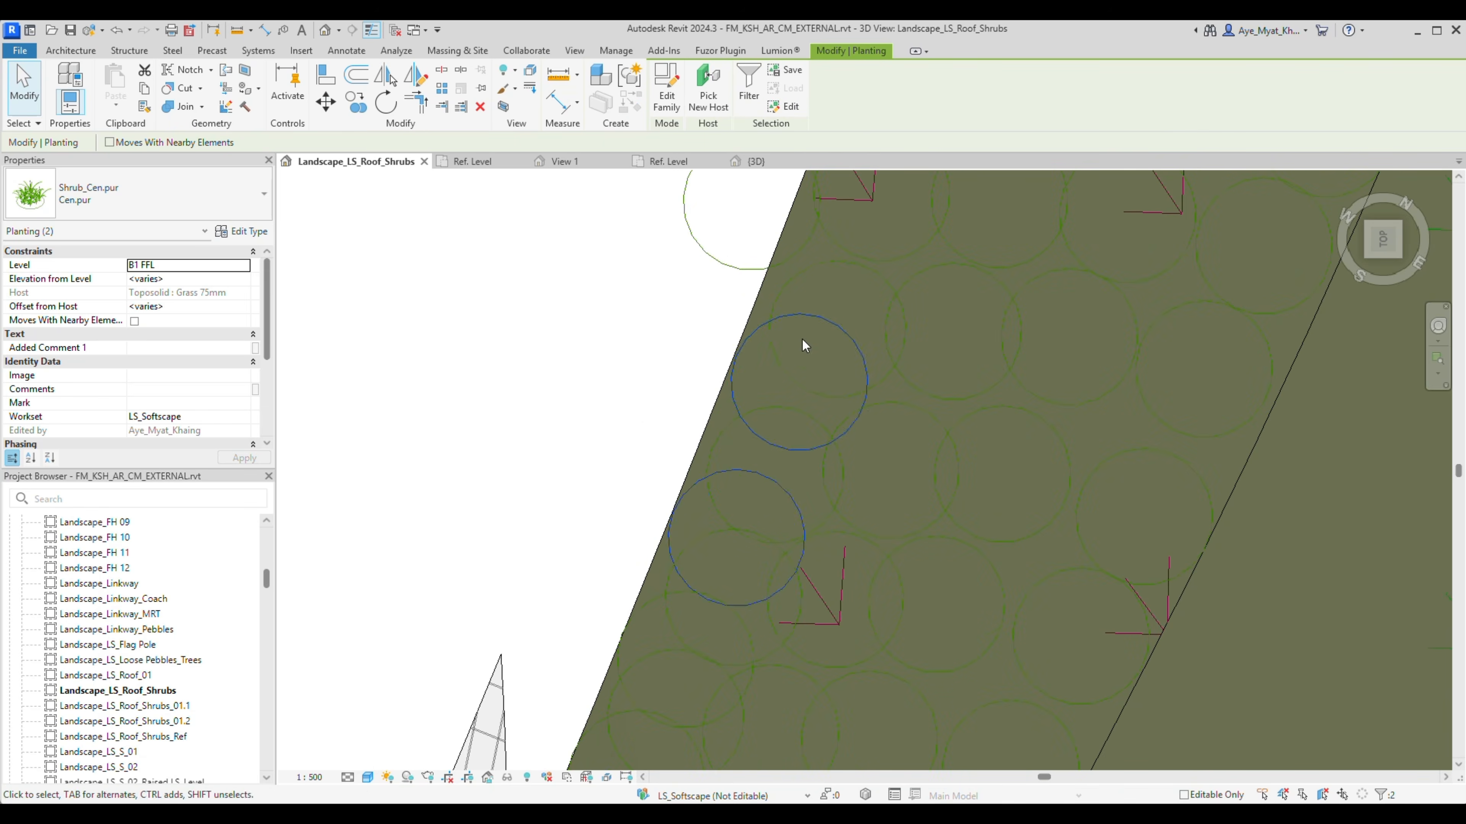
pyautogui.click(325, 104)
pyautogui.click(652, 427)
pyautogui.click(739, 442)
# Display the view in wireframe and move the outer shrubs overhanging the straight grass boundary inward.
pyautogui.click(367, 778)
pyautogui.click(401, 684)
pyautogui.click(677, 448)
pyautogui.scroll(-3, 716, 526)
pyautogui.scroll(3, 755, 362)
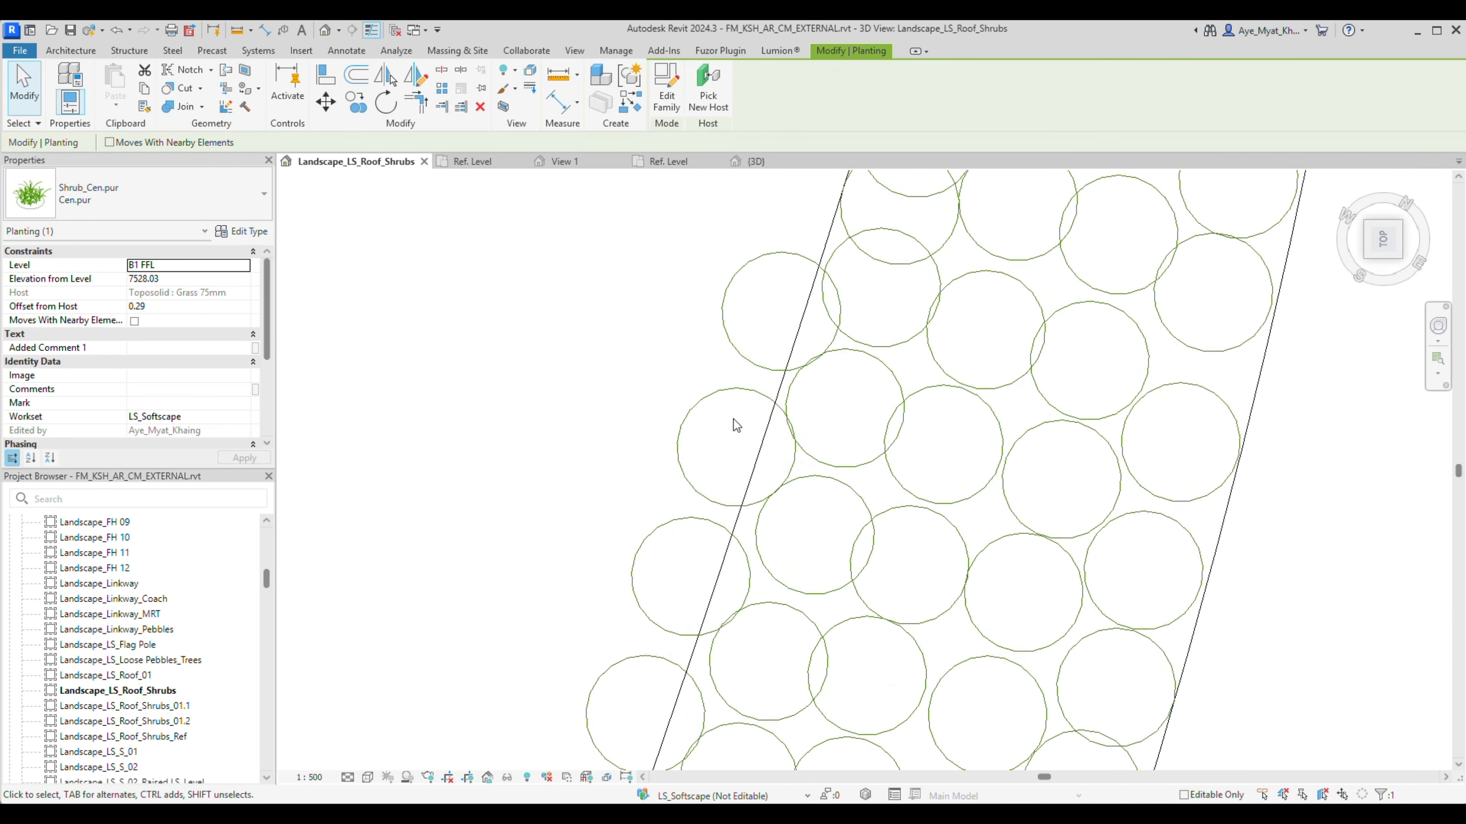
pyautogui.scroll(1, 755, 363)
pyautogui.click(326, 104)
pyautogui.click(703, 311)
pyautogui.click(806, 357)
# Move the remaining overhanging shrubs farther down the straight boundary inside the grass area.
pyautogui.moveTo(693, 635); pyautogui.dragTo(674, 315, button='middle')
pyautogui.click(619, 482)
pyautogui.click(326, 104)
pyautogui.click(559, 301)
pyautogui.click(671, 324)
pyautogui.moveTo(686, 364); pyautogui.dragTo(554, 624)
pyautogui.click(326, 103)
pyautogui.click(611, 387)
pyautogui.click(688, 407)
# Fit shrubs into the narrow single-row part of the strip, using the smaller Shrub_Cen.pur_s type where it is tightest.
pyautogui.scroll(-4, 690, 410)
pyautogui.click(756, 335)
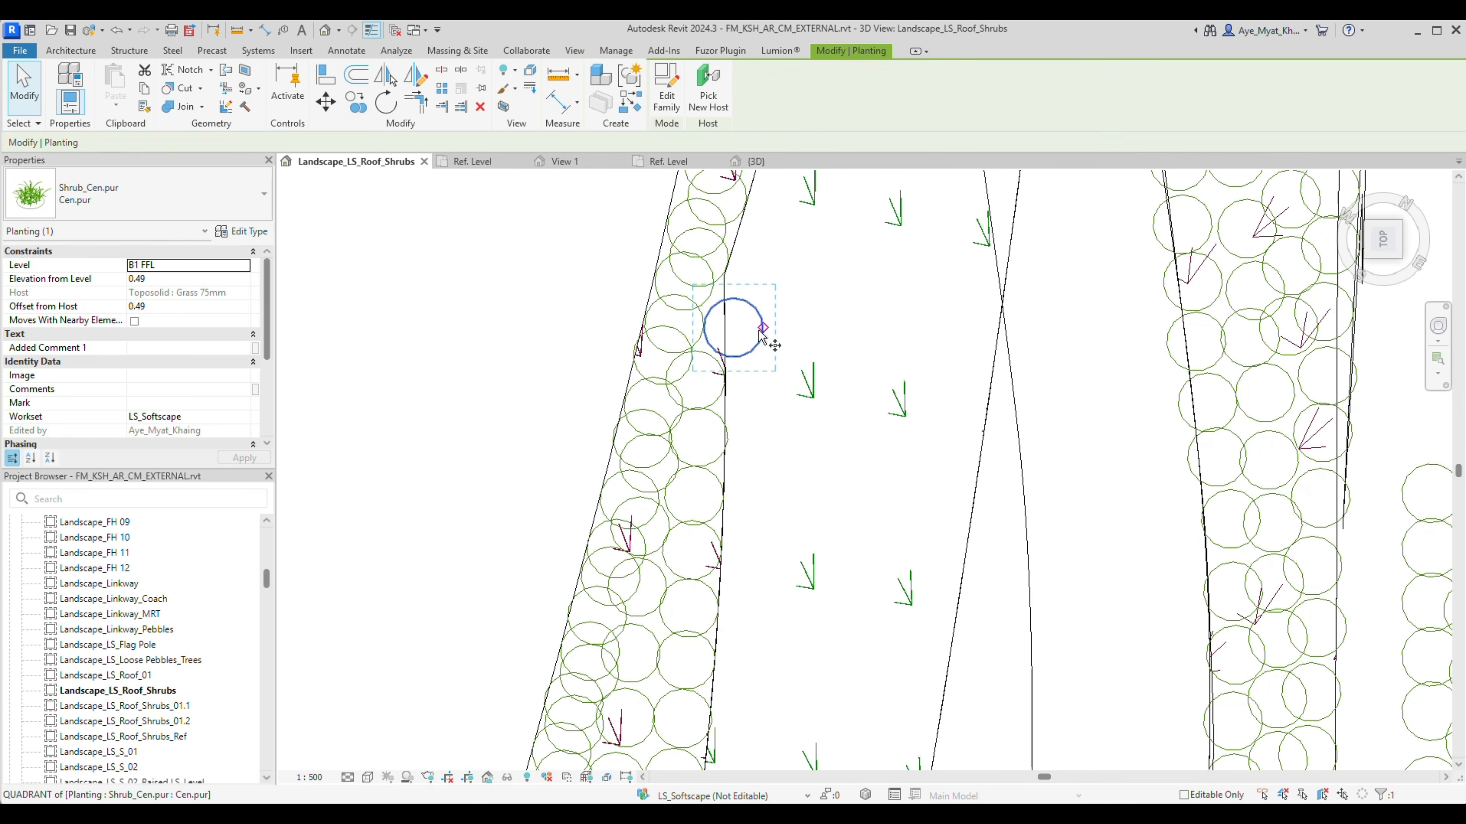
pyautogui.scroll(-3, 723, 320)
pyautogui.moveTo(716, 346); pyautogui.dragTo(679, 585, button='middle')
pyautogui.scroll(3, 696, 407)
pyautogui.keyDown('ctrl'); pyautogui.click(698, 403); pyautogui.keyUp('ctrl')
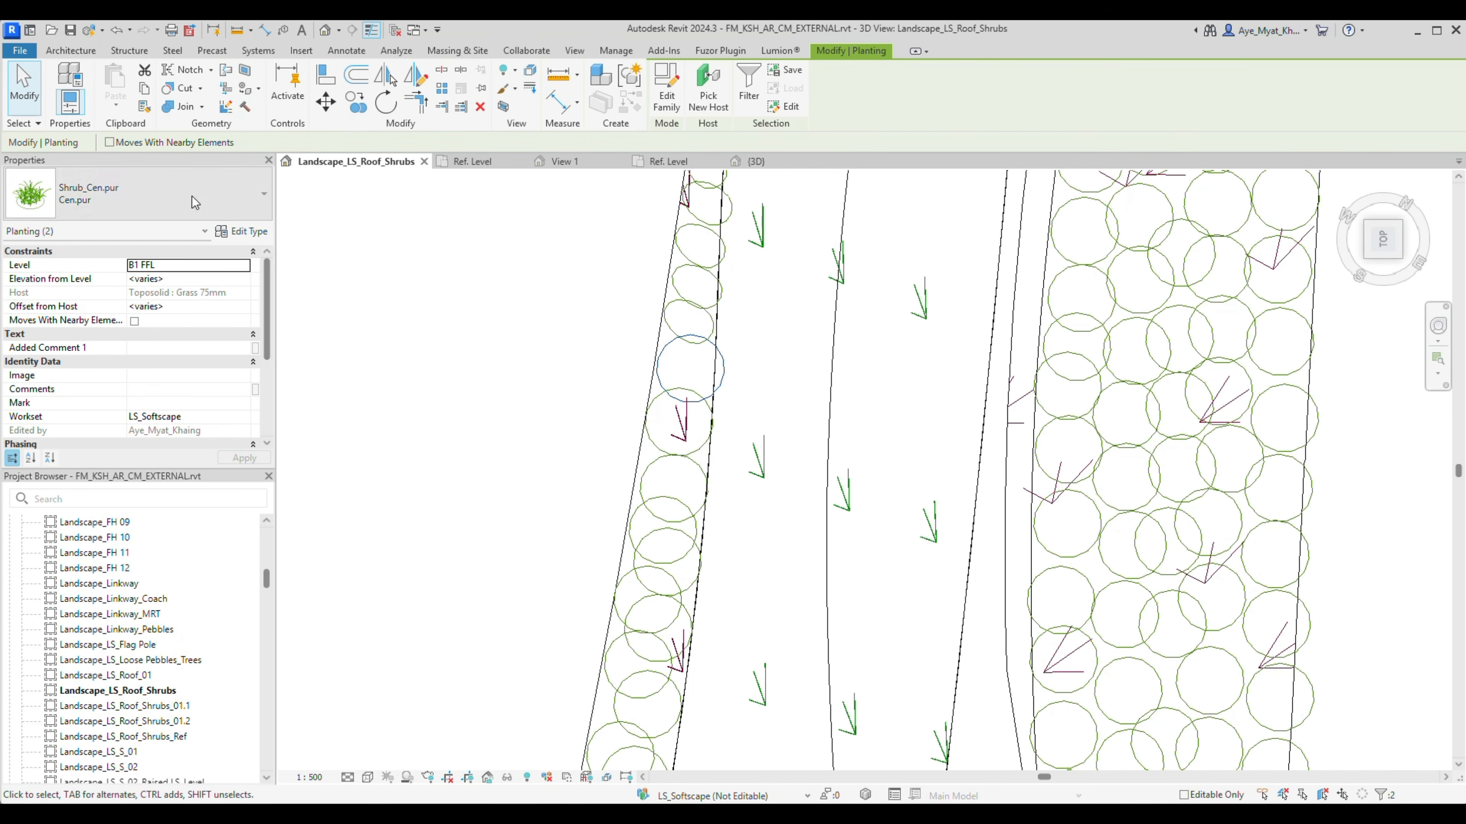
pyautogui.click(704, 361)
pyautogui.scroll(2, 679, 462)
pyautogui.moveTo(649, 440); pyautogui.dragTo(649, 426)
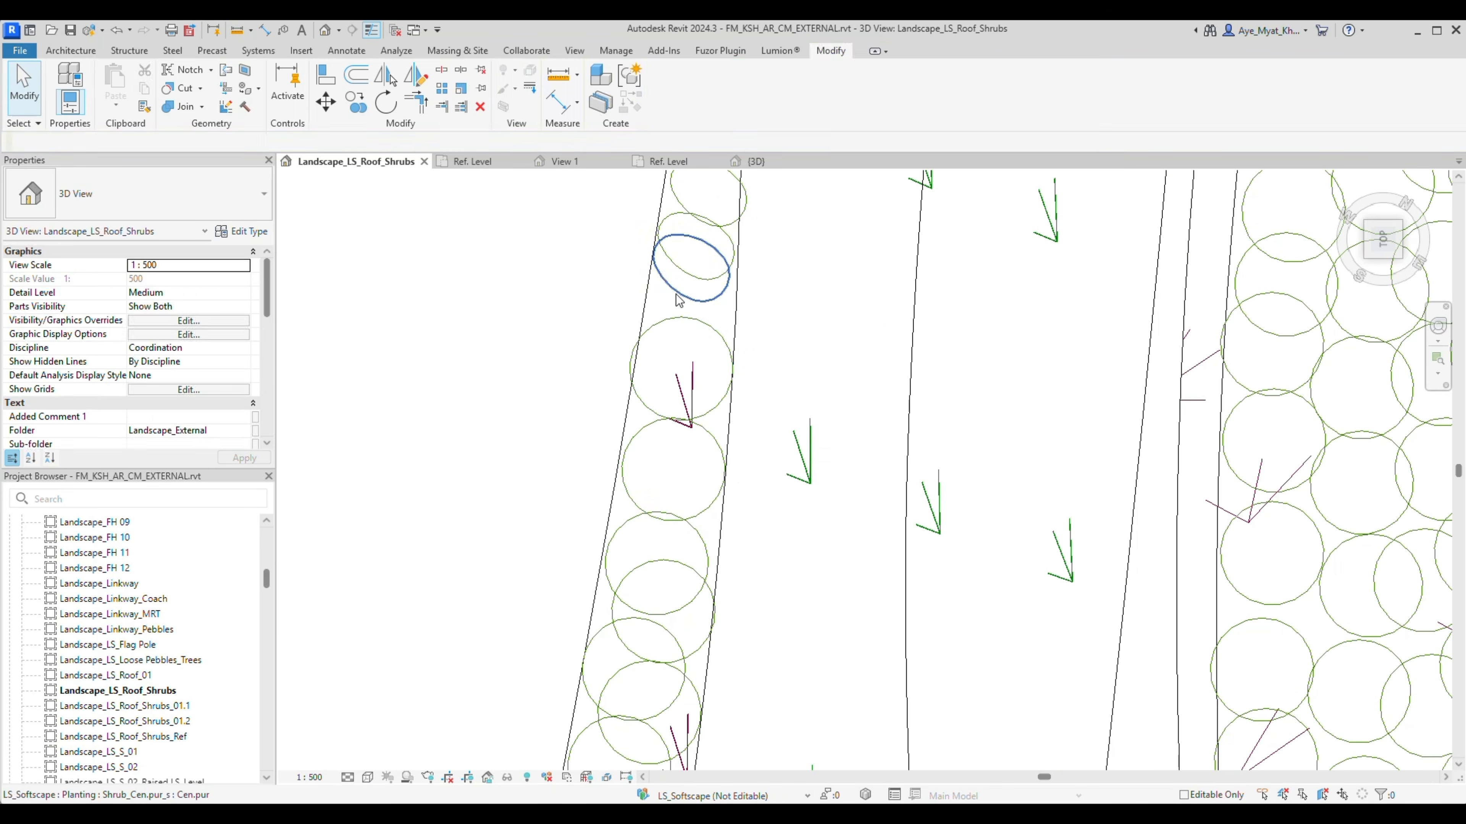
# Show the linked roof edge panels beside the narrow strip through the view's Visibility/Graphics overrides.
pyautogui.scroll(-3, 714, 311)
pyautogui.scroll(-3, 714, 294)
pyautogui.click(907, 514)
pyautogui.keyDown('shift'); pyautogui.moveTo(912, 516); pyautogui.dragTo(831, 462, button='middle'); pyautogui.keyUp('shift')
pyautogui.scroll(2, 829, 460)
pyautogui.press('v')
pyautogui.press('g')
pyautogui.click(1166, 727)
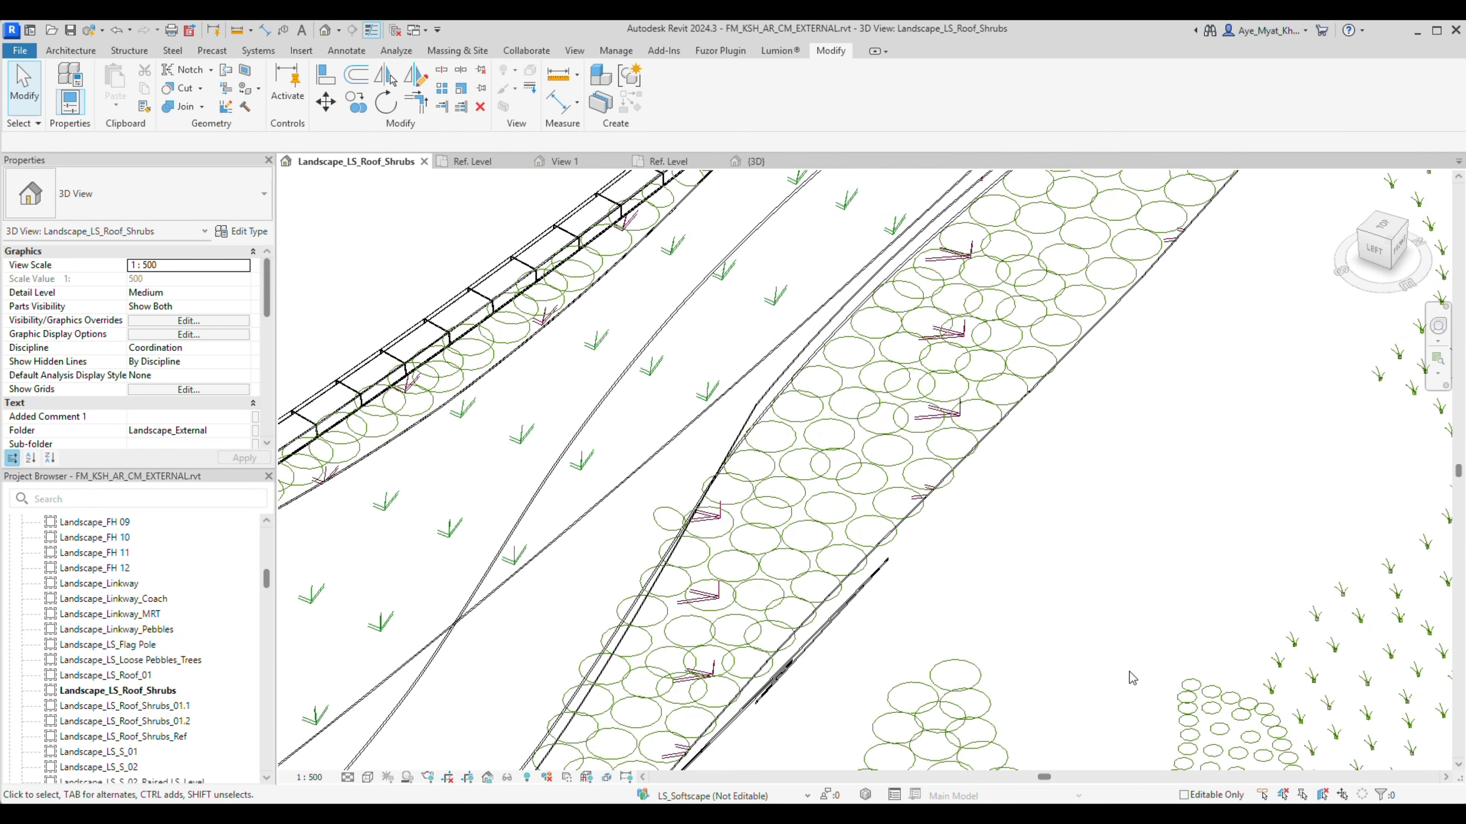
# Display the surfaces shaded and examine the small shrubs beside the edge panels from an angled view.
pyautogui.moveTo(706, 488); pyautogui.dragTo(1100, 647, button='middle')
pyautogui.click(858, 526)
pyautogui.keyDown('shift'); pyautogui.moveTo(860, 527); pyautogui.dragTo(1160, 522, button='middle'); pyautogui.keyUp('shift')
pyautogui.click(367, 778)
pyautogui.click(392, 714)
pyautogui.moveTo(962, 714); pyautogui.dragTo(775, 557, button='middle')
pyautogui.moveTo(450, 188); pyautogui.dragTo(886, 447, button='middle')
pyautogui.click(887, 452)
pyautogui.scroll(2, 887, 452)
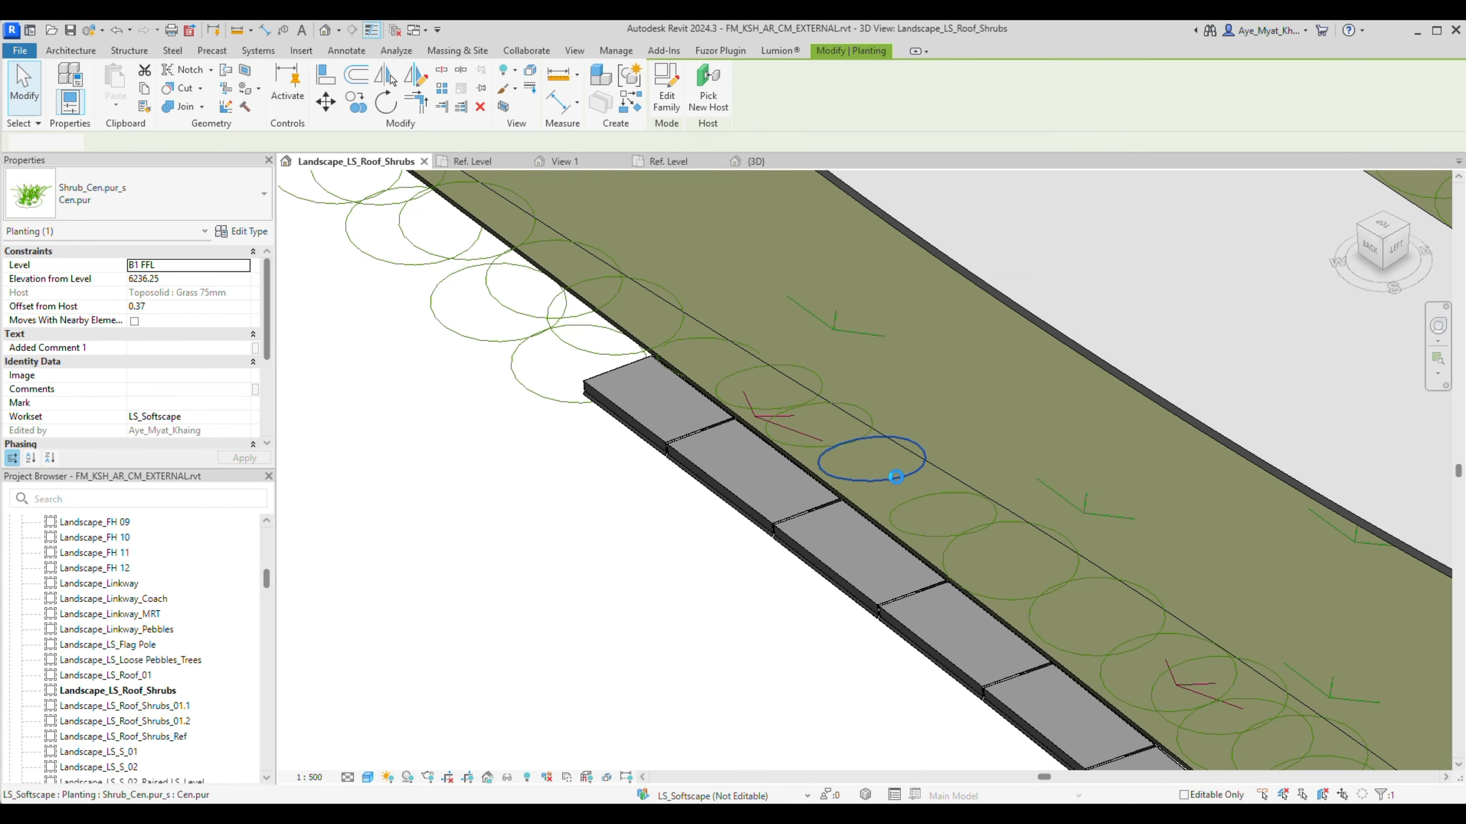
# Check the annotation and imported categories in the Visibility/Graphics overrides of the Landscape_LS_Roof_Shrubs view.
pyautogui.press('Escape')
pyautogui.press('Escape')
pyautogui.scroll(-5, 918, 488)
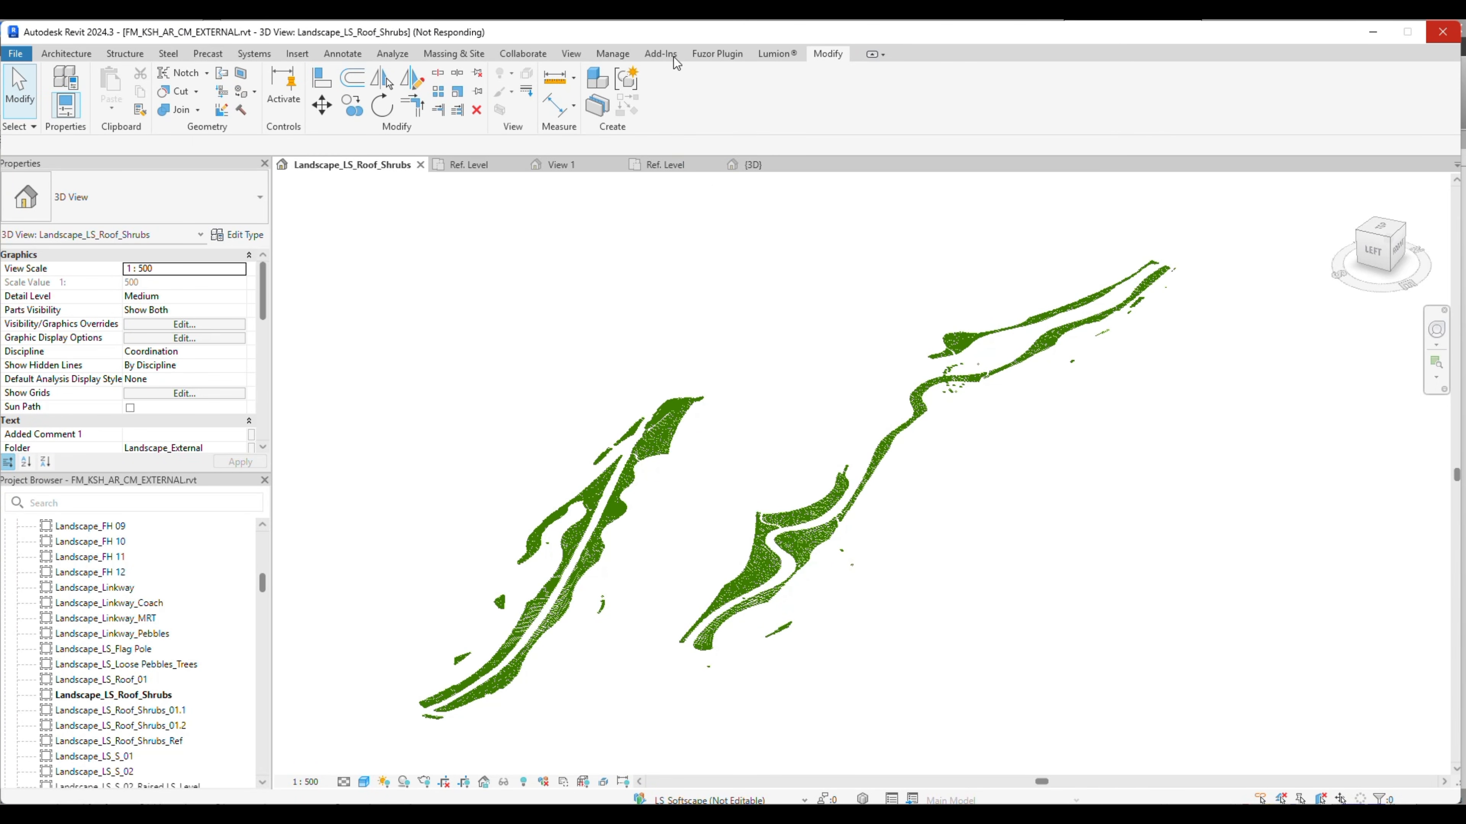
pyautogui.press('v')
pyautogui.press('v')
pyautogui.click(917, 236)
pyautogui.click(1118, 231)
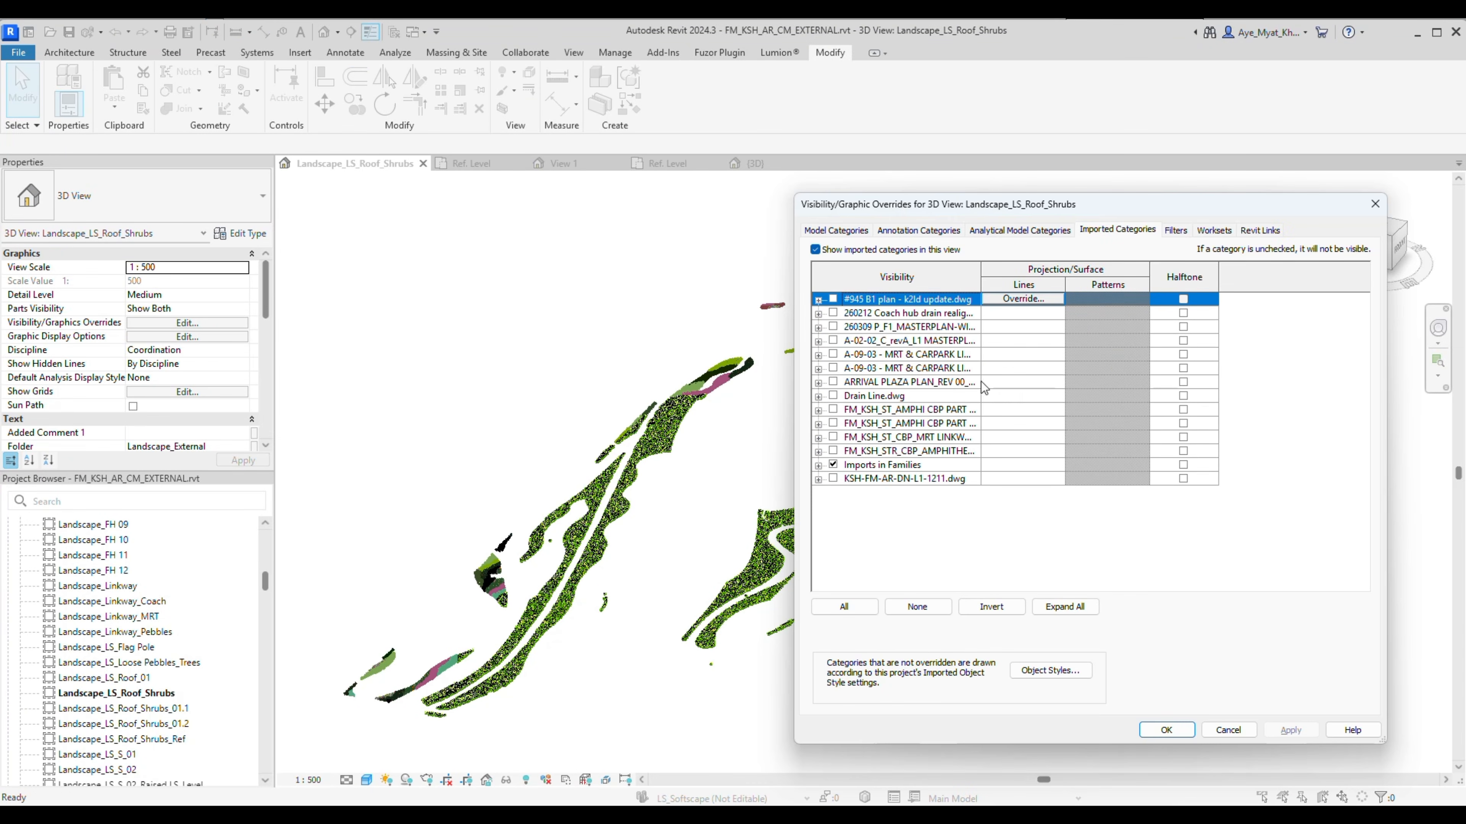
pyautogui.click(1171, 731)
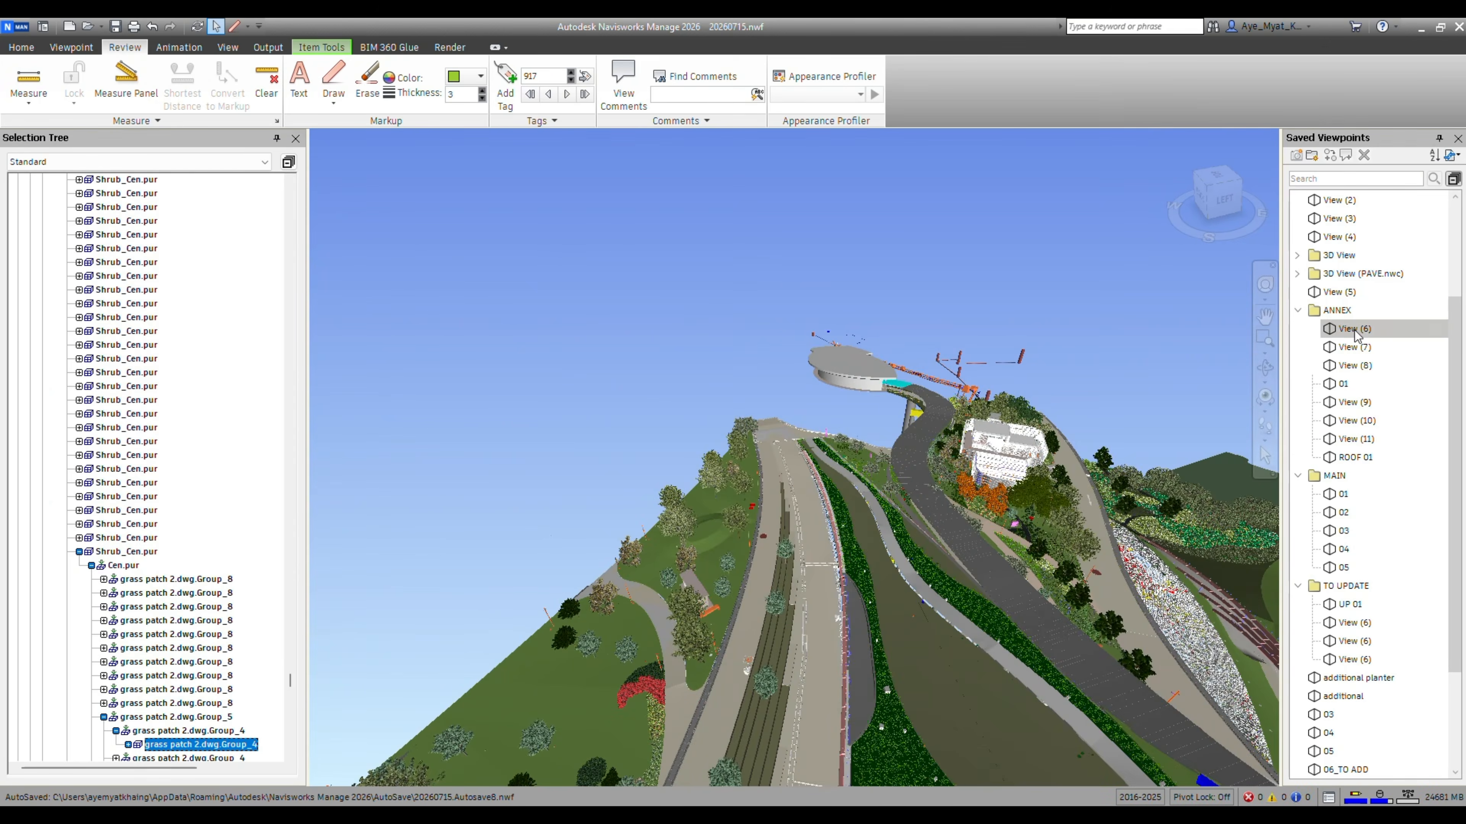
# Switch to Navisworks, recall View (6) and View (11) from the ANNEX viewpoints, and examine the planted roof and its surroundings.
pyautogui.click(1354, 331)
pyautogui.click(1378, 443)
pyautogui.moveTo(909, 671)
pyautogui.mouseDown(button='middle')
pyautogui.moveTo(1075, 536)
pyautogui.moveTo(890, 666)
pyautogui.mouseUp(button='middle')
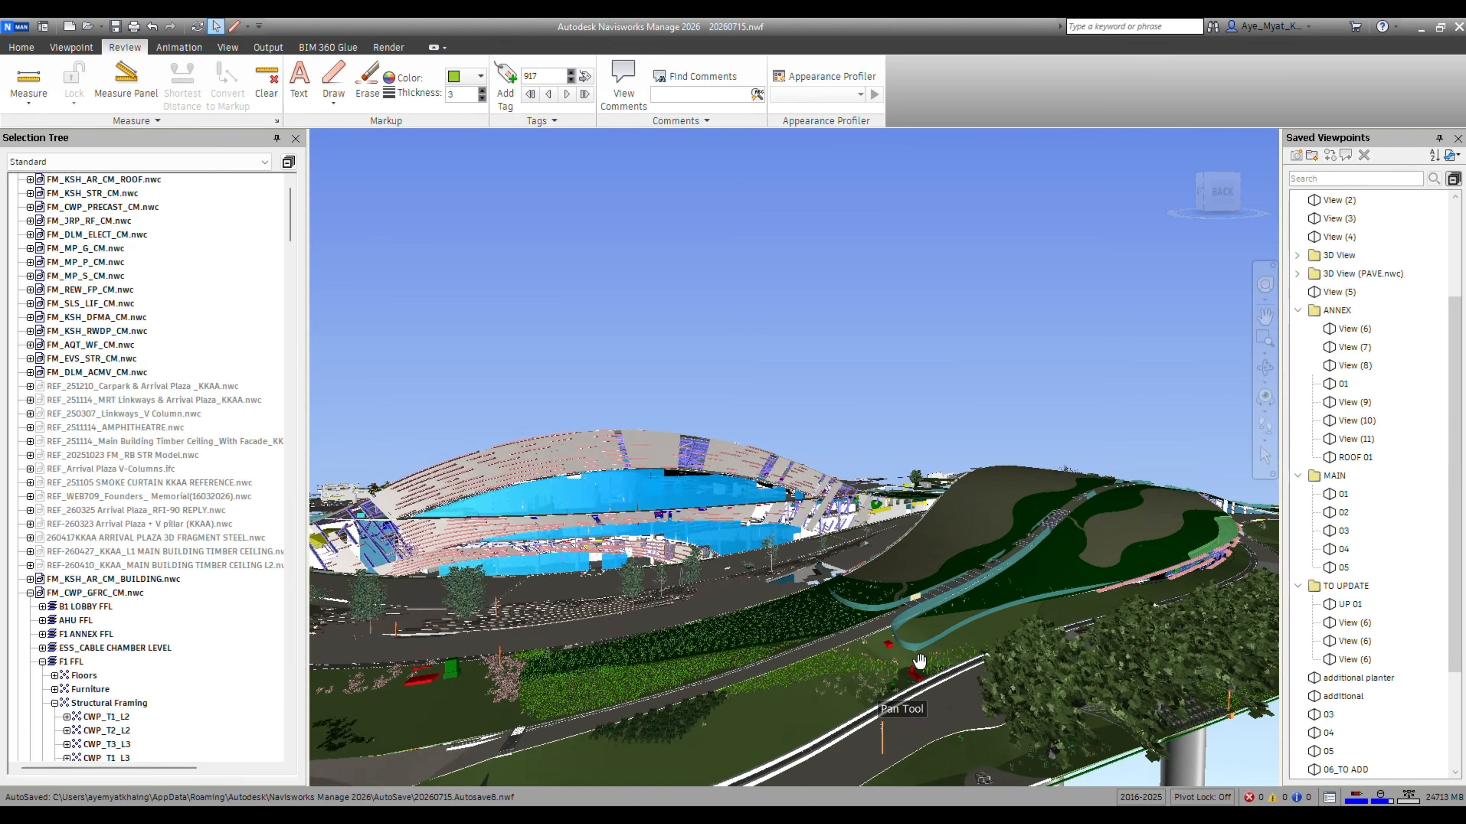
pyautogui.moveTo(978, 665); pyautogui.dragTo(1089, 632, button='middle')
pyautogui.click(767, 712)
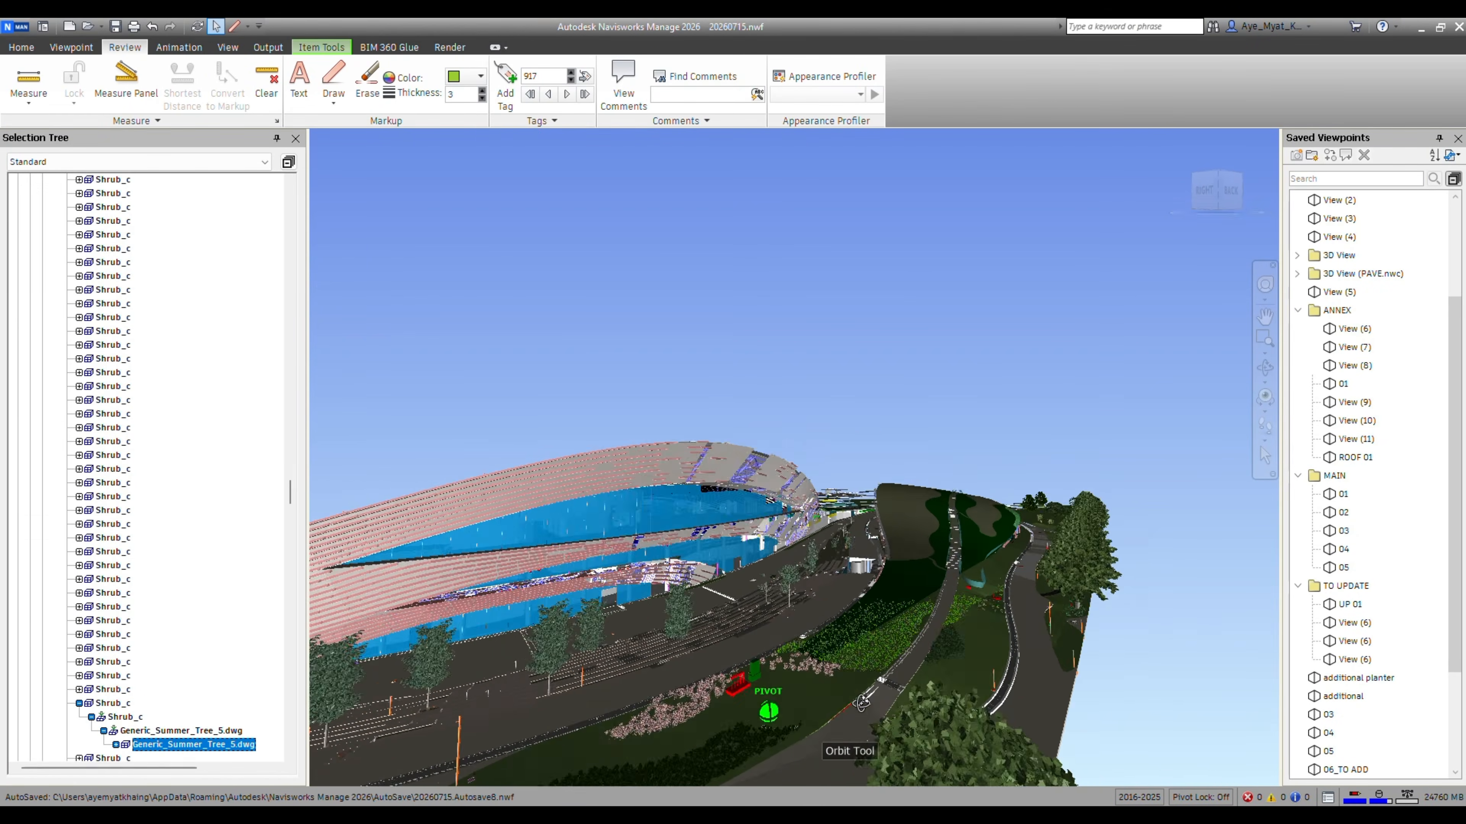
pyautogui.click(1090, 632)
pyautogui.scroll(3, 913, 676)
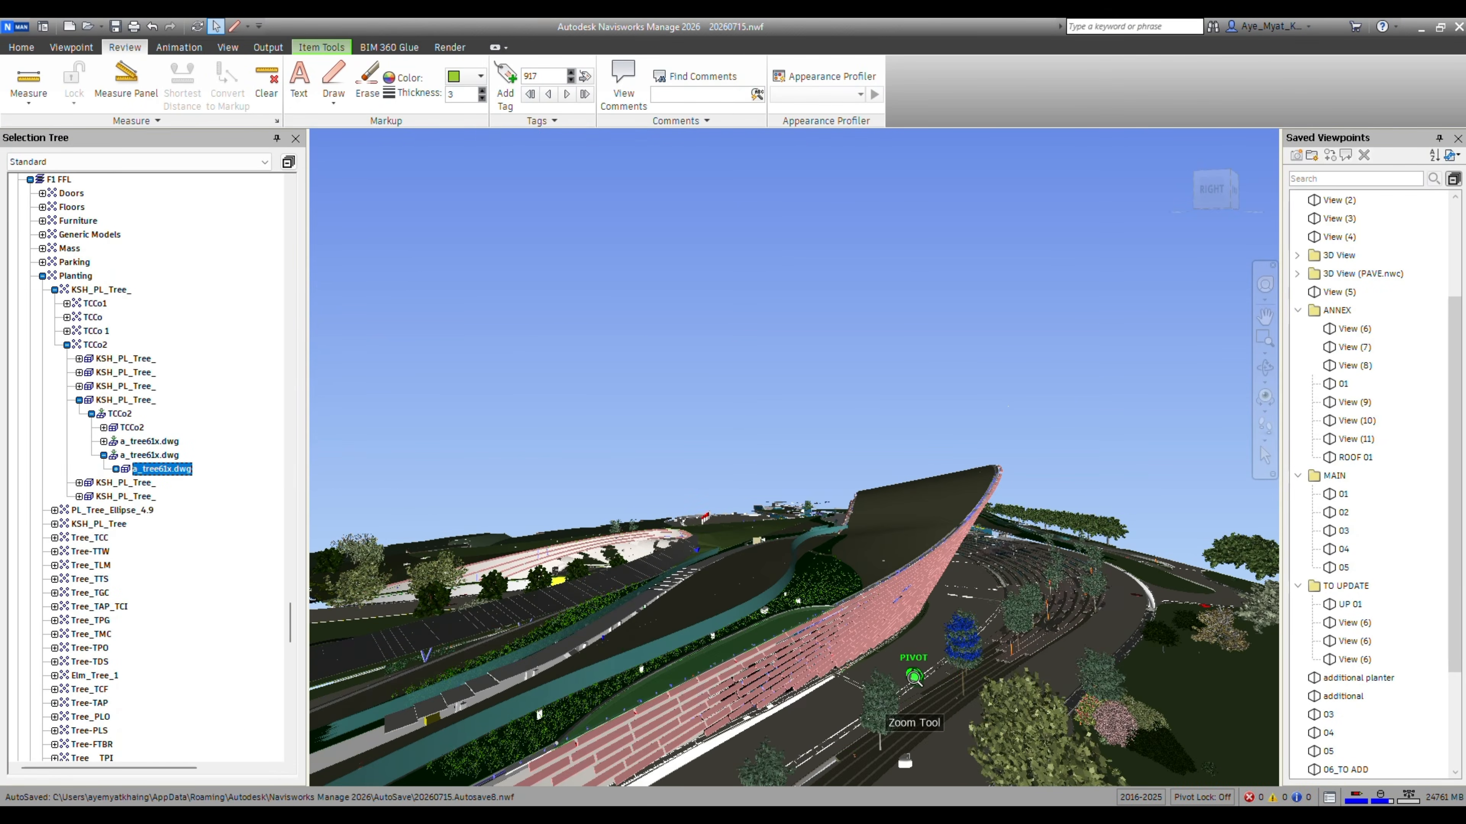
pyautogui.scroll(-3, 913, 677)
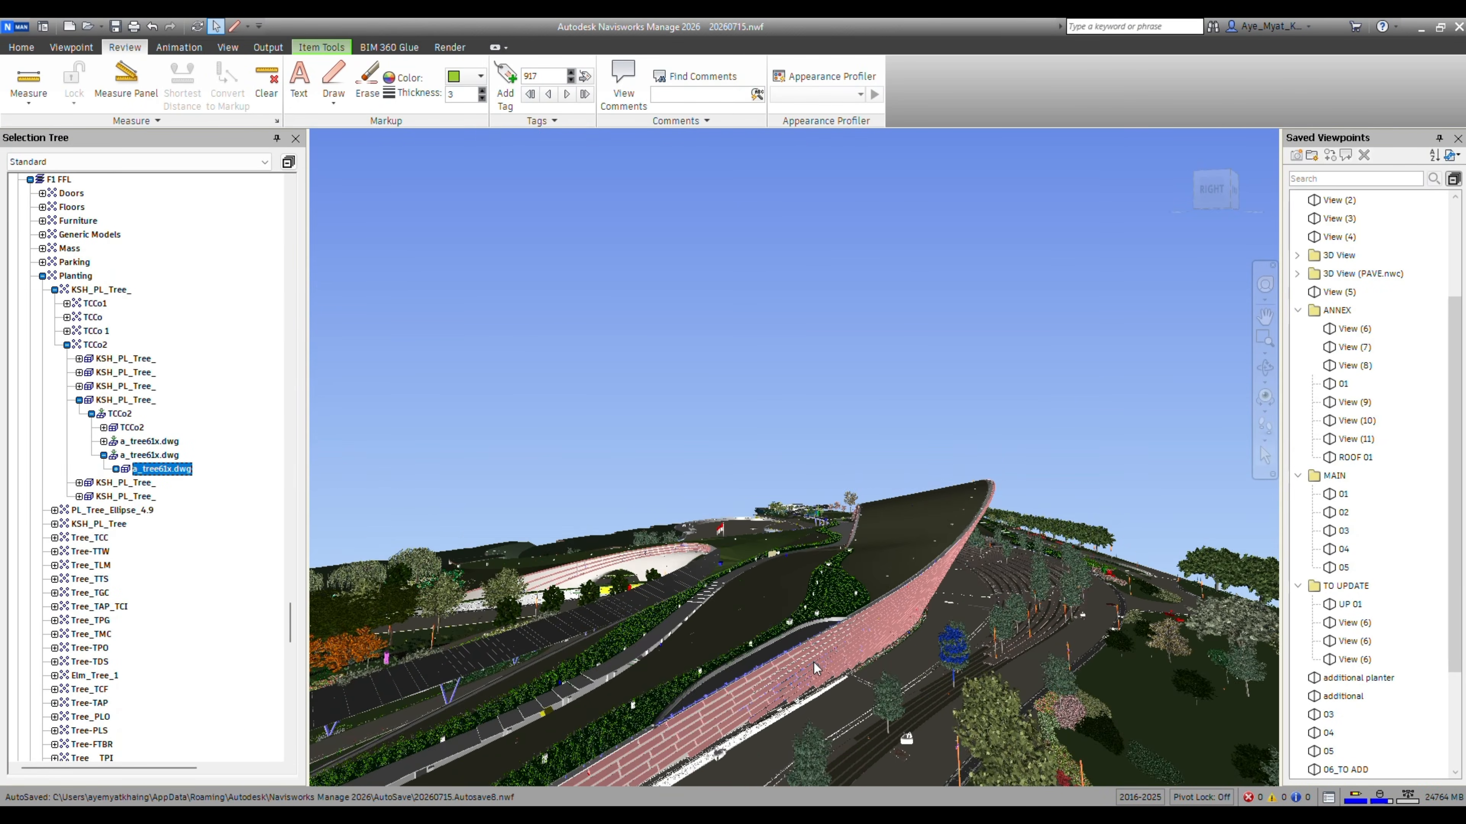
# Examine the combined site model from several angles, including the curved roofs, green strips and Founders' Memorial frontage.
pyautogui.keyDown('shift'); pyautogui.moveTo(913, 677); pyautogui.dragTo(1063, 566, button='middle'); pyautogui.keyUp('shift')
pyautogui.scroll(-3, 805, 716)
pyautogui.click(841, 716)
pyautogui.keyDown('shift'); pyautogui.moveTo(841, 716); pyautogui.dragTo(604, 660, button='middle'); pyautogui.keyUp('shift')
pyautogui.keyDown('shift'); pyautogui.moveTo(786, 723); pyautogui.dragTo(1265, 456, button='middle'); pyautogui.keyUp('shift')
pyautogui.click(737, 716)
pyautogui.moveTo(736, 716); pyautogui.dragTo(1042, 683, button='middle')
pyautogui.scroll(-3, 759, 671)
pyautogui.moveTo(759, 671); pyautogui.dragTo(877, 579, button='middle')
pyautogui.click(629, 636)
pyautogui.keyDown('shift'); pyautogui.moveTo(629, 636); pyautogui.dragTo(681, 660, button='middle'); pyautogui.keyUp('shift')
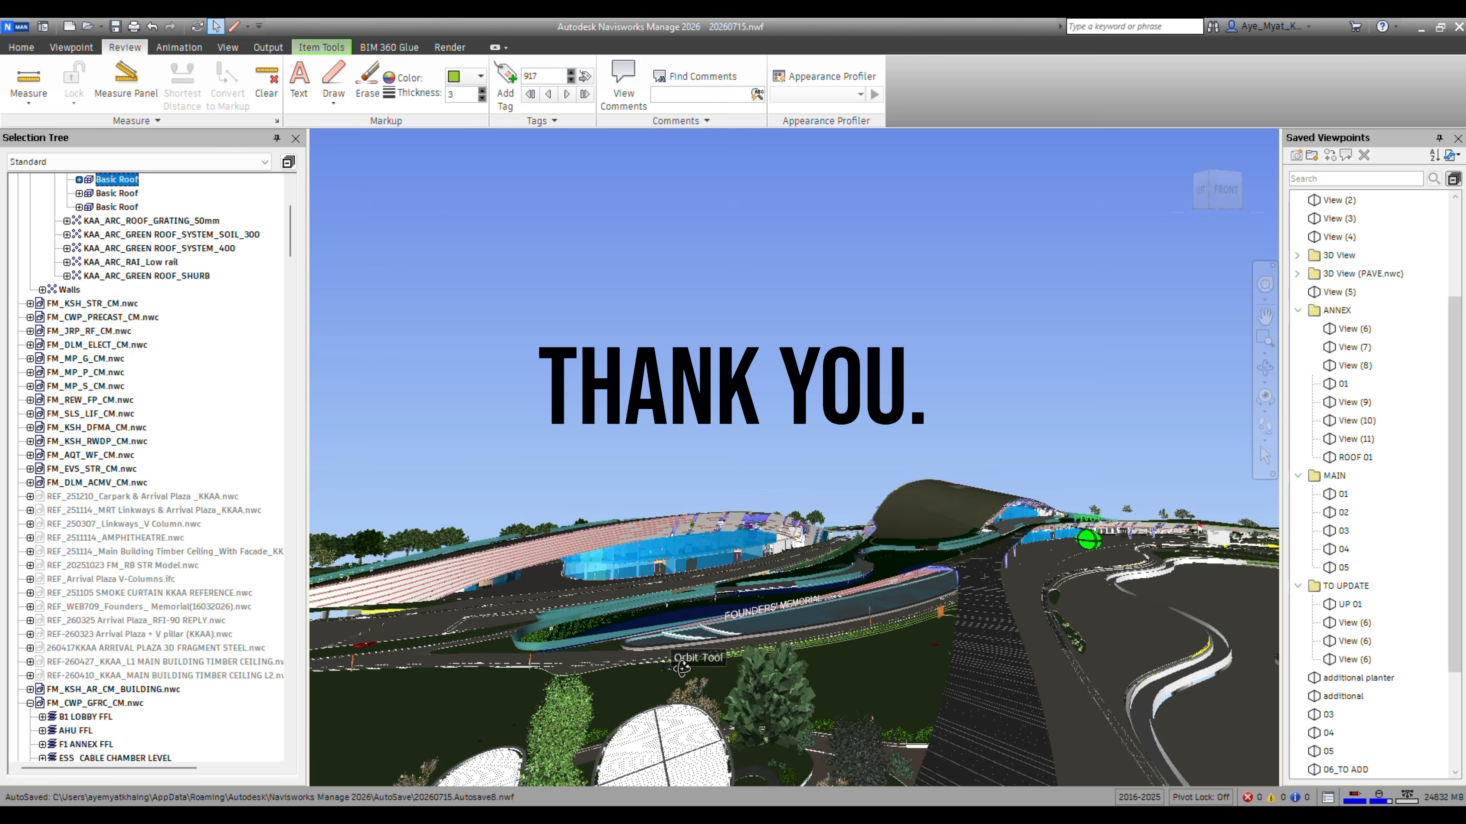